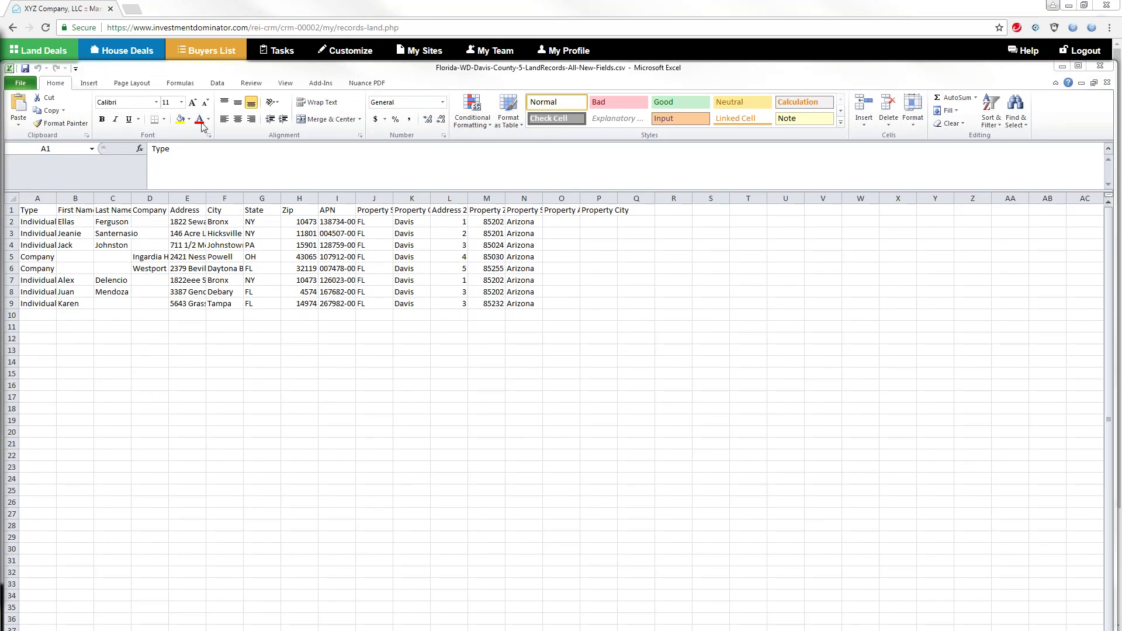
Return to the land deals page in the browser and sign out of Investment Dominator
click(464, 28)
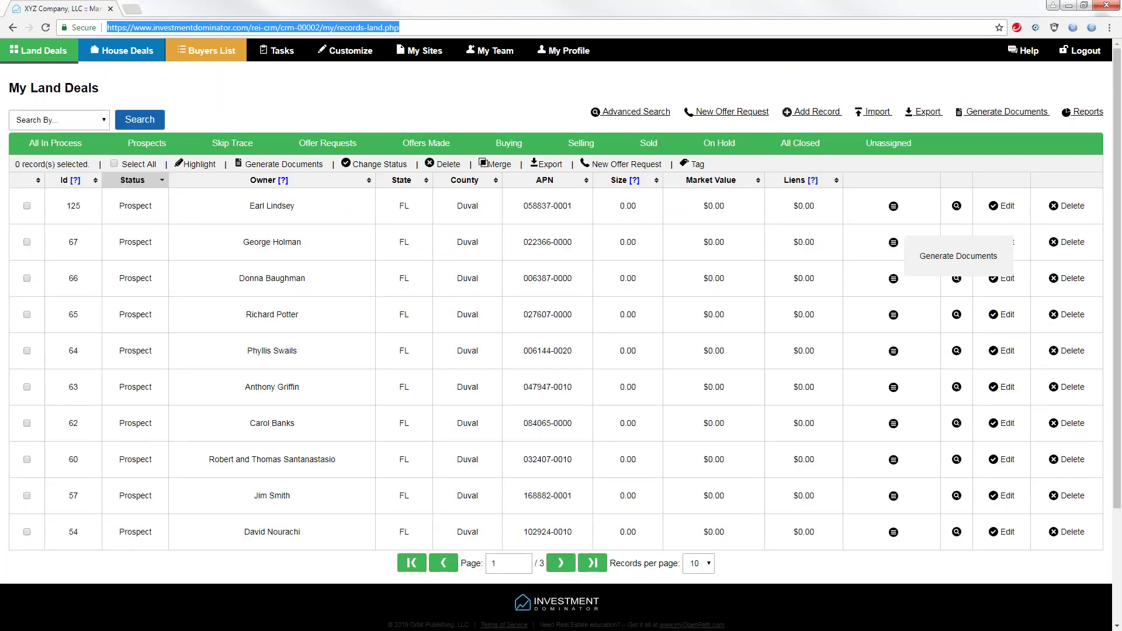
click(1080, 51)
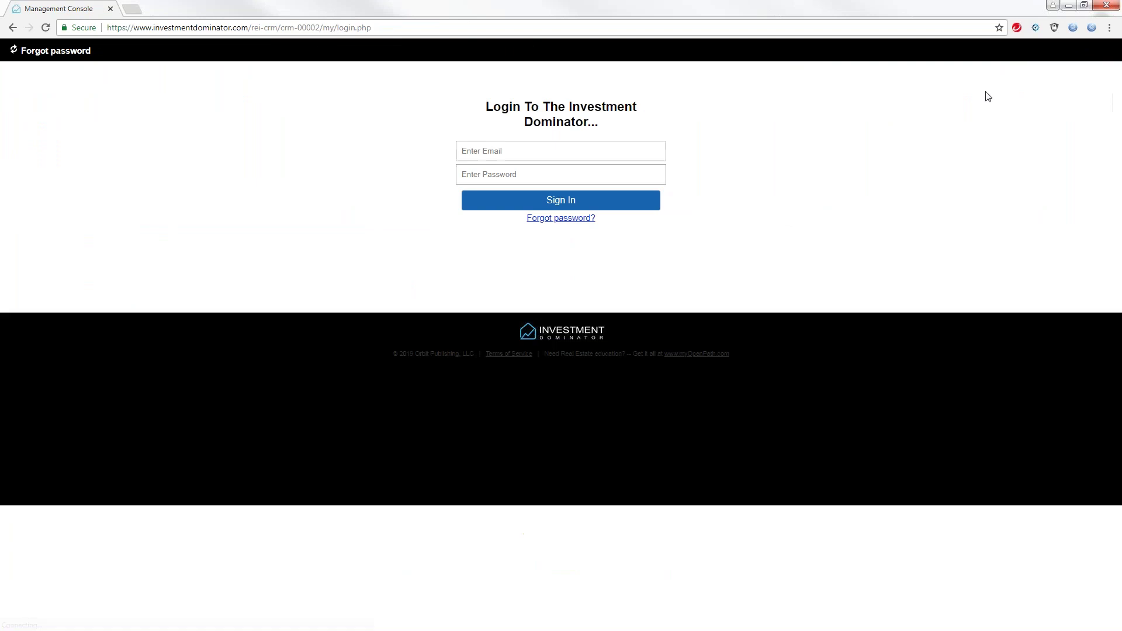
Sign back into Investment Dominator with the account email and password
click(493, 149)
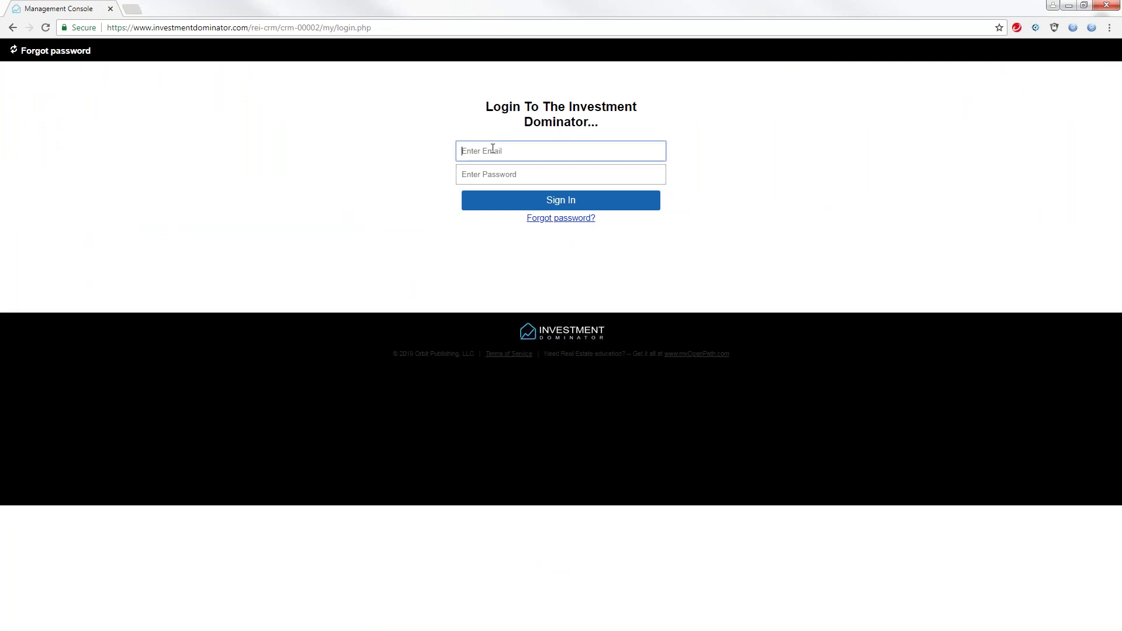
text(warrend)
key(Tab)
text(••)
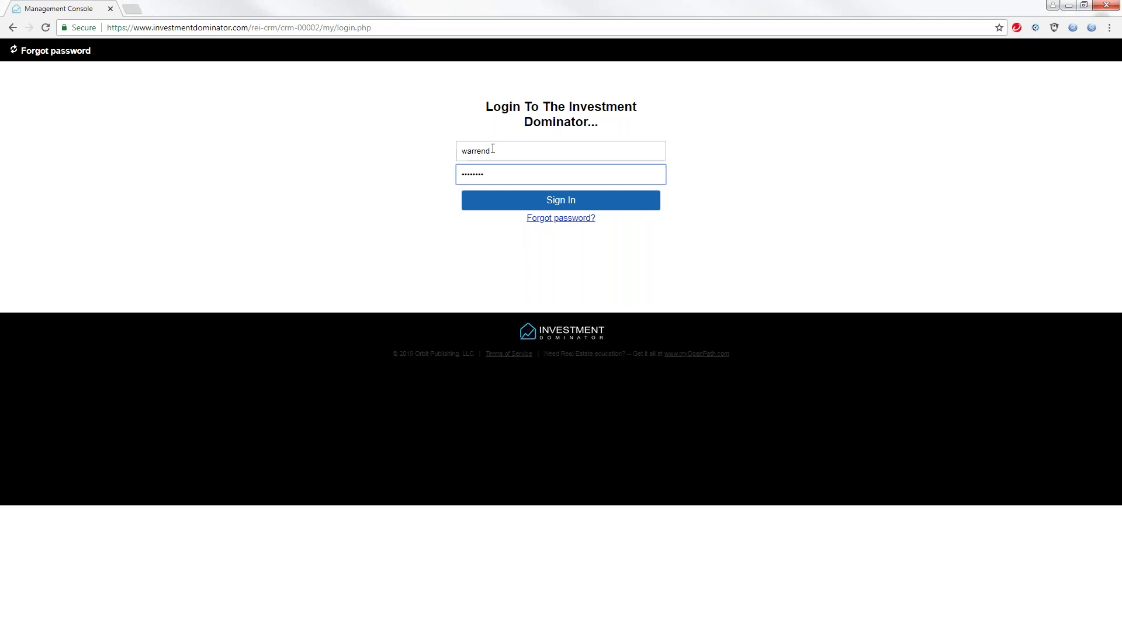
key(Return)
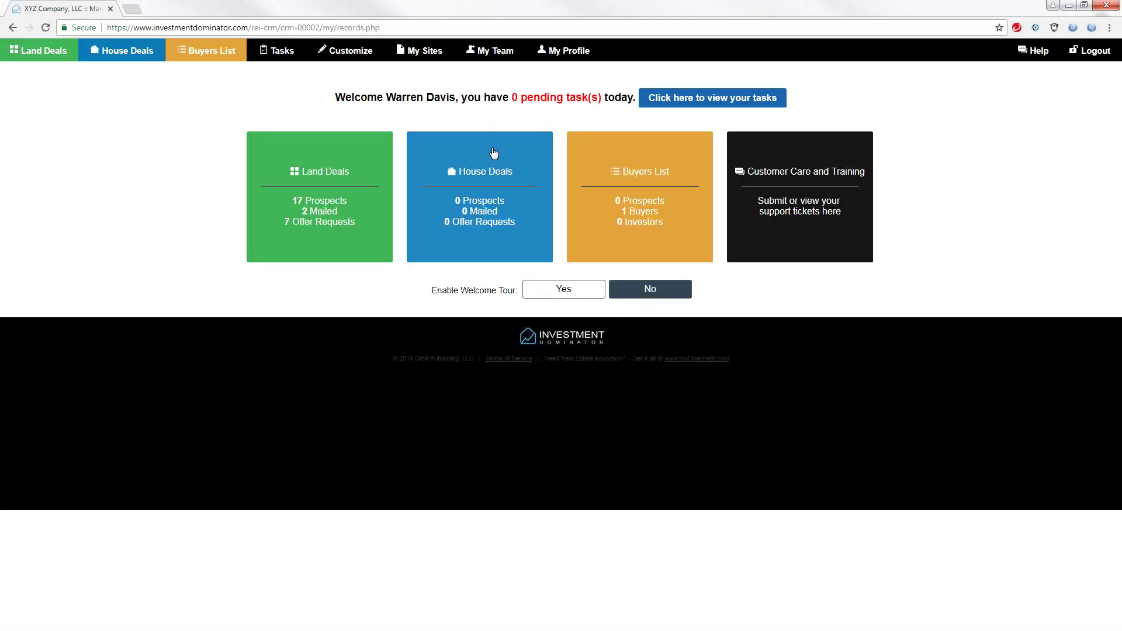
Search the Help center's user guide for 'How to import'
click(1035, 51)
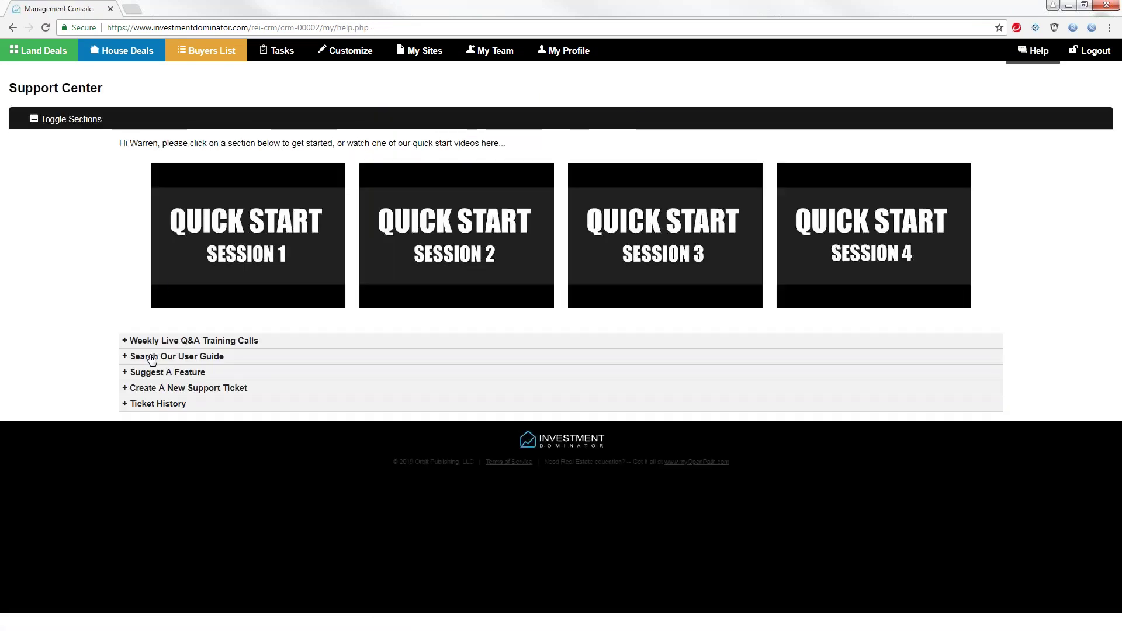
click(149, 357)
click(153, 445)
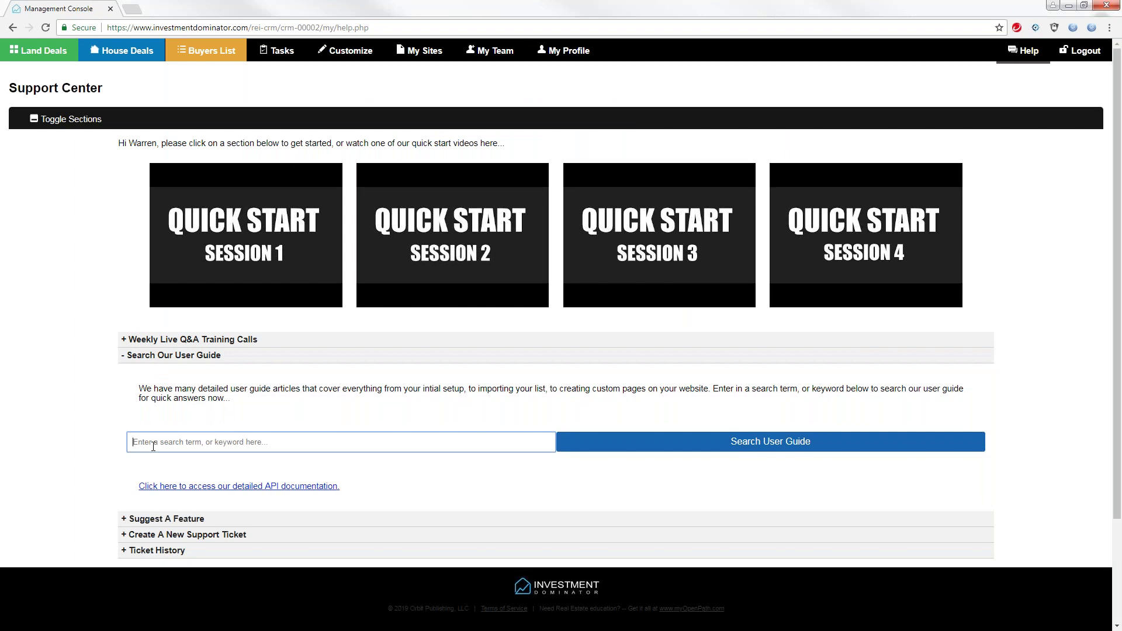
text(How to import)
click(762, 444)
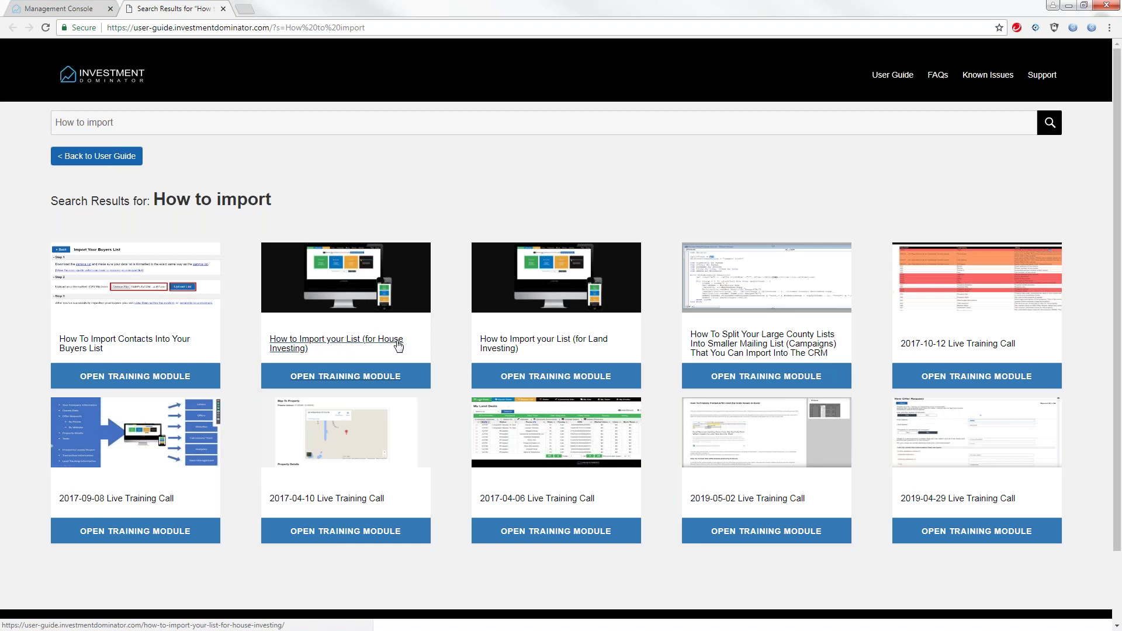
Open 'How to Import your List (for Land Investing)' and scroll to its Required Fields table
click(549, 347)
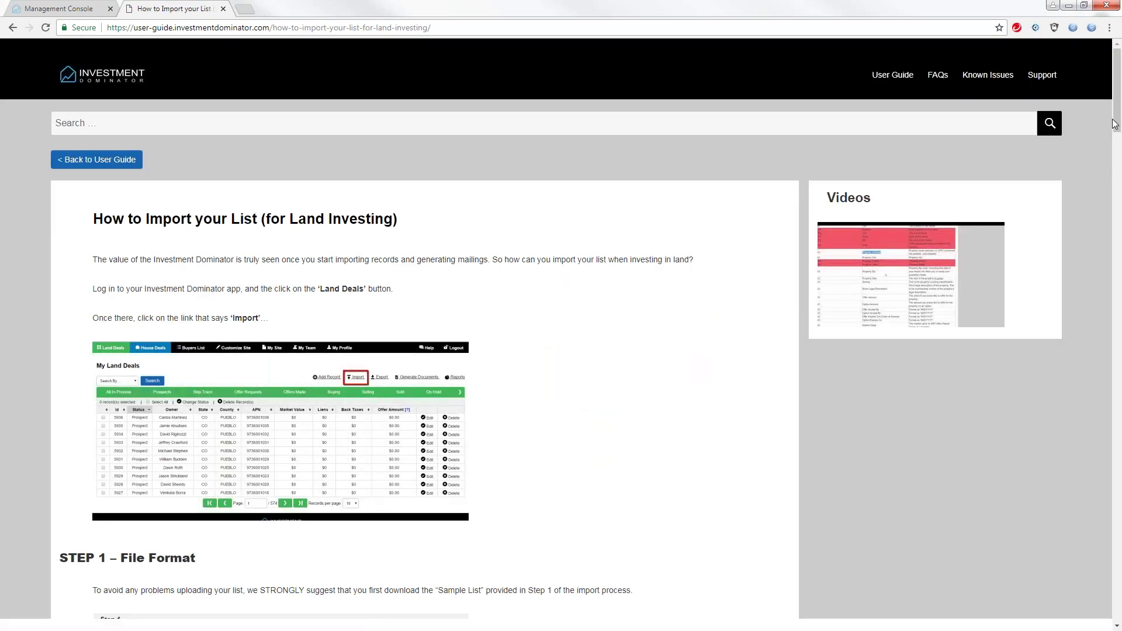
drag(1115, 129, 1116, 214)
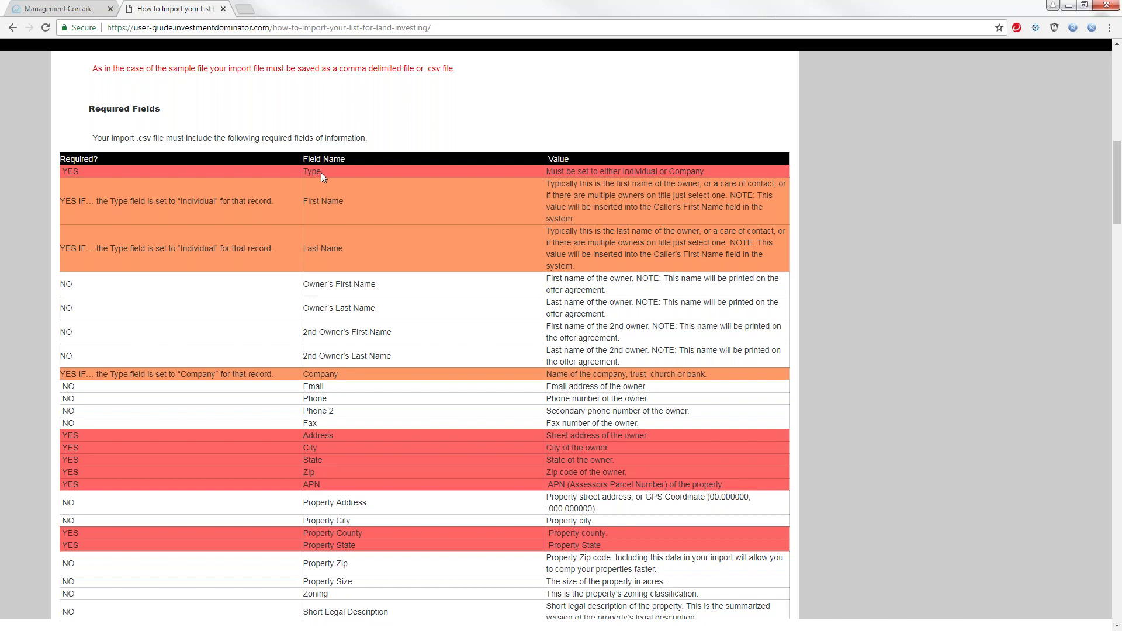
Highlight the Type, First Name and Last Name fields, then restore the browser window to reveal Excel
double_click(320, 173)
drag(348, 200, 307, 207)
drag(345, 246, 310, 258)
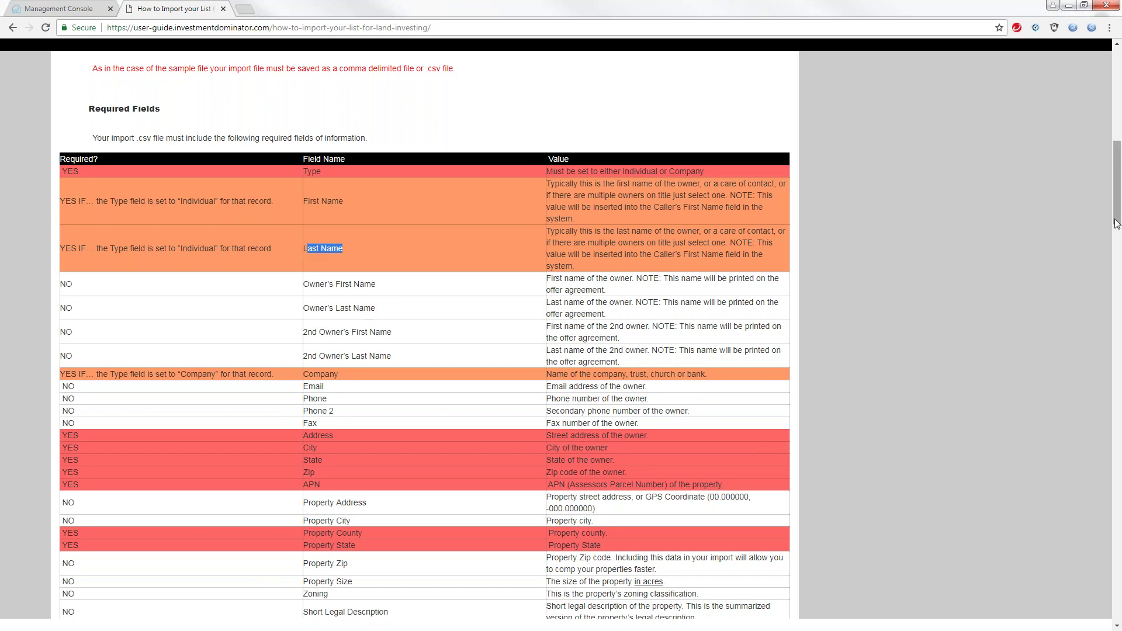
drag(1118, 220, 1117, 228)
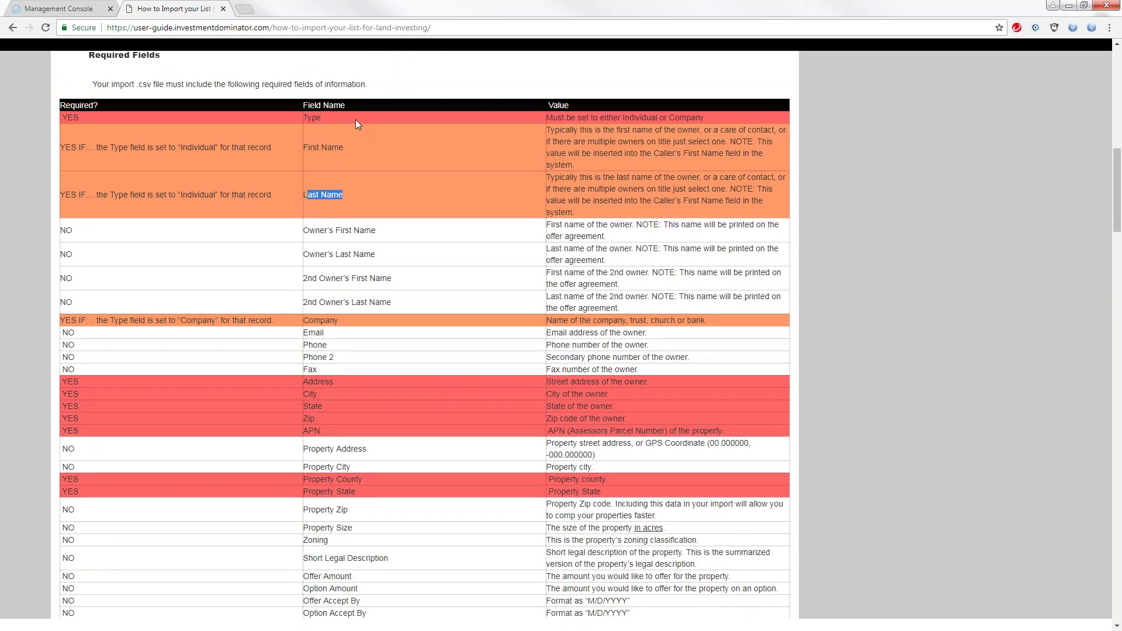
double_click(324, 118)
drag(419, 14, 431, 40)
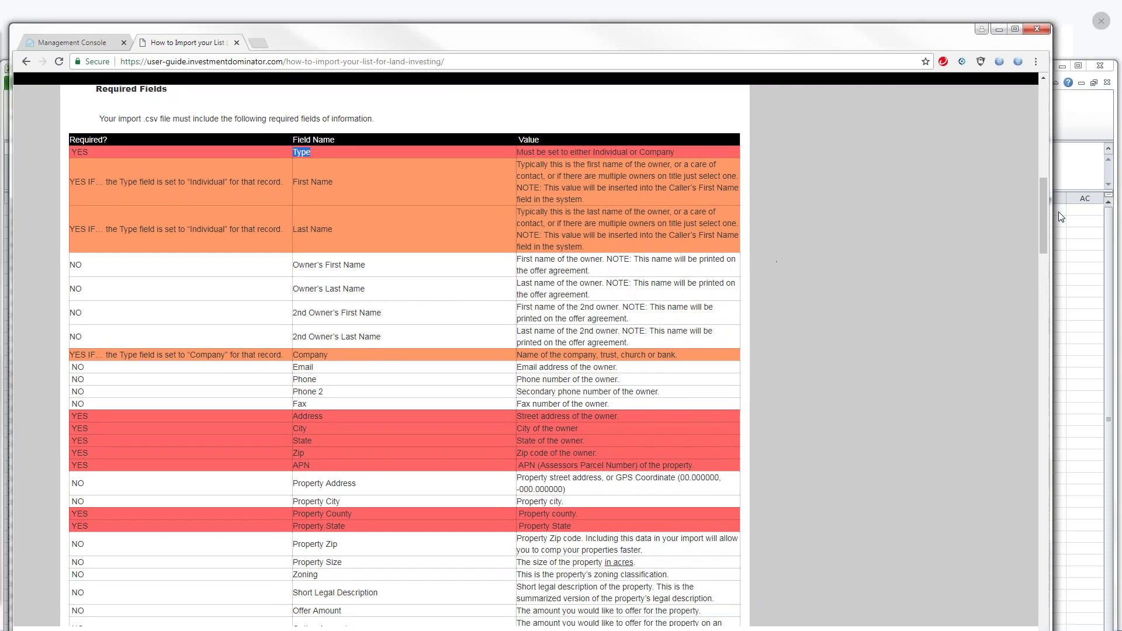
Widen columns A and B in the land-records CSV and check the Type, First Name and Last Name headers
click(1083, 175)
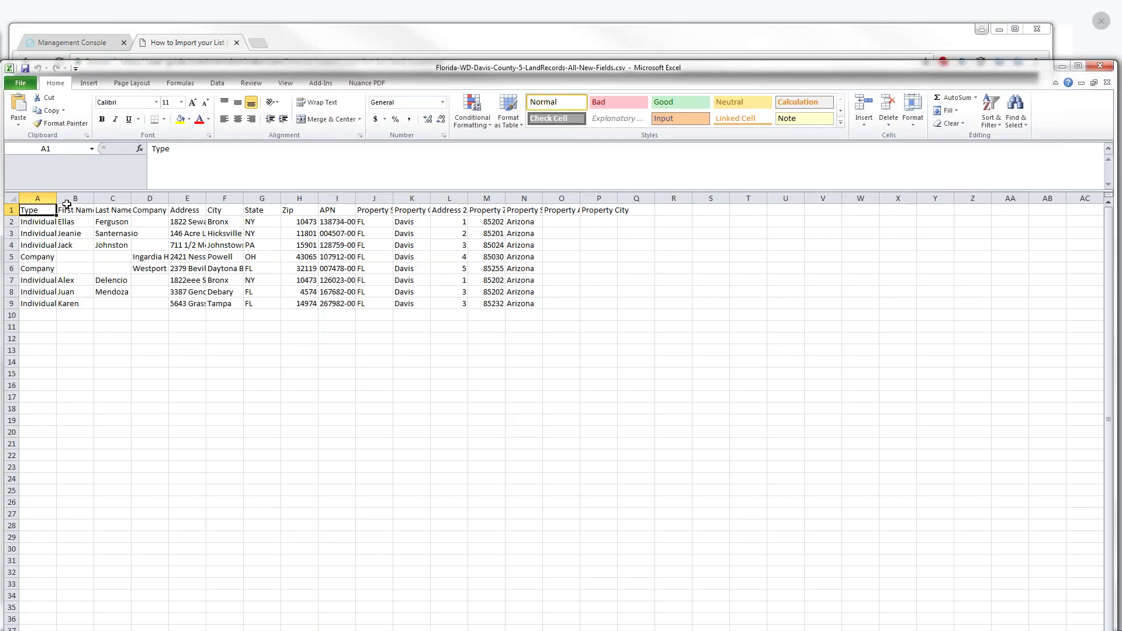
drag(59, 197, 69, 197)
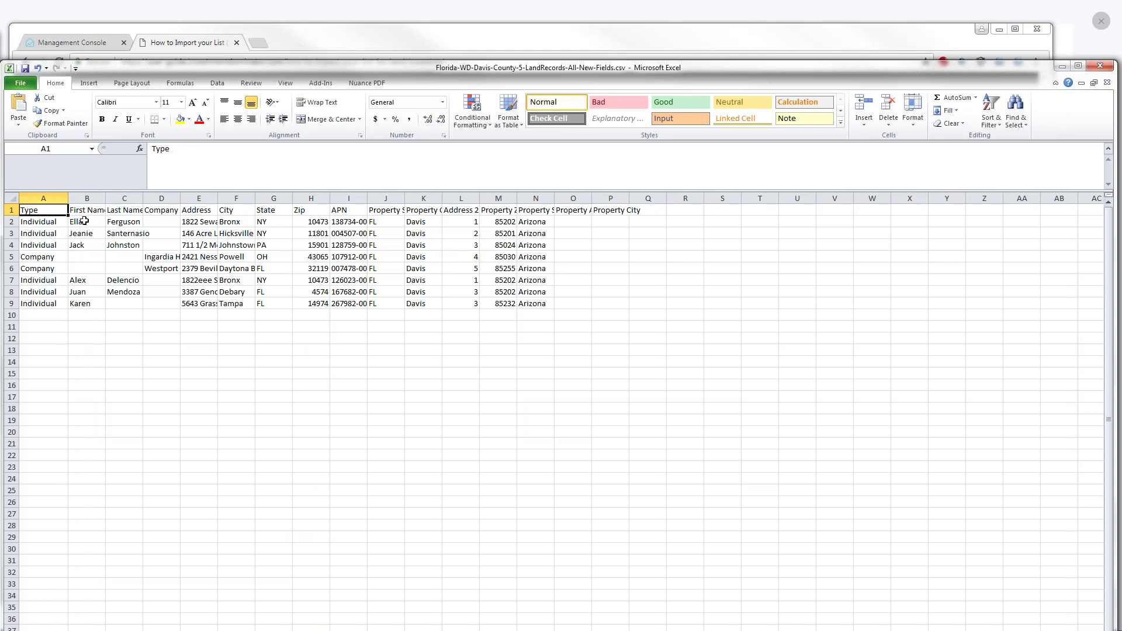
drag(106, 198, 307, 208)
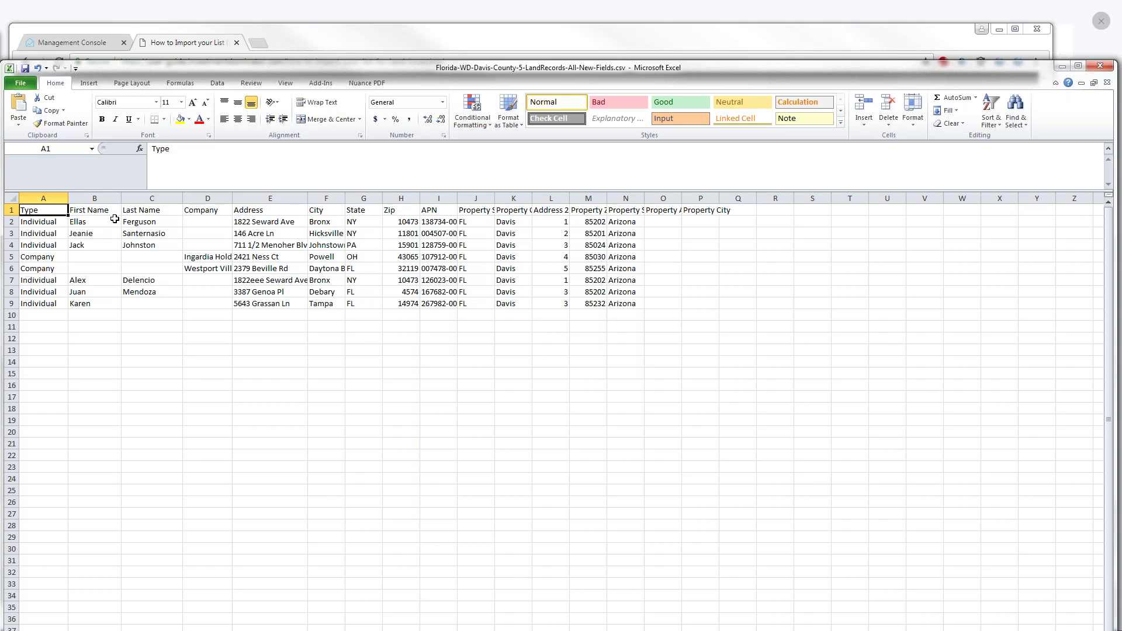
click(85, 213)
click(143, 212)
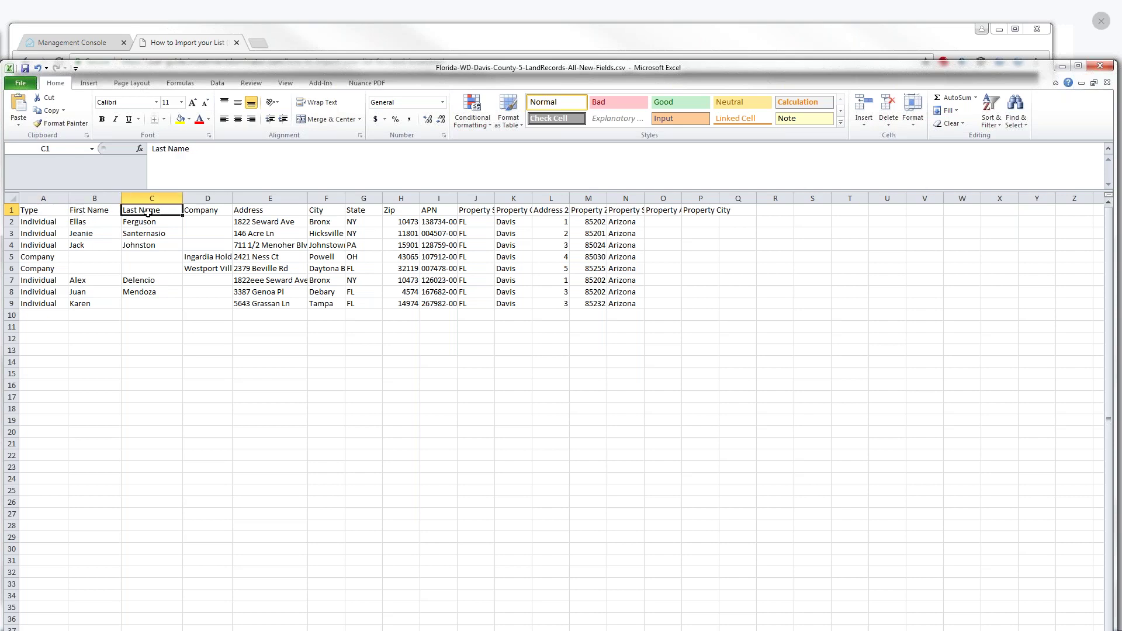
click(49, 209)
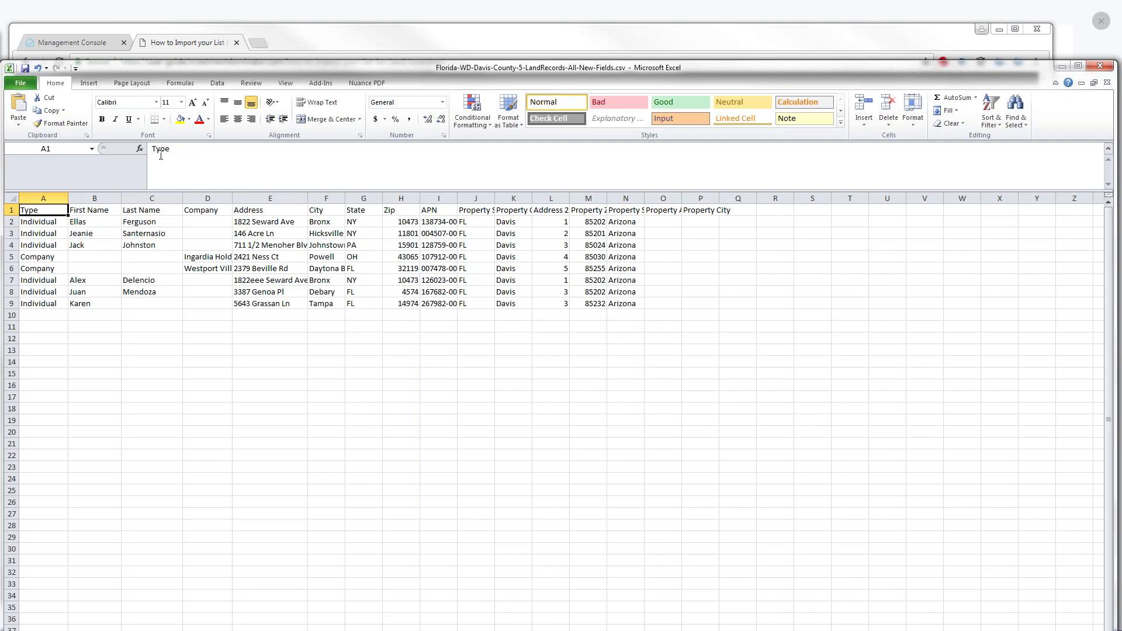
click(191, 120)
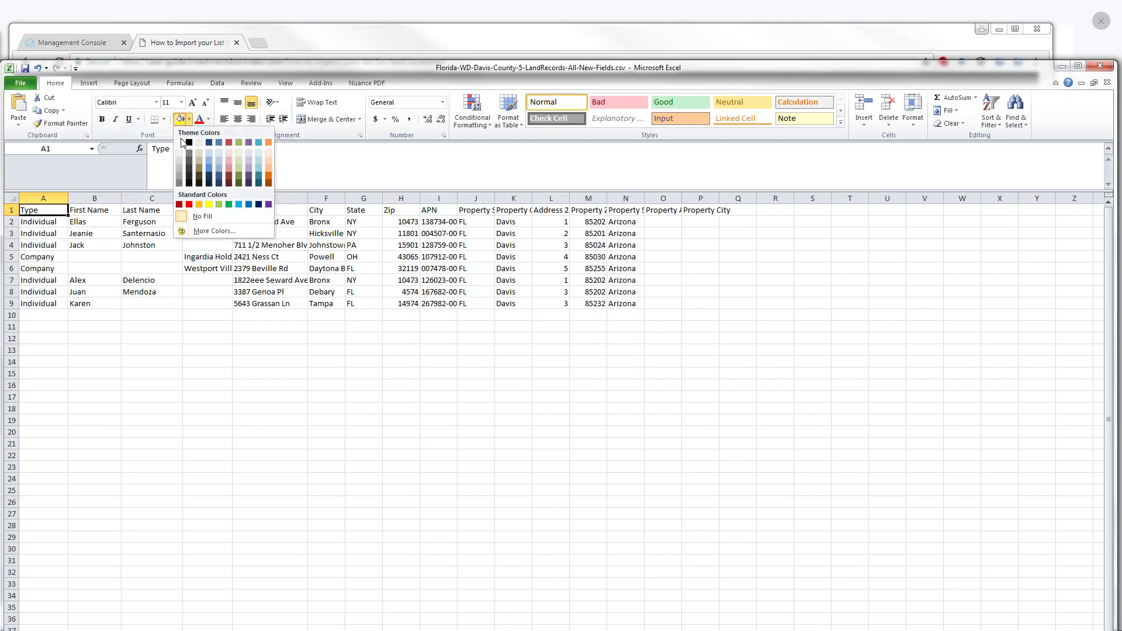
click(191, 209)
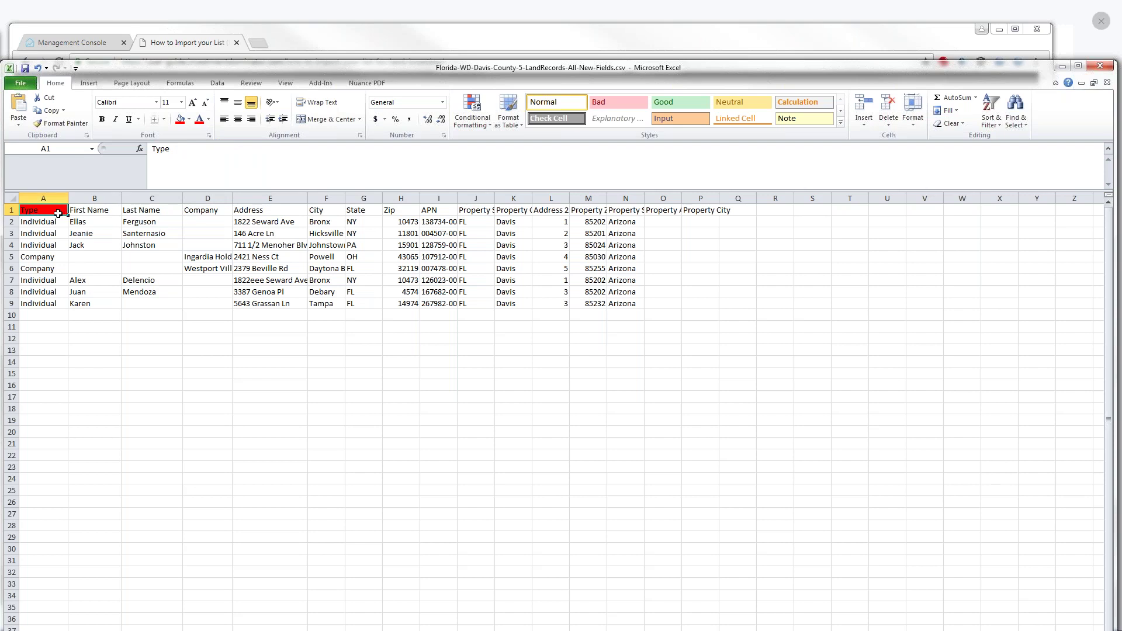
click(37, 222)
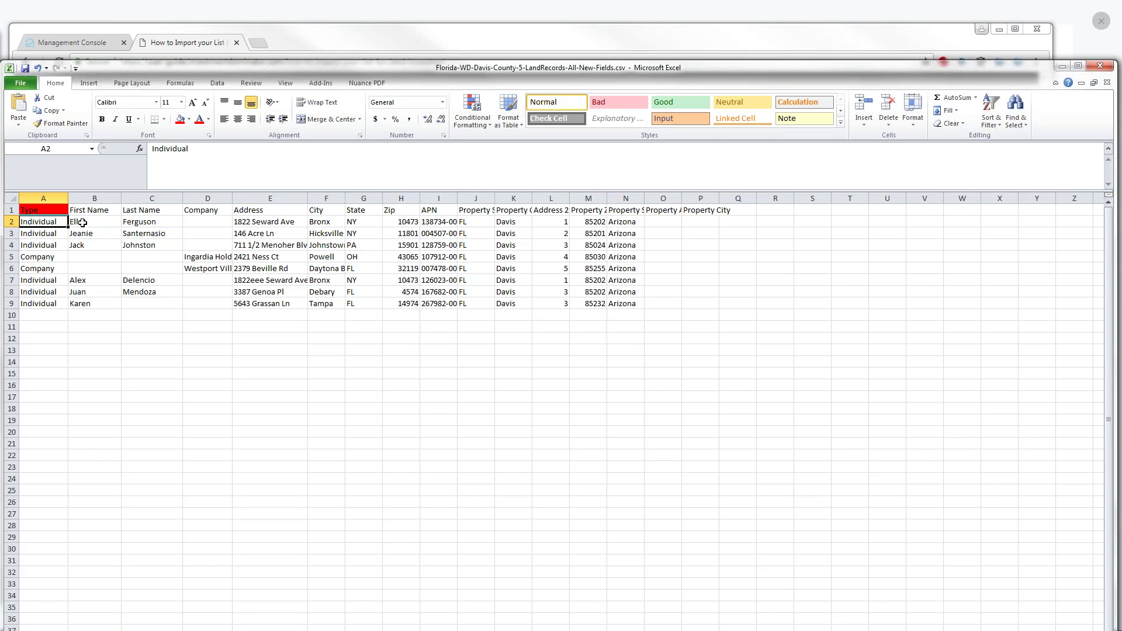
click(82, 222)
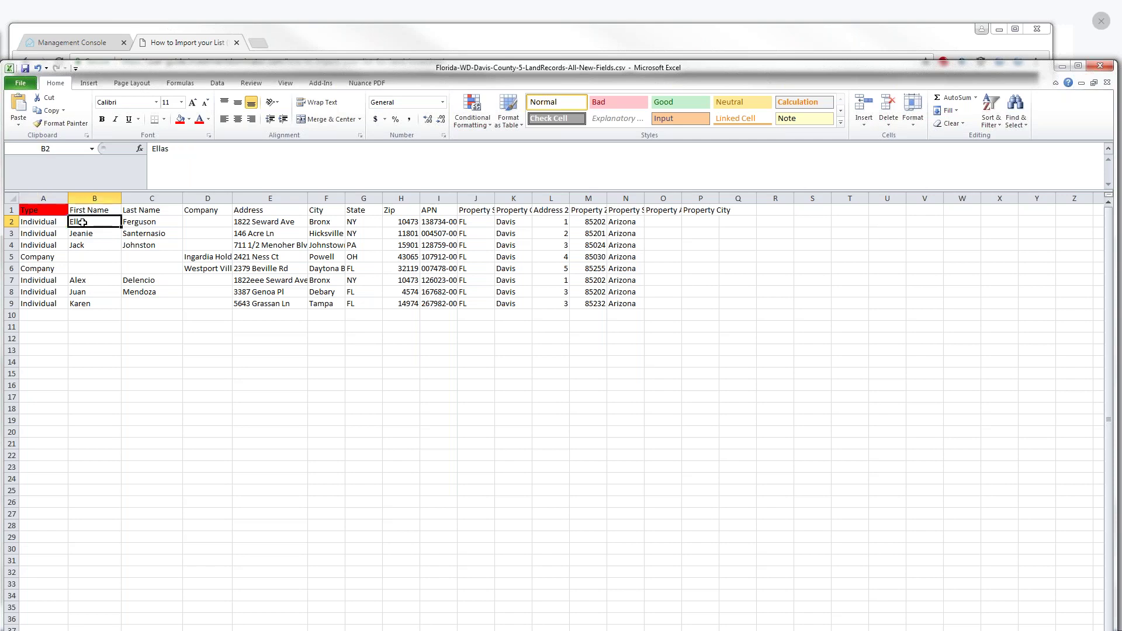
click(136, 222)
click(94, 211)
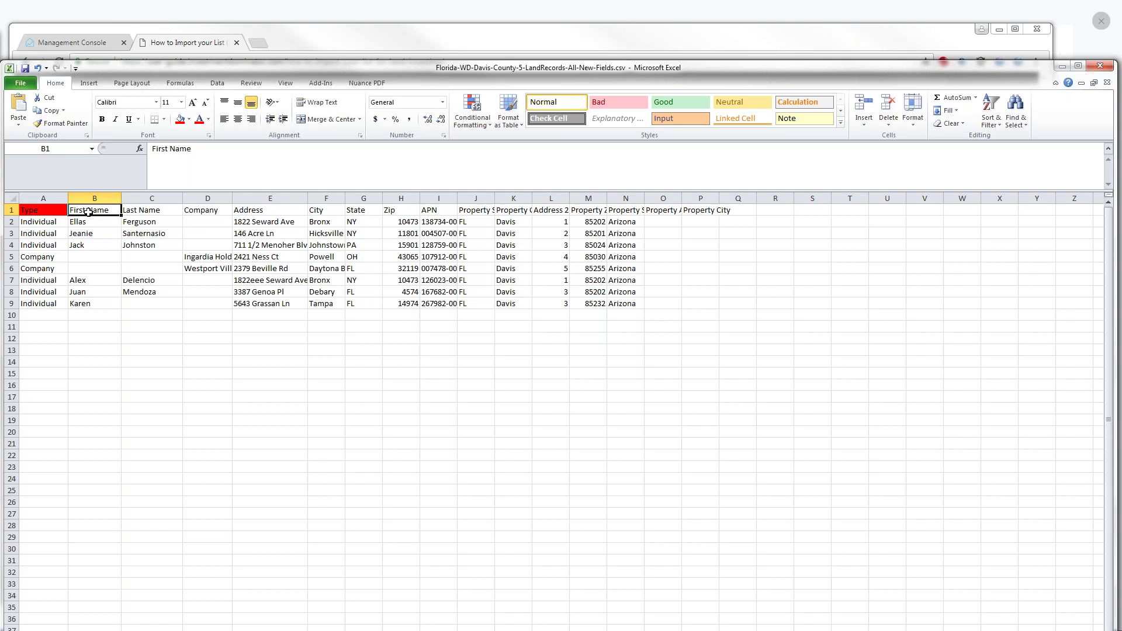
right_click(91, 212)
click(144, 197)
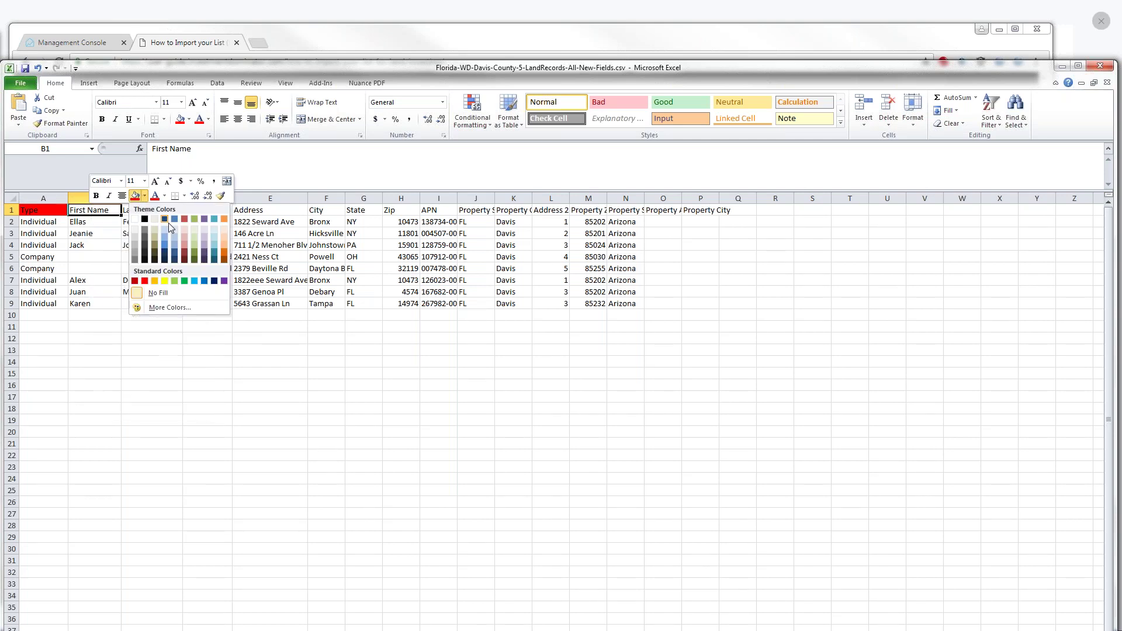
click(225, 251)
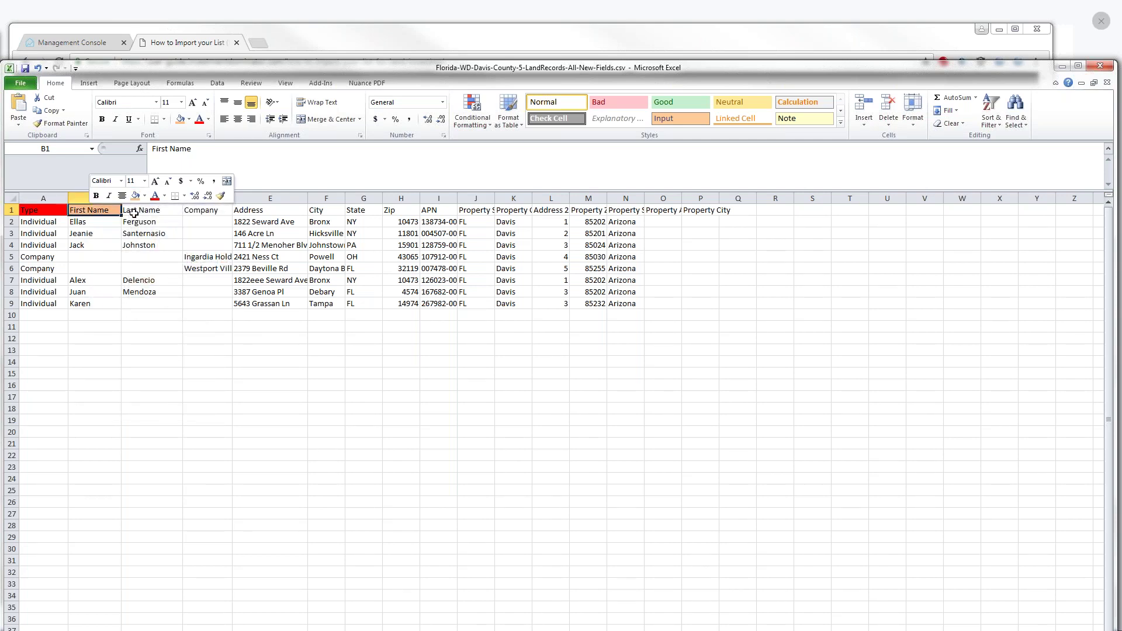
click(134, 211)
right_click(135, 213)
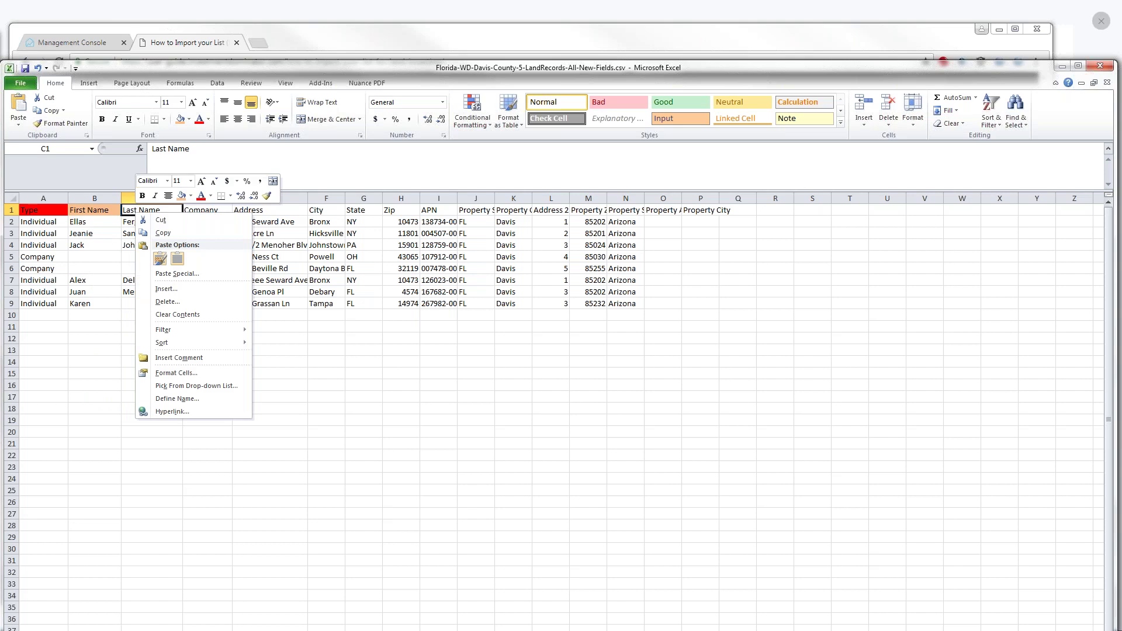
click(181, 196)
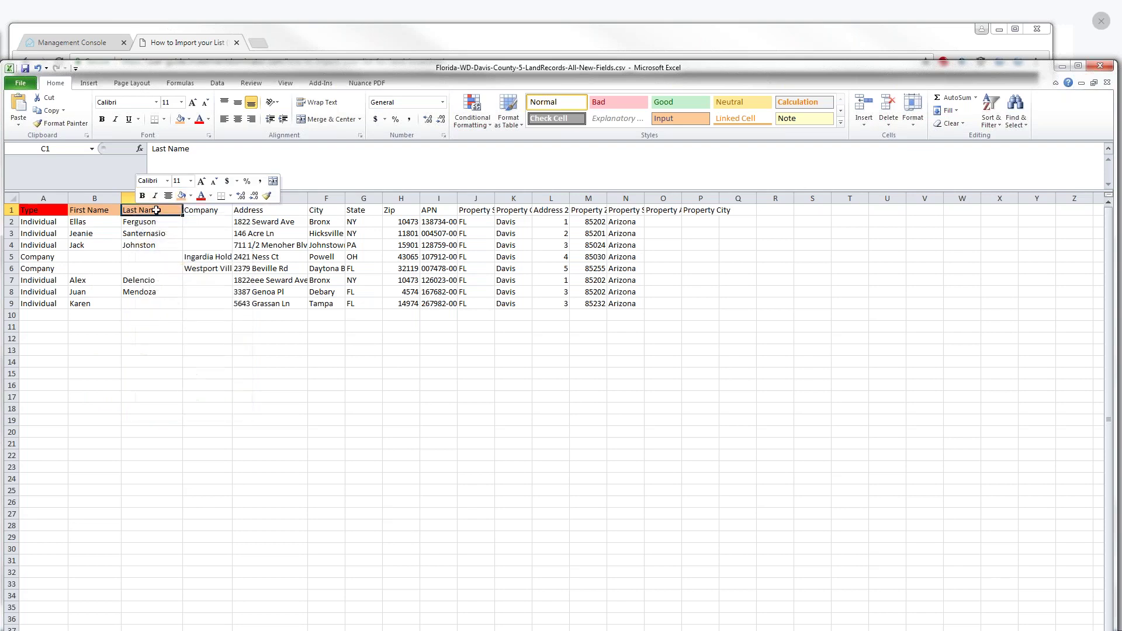
click(44, 222)
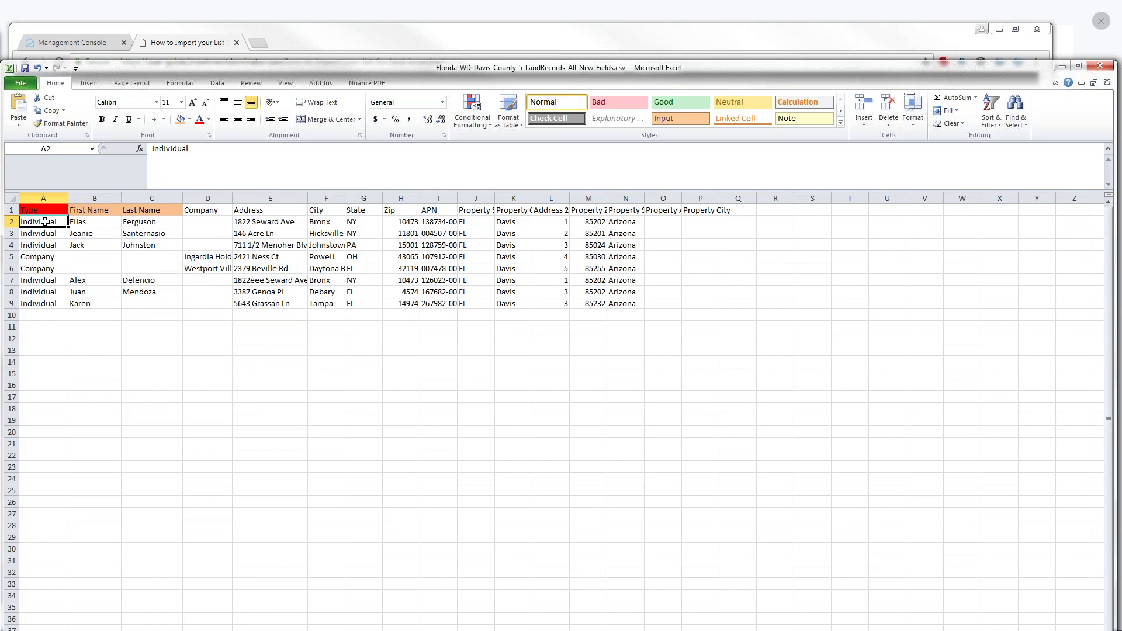
click(197, 212)
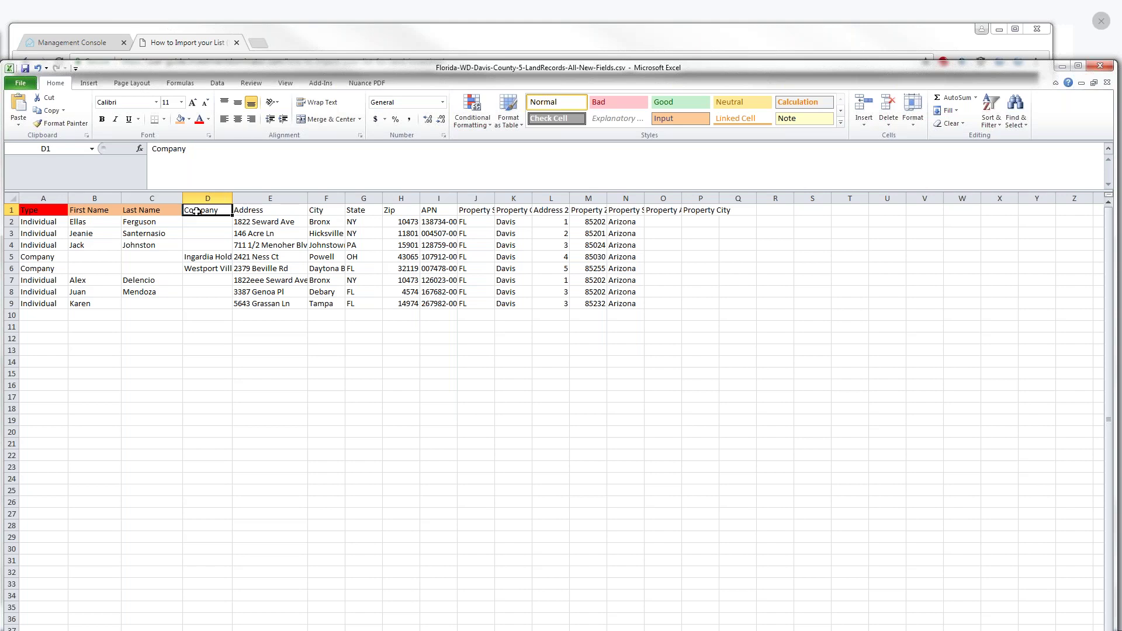
Fill the Company header in D1 red
click(47, 222)
click(208, 211)
right_click(208, 211)
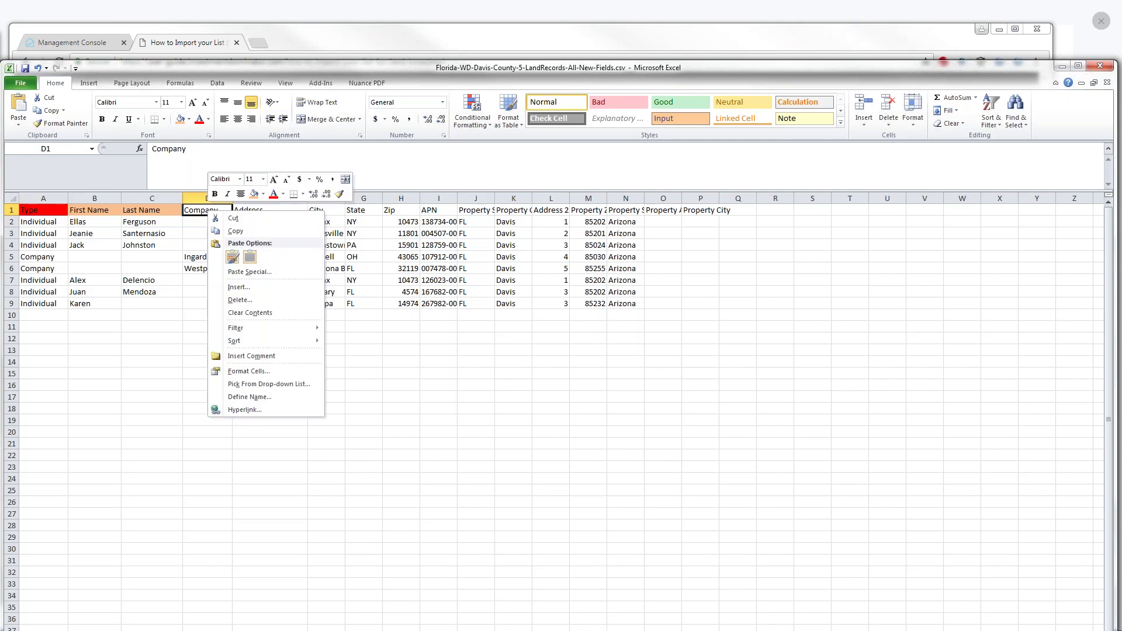
click(263, 194)
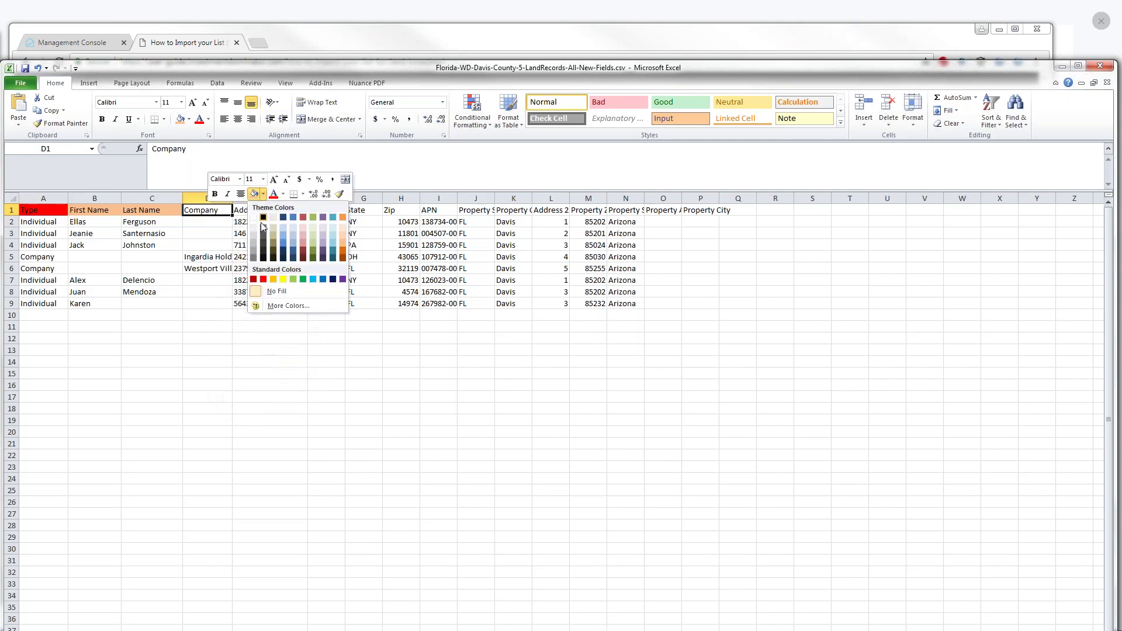
click(264, 279)
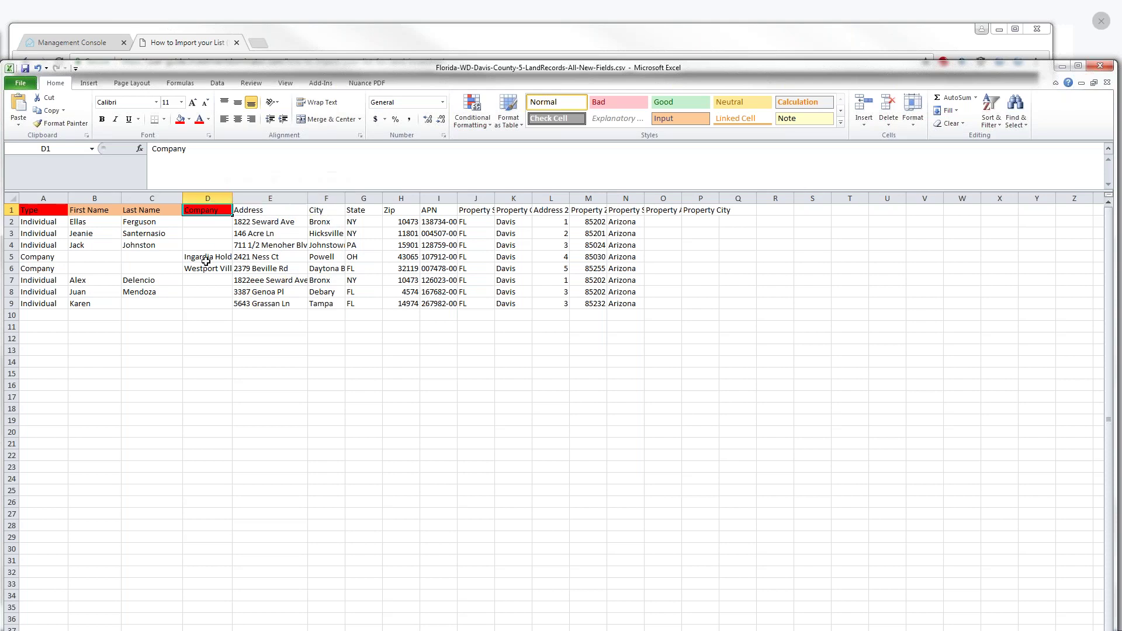
Widen column D so company names like Ingardia Holdings show in full
click(203, 258)
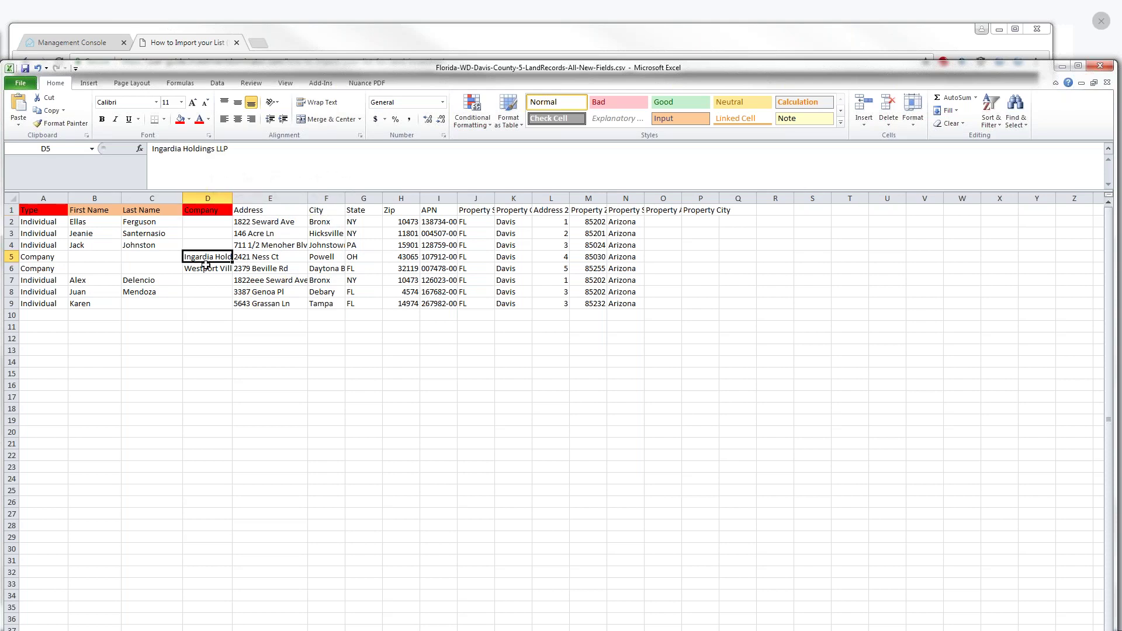
drag(232, 197, 243, 198)
click(47, 259)
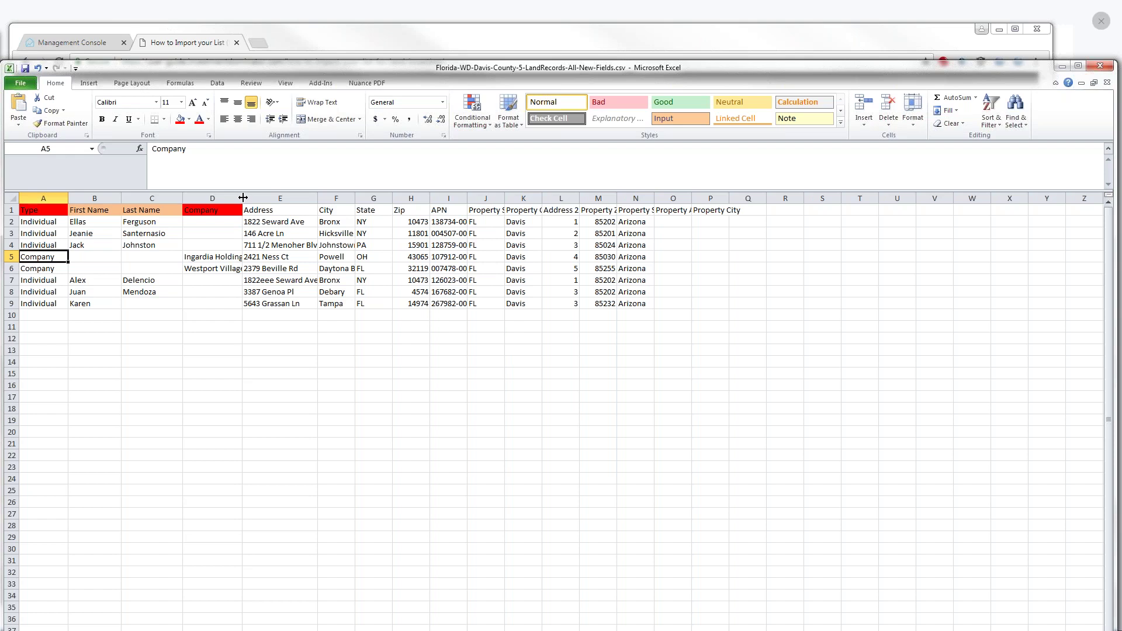
drag(244, 199, 249, 199)
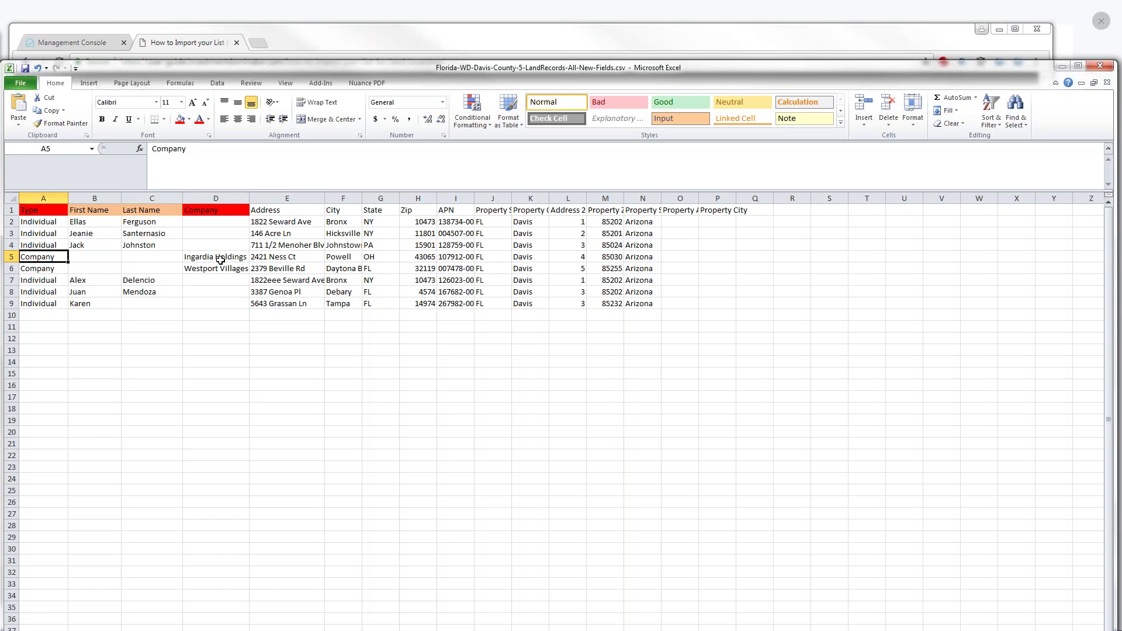
Fill the Address (E1) and City (F1) headers red
right_click(280, 210)
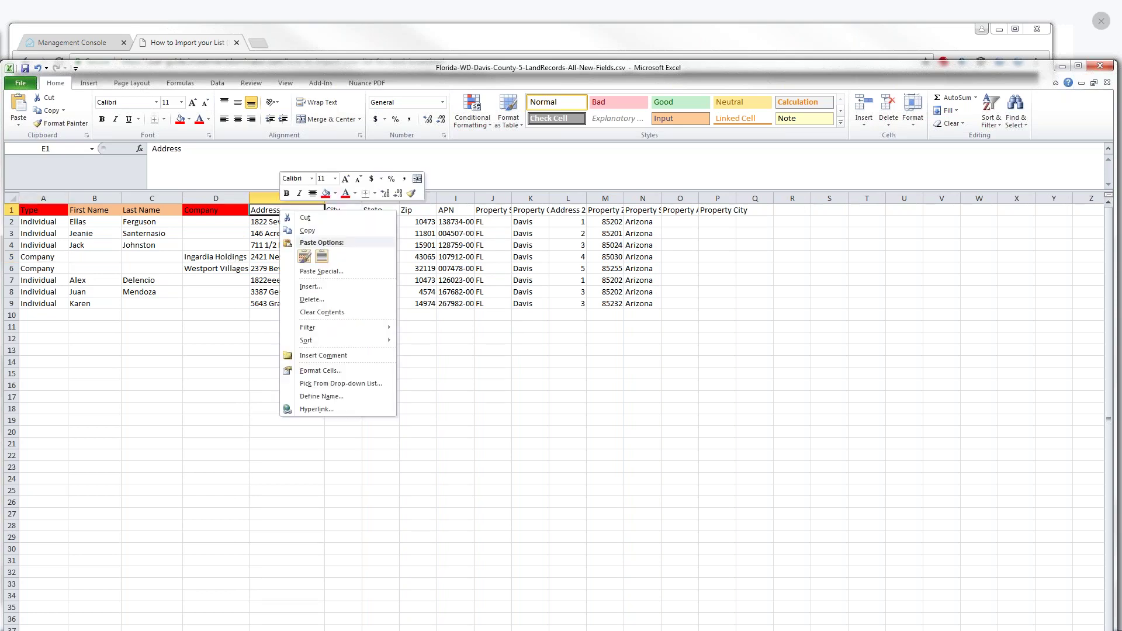
click(327, 198)
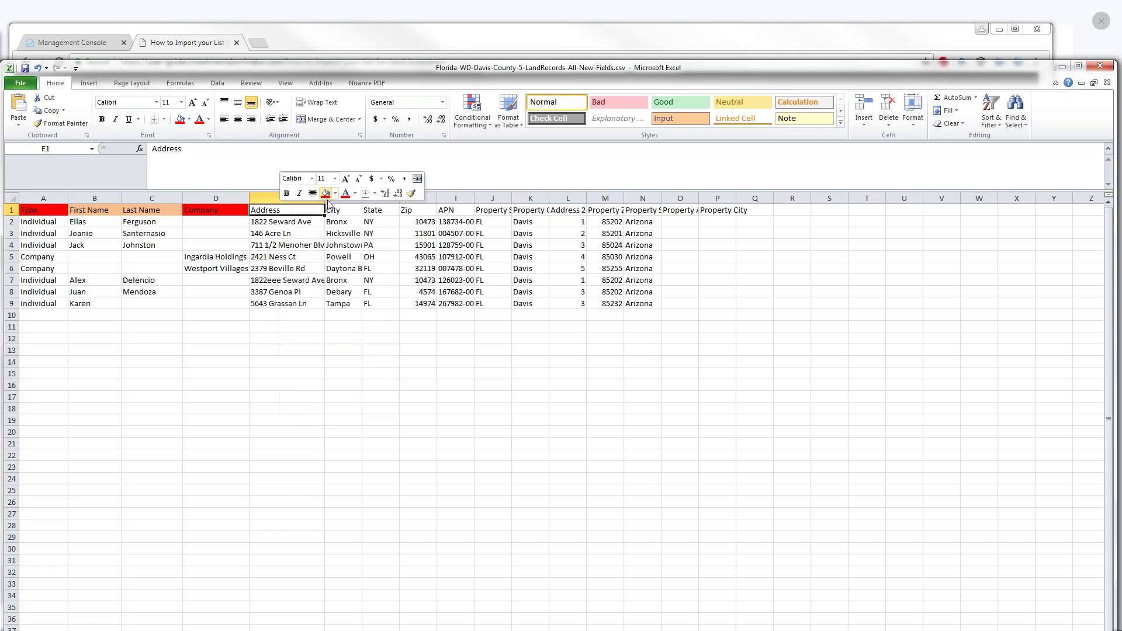
click(327, 198)
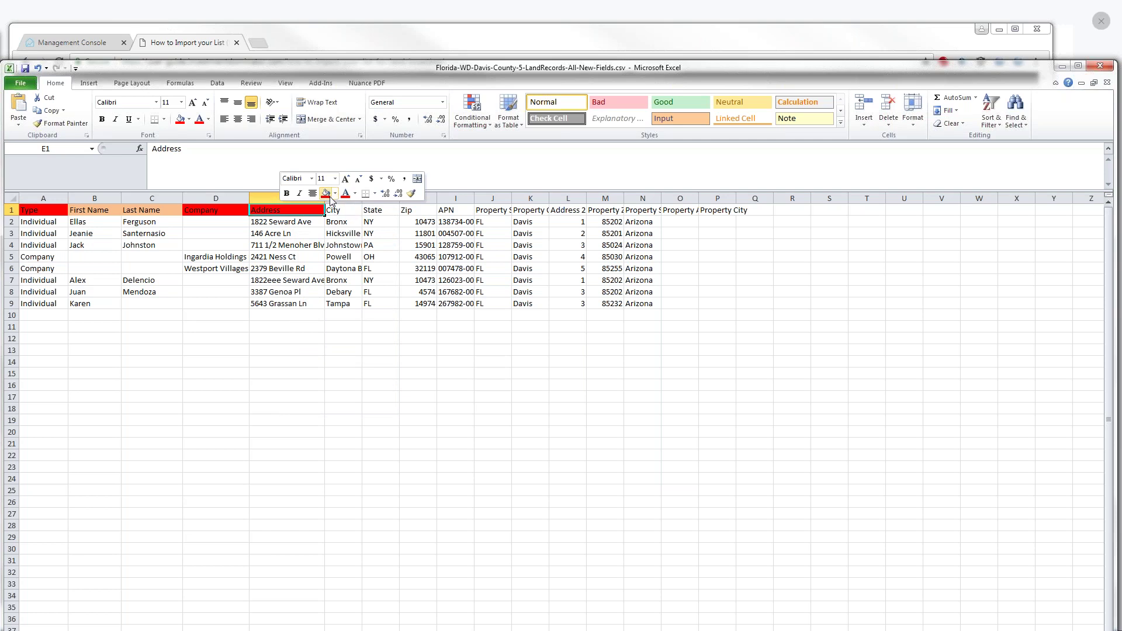
click(334, 209)
right_click(337, 211)
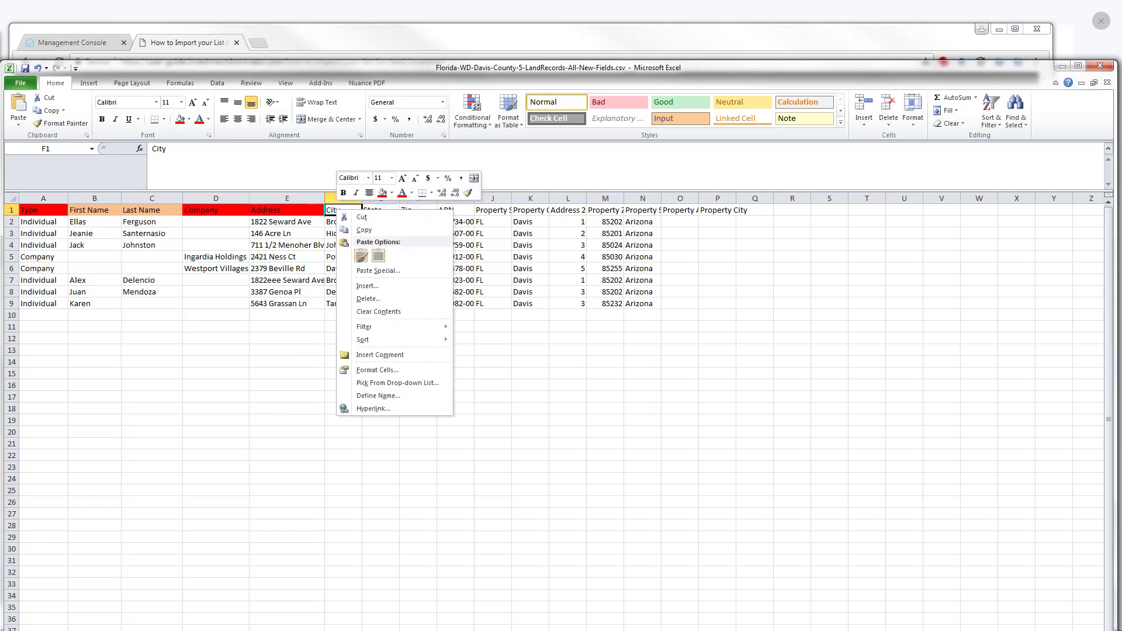
click(382, 193)
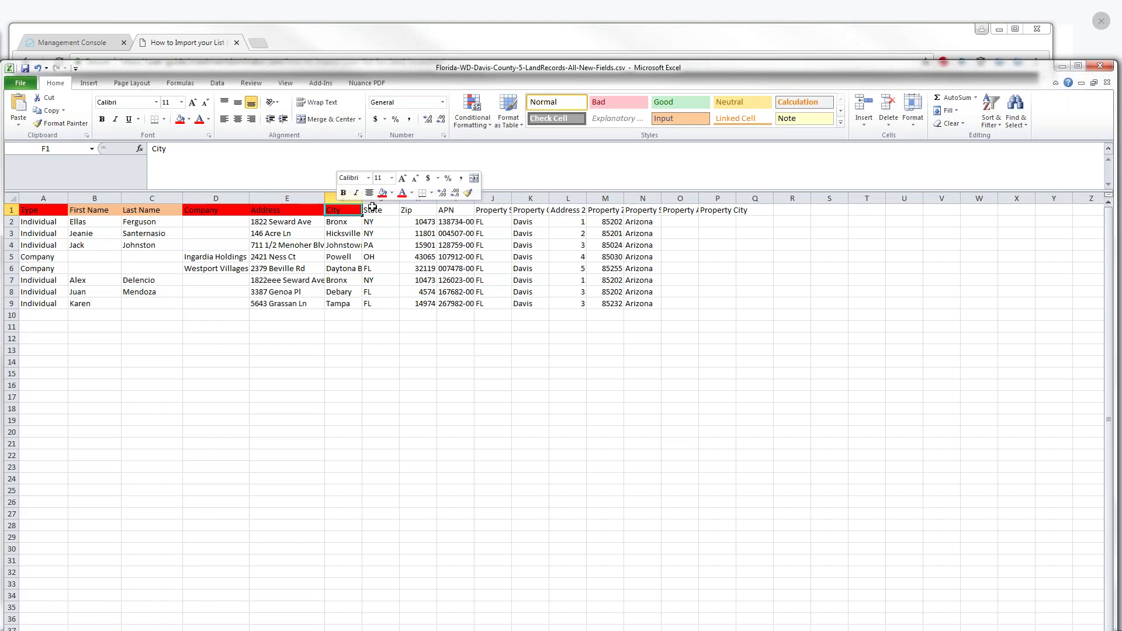
Fill the State (G1), Zip (H1) and APN (I1) headers red
right_click(372, 212)
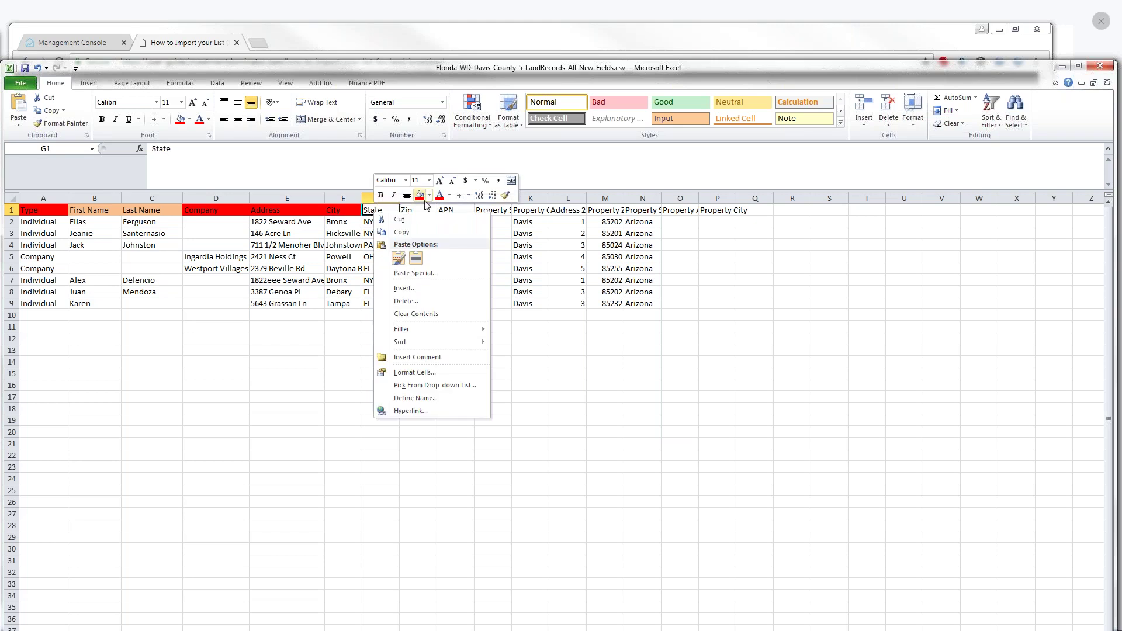
click(420, 194)
click(405, 210)
right_click(407, 212)
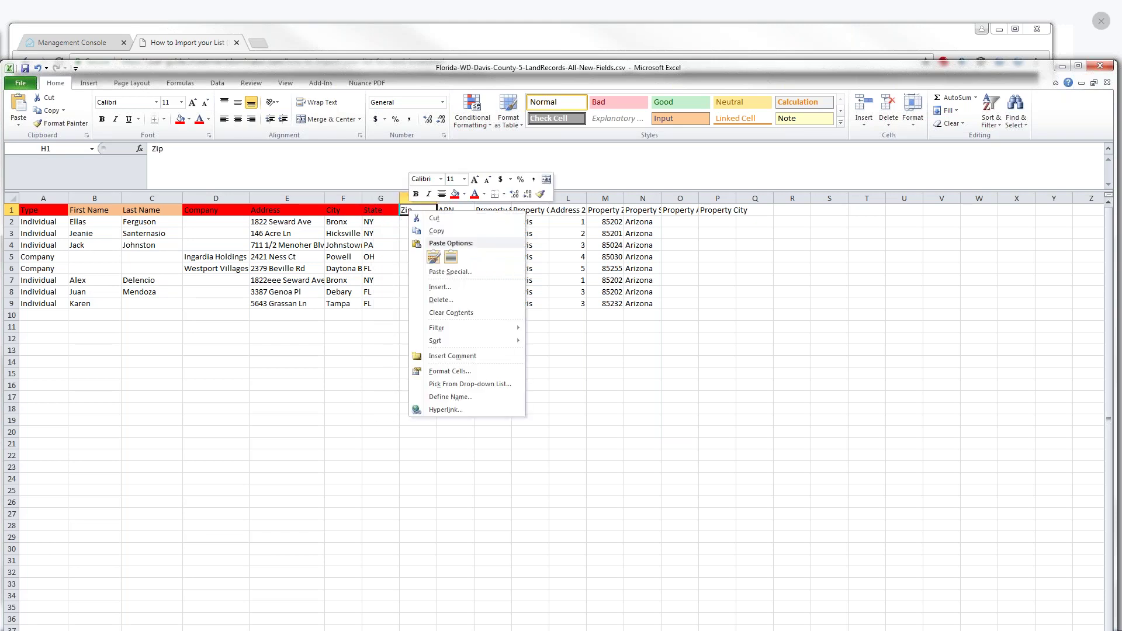
click(454, 194)
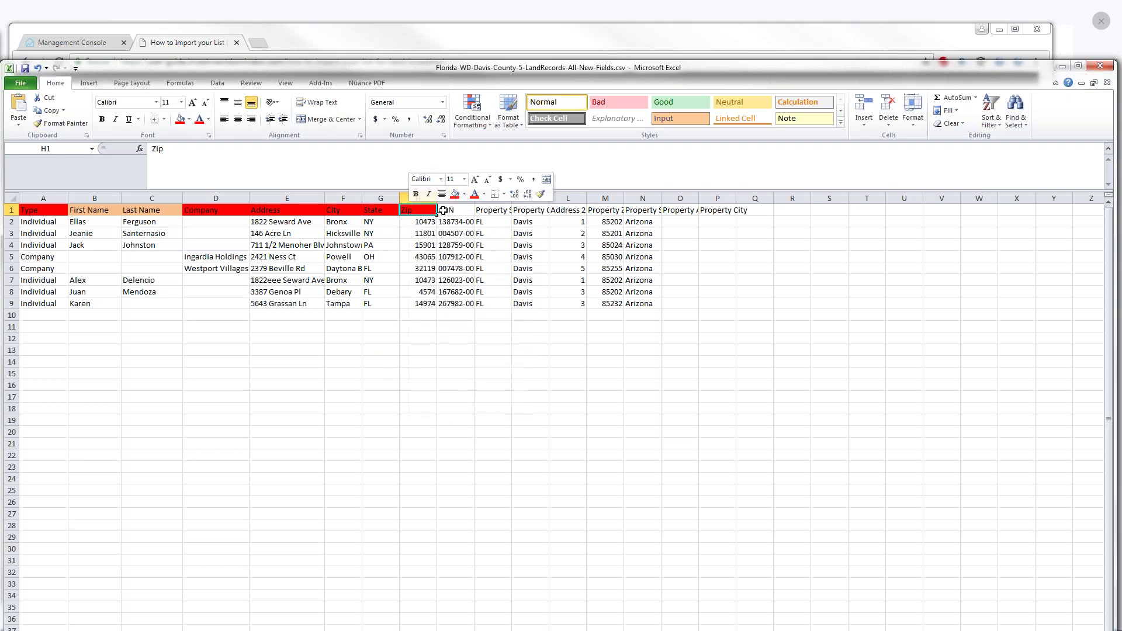
click(443, 210)
right_click(444, 211)
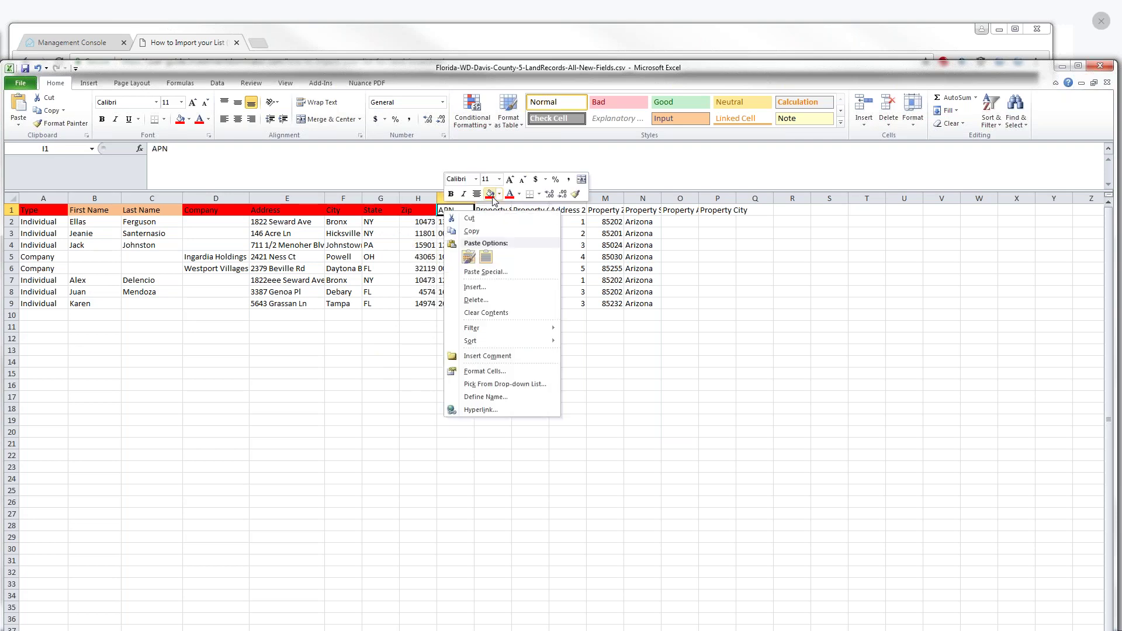
click(490, 196)
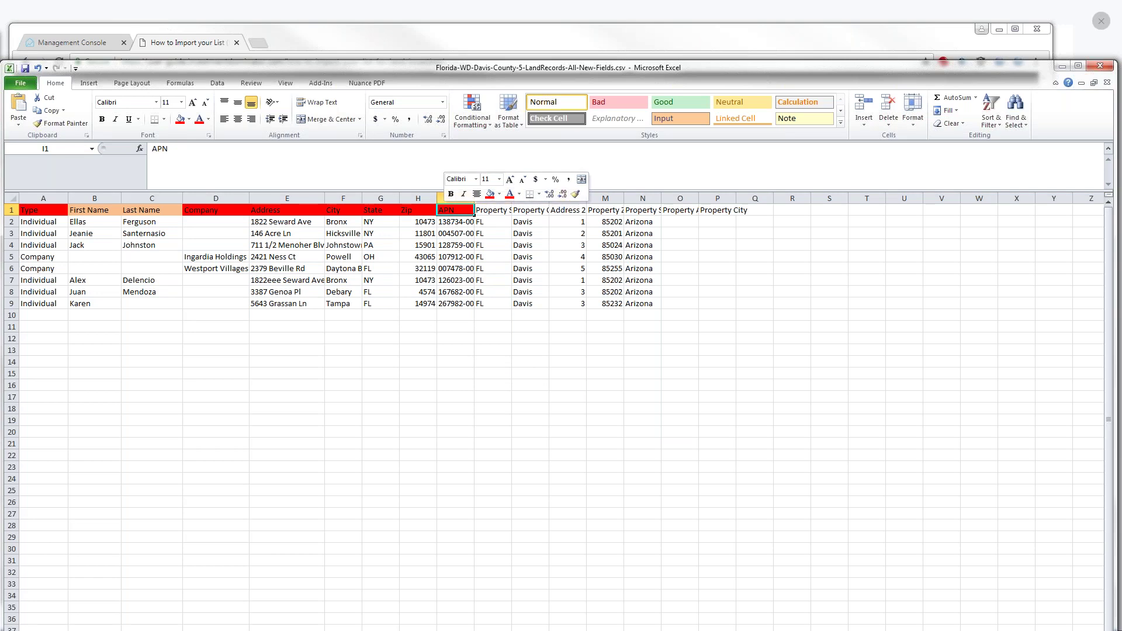
click(540, 182)
Widen the Property State, Address 2 and Property Zip columns
click(512, 196)
drag(512, 195, 605, 199)
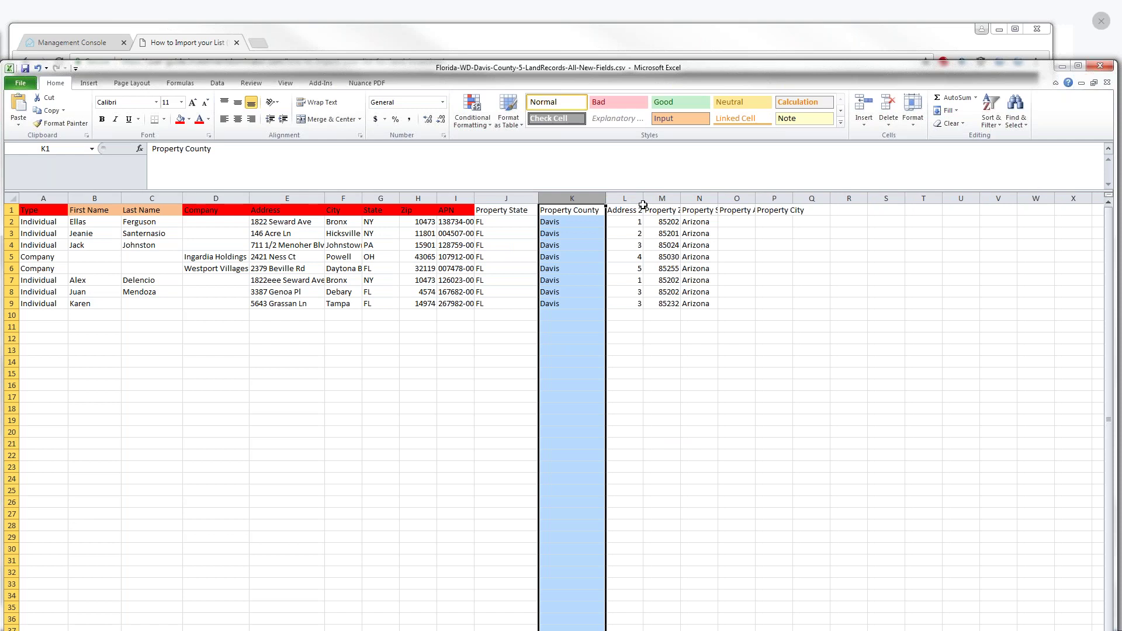
drag(642, 197, 647, 196)
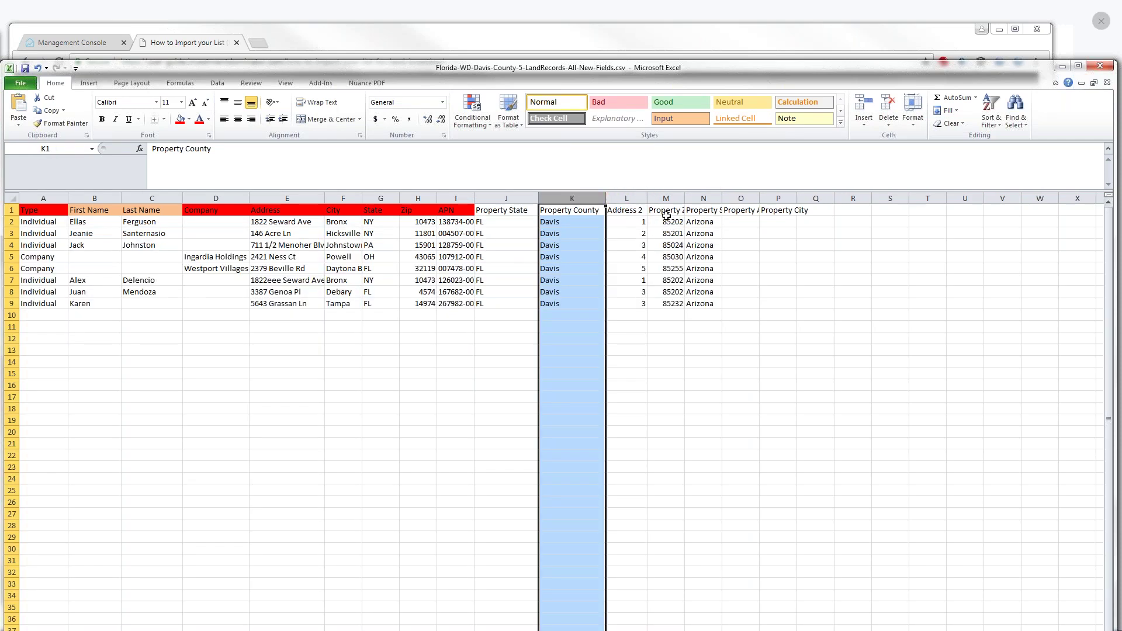
drag(684, 198, 700, 198)
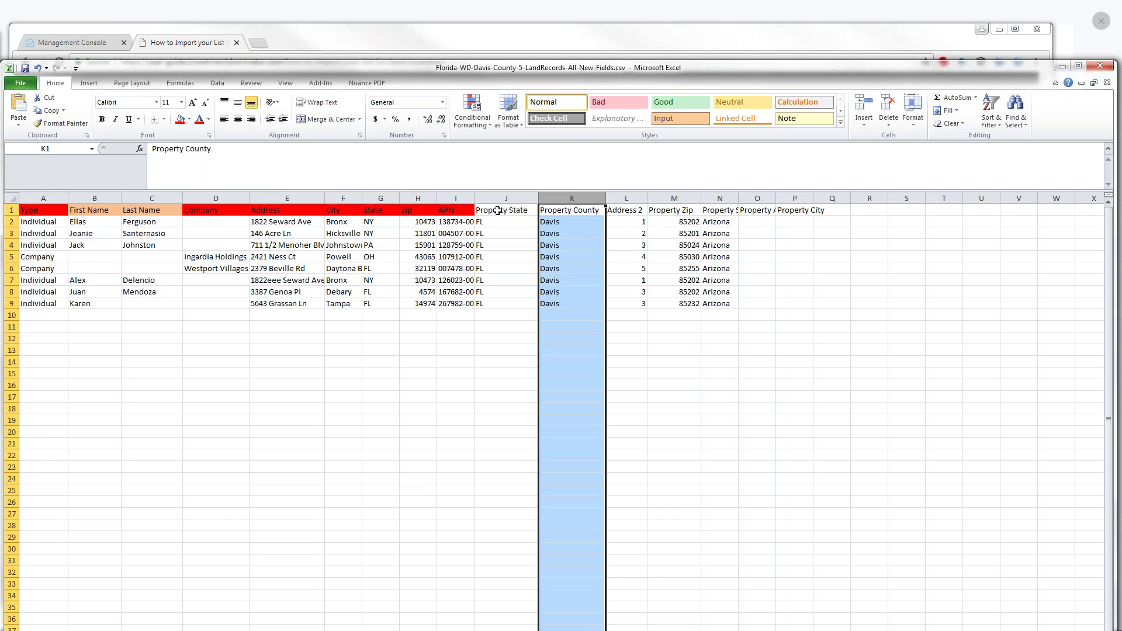
Fill the Property State and Property County headers red
right_click(497, 210)
click(544, 195)
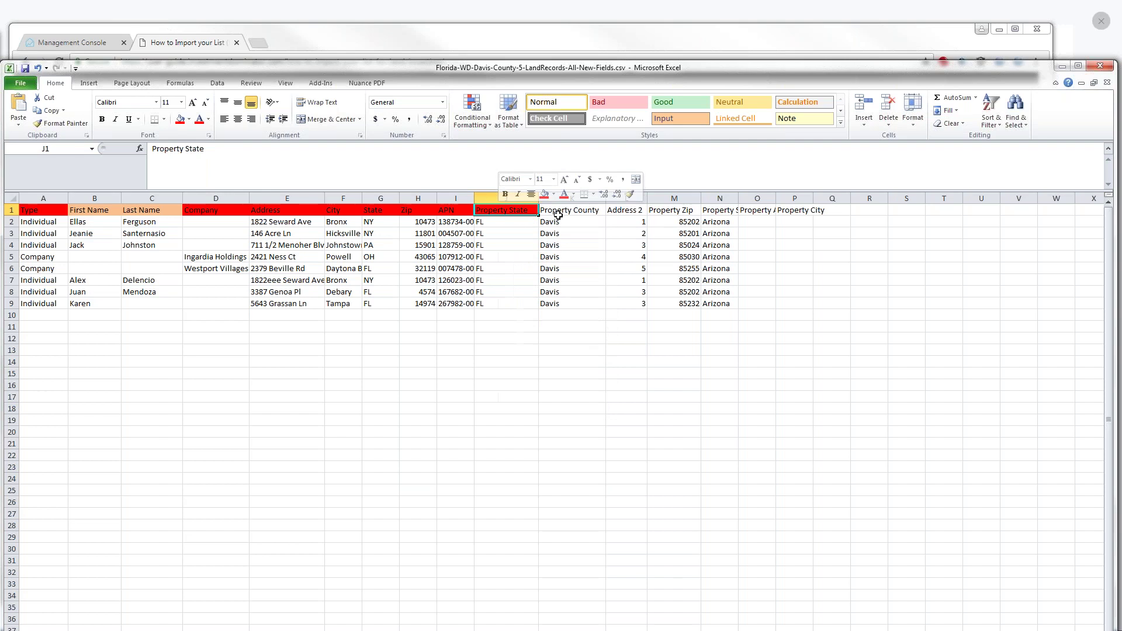
right_click(568, 213)
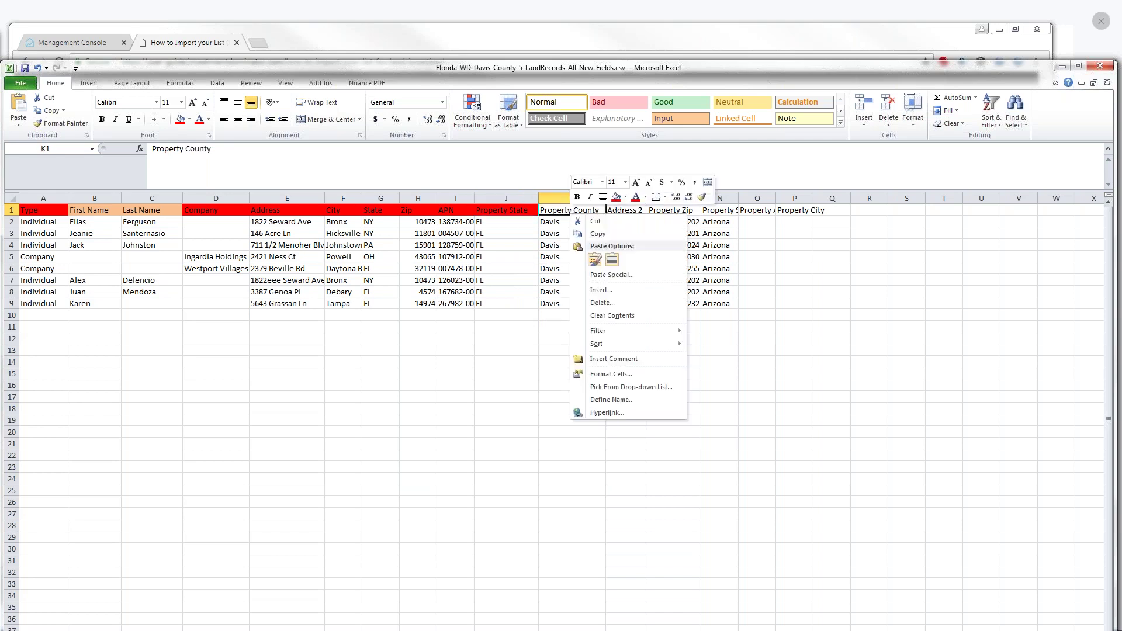
click(615, 197)
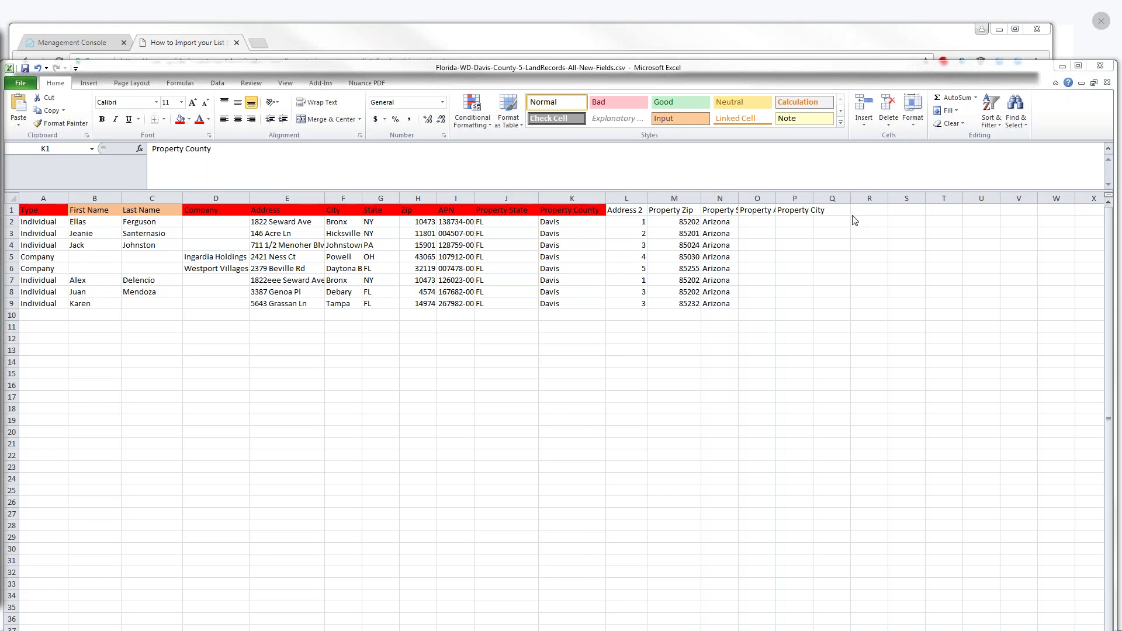
Widen column N to show more of its header, then select cells A5 and A4
click(867, 214)
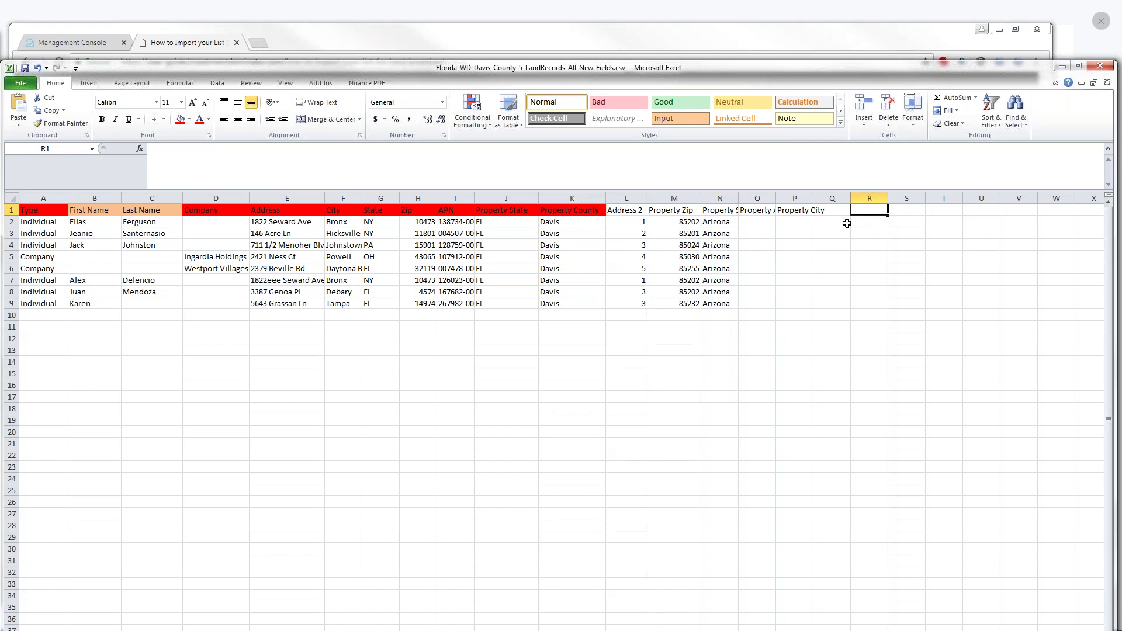
drag(738, 198, 749, 194)
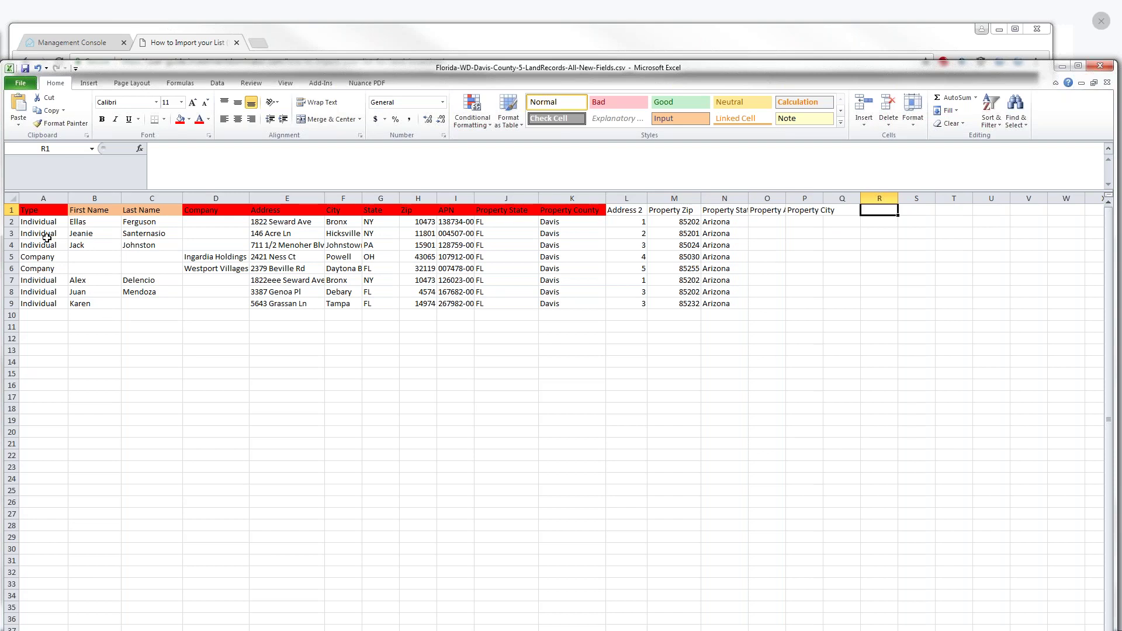
click(31, 256)
click(38, 243)
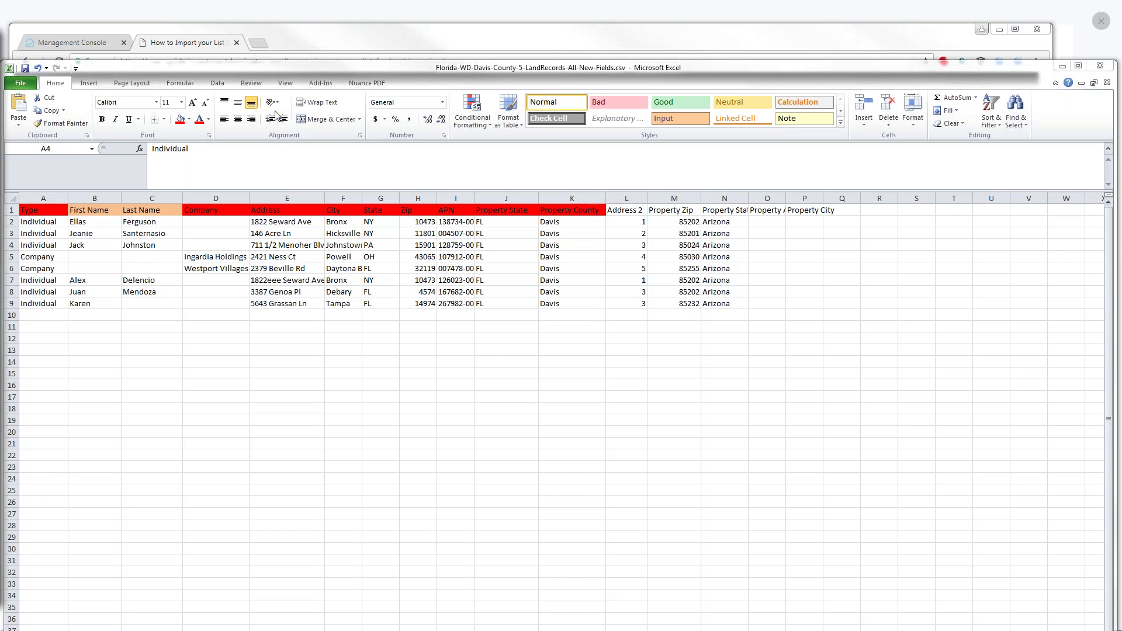
Move the spreadsheet aside and return to Investment Dominator's My Land Deals list
drag(318, 69, 0, 26)
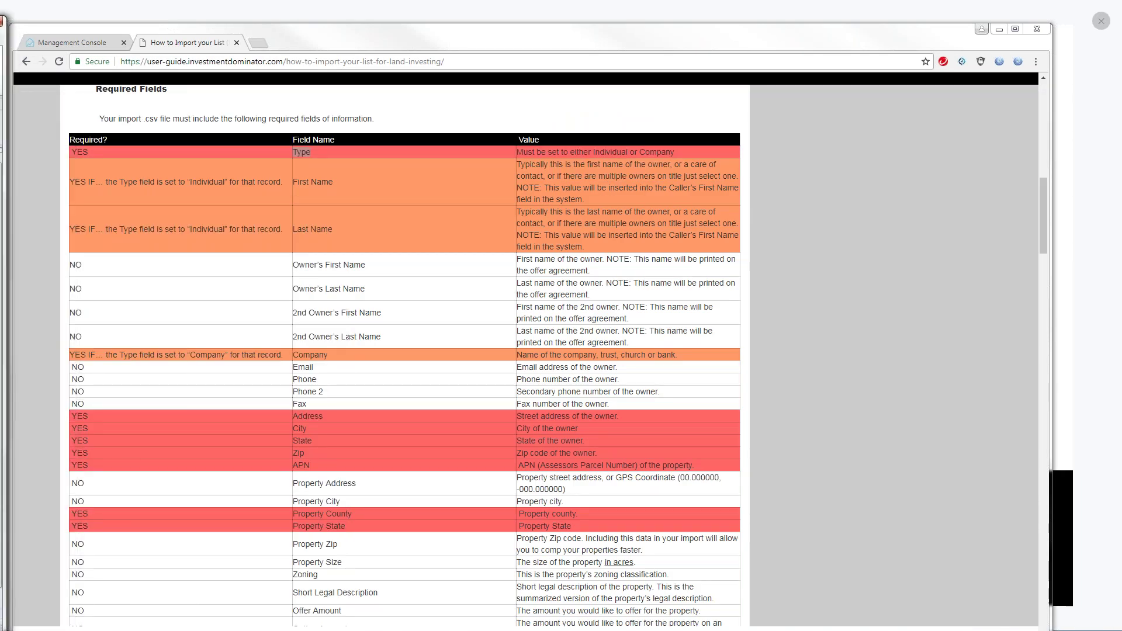
drag(1041, 197, 1044, 102)
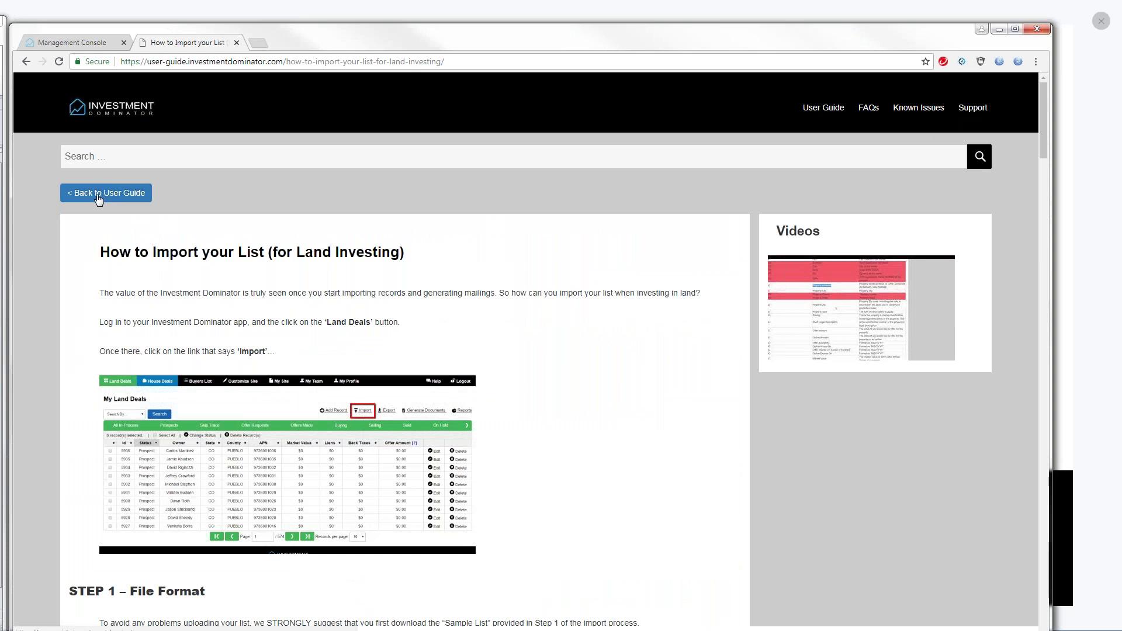
click(97, 44)
click(49, 86)
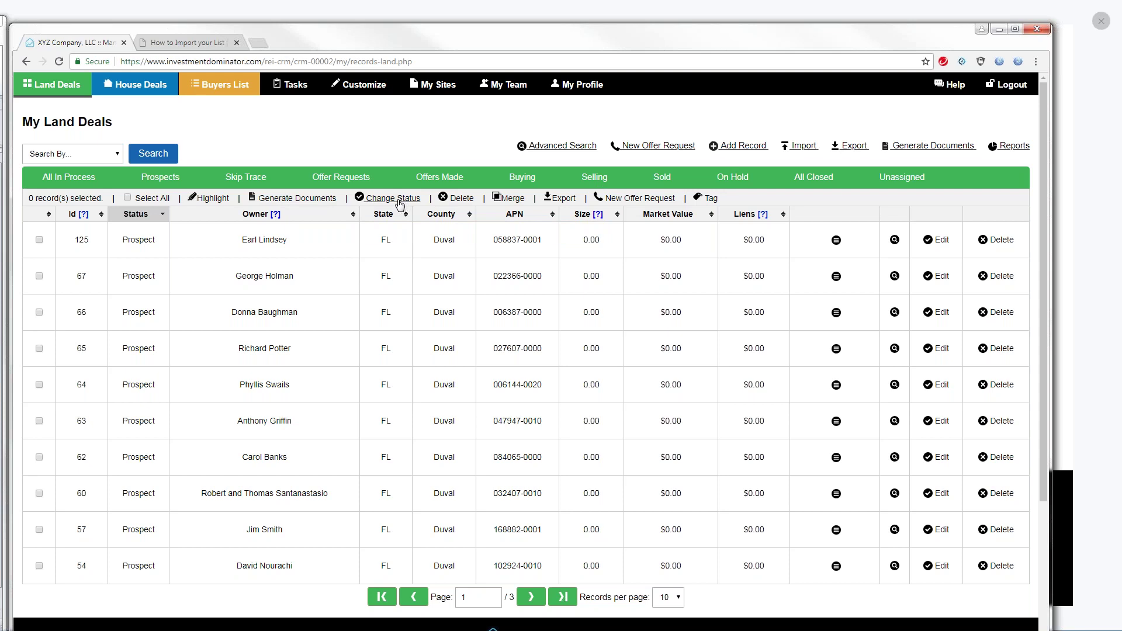
Tick the records with Id 125 and 67, then clear both checkboxes again
click(39, 240)
click(39, 277)
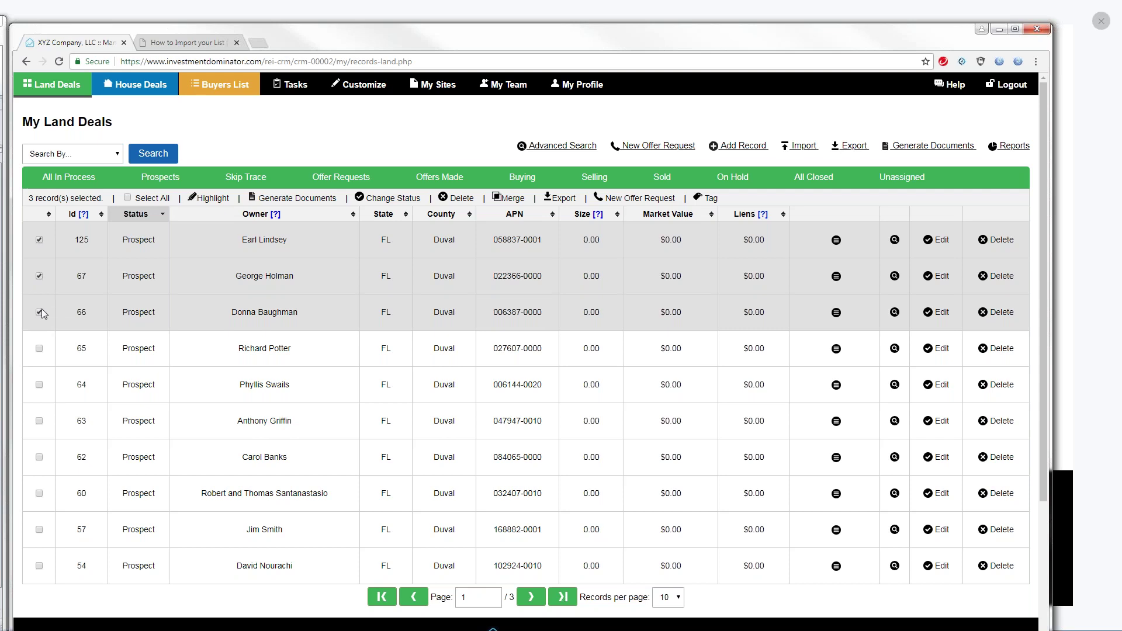
click(39, 275)
click(40, 240)
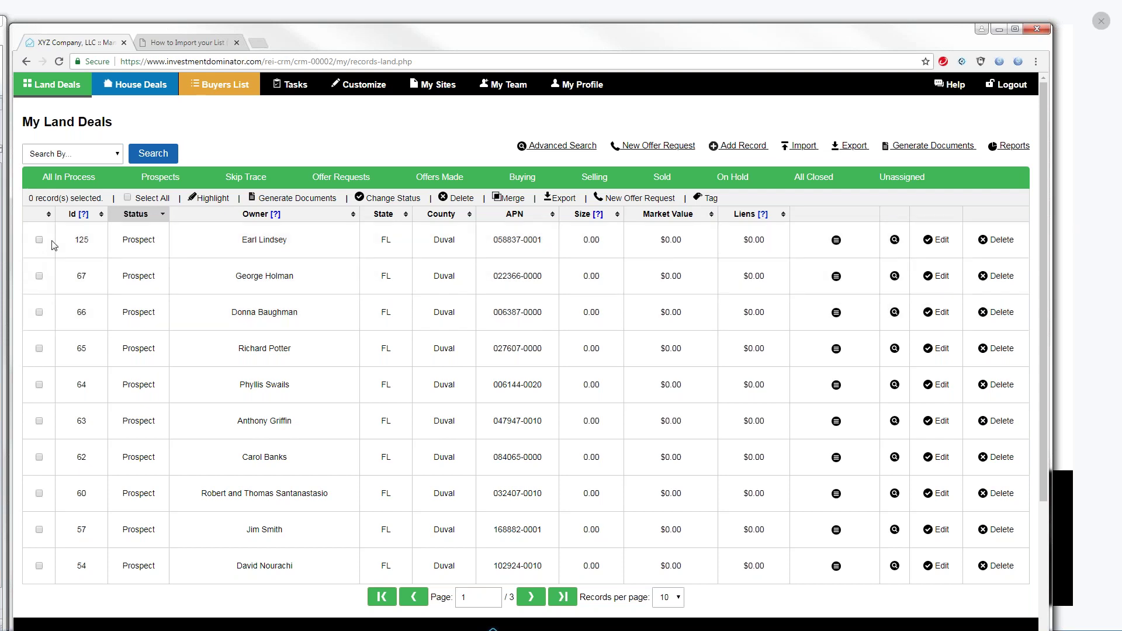
Import the Florida-WD-Davis CSV: 7 rows imported, 1 rejected for empty last name
click(798, 146)
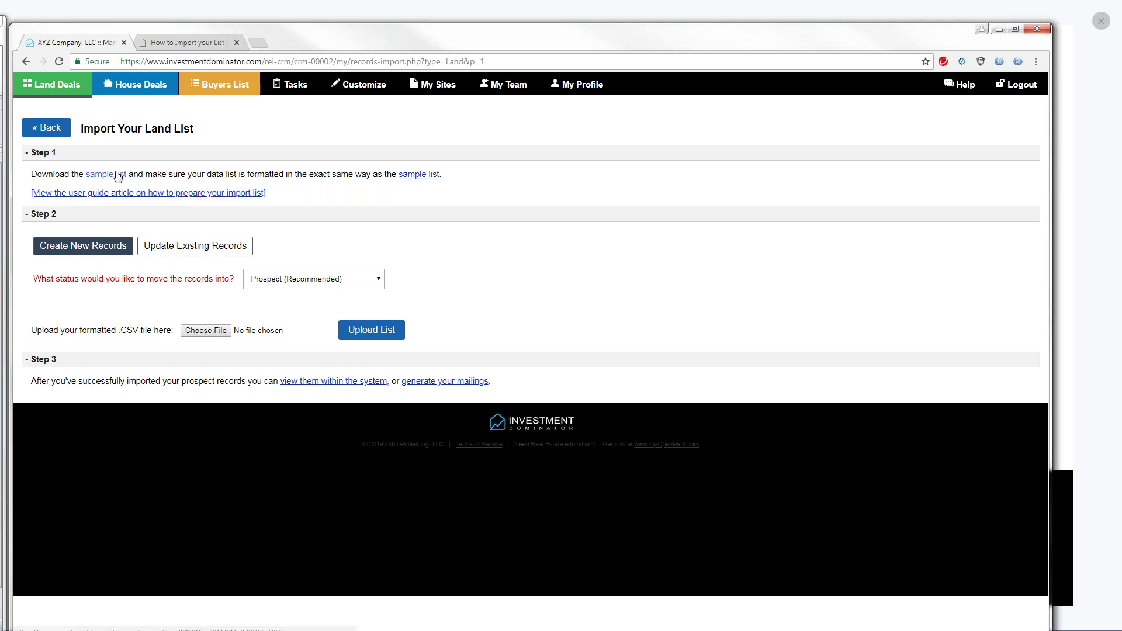
mouse_move(81, 253)
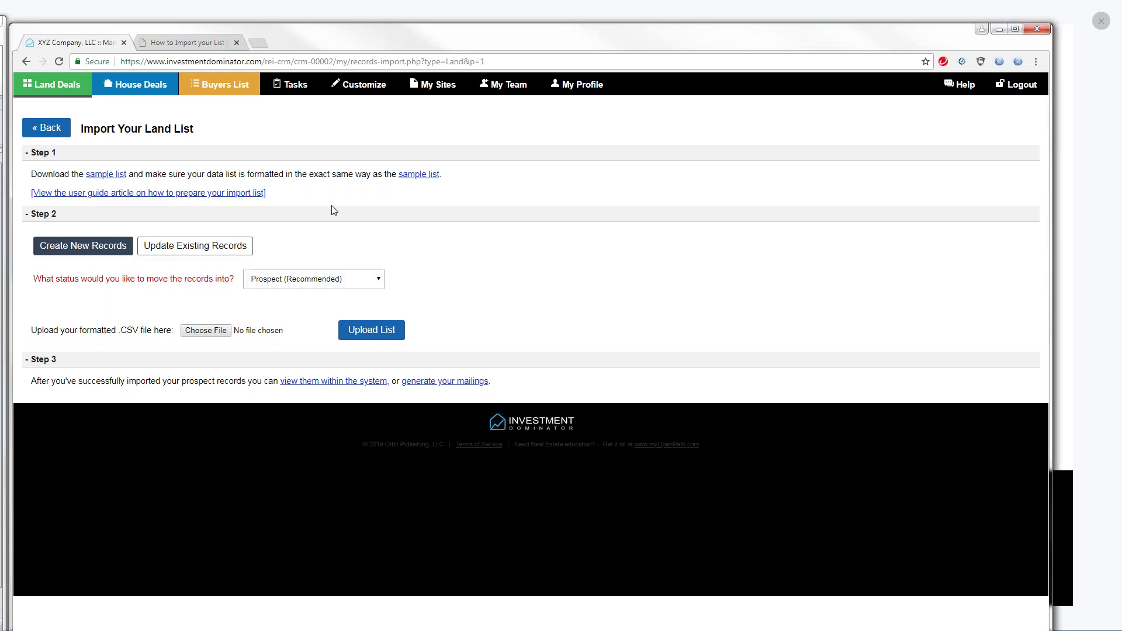
click(206, 332)
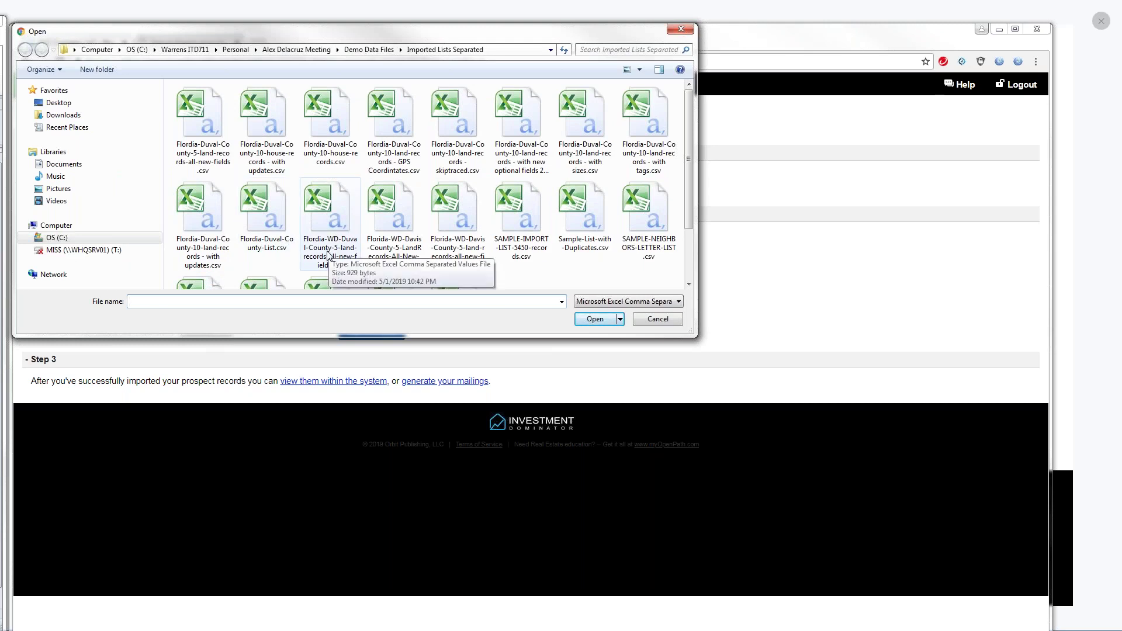
double_click(395, 256)
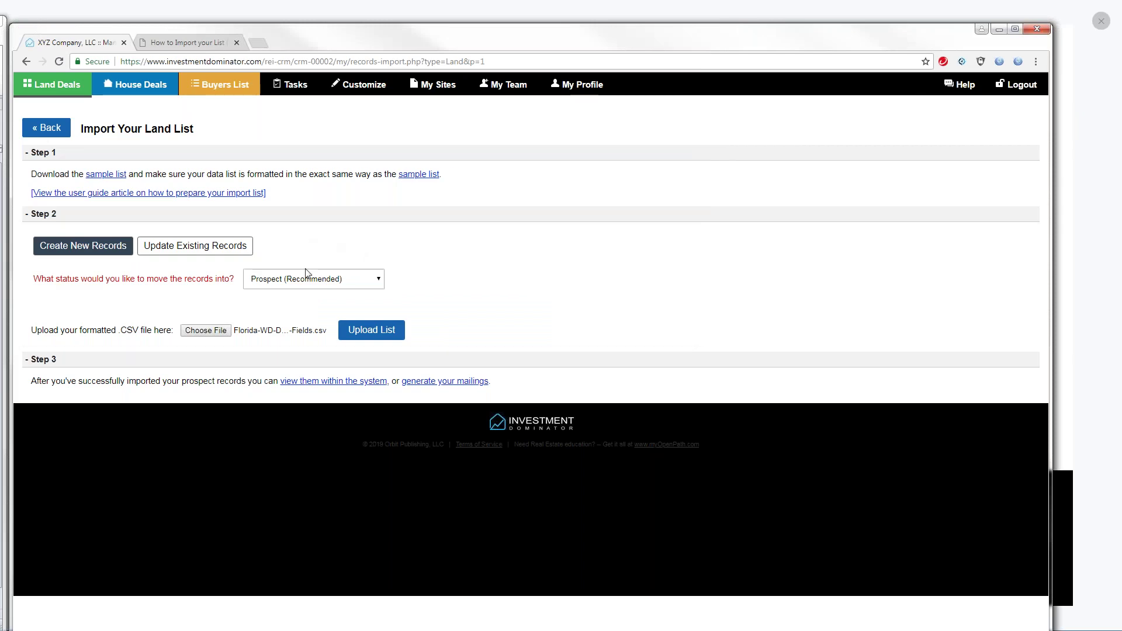
click(368, 331)
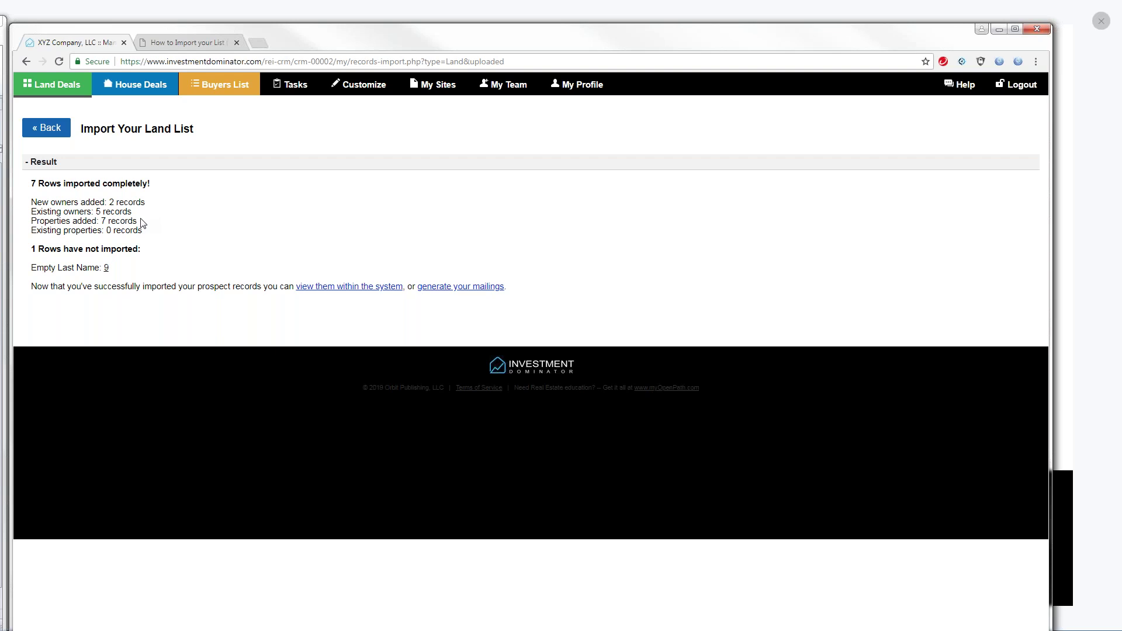
Bring the land-records CSV in Excel back in front of the import results
key(alt+Tab)
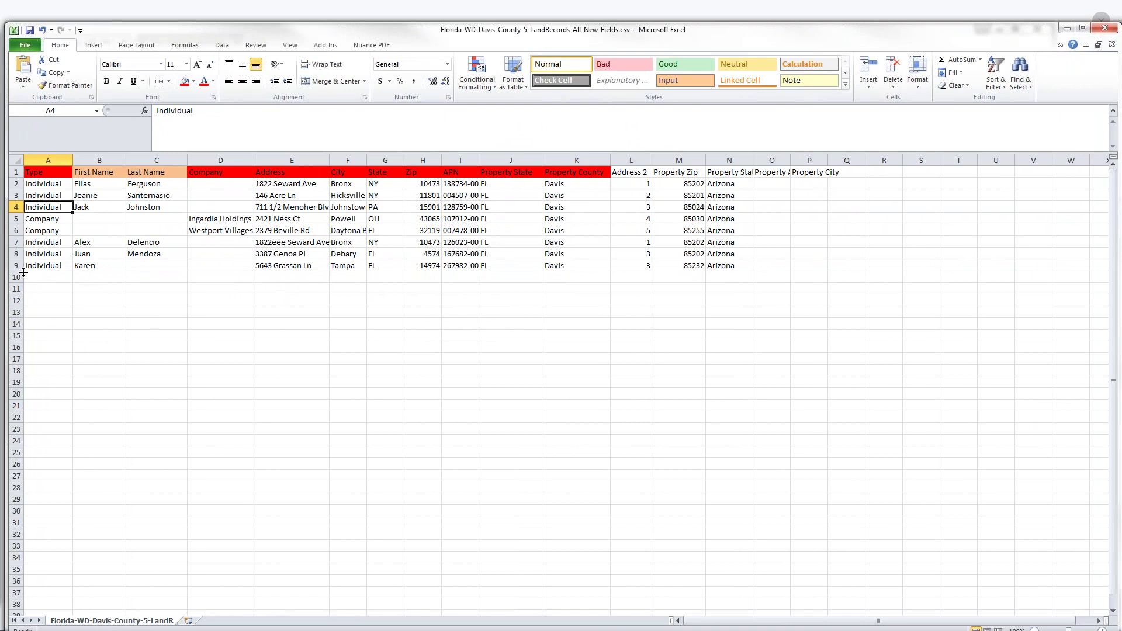
Inspect rejected row 9 and confirm its Last Name cell C9 is empty
click(17, 265)
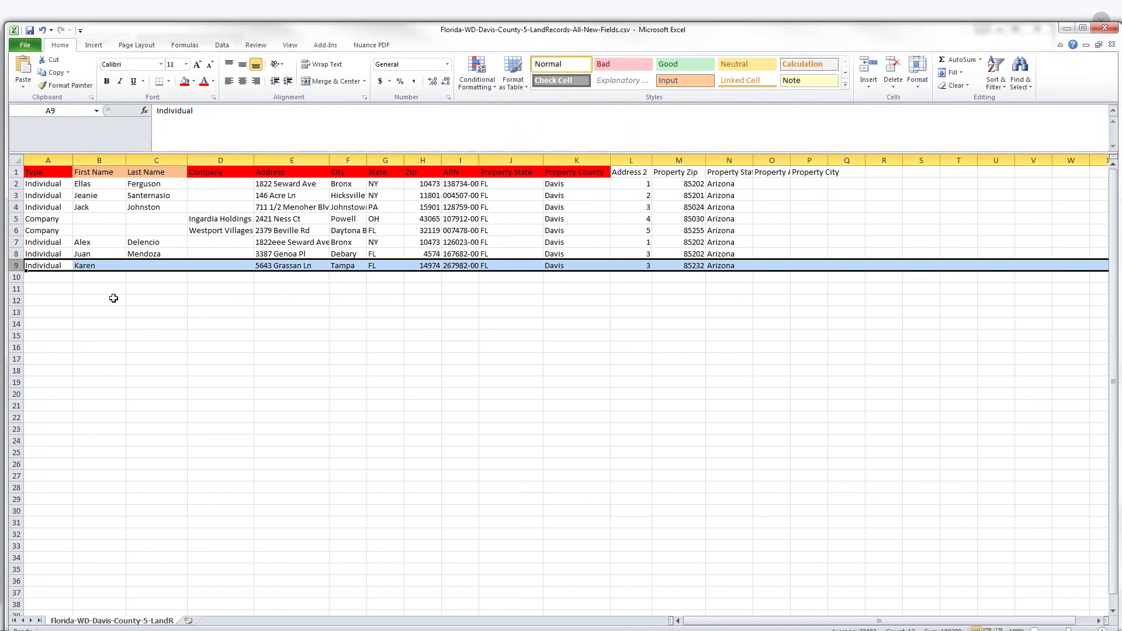
click(48, 266)
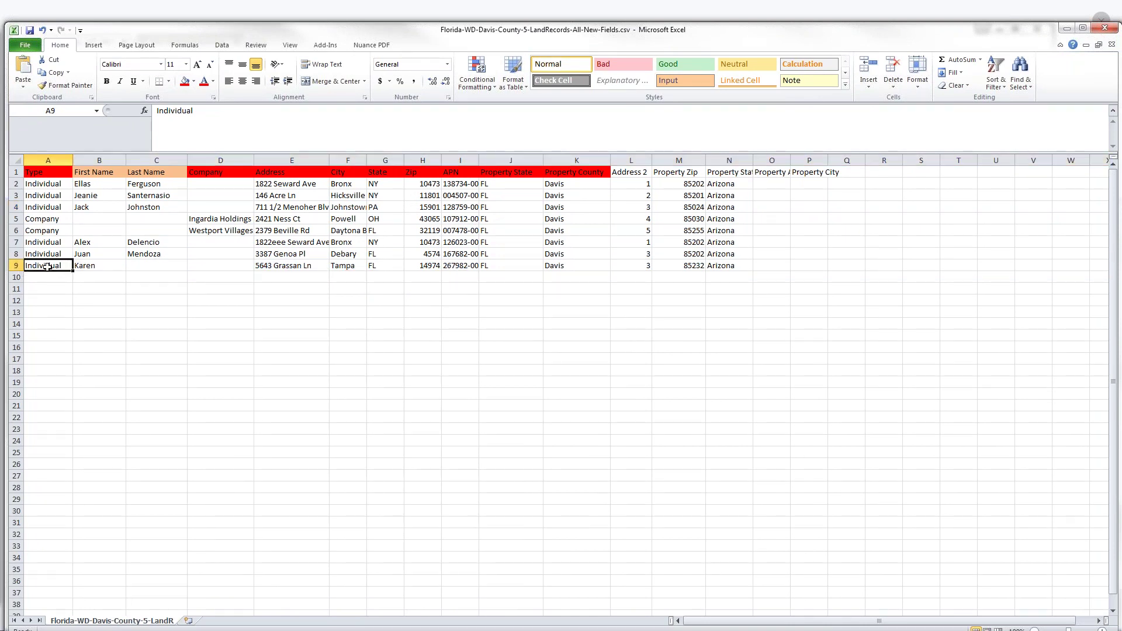
click(148, 266)
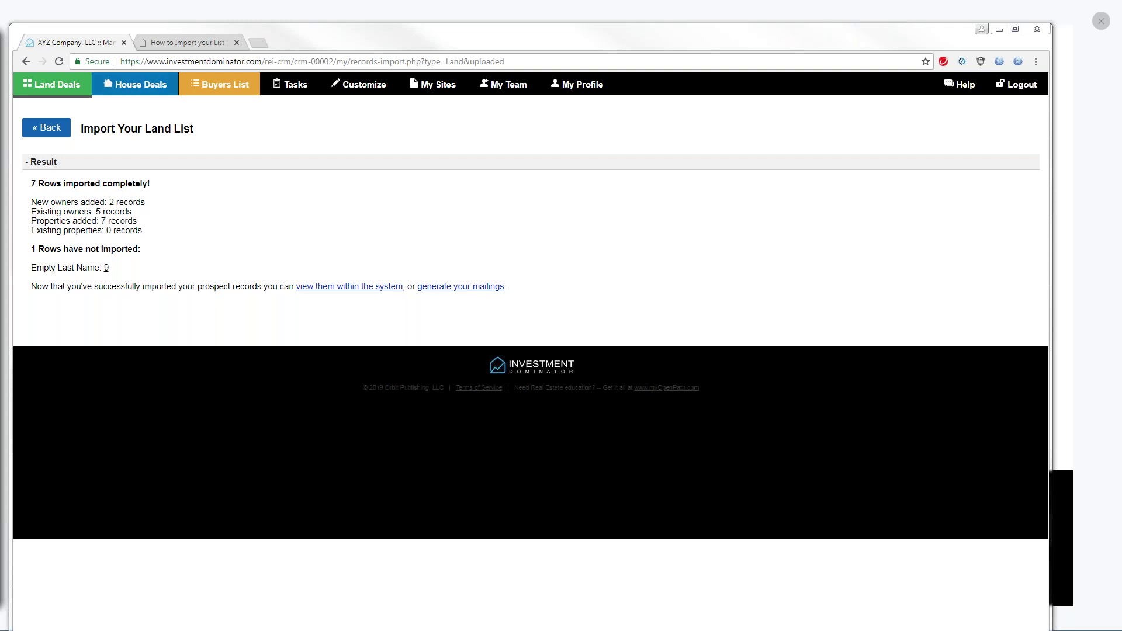
Go to the How to Import your List guide and scroll to STEP 1 – File Format
click(178, 42)
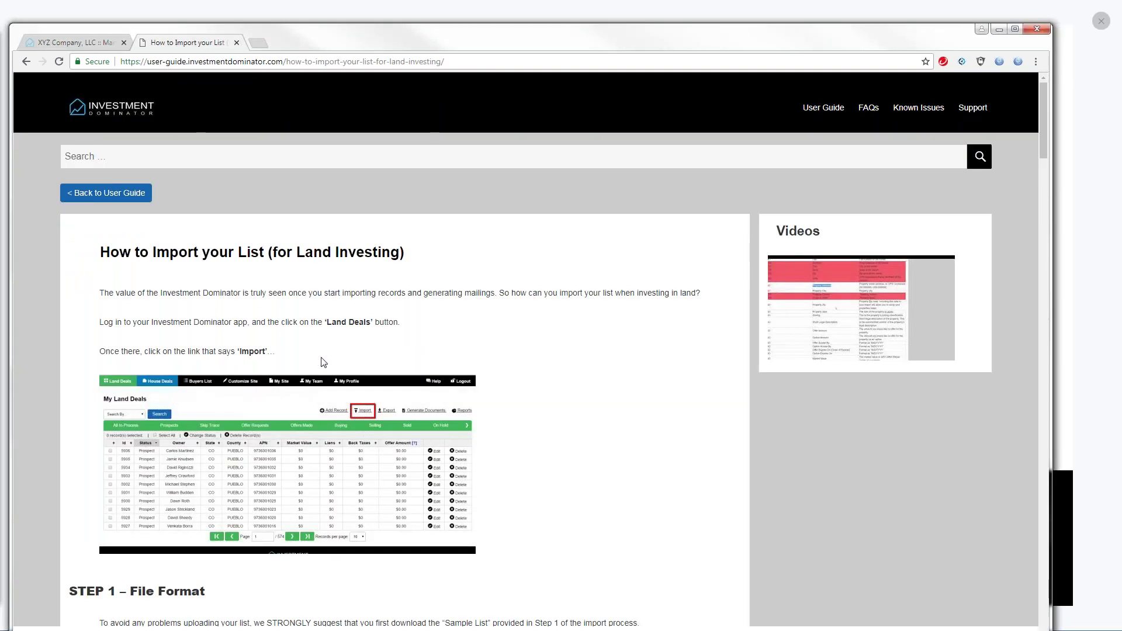
drag(1041, 140, 1052, 167)
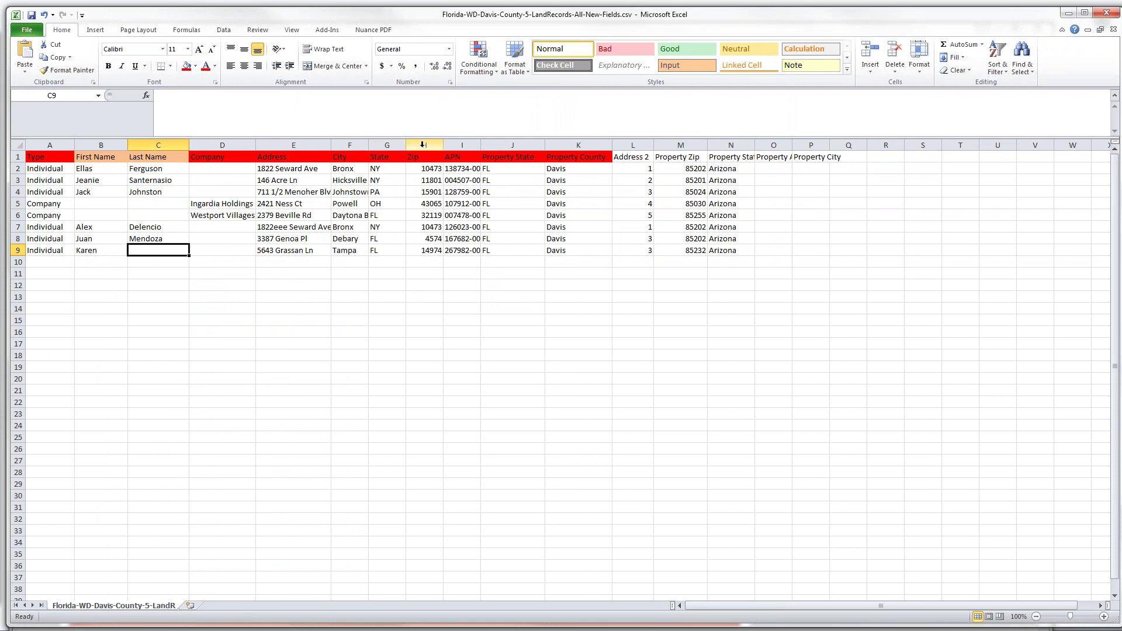
Select the Zip column H in the land-records spreadsheet
click(423, 144)
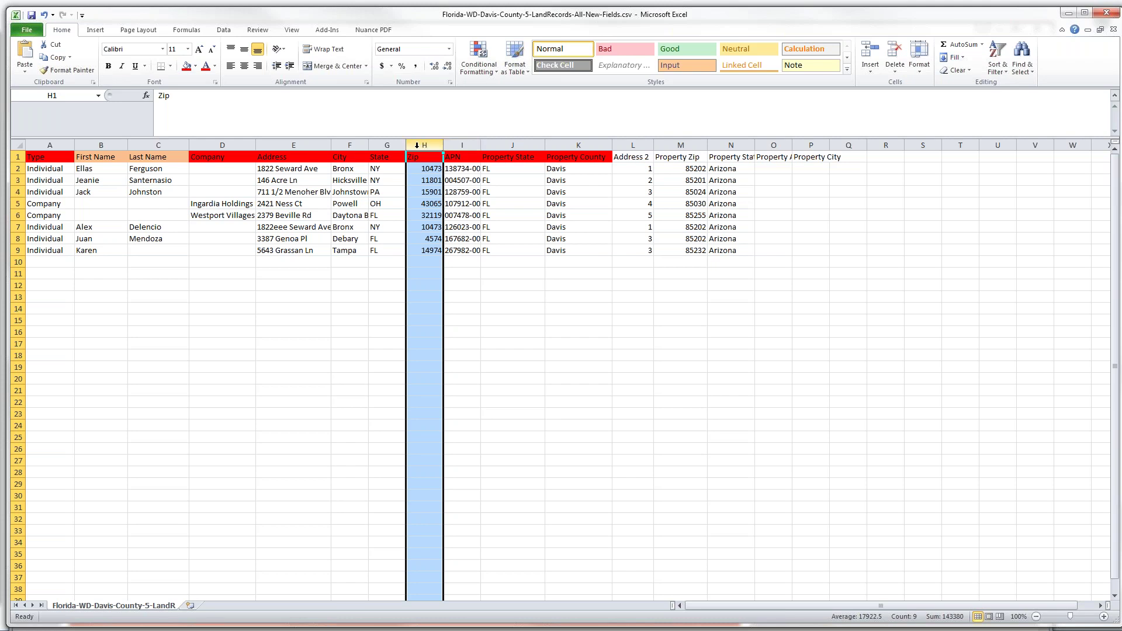
Format column H with the Special Zip Code format so 4574 reads 04574
right_click(417, 145)
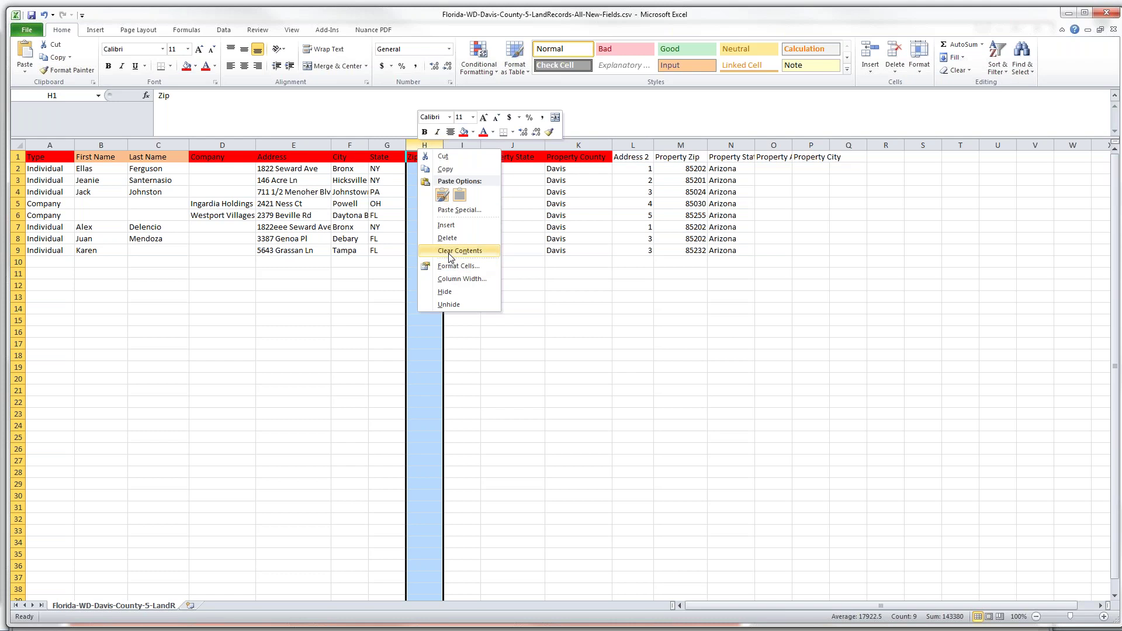
click(412, 147)
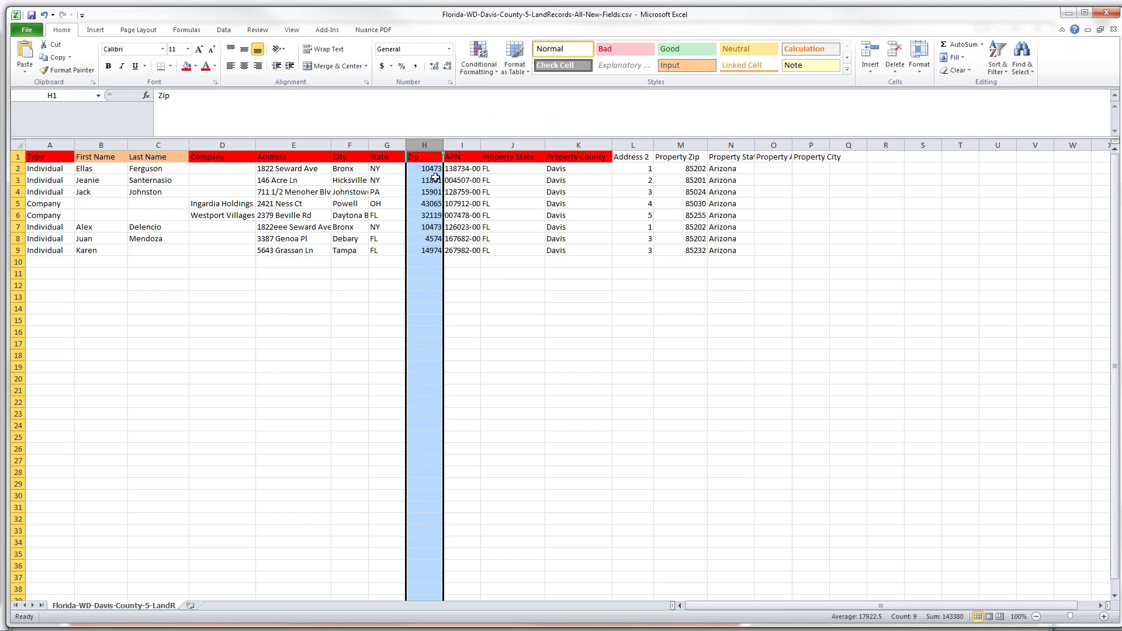
right_click(415, 147)
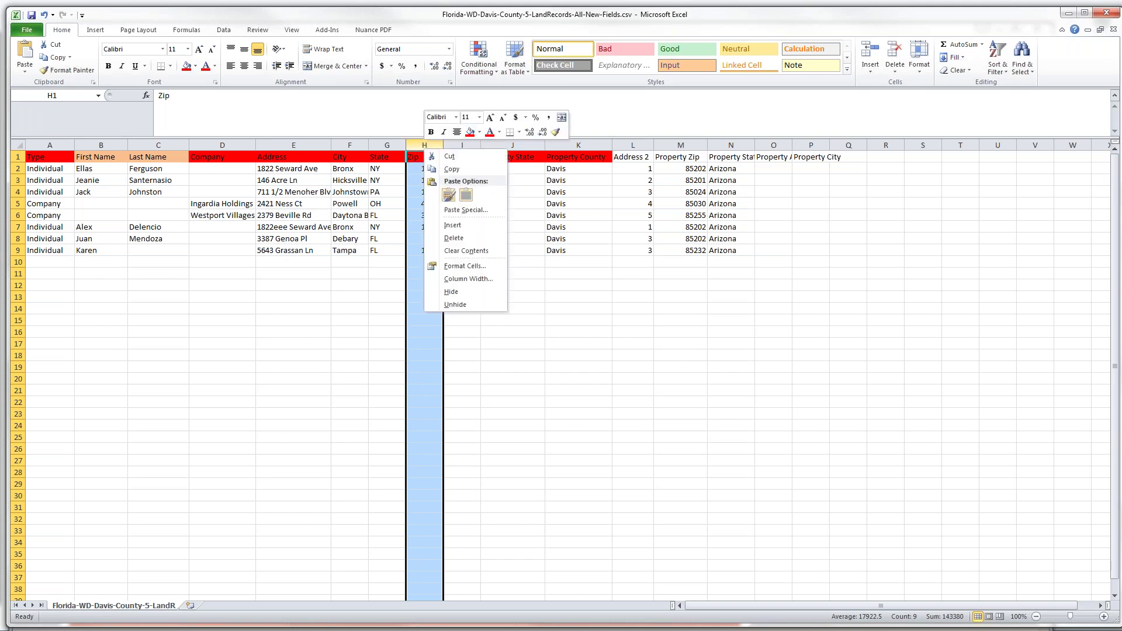
click(462, 267)
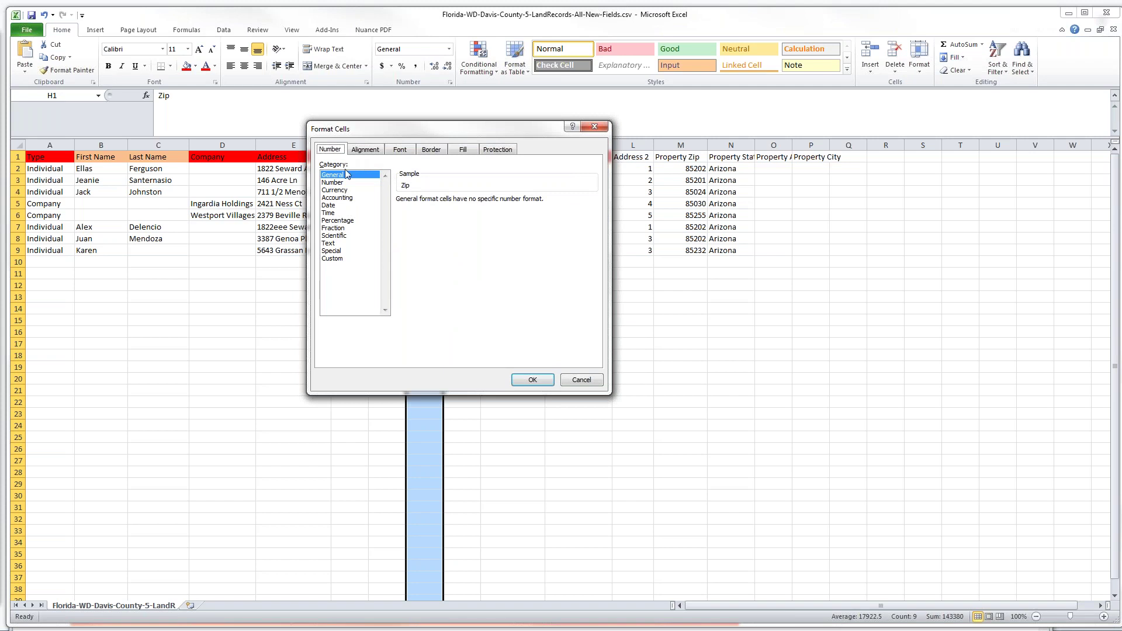
click(332, 252)
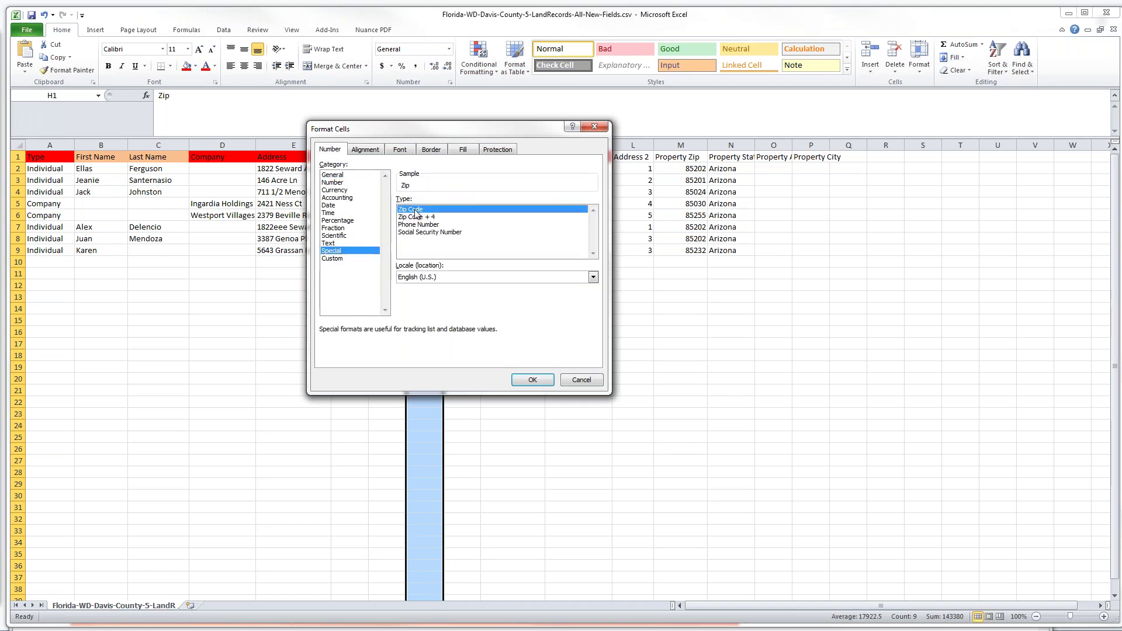
click(532, 380)
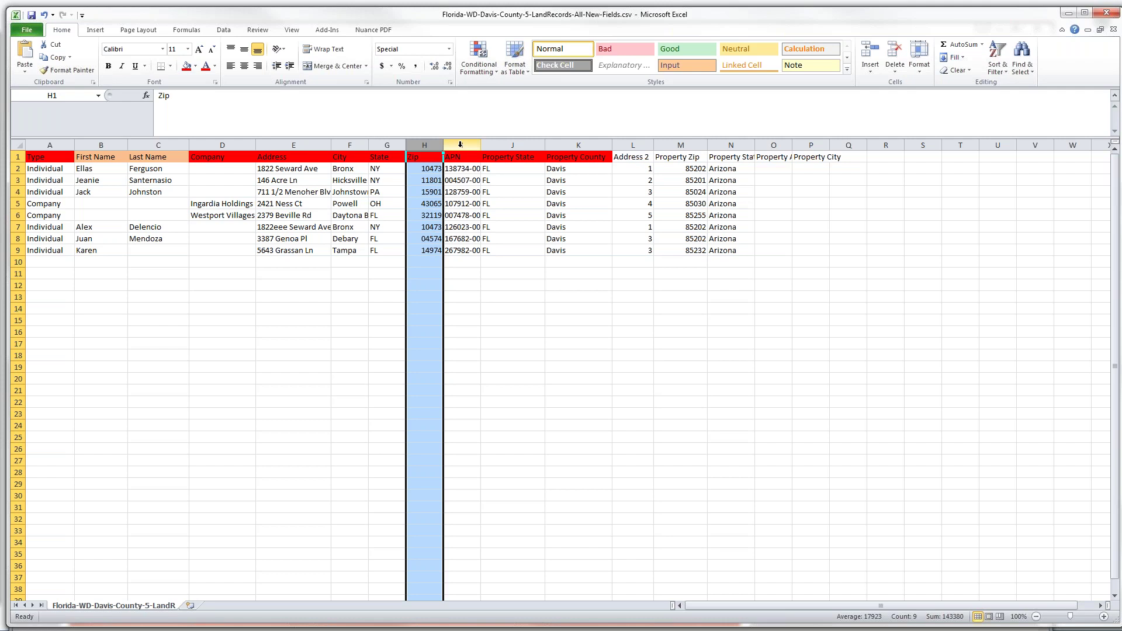
click(460, 145)
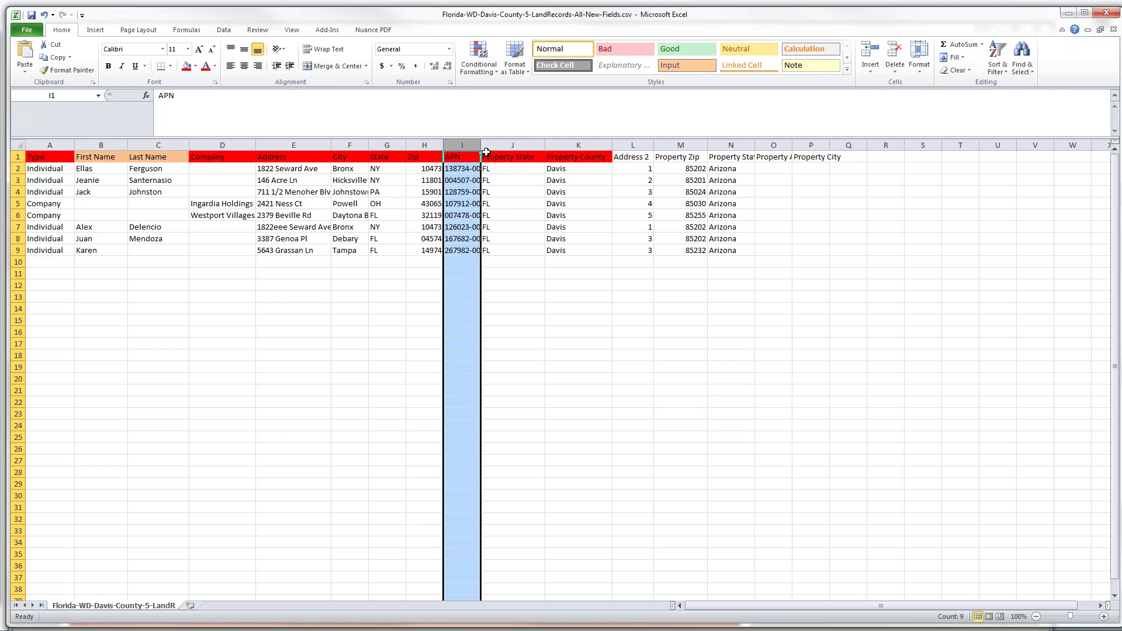
drag(480, 142, 501, 141)
right_click(475, 146)
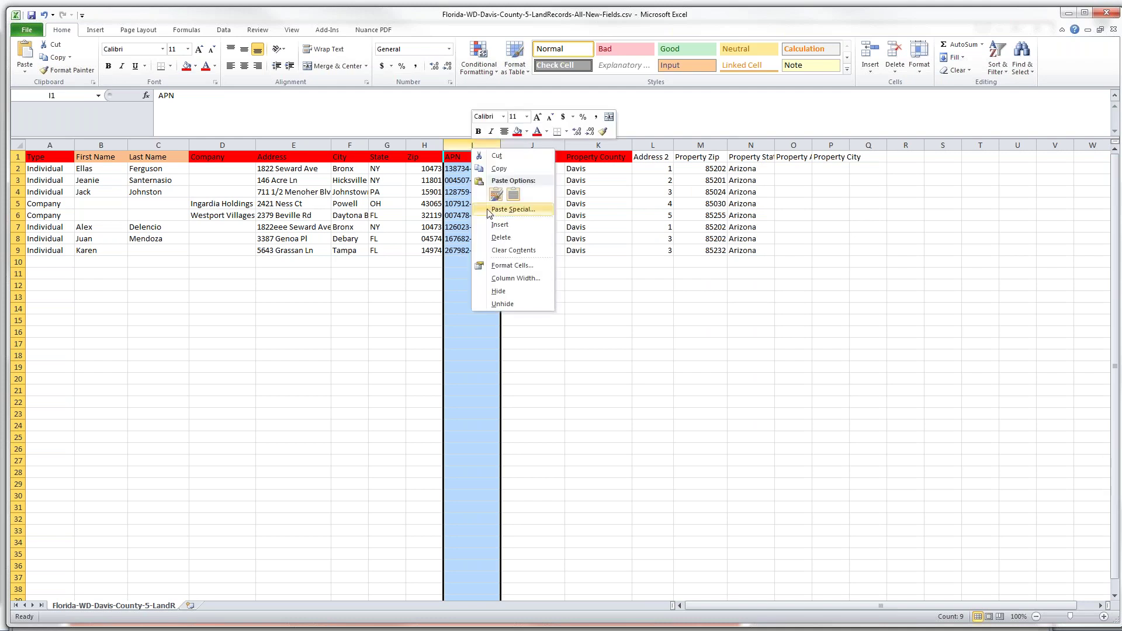
click(502, 266)
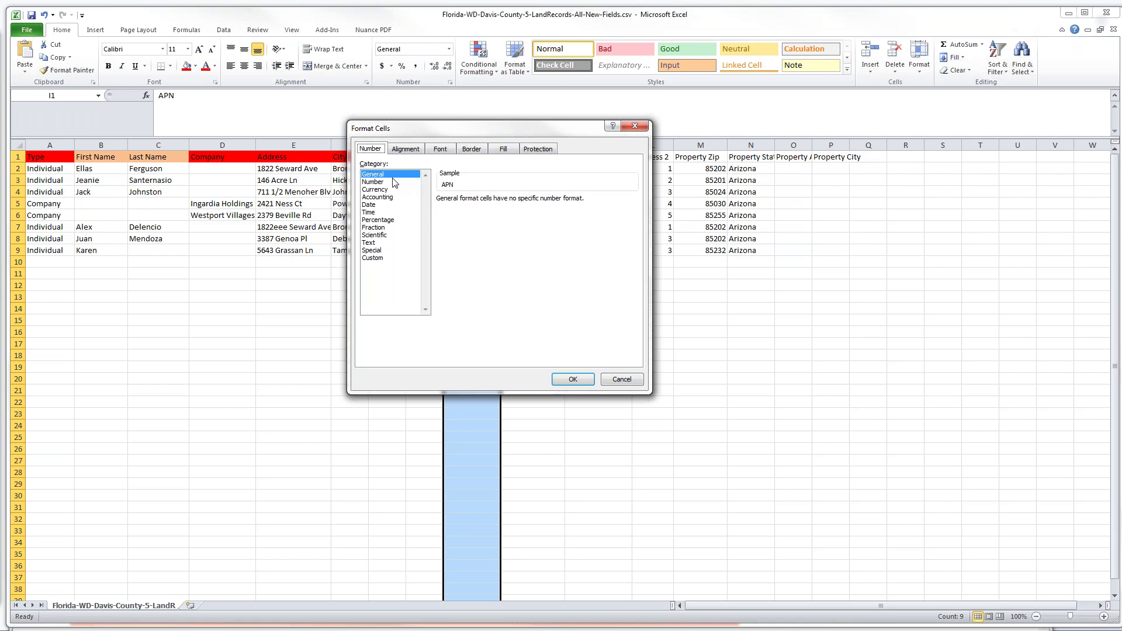
click(373, 244)
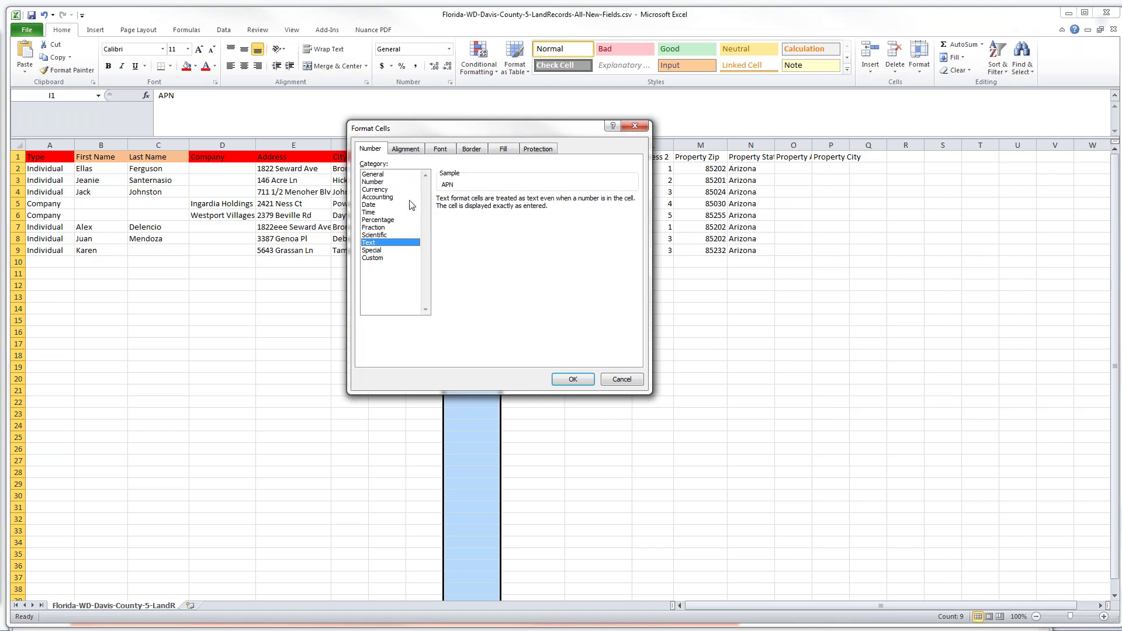
drag(458, 129, 182, 116)
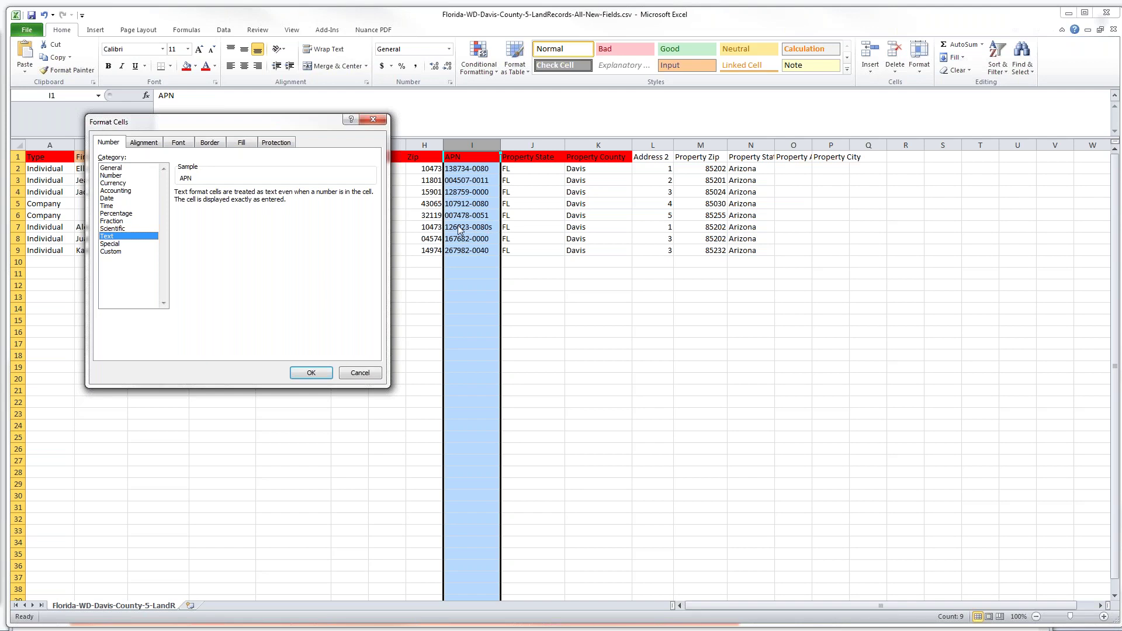
click(325, 372)
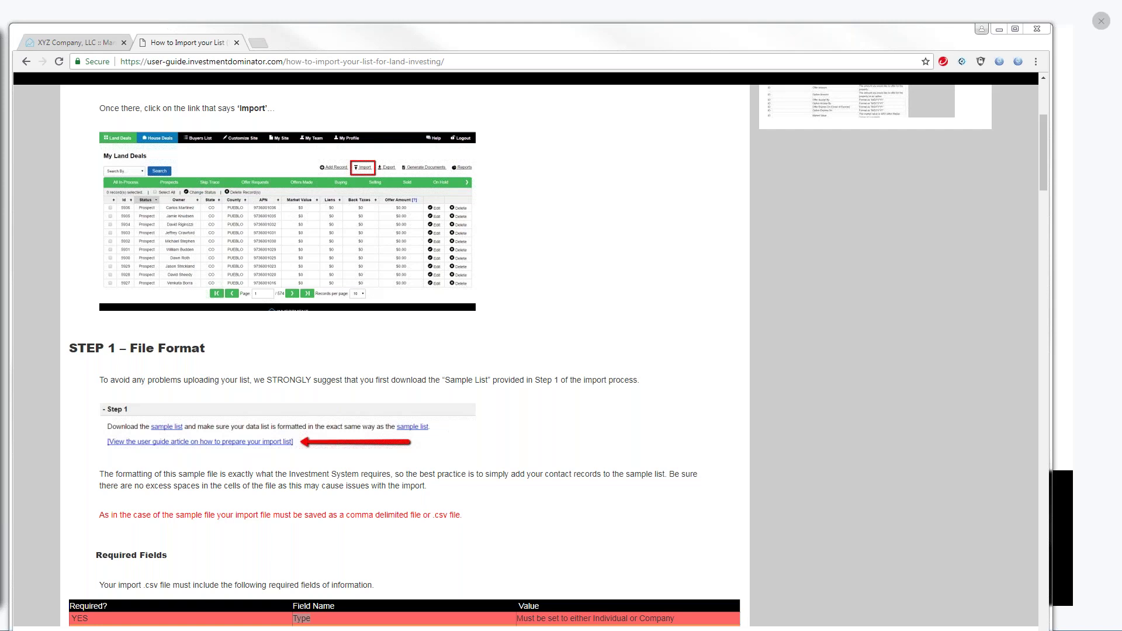
Return to Investment Dominator's import results showing 7 rows imported, 1 rejected
click(90, 42)
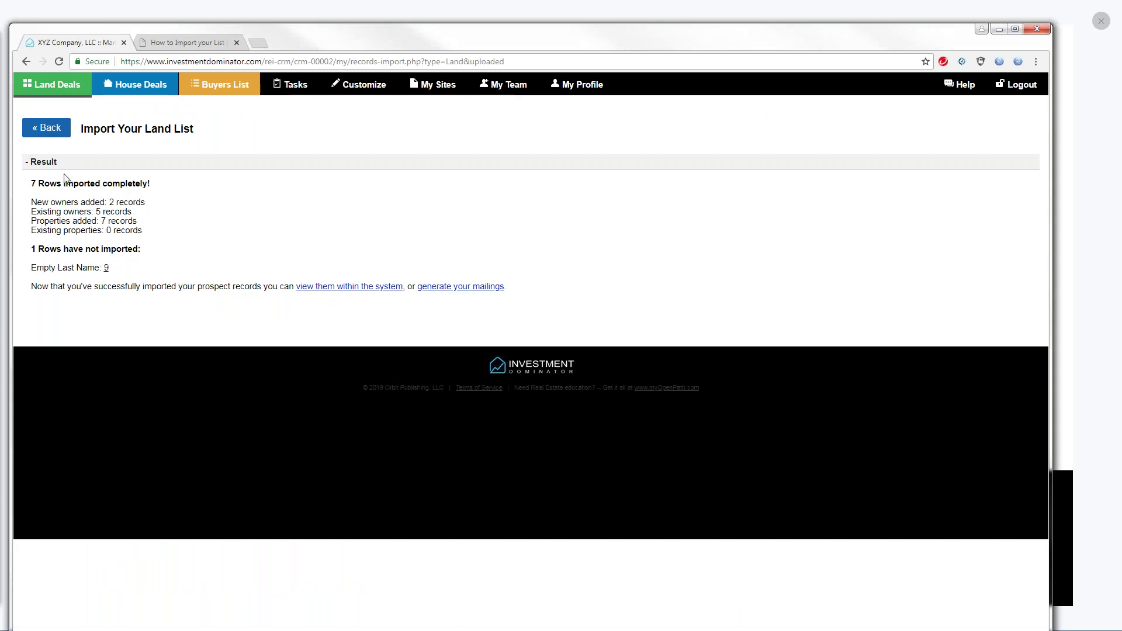
Search the land deals list by County for 'Davis', showing the 7 imported records
click(69, 128)
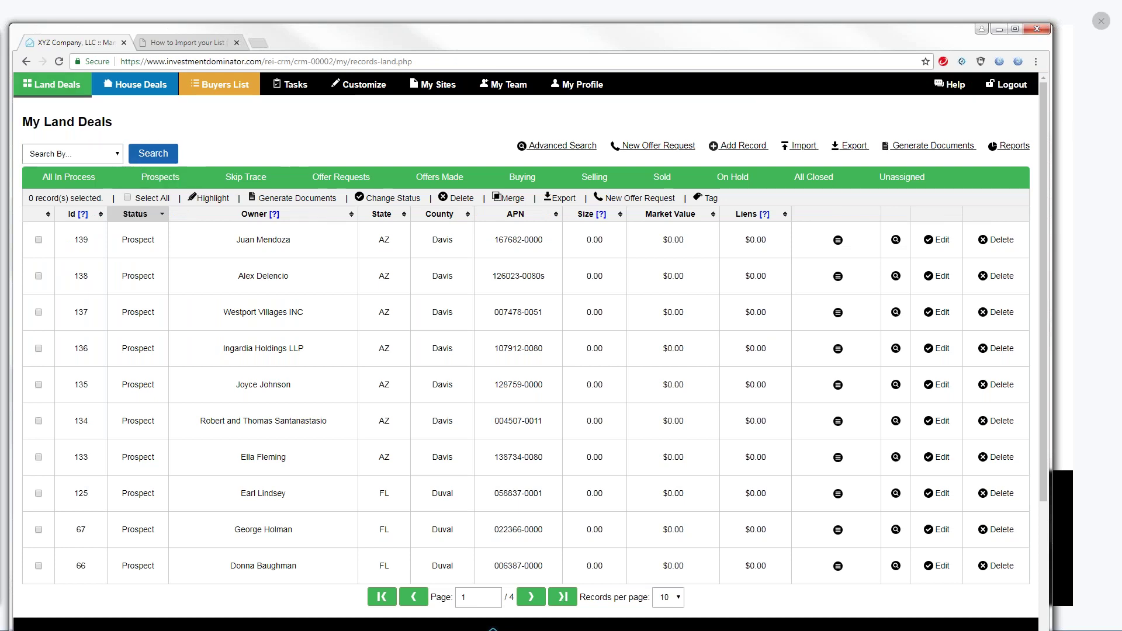
click(116, 155)
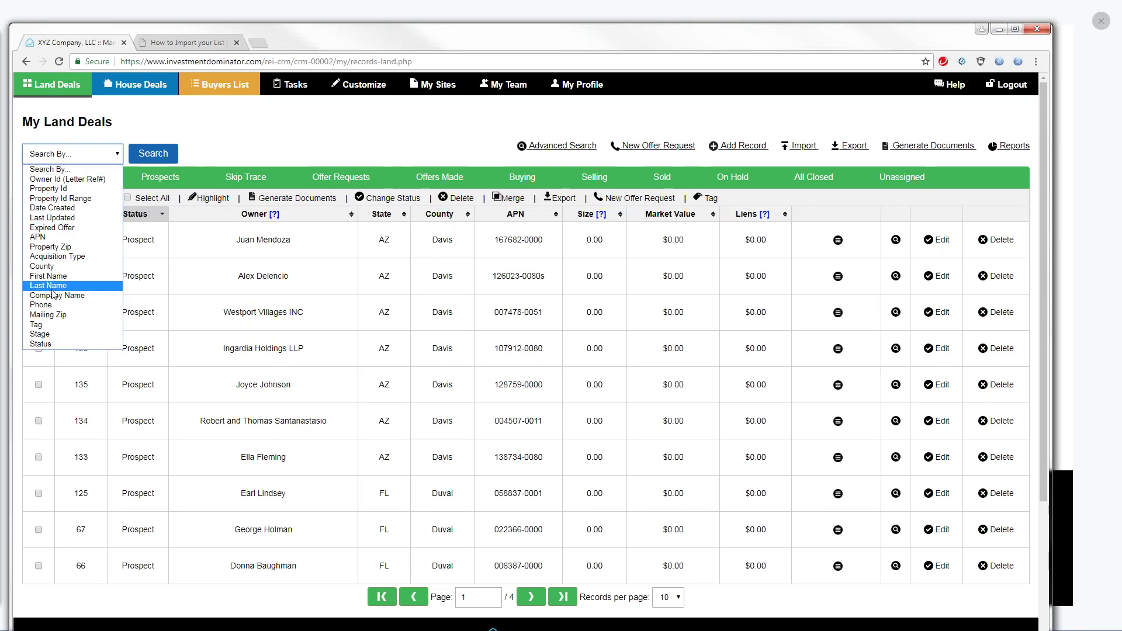
click(47, 270)
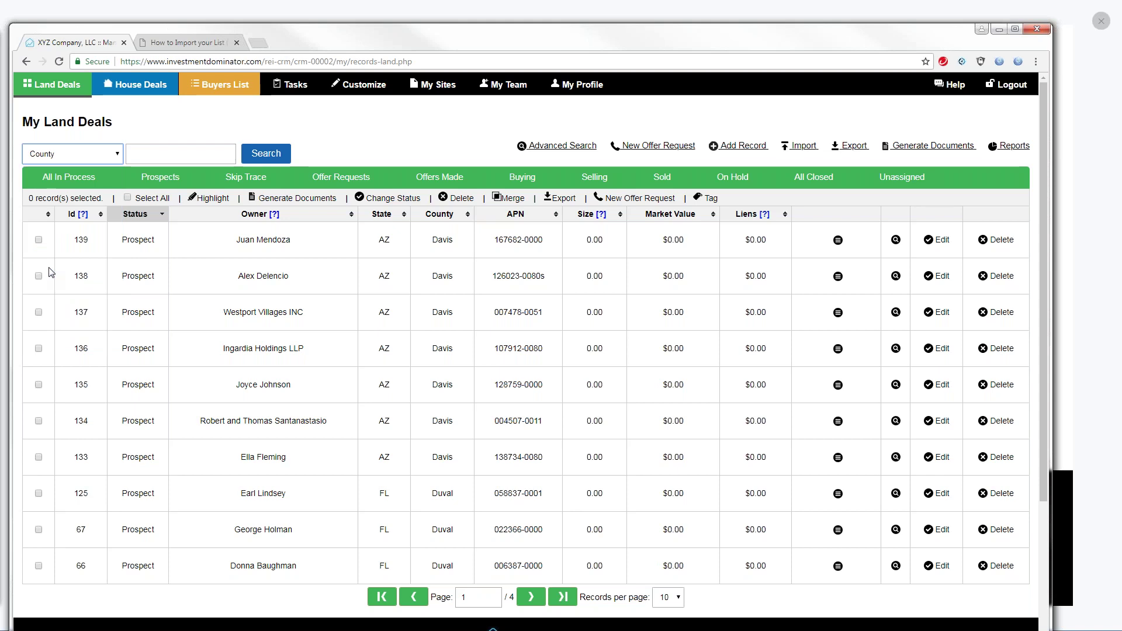
click(149, 152)
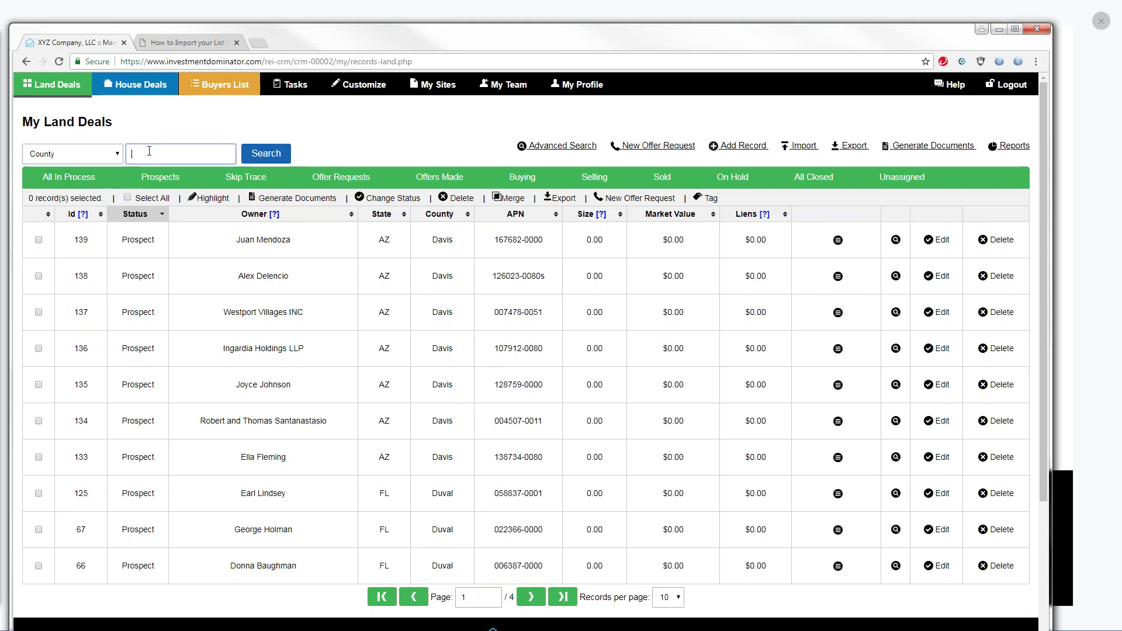
text(Davis)
click(266, 153)
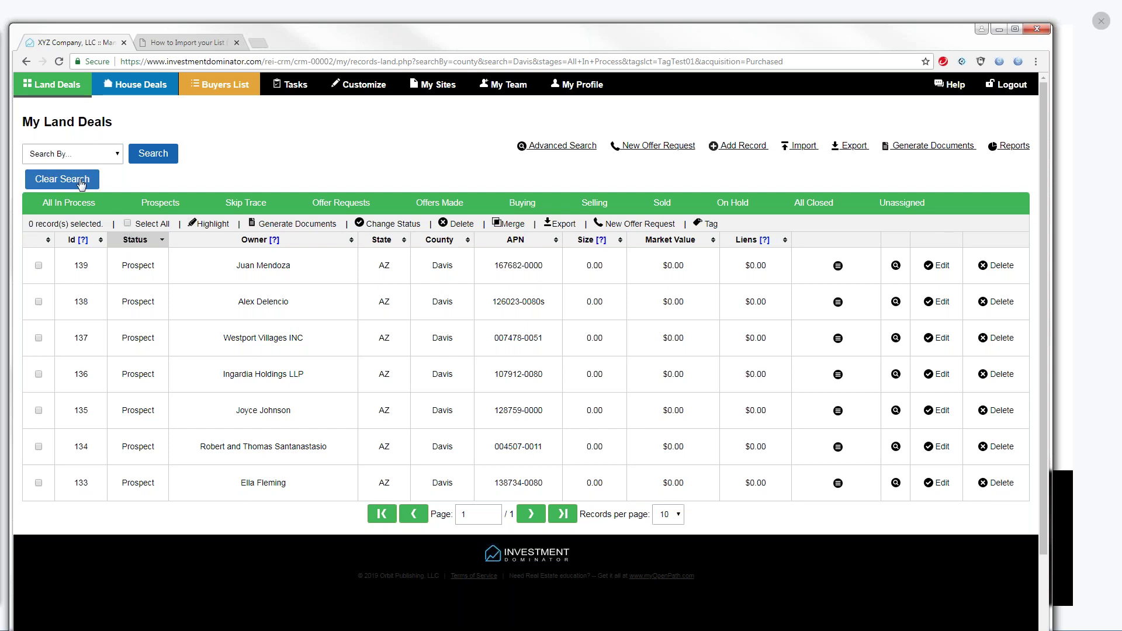
Select all seven Davis county land records, delete them permanently and dismiss the success message
click(128, 223)
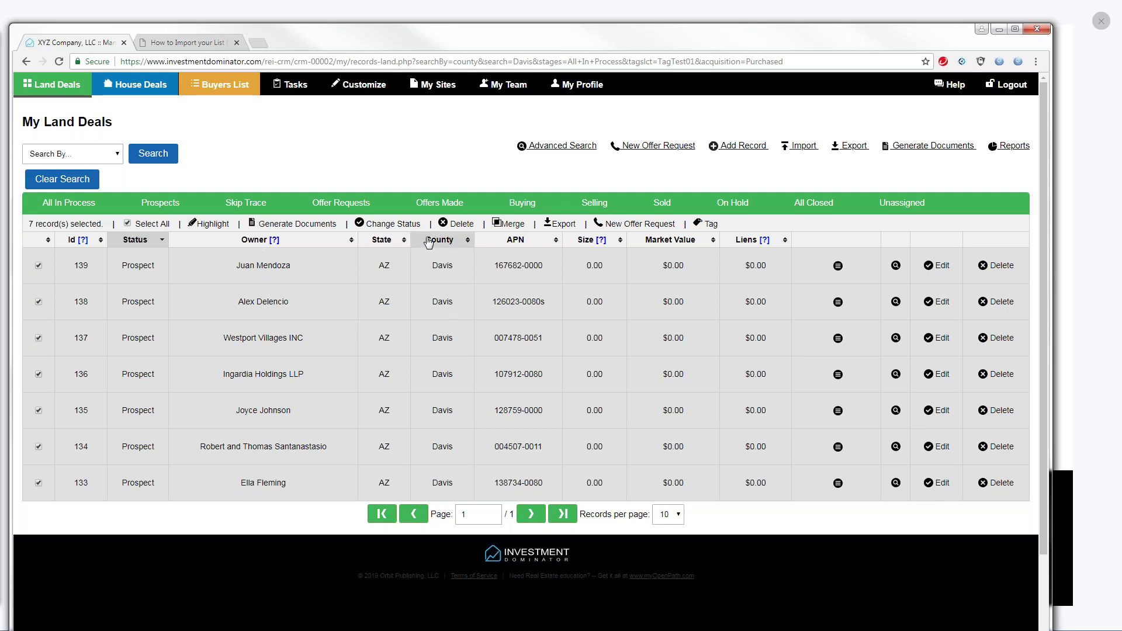
click(459, 225)
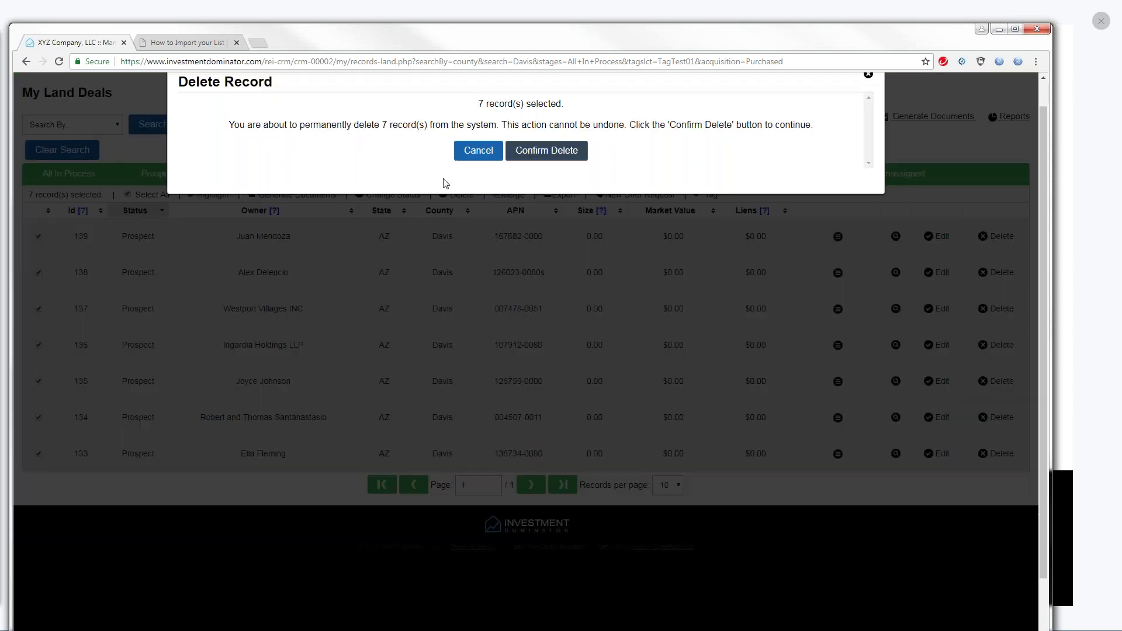
click(547, 151)
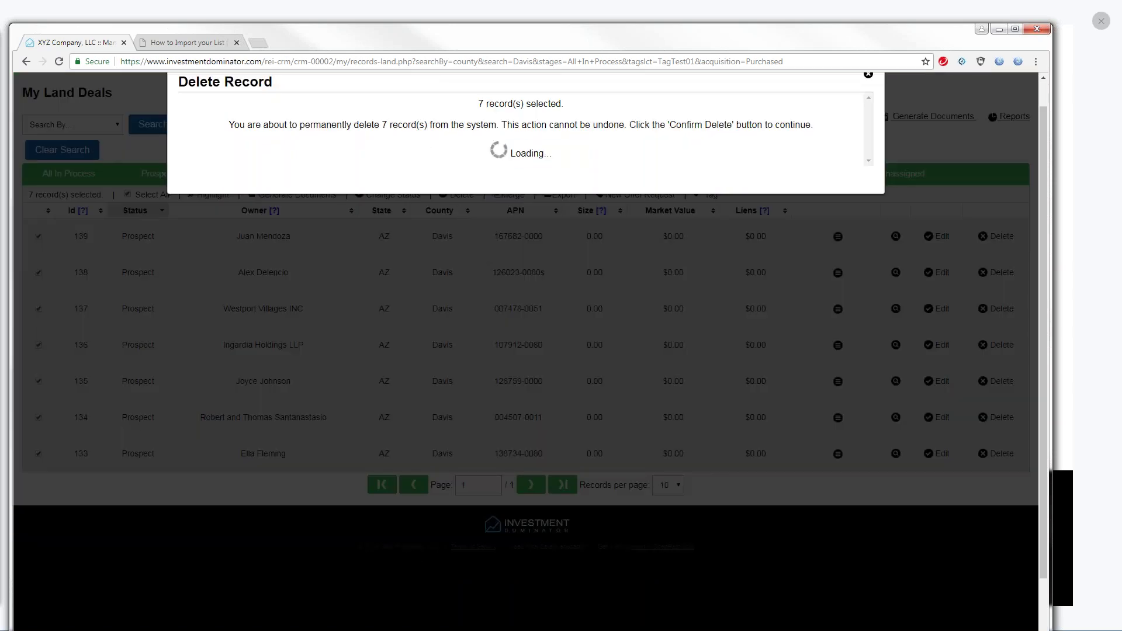
click(513, 200)
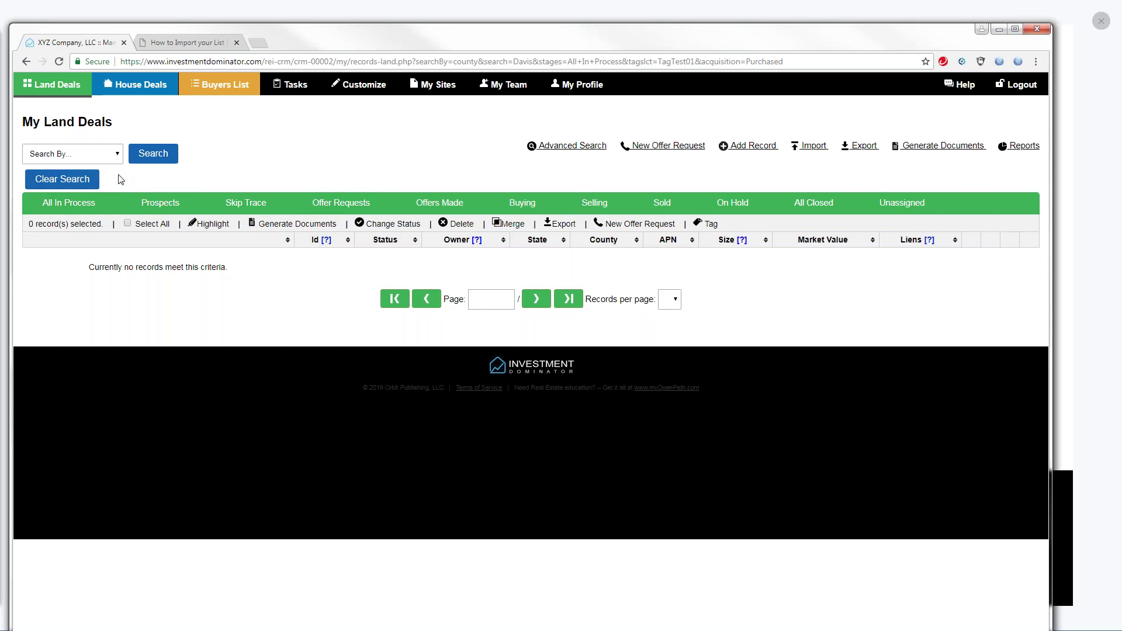
Clear the county search and move to page 2 of the land deals list
click(55, 179)
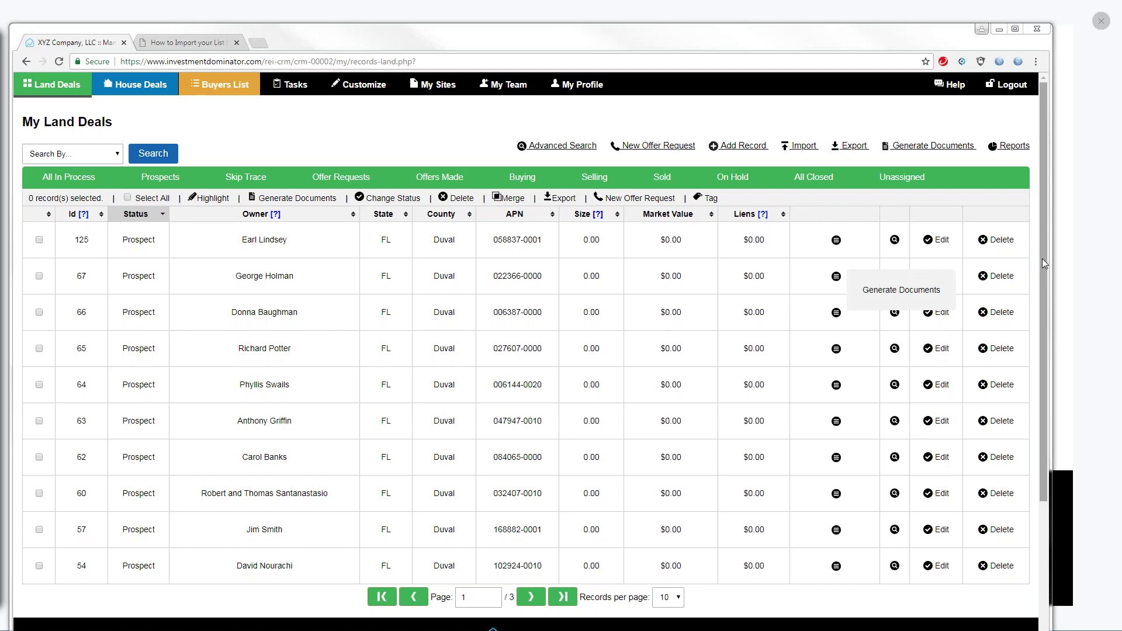
mouse_move(1042, 259)
mouse_down()
mouse_move(1051, 285)
mouse_move(1044, 275)
mouse_up()
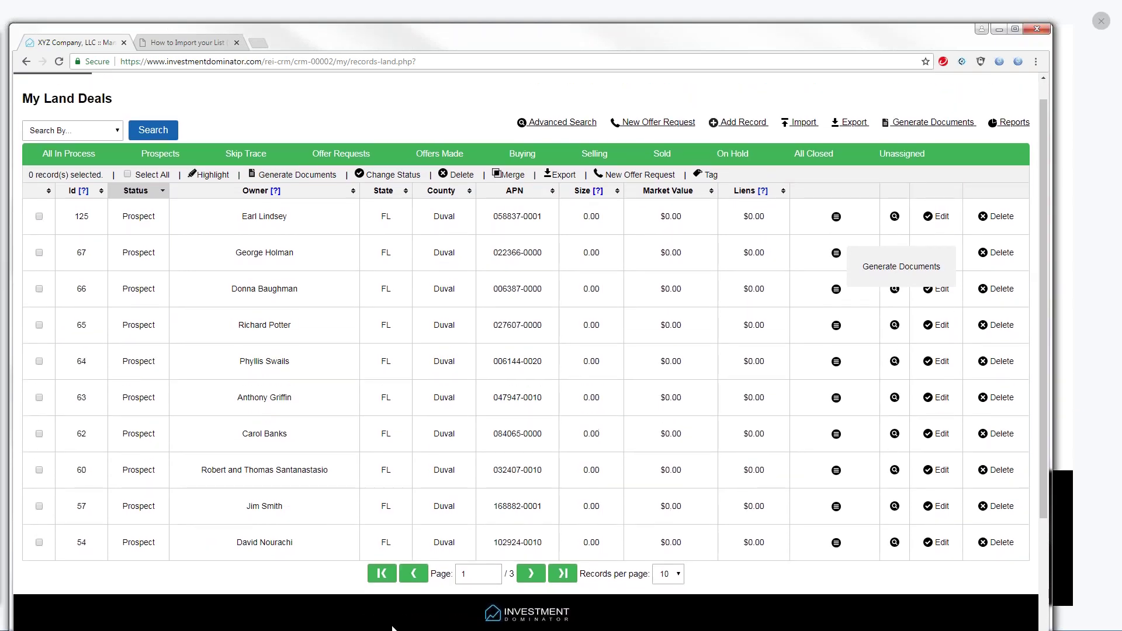
click(531, 576)
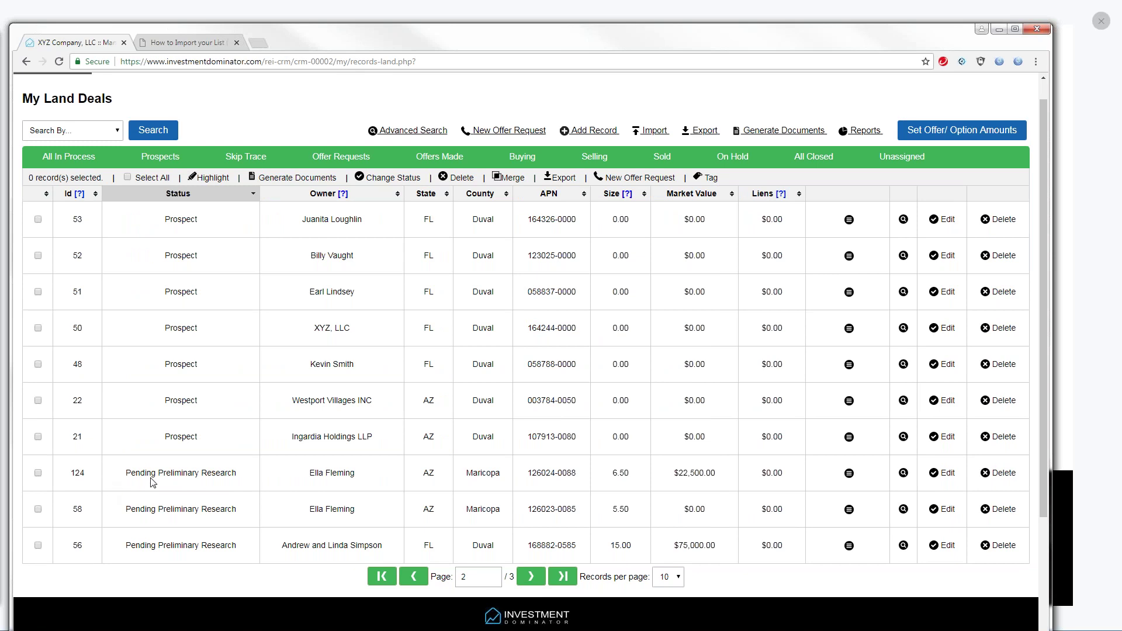
drag(302, 478, 358, 484)
drag(304, 514, 374, 522)
double_click(88, 475)
drag(577, 508, 529, 510)
drag(576, 470, 535, 468)
drag(88, 478, 69, 476)
click(82, 509)
click(945, 466)
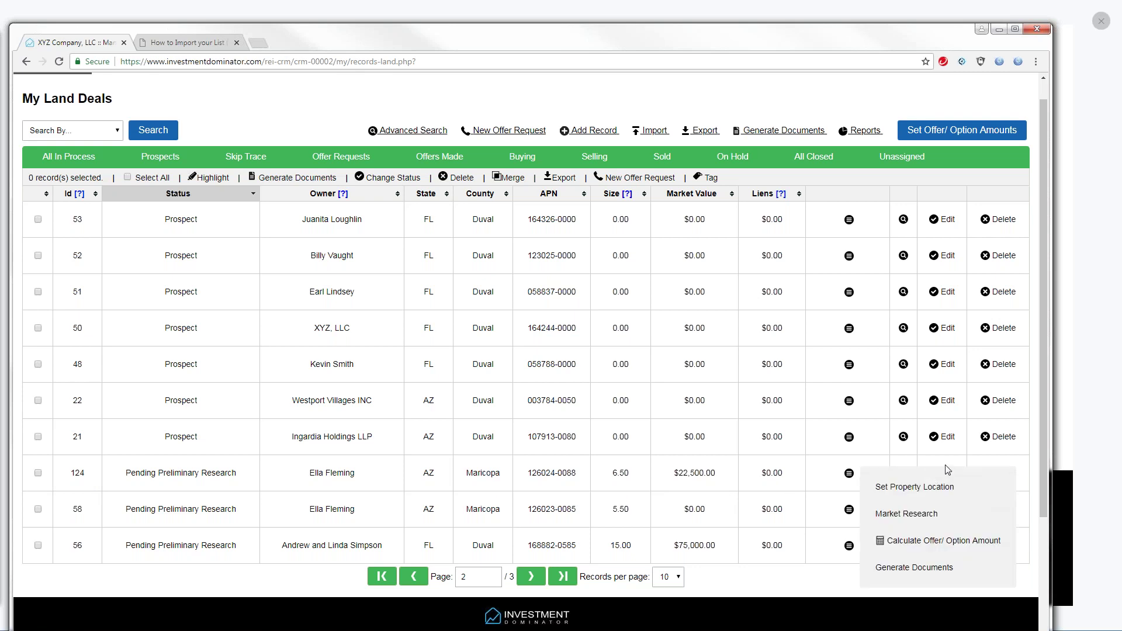
click(947, 474)
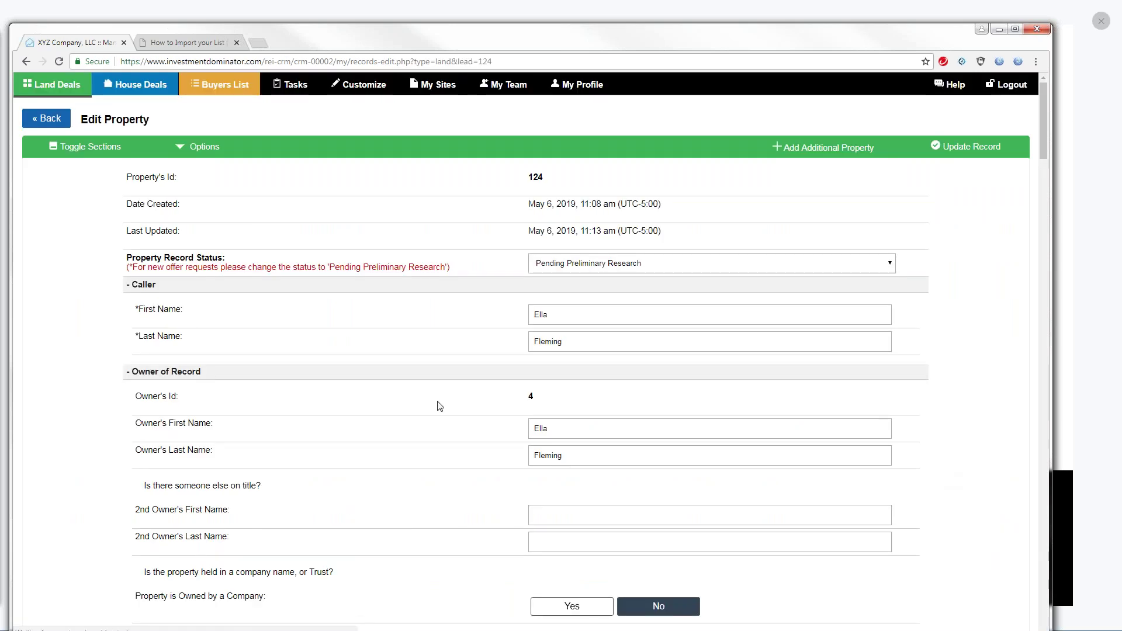
drag(181, 398, 125, 399)
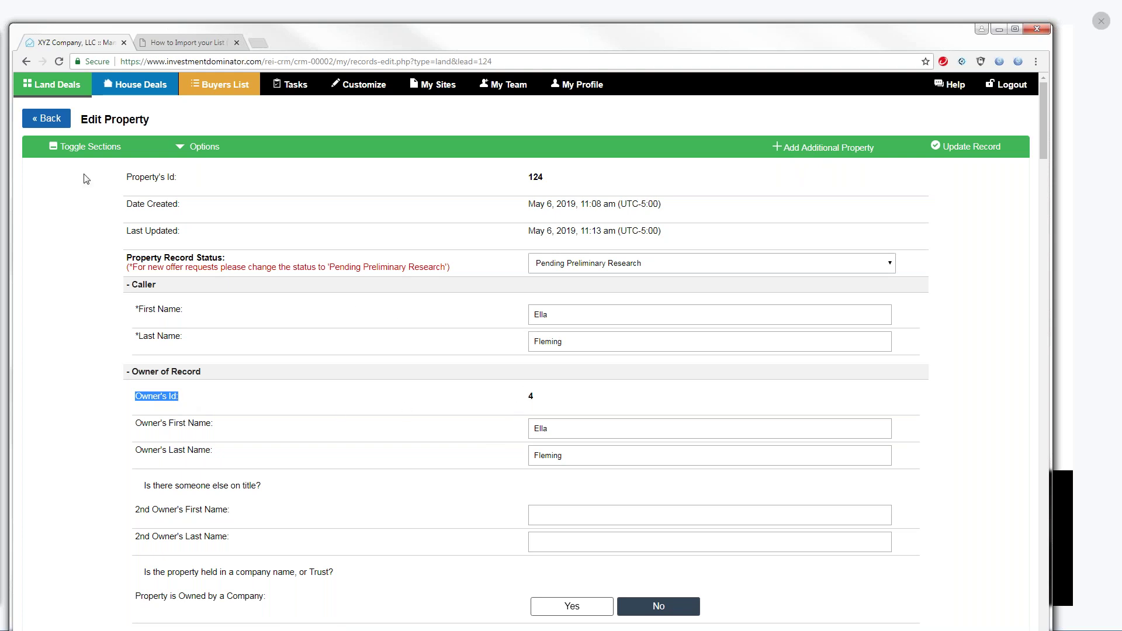
click(53, 122)
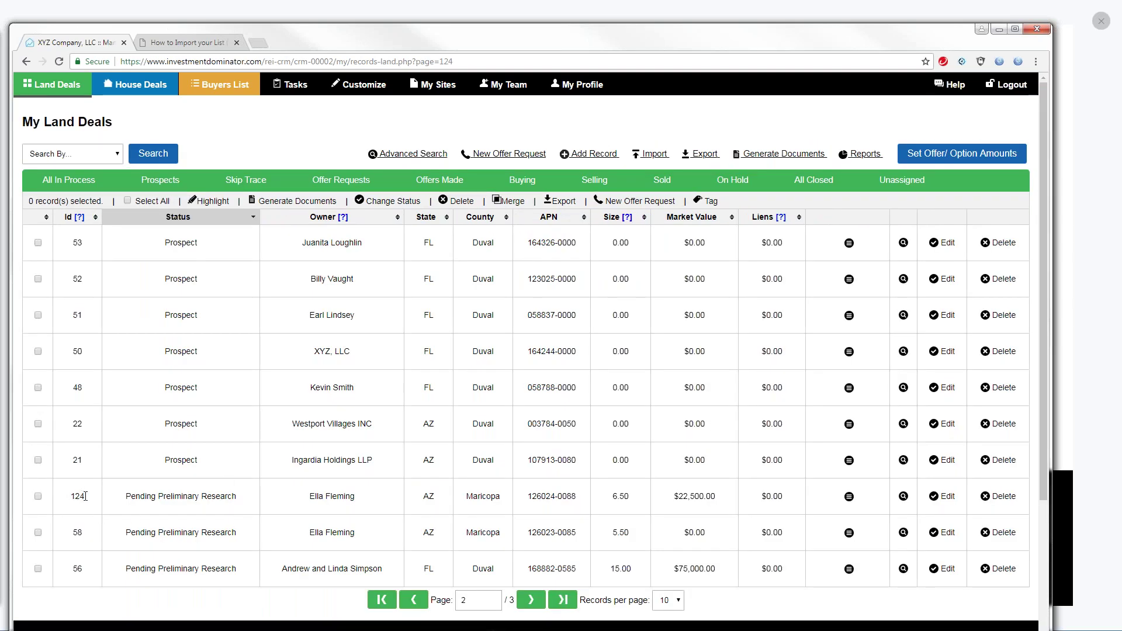
Generate the Prospect Neutral Letter for record 124 as a DOC file and open it
drag(83, 495, 72, 497)
click(38, 496)
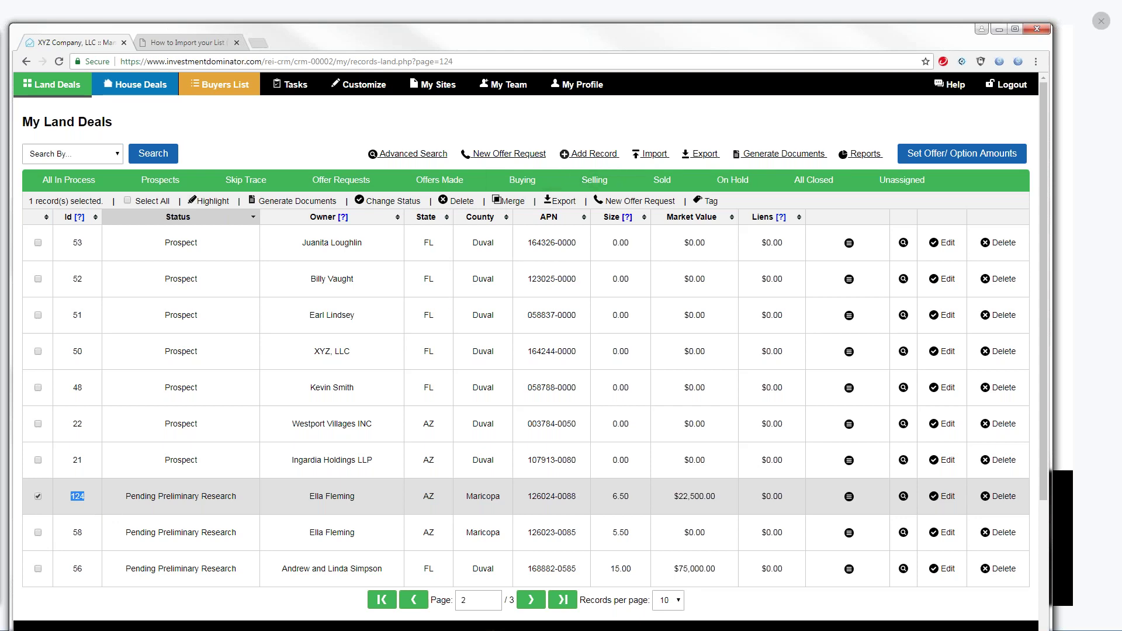
click(304, 203)
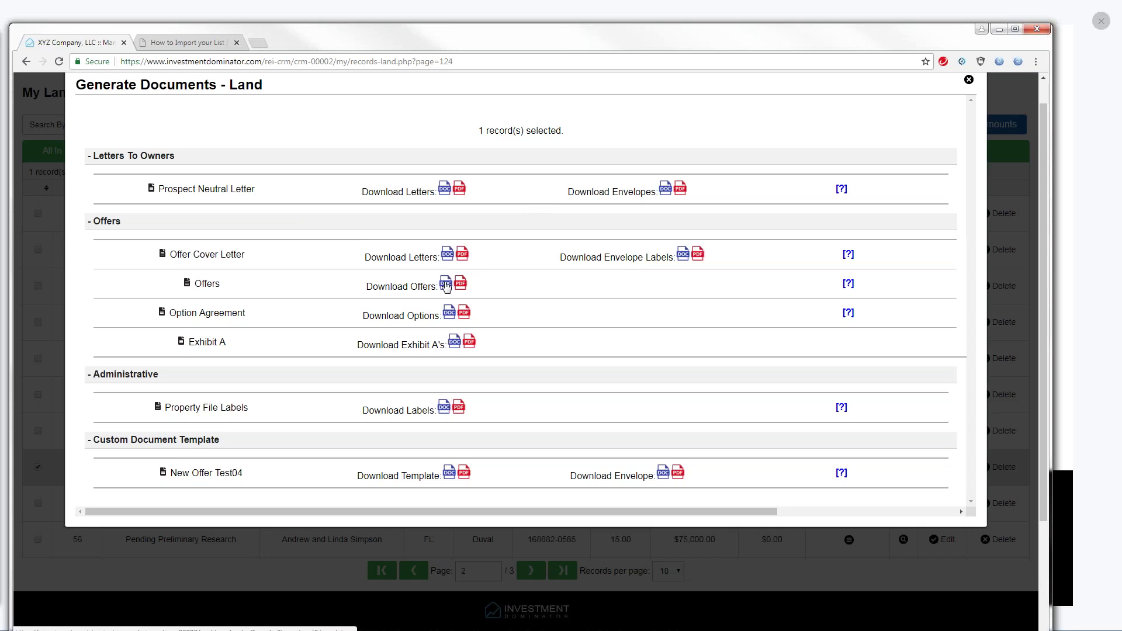
click(446, 191)
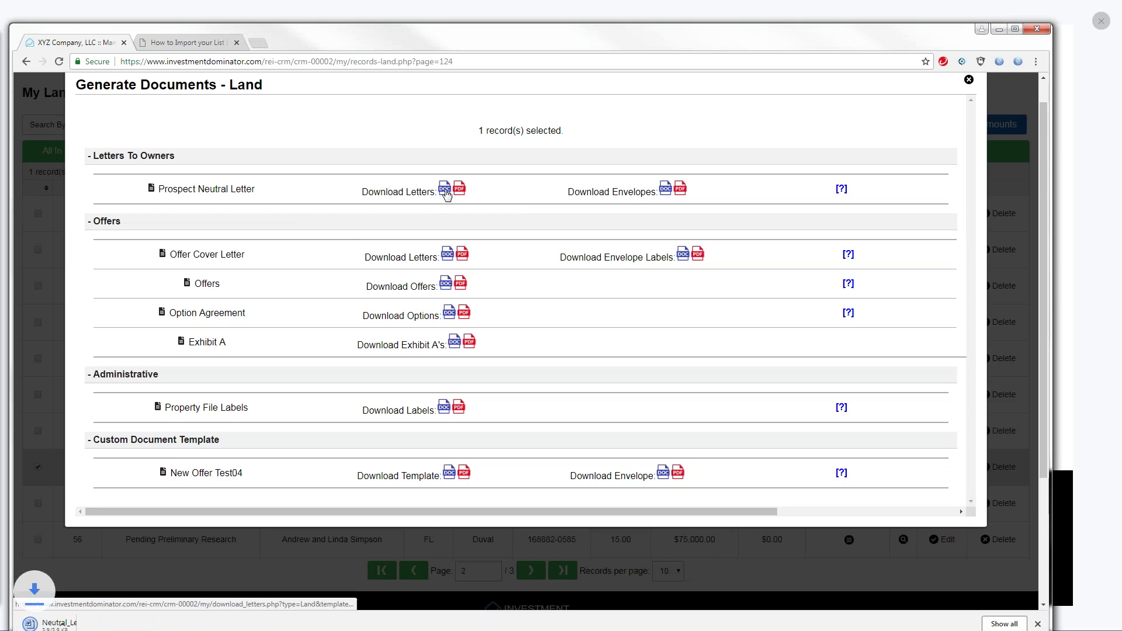
click(135, 624)
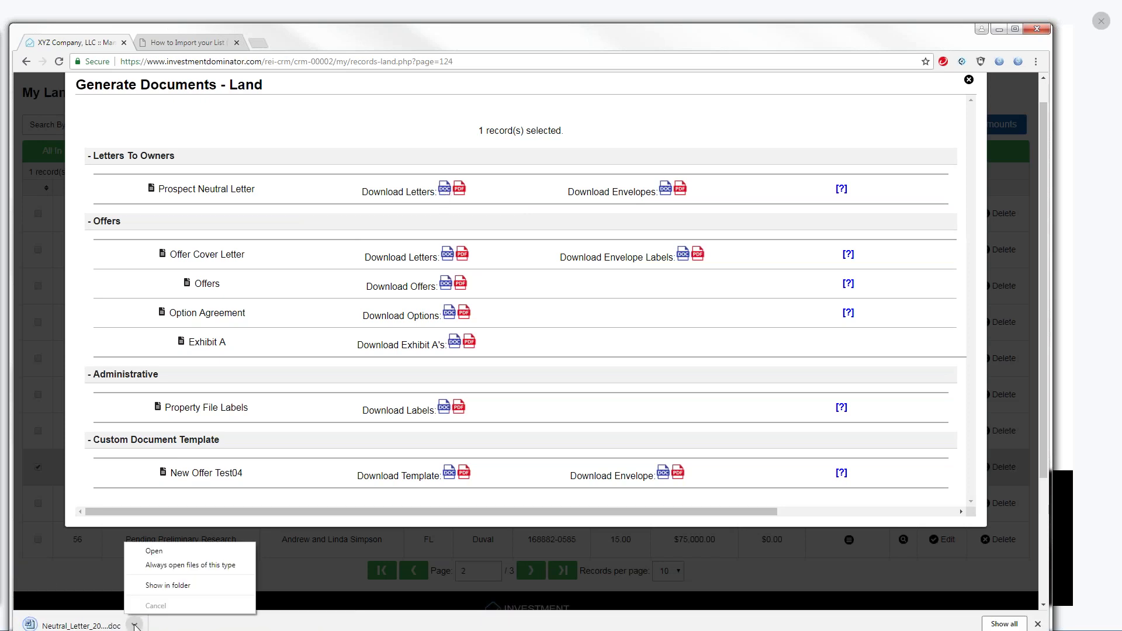
click(151, 549)
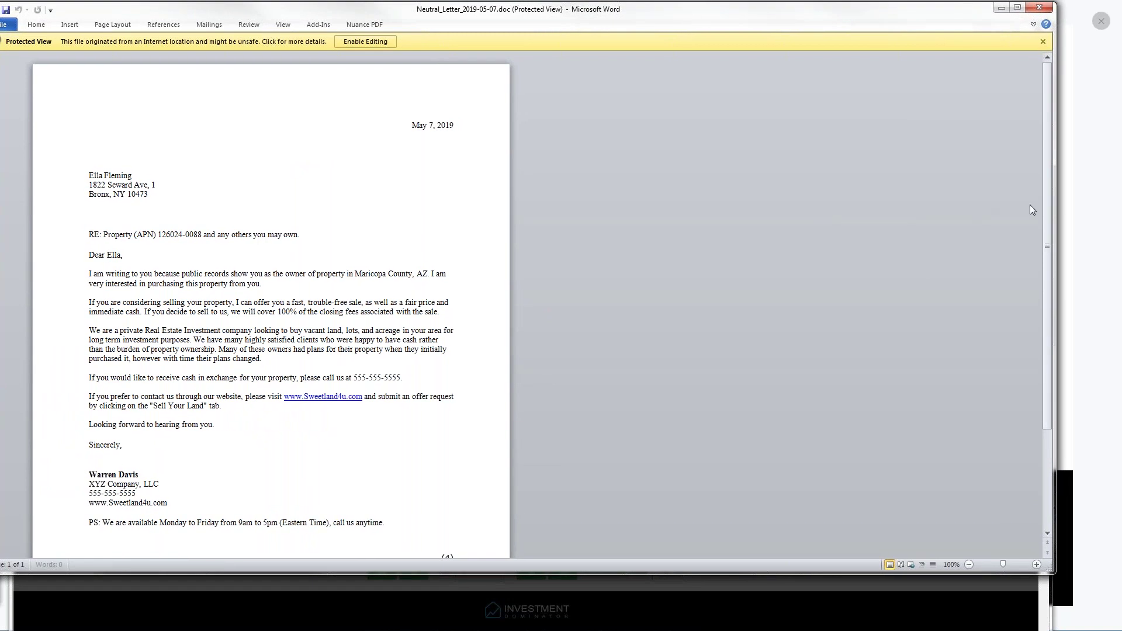
drag(1041, 204, 1052, 290)
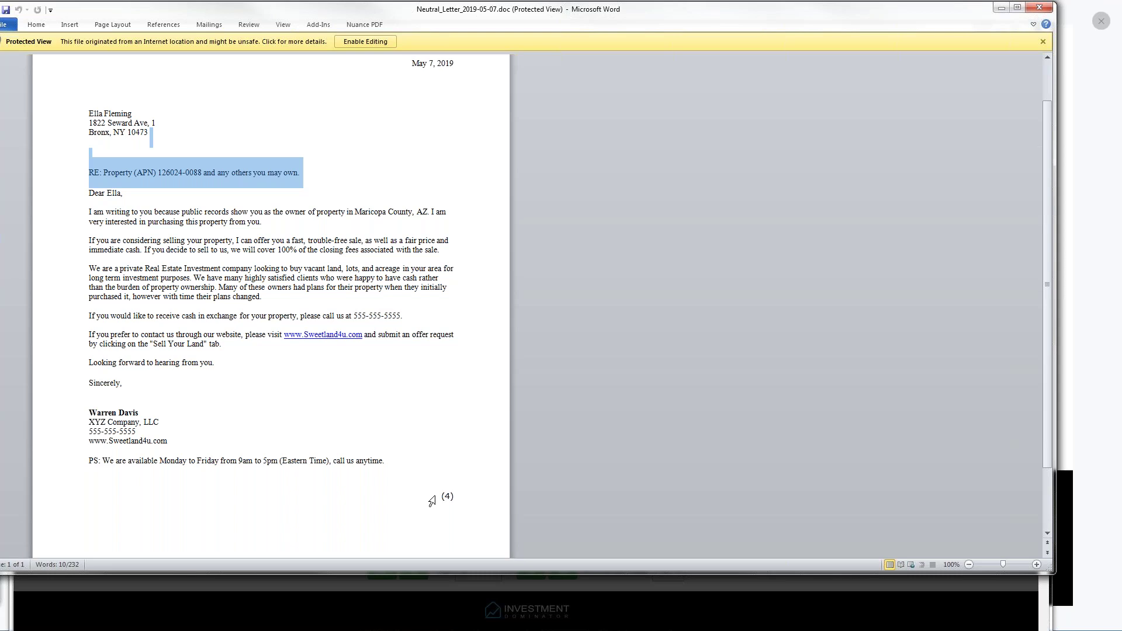
drag(434, 497, 448, 499)
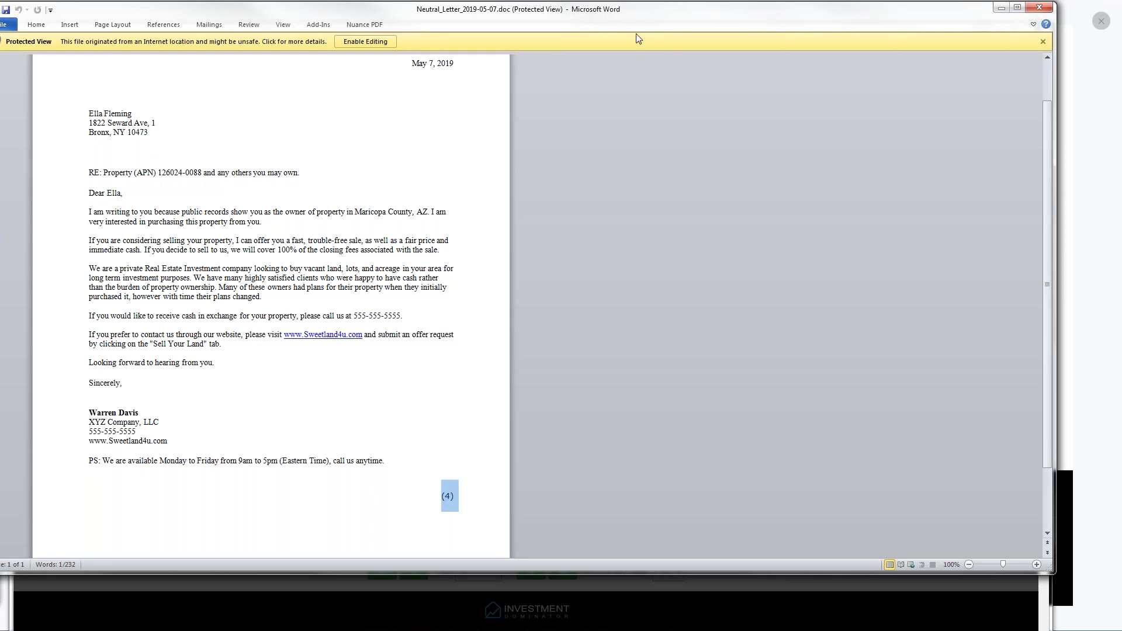
drag(642, 13, 0, 316)
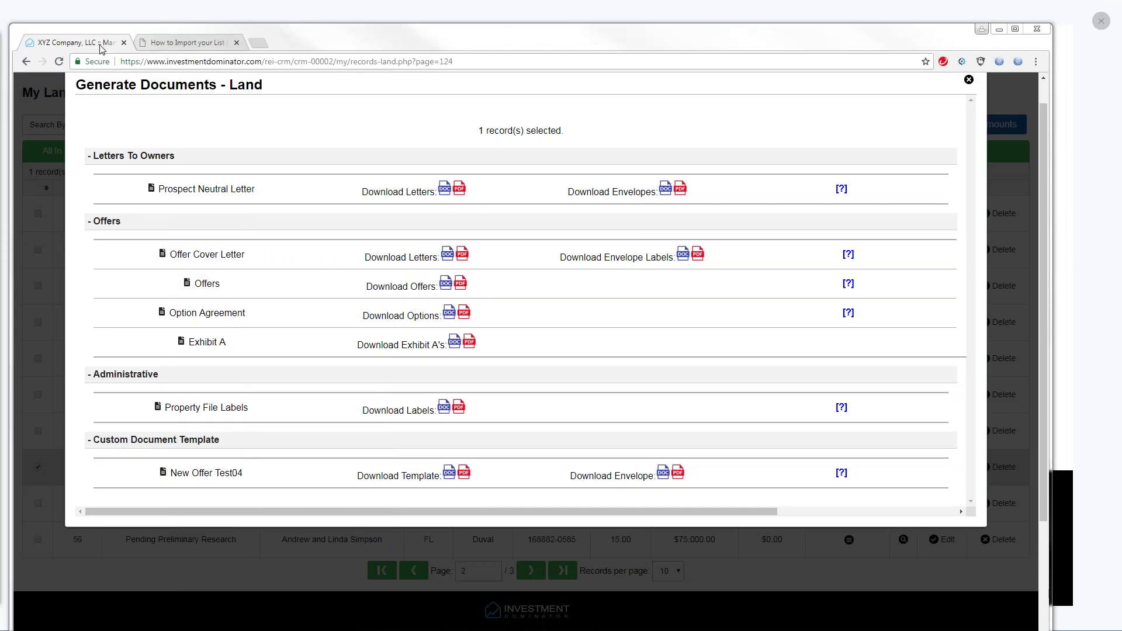
Open record 124's Edit Property page, note Owner's Id 4, and place the letter over it
click(968, 80)
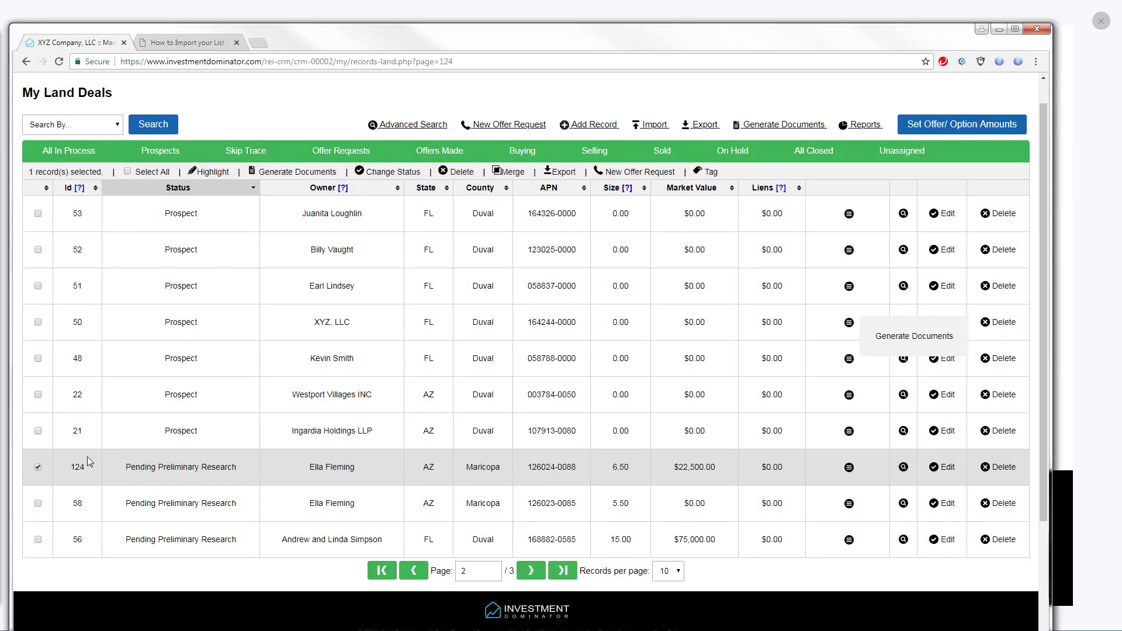
drag(90, 470, 75, 468)
mouse_move(81, 197)
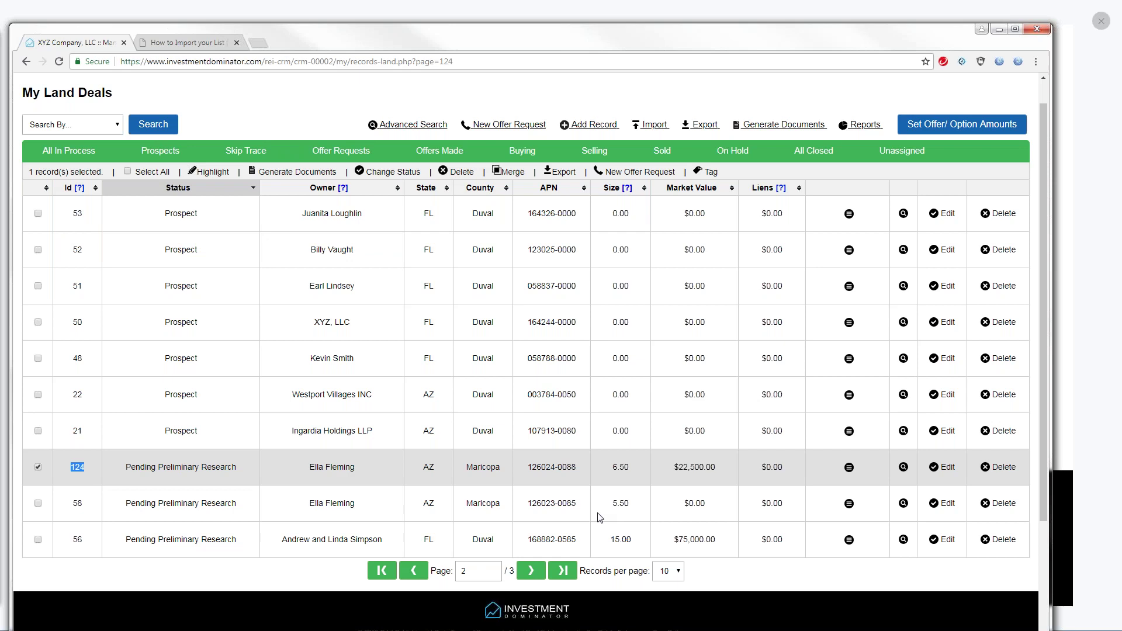
click(945, 468)
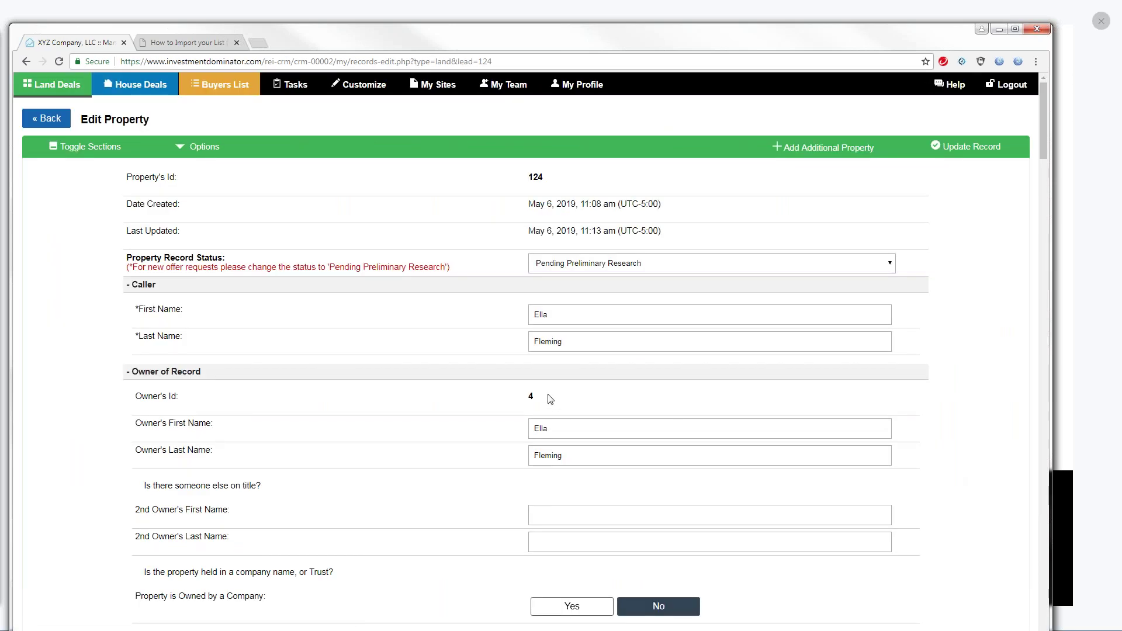
drag(546, 395, 493, 392)
drag(0, 161, 695, 34)
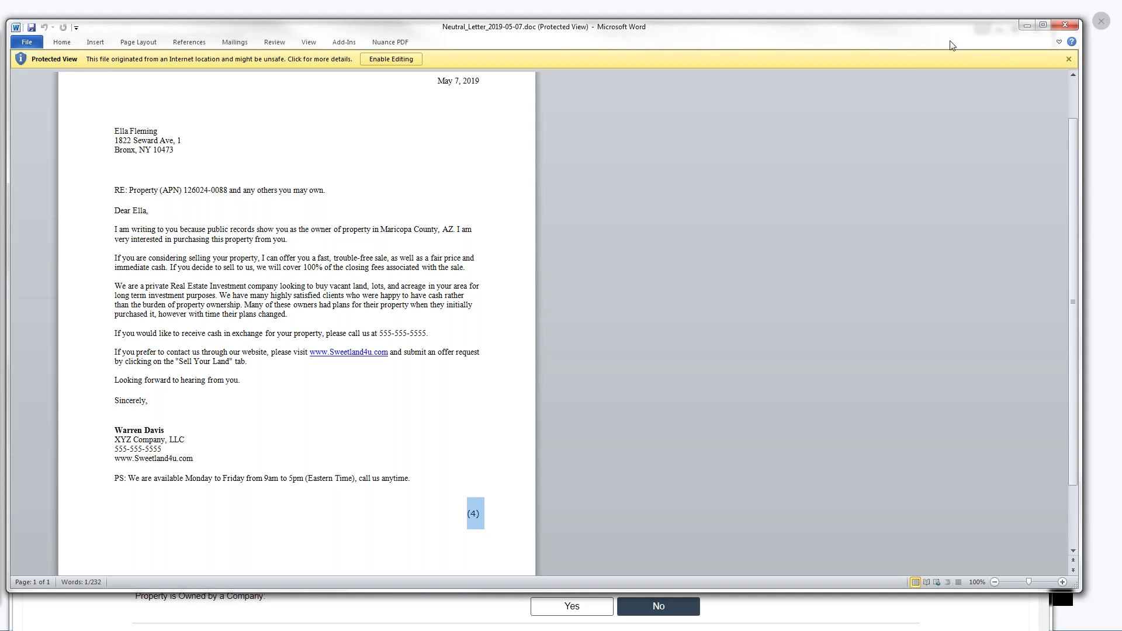
Close the letter document in Word
click(1060, 21)
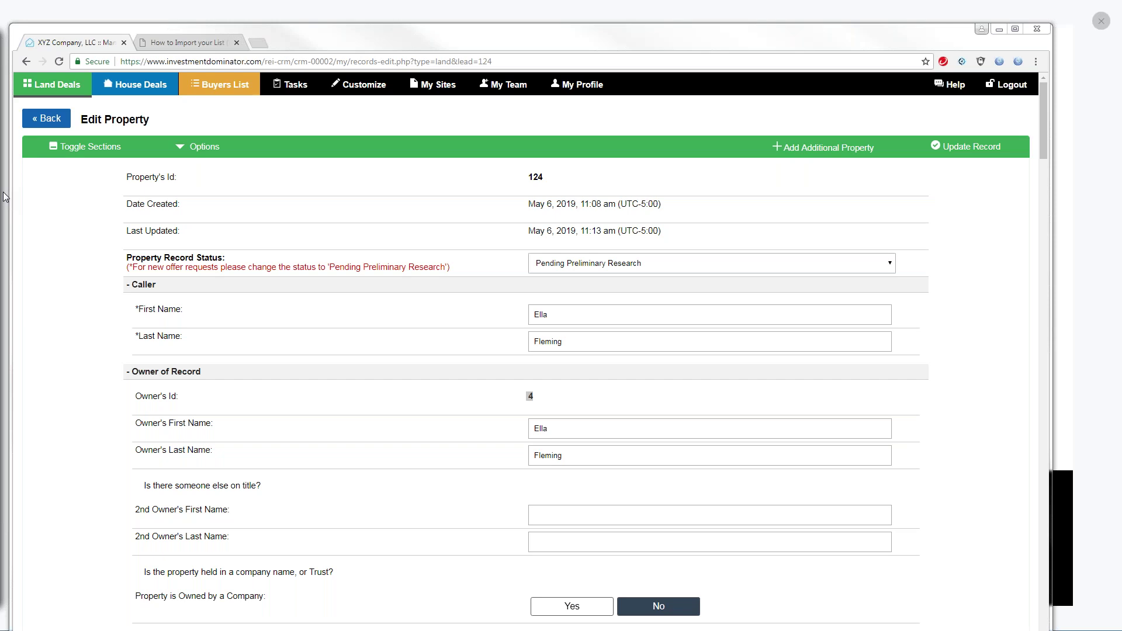
click(45, 120)
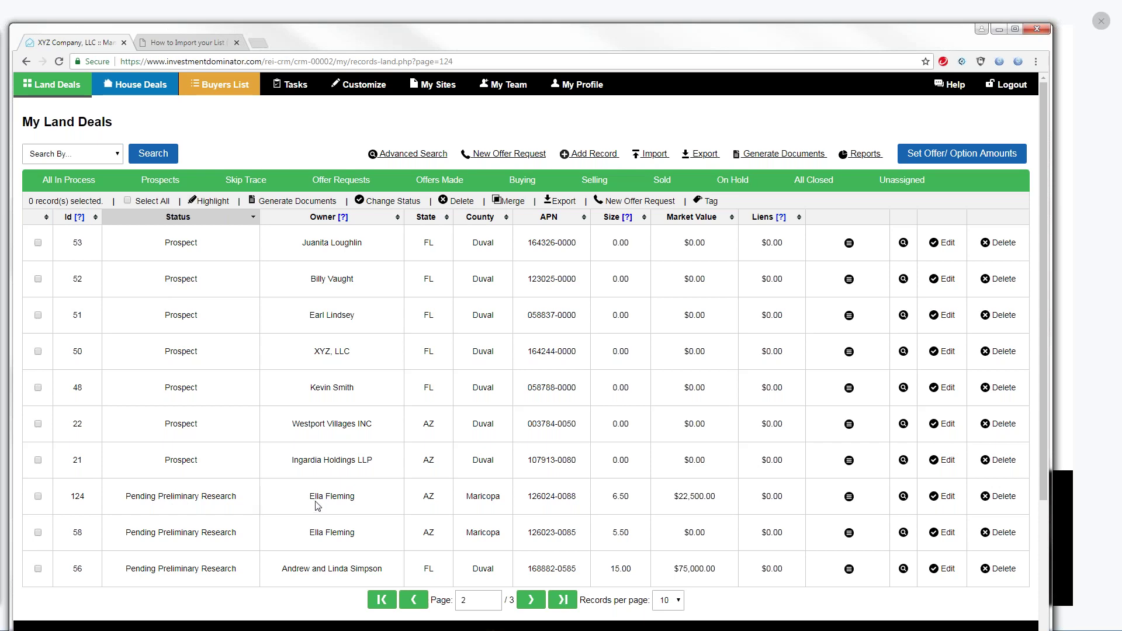
drag(310, 496, 361, 501)
drag(527, 497, 585, 506)
Page through the records and return to page 1 of 3
scroll(1044, 410, down, 1)
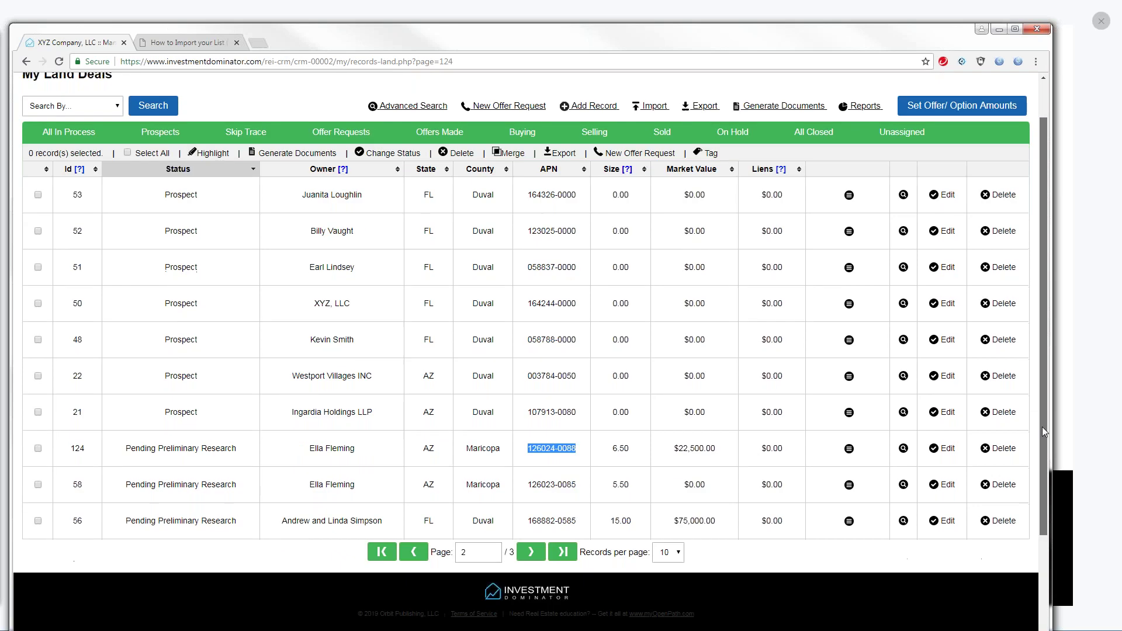
scroll(1042, 427, up, 1)
click(530, 579)
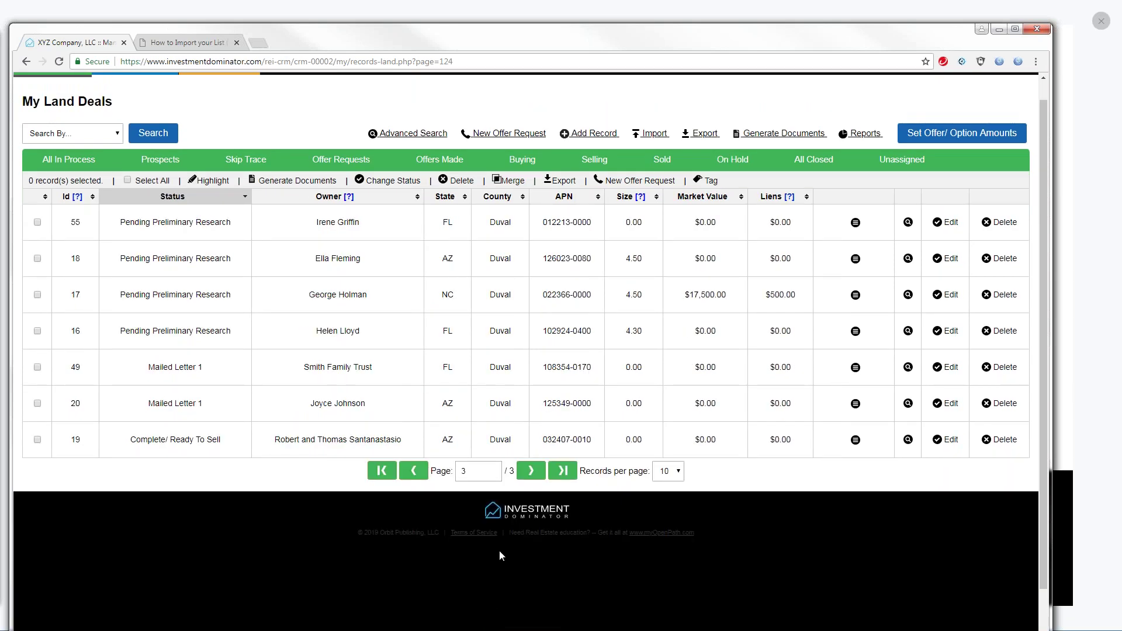
click(414, 474)
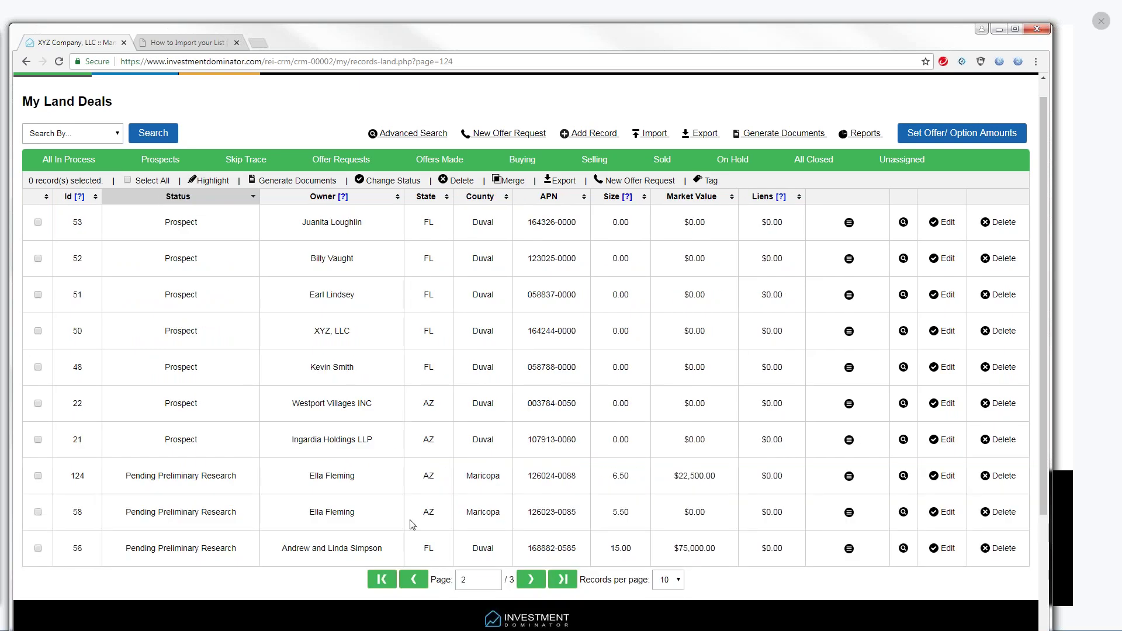
click(413, 580)
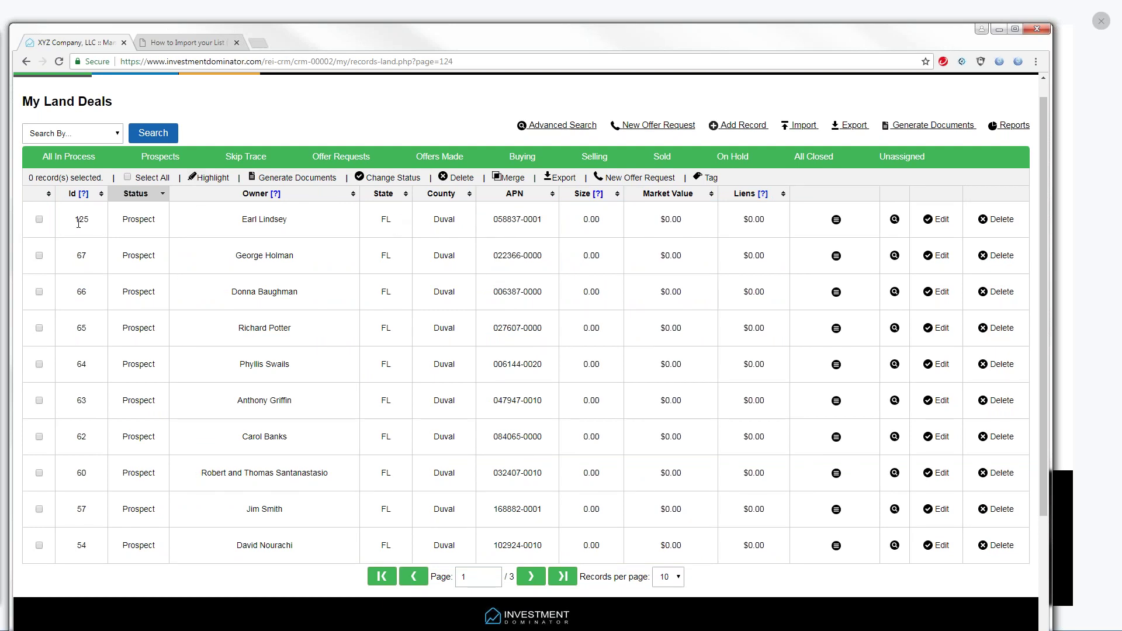
Mark the first record's owner name and APN ending -0001, then edit record 125
drag(246, 218, 299, 230)
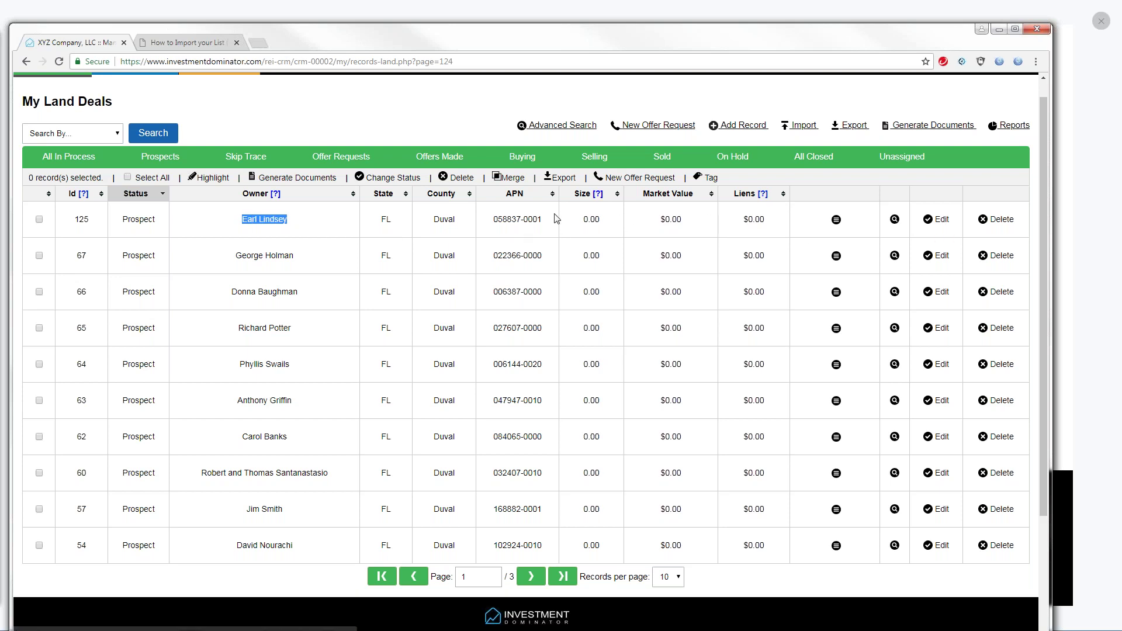
drag(543, 221, 520, 214)
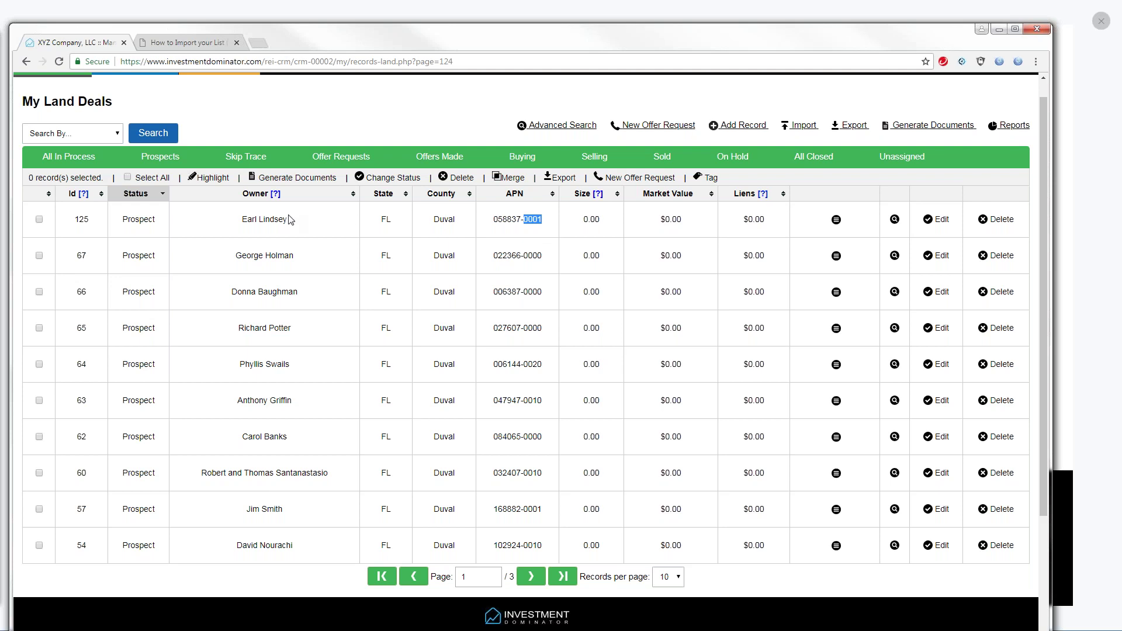
click(938, 219)
click(940, 220)
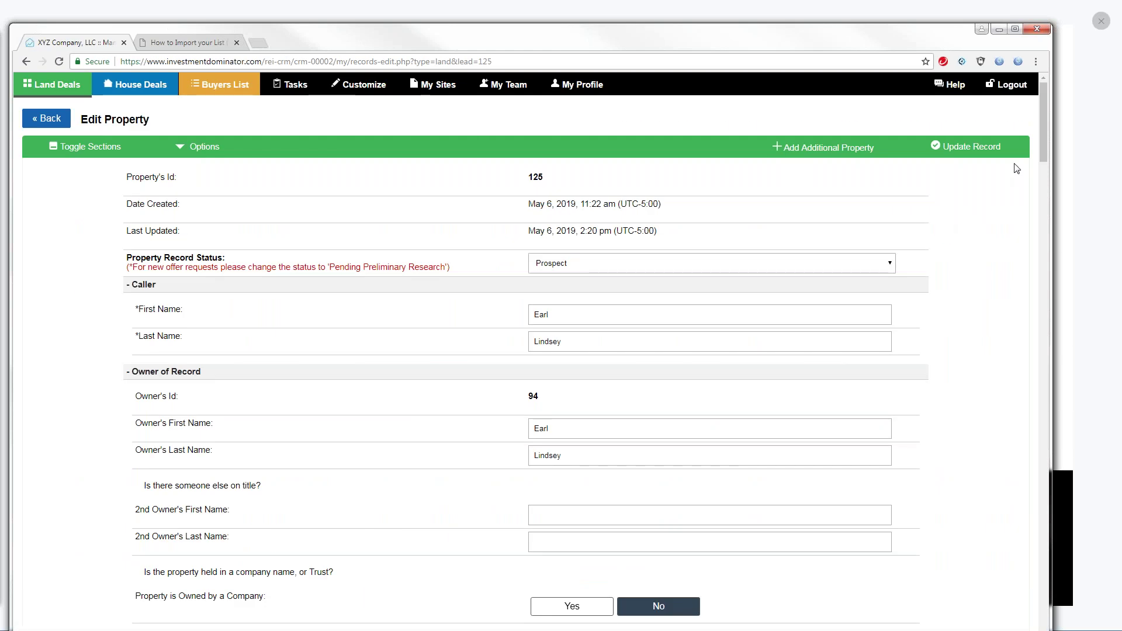
Check record 125's APN field, then open the merge comparison with duplicate record 51
drag(1040, 148, 1062, 238)
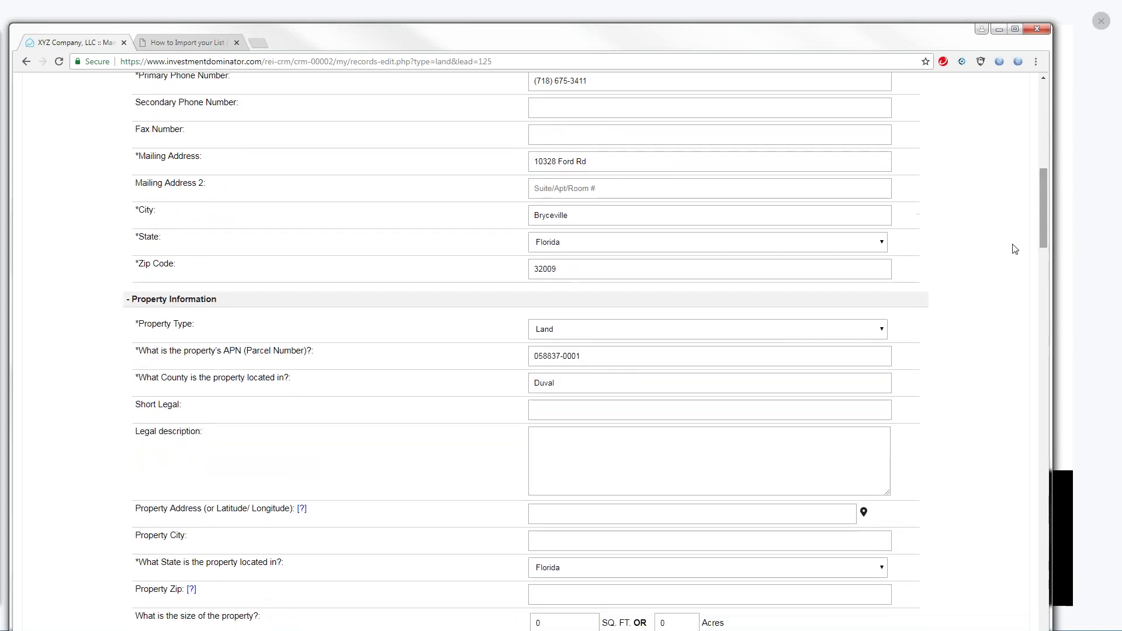
click(580, 357)
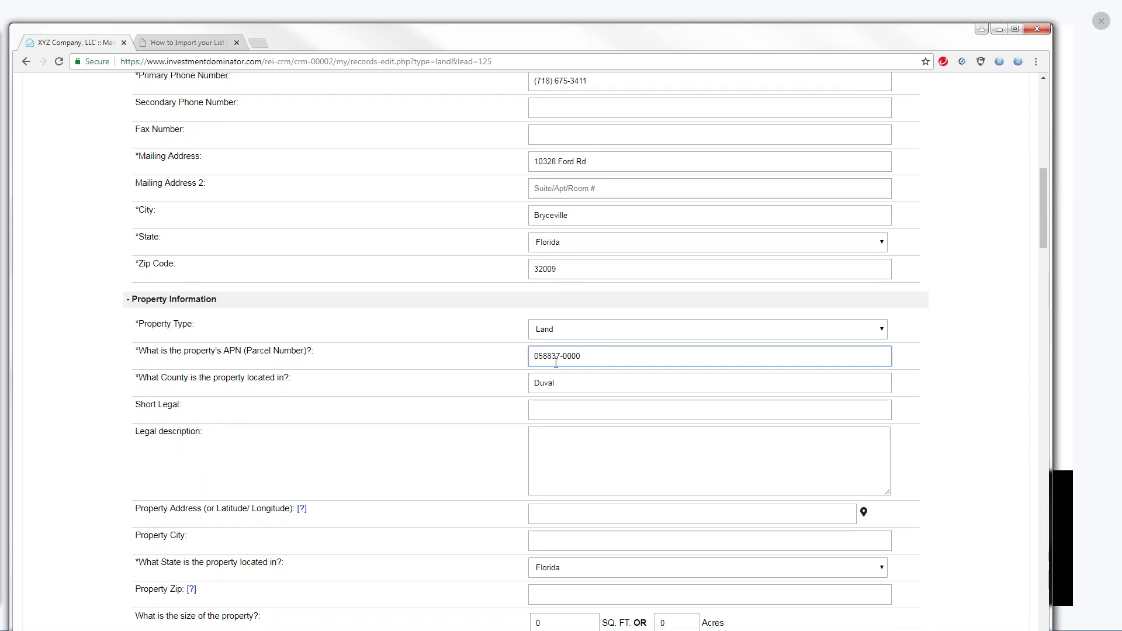
drag(1044, 223, 1034, 126)
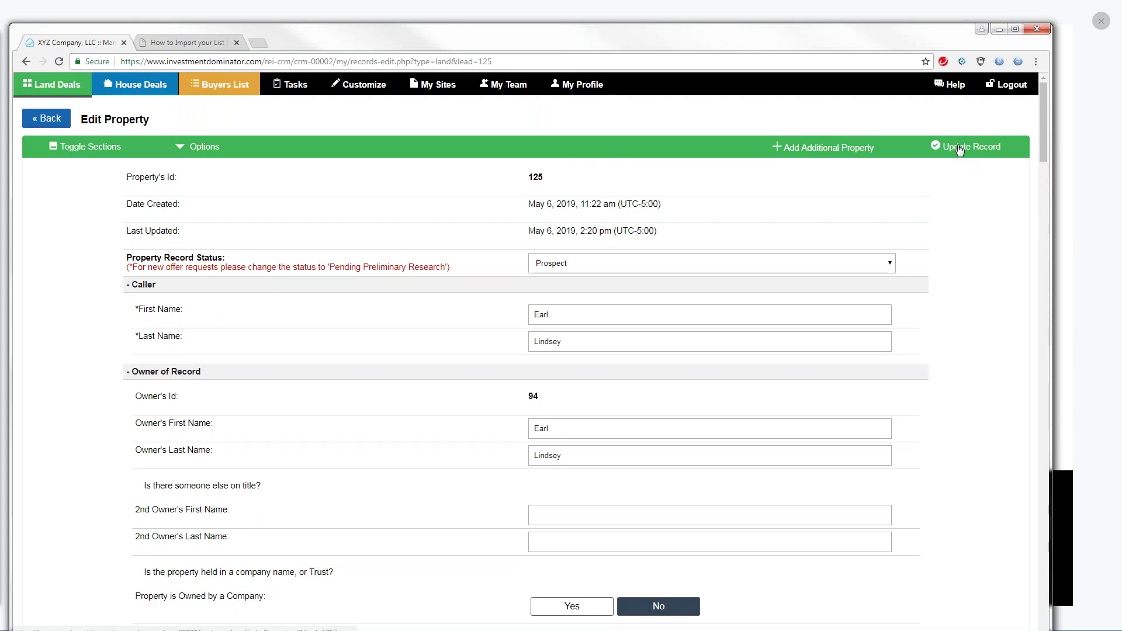
click(956, 147)
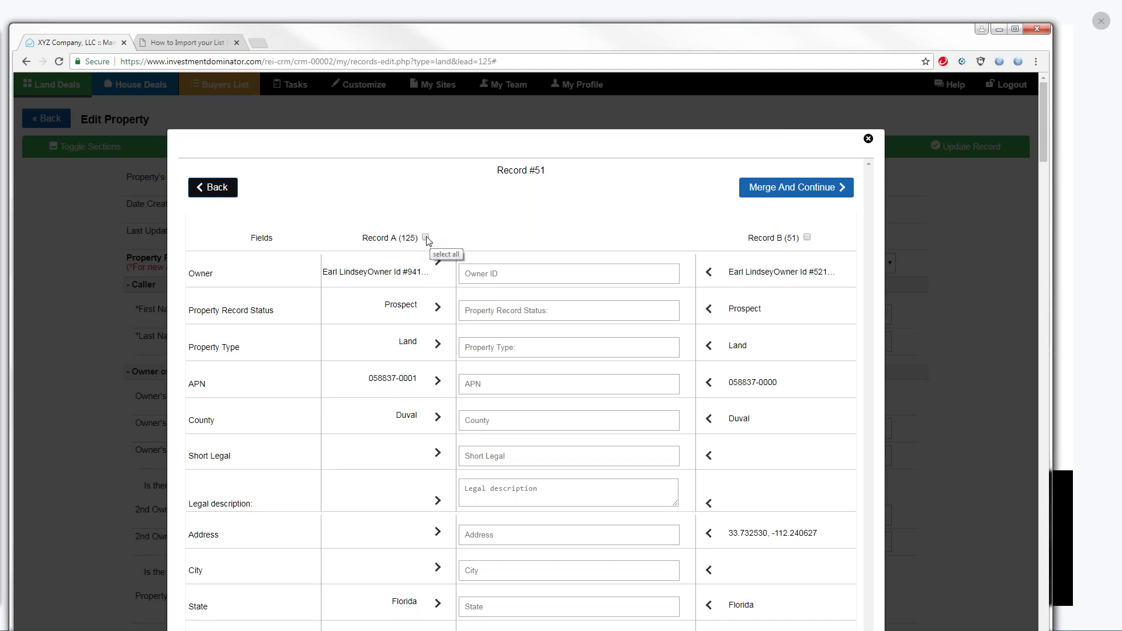
Try selecting all of record 125's values, then all of record 51's values instead
click(426, 238)
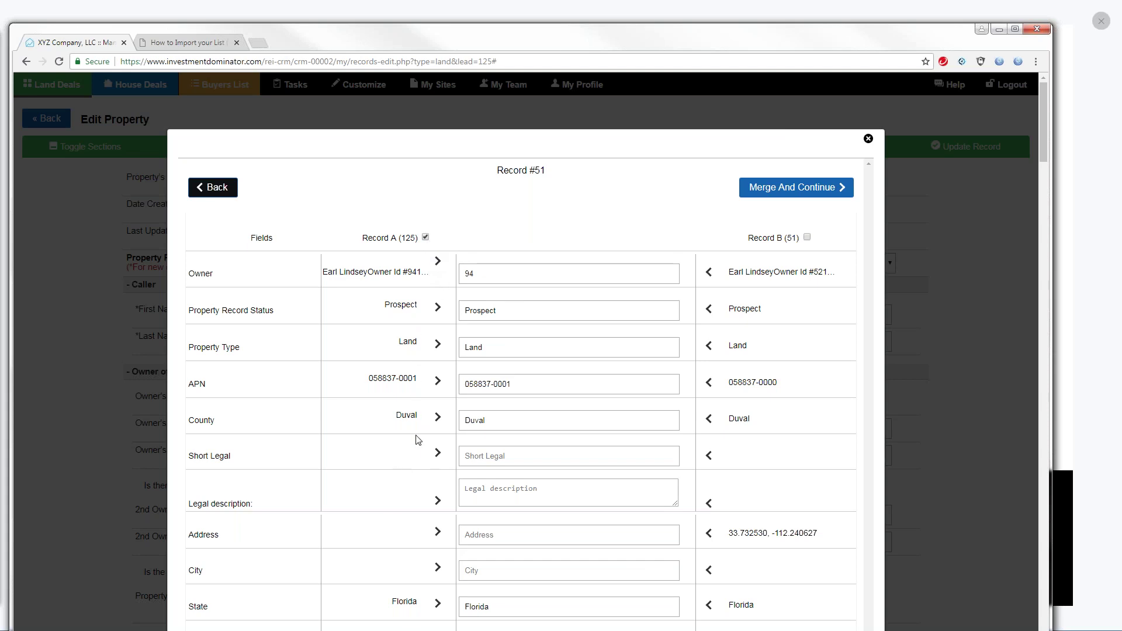
mouse_move(1043, 148)
mouse_down()
mouse_move(1076, 336)
mouse_move(1033, 141)
mouse_up()
click(426, 237)
click(806, 237)
Switch back to record 125's values, review the fields, and close the merge without merging
mouse_move(1043, 145)
mouse_down()
mouse_move(1057, 174)
mouse_move(1048, 151)
mouse_up()
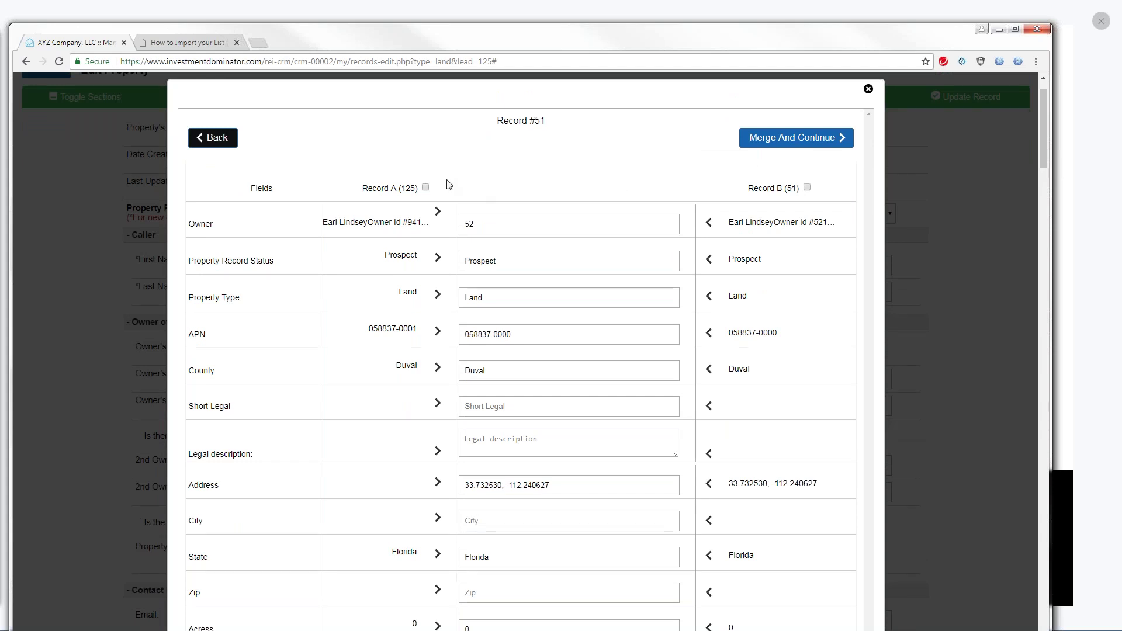
click(426, 189)
scroll(1043, 156, down, 2)
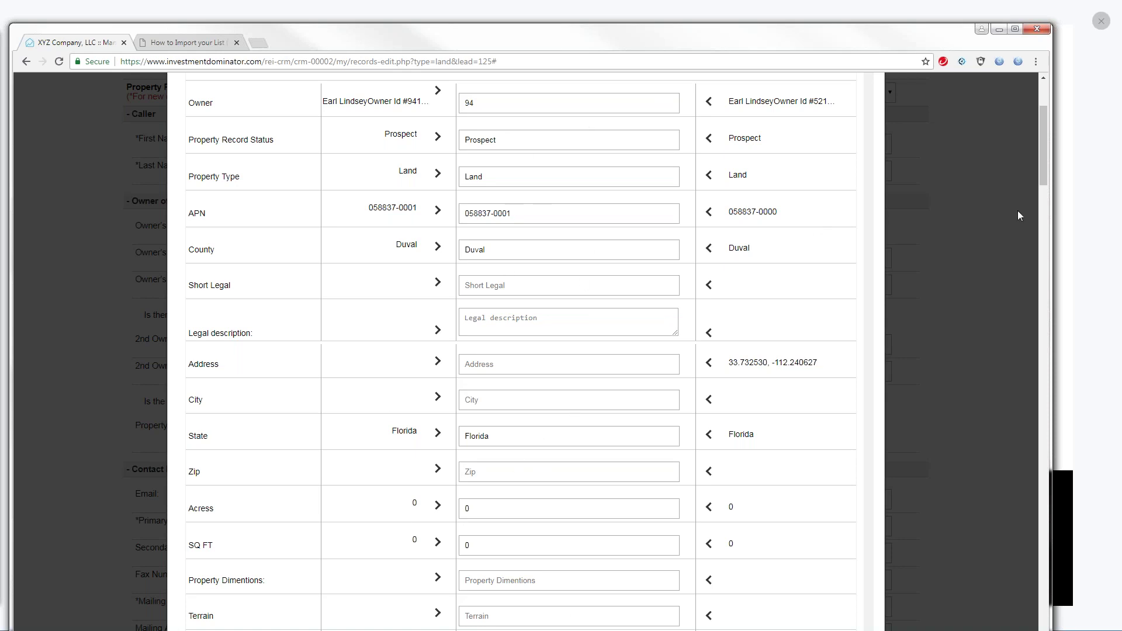
scroll(1044, 170, up, 1)
scroll(1045, 159, up, 3)
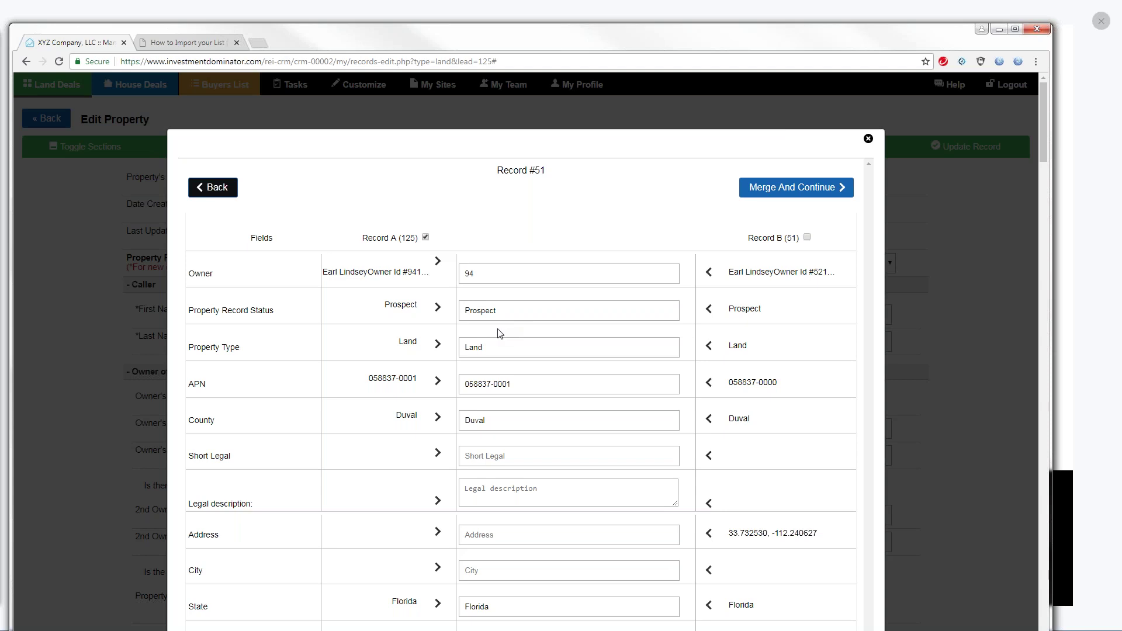
click(1, 235)
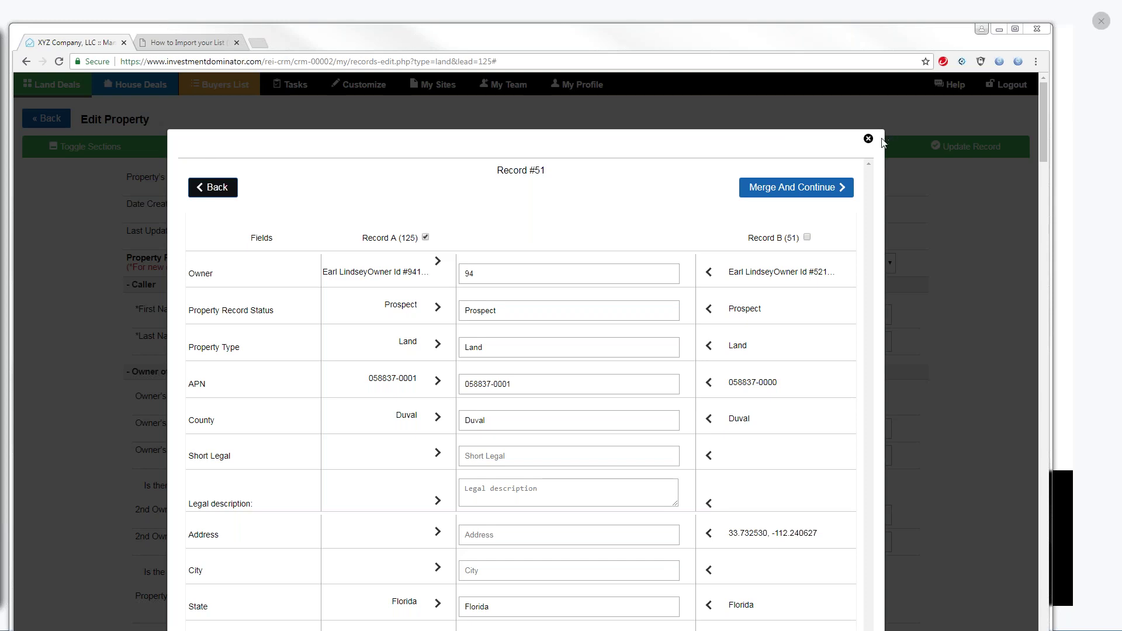
click(868, 139)
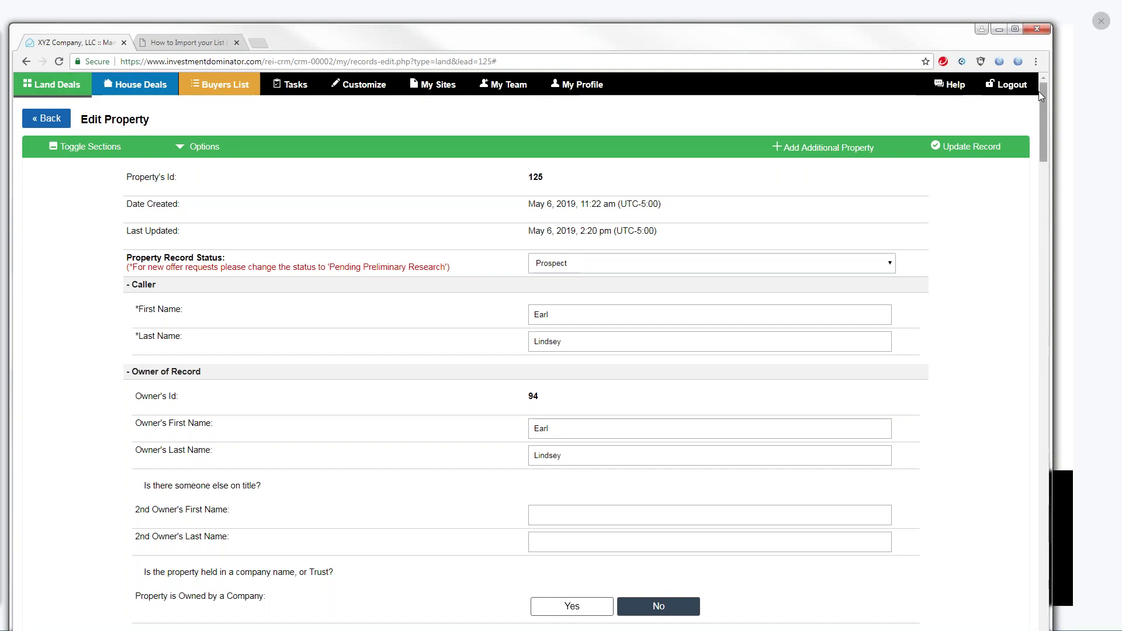
Search the user guide in the Support Center for 'How to merge'
click(954, 92)
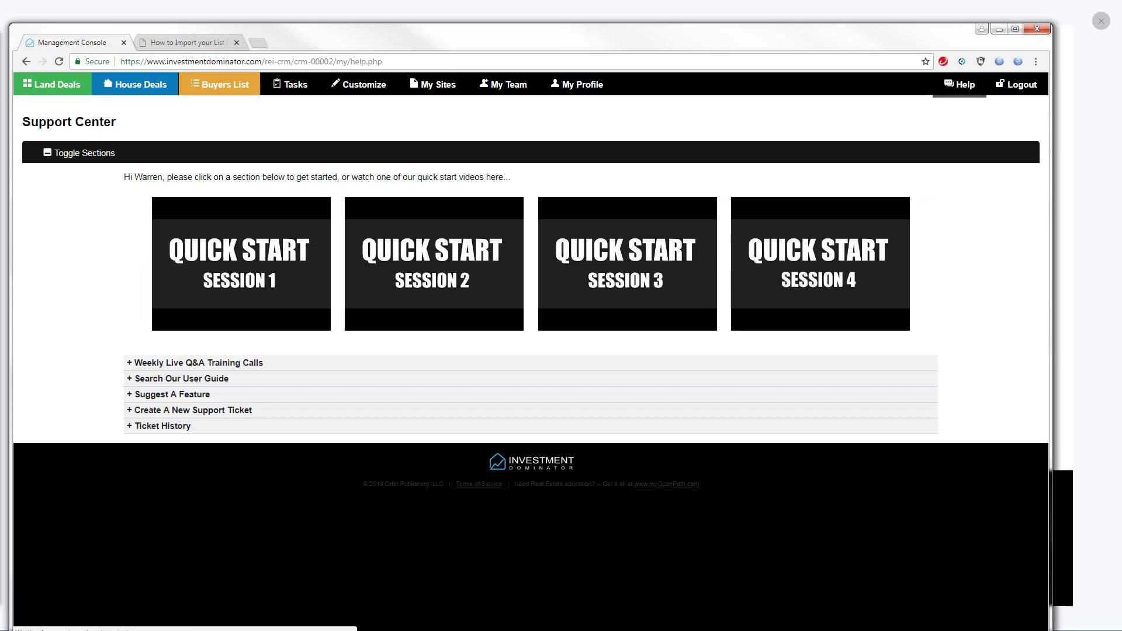
click(173, 380)
click(186, 464)
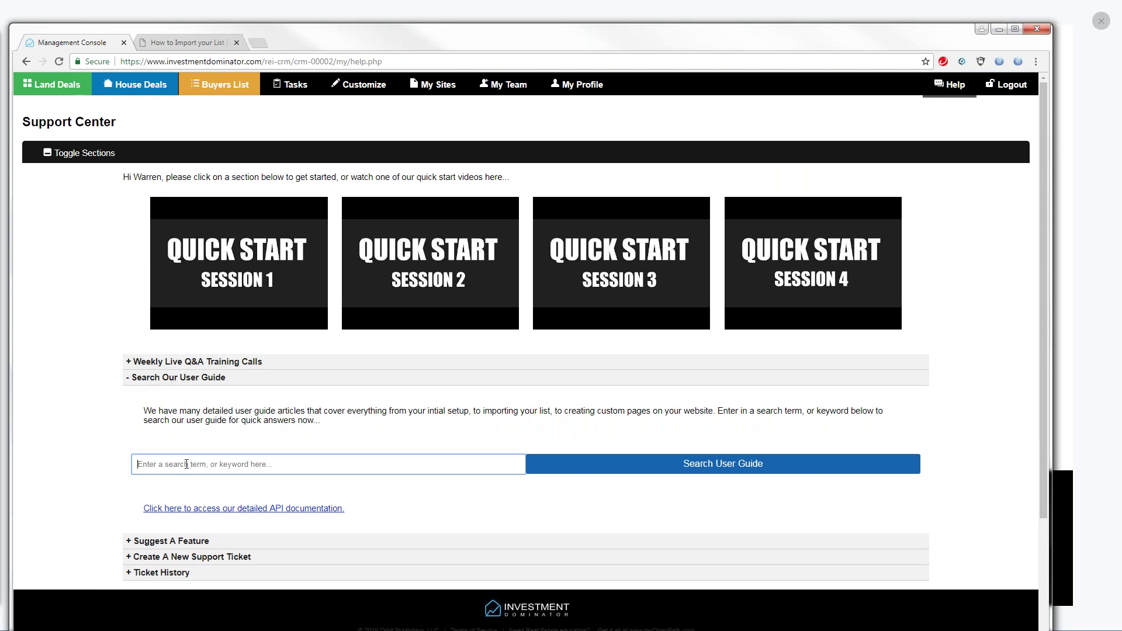
text(How to merge)
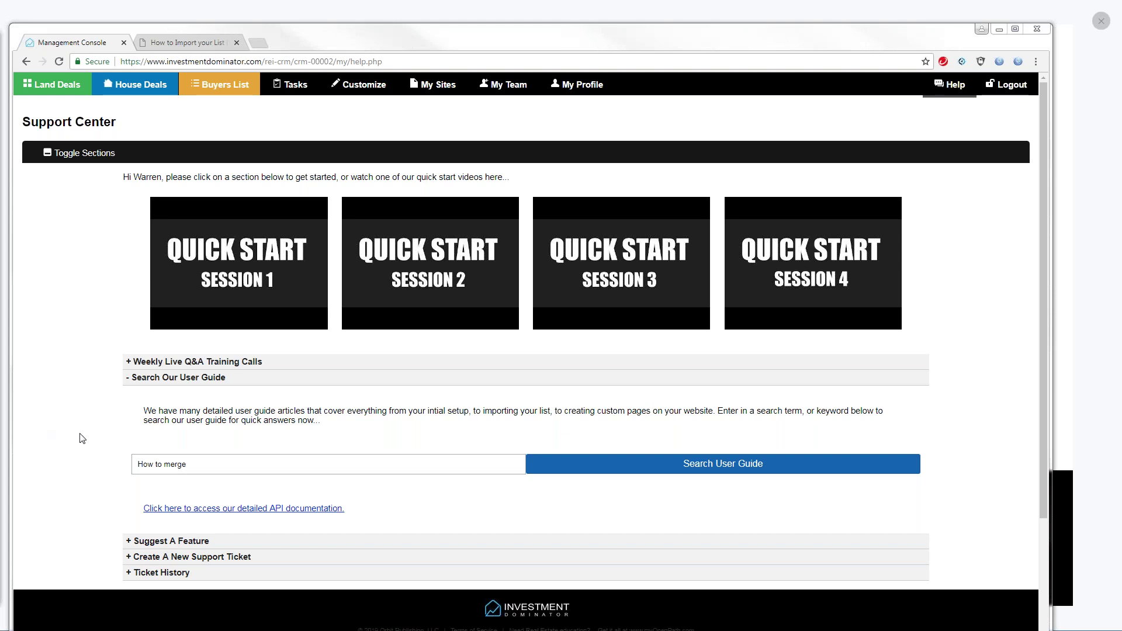
click(531, 463)
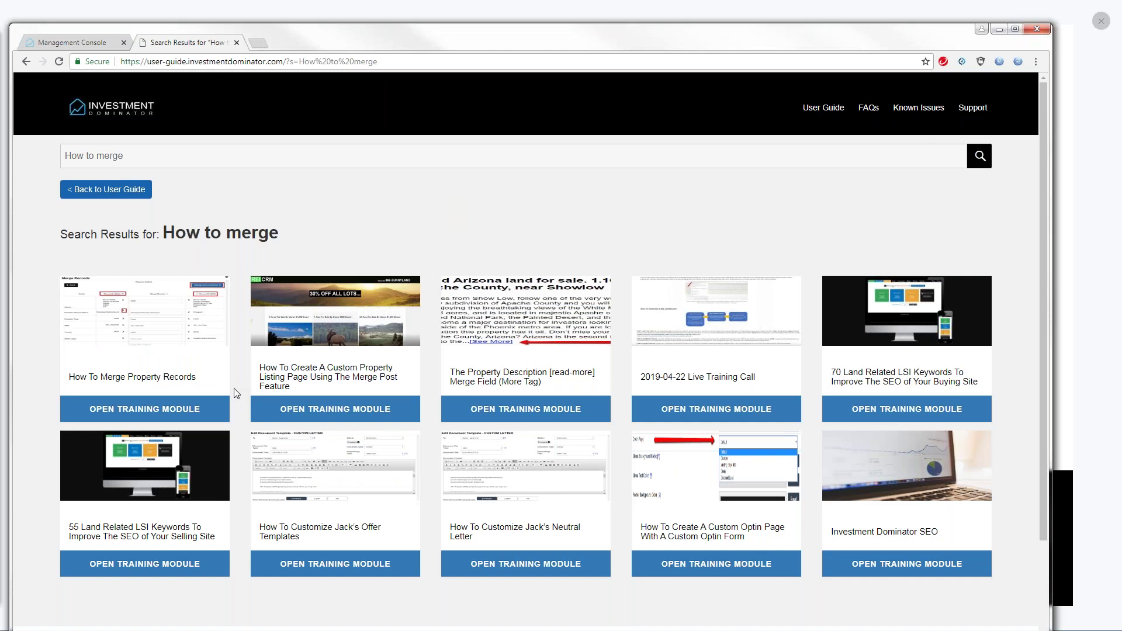
Read through the How To Merge Property Records article, then return to the User Guide home page
click(123, 376)
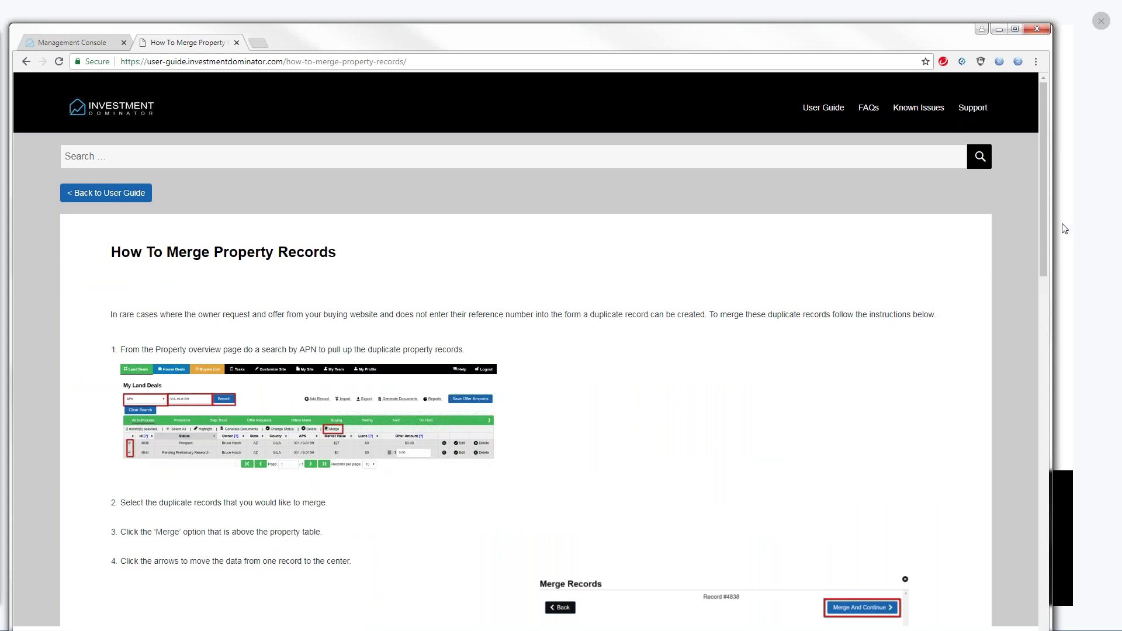
drag(1044, 222, 1072, 307)
scroll(1007, 310, up, 1)
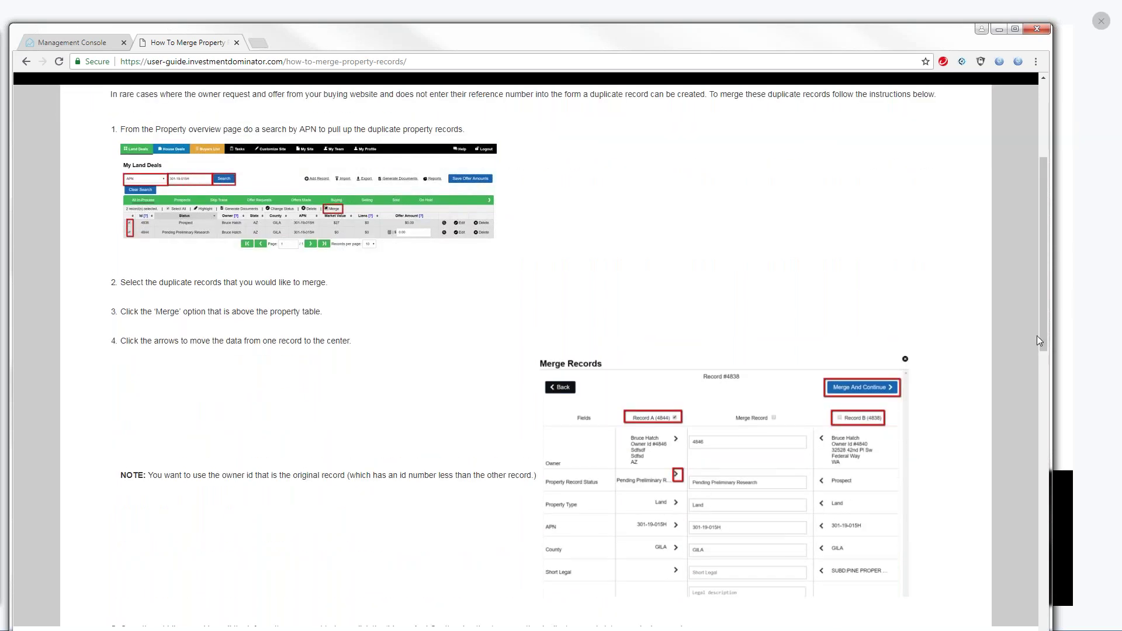
scroll(1044, 280, up, 2)
scroll(1043, 279, up, 3)
click(87, 197)
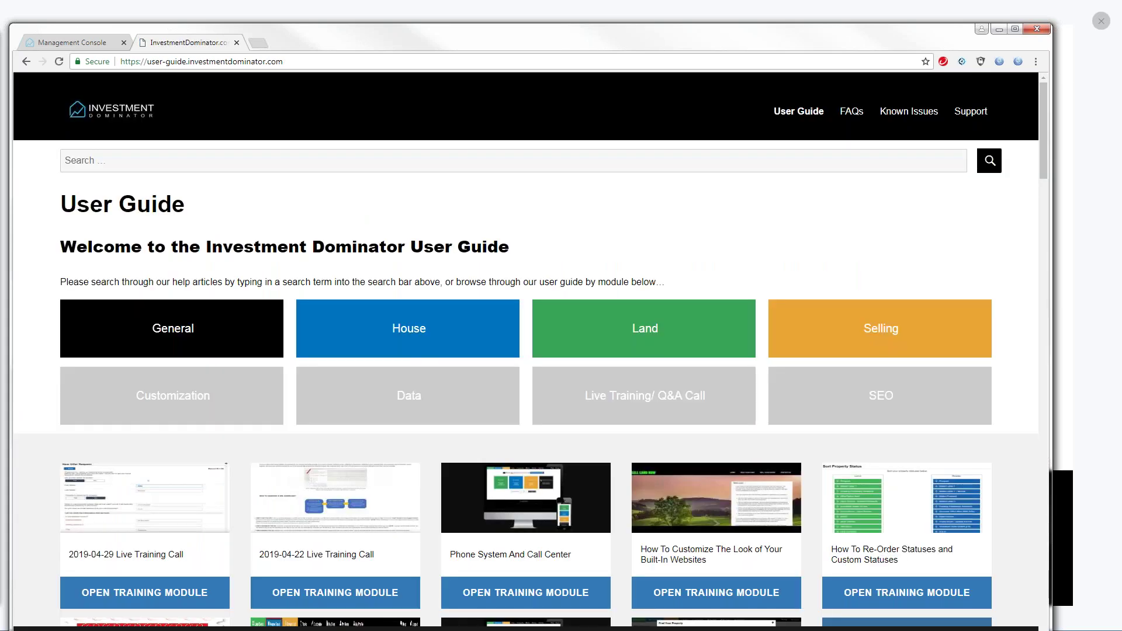
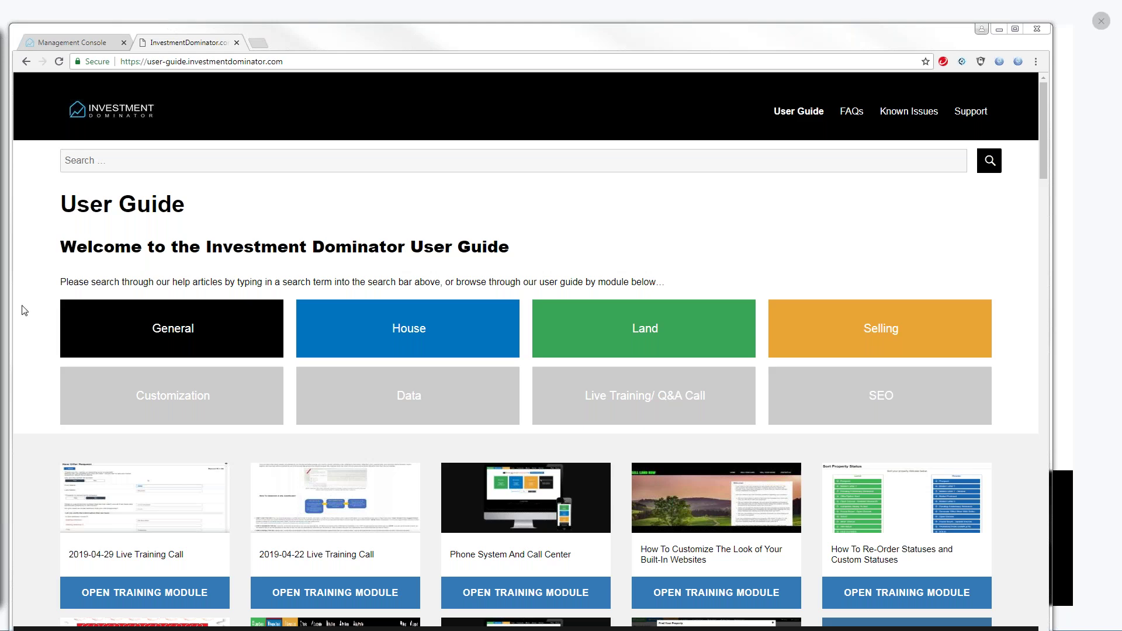
Leave the User Guide and return to the Management Console's Support Center page
click(73, 43)
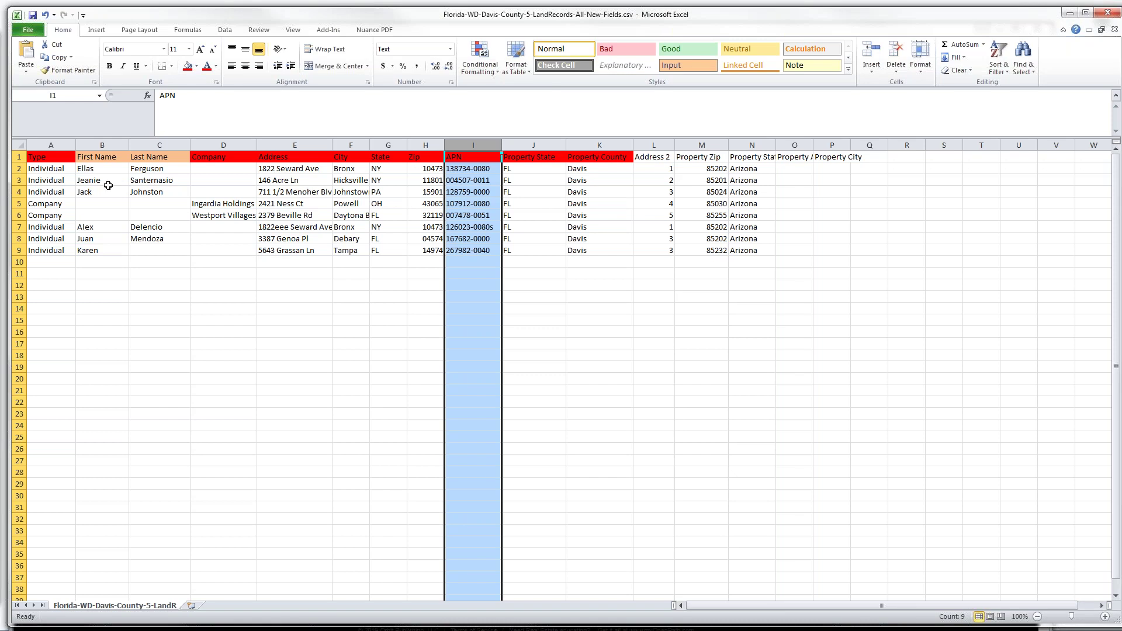
click(55, 173)
click(52, 181)
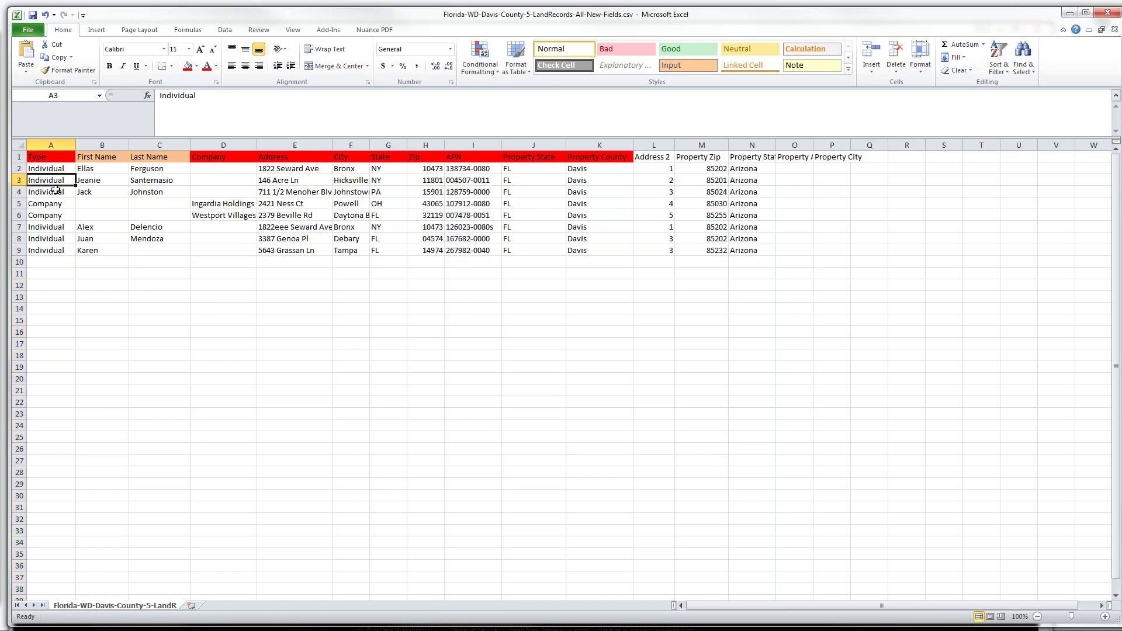
click(52, 207)
drag(52, 227, 51, 217)
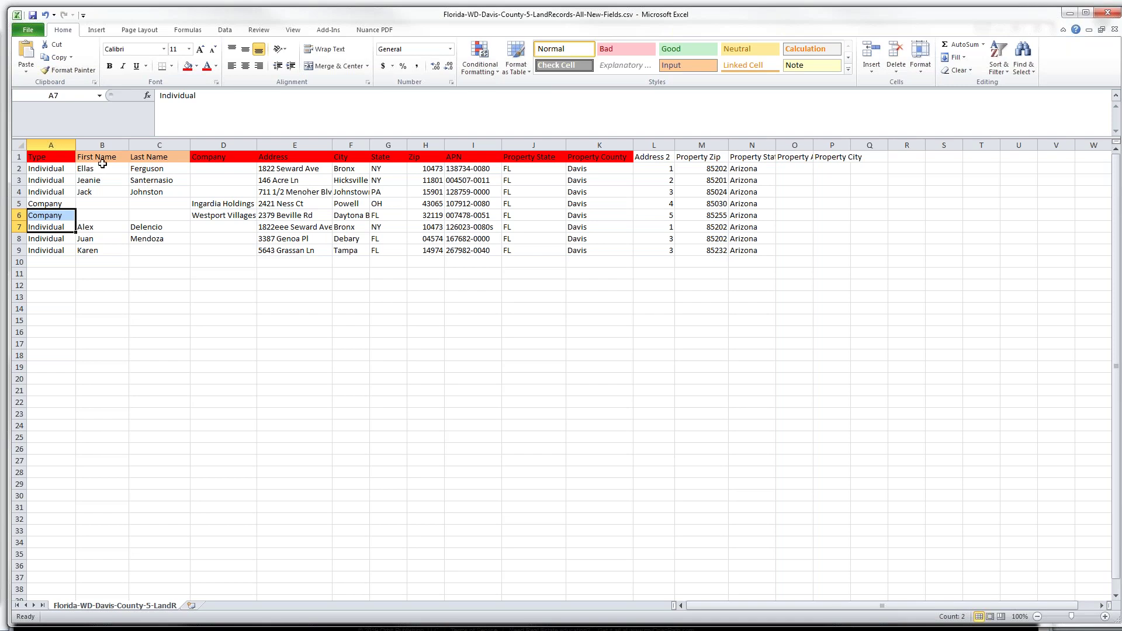
click(103, 158)
click(145, 158)
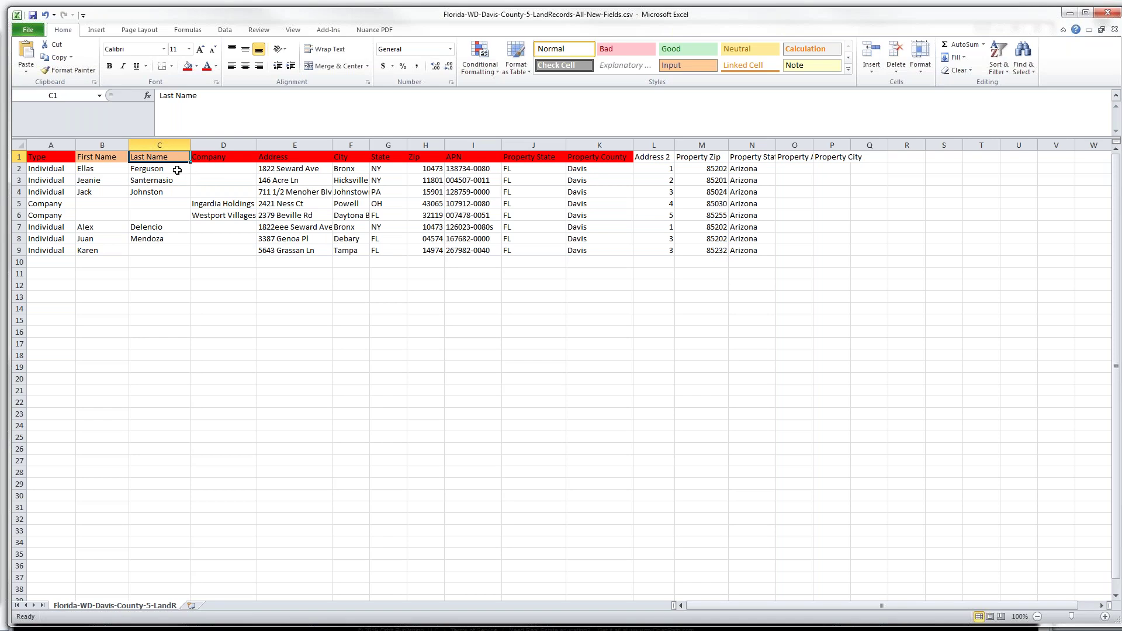
click(93, 158)
click(111, 145)
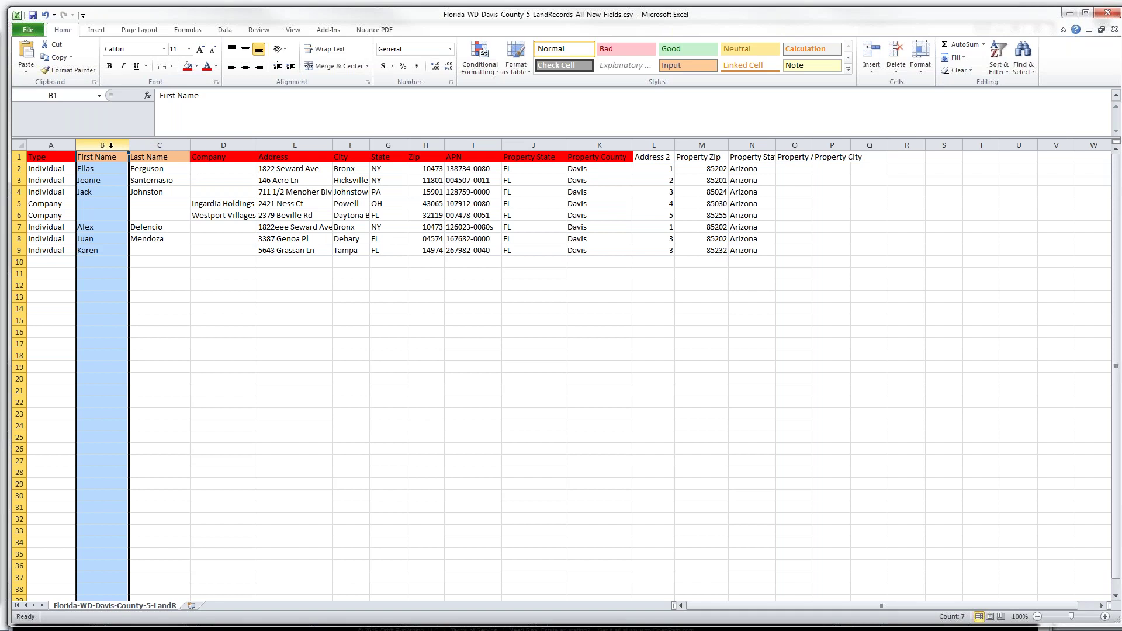
click(161, 143)
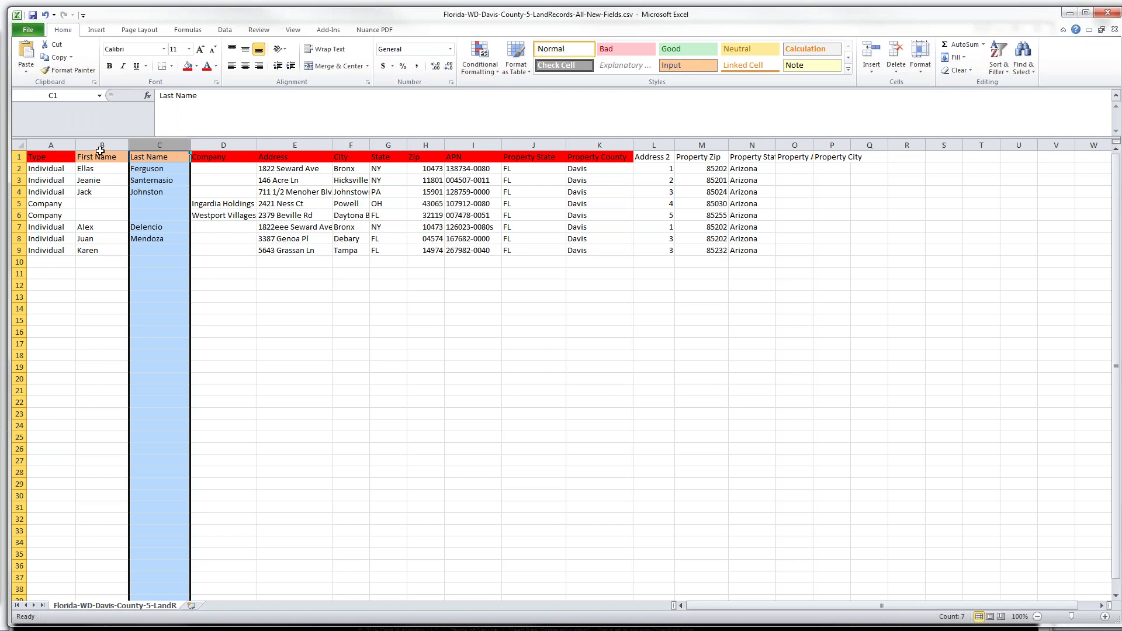
click(217, 143)
click(286, 144)
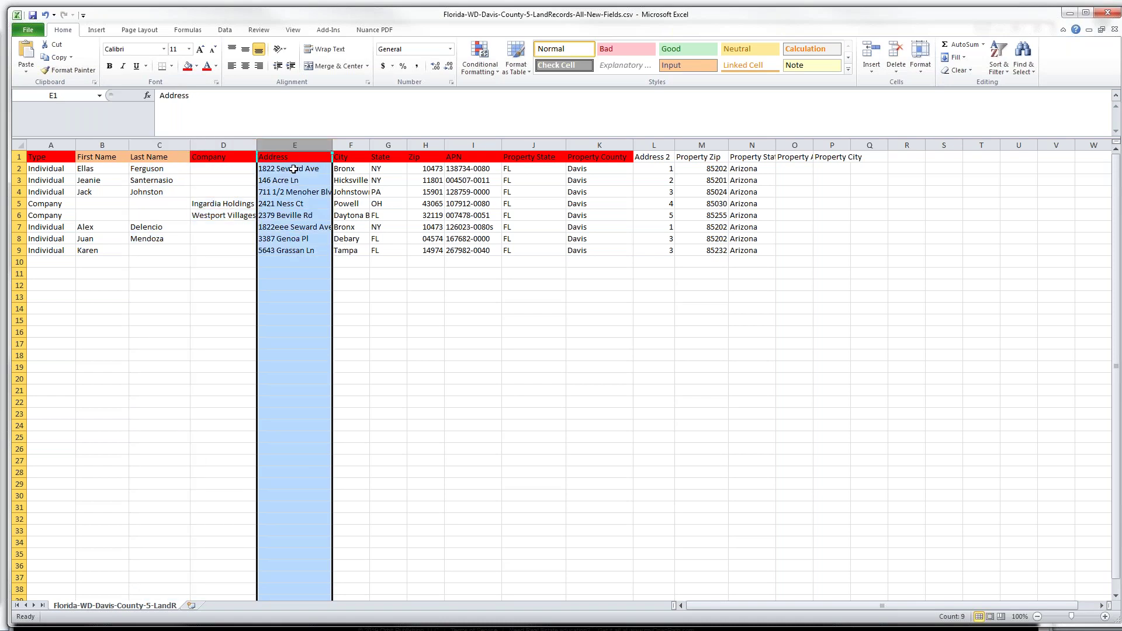
click(350, 170)
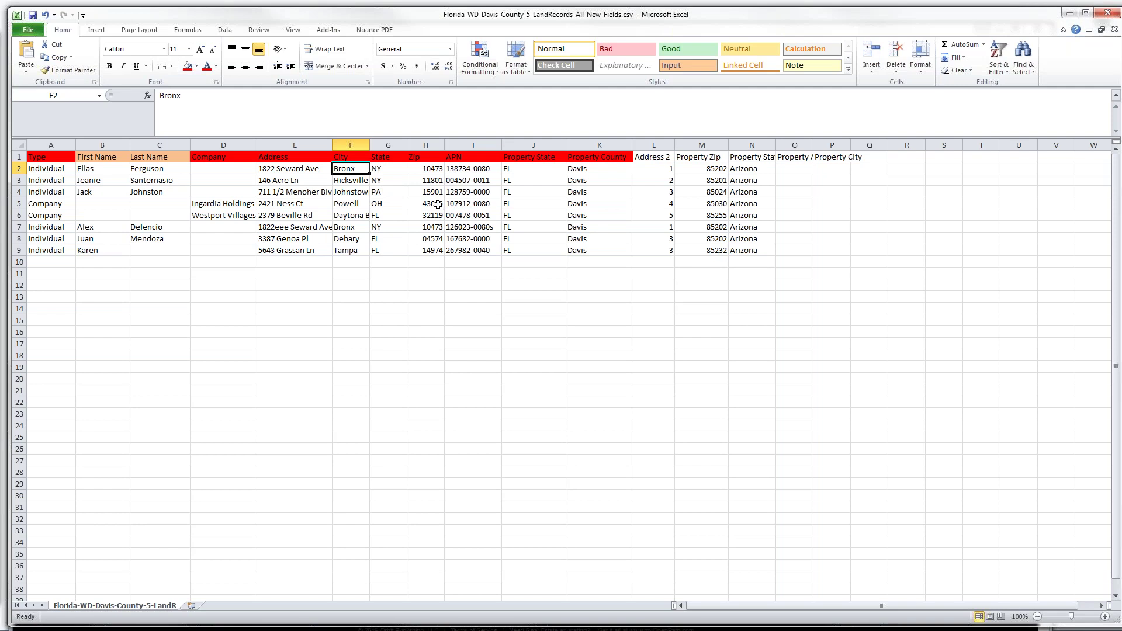
click(460, 159)
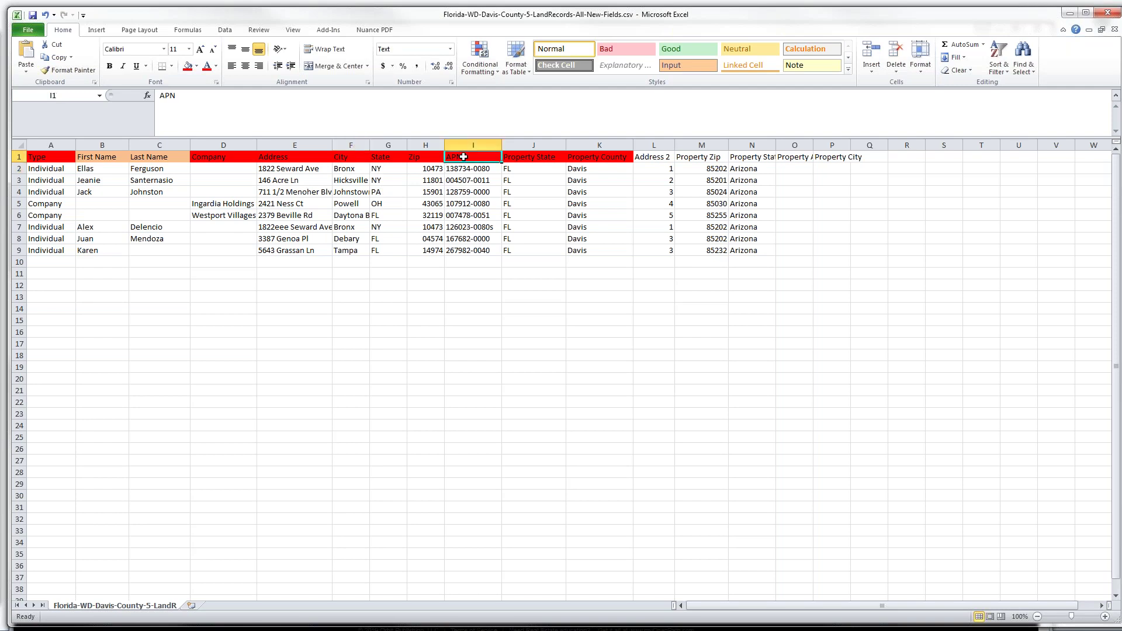
click(470, 145)
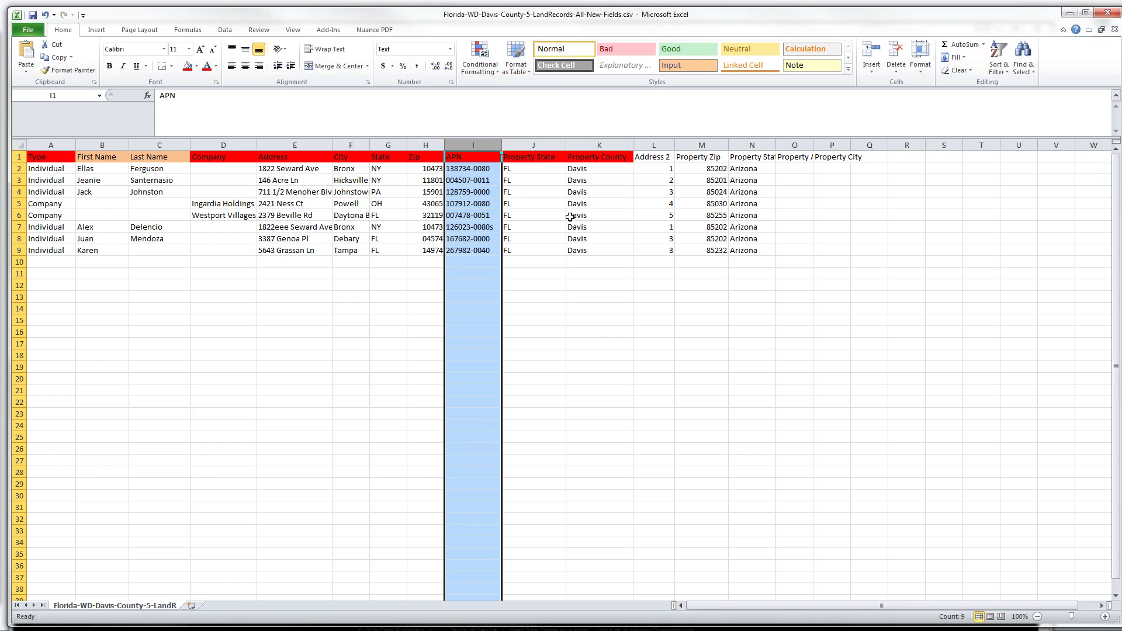
click(591, 145)
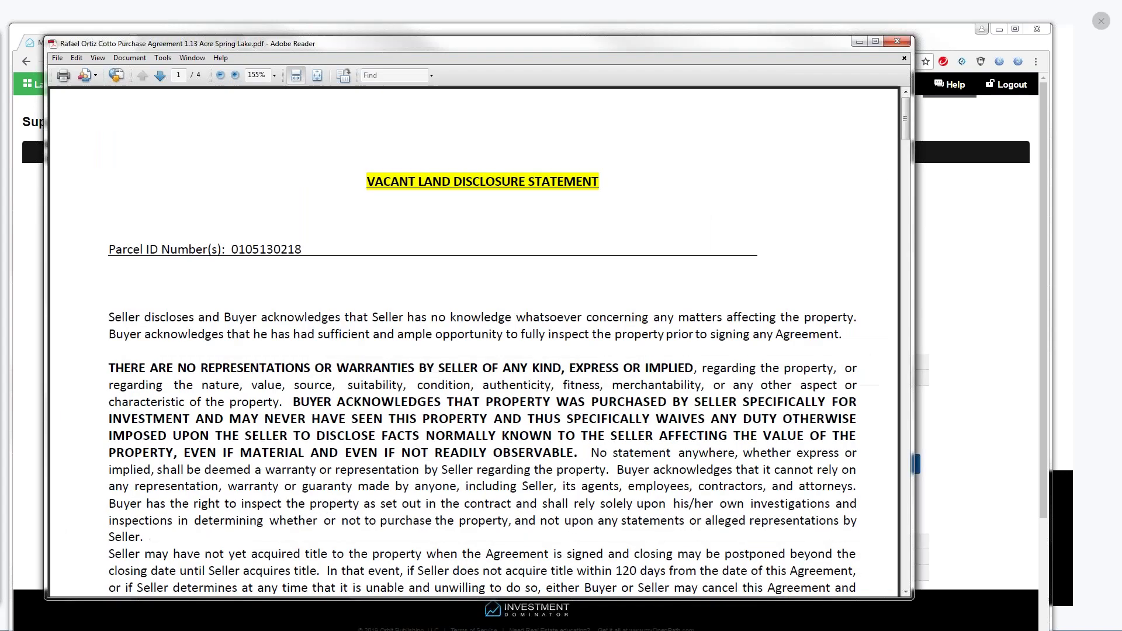
Reposition the purchase agreement PDF window and maximize it to full screen
drag(380, 47, 356, 33)
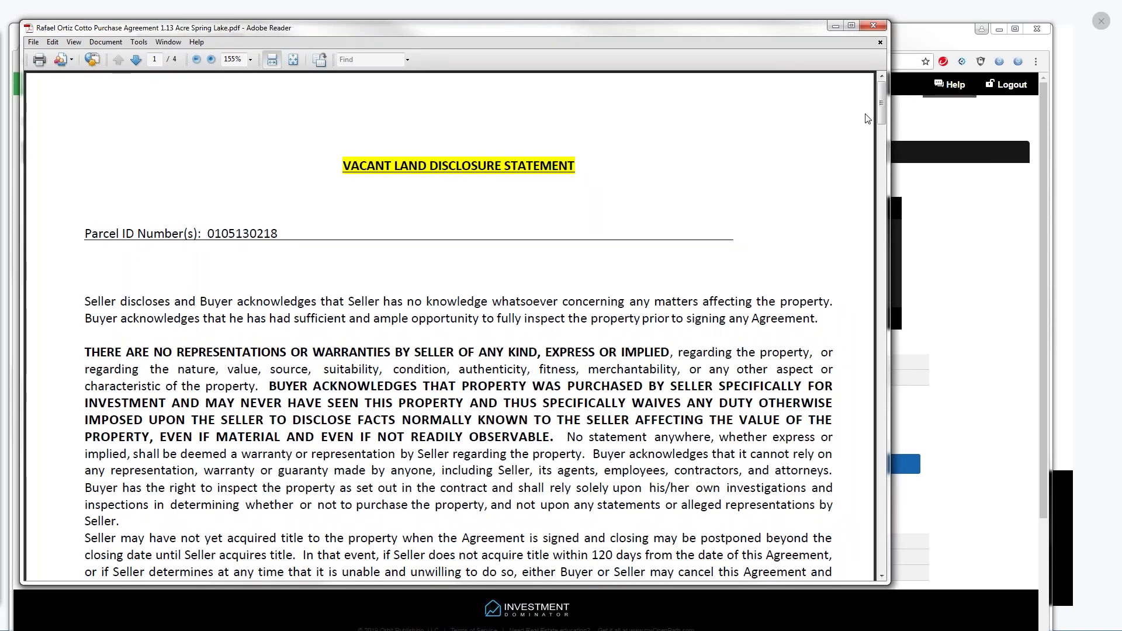
drag(881, 110, 885, 115)
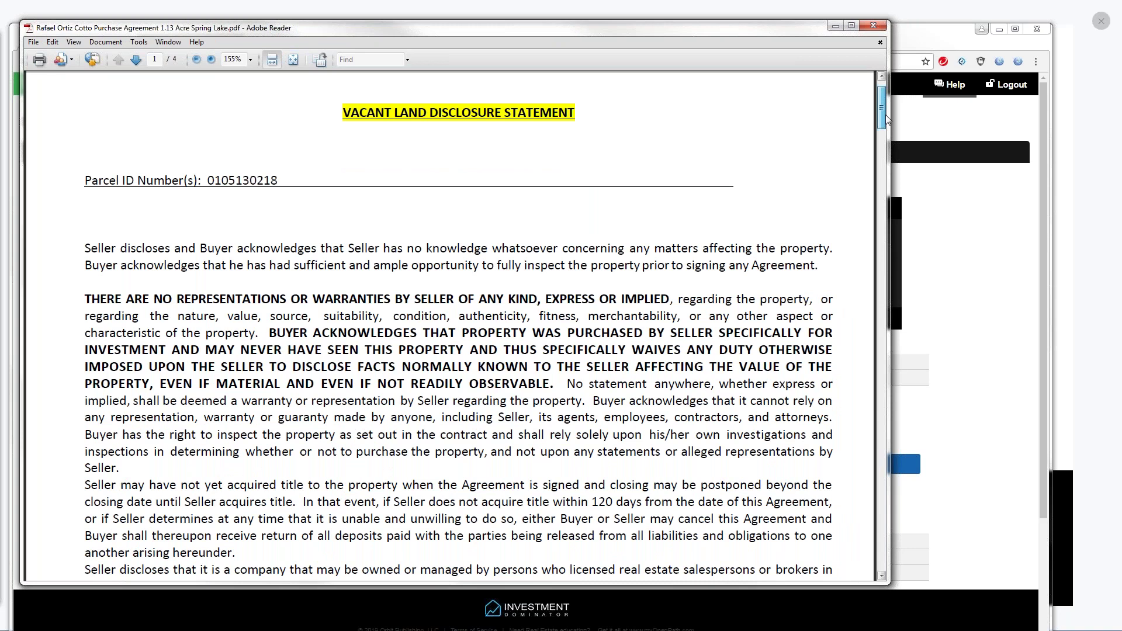
drag(885, 114, 887, 122)
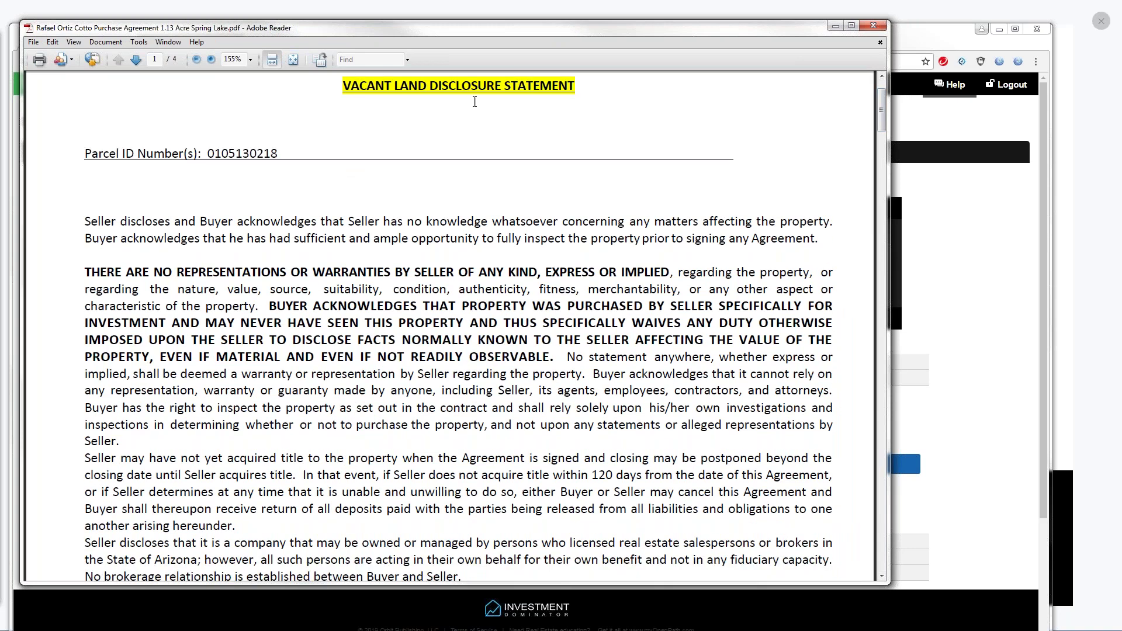
click(850, 26)
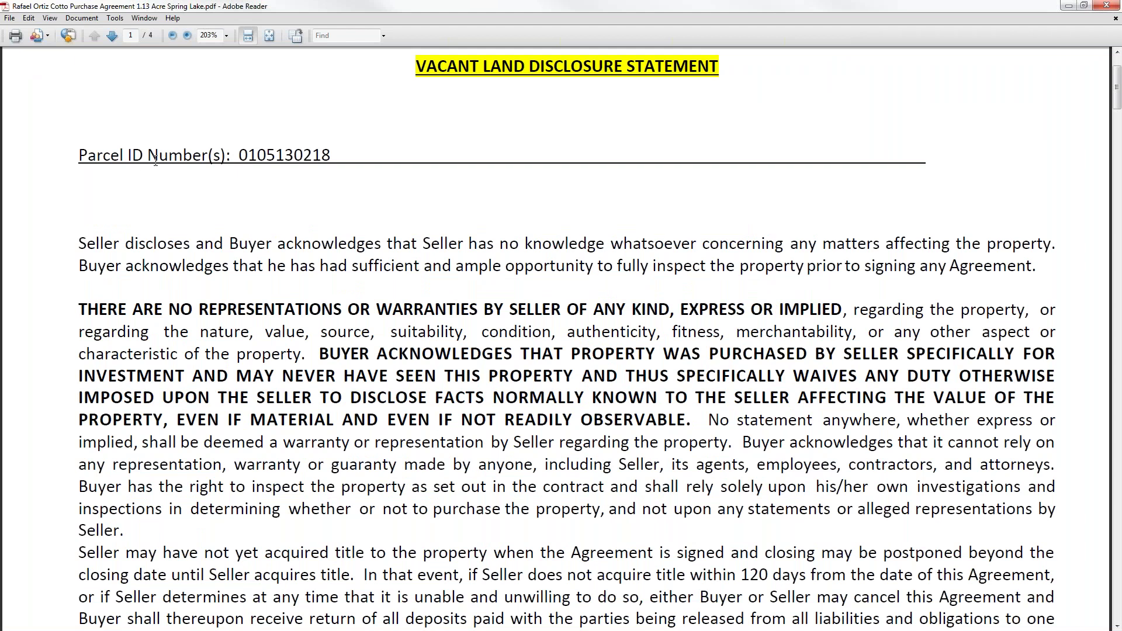
drag(238, 155, 333, 158)
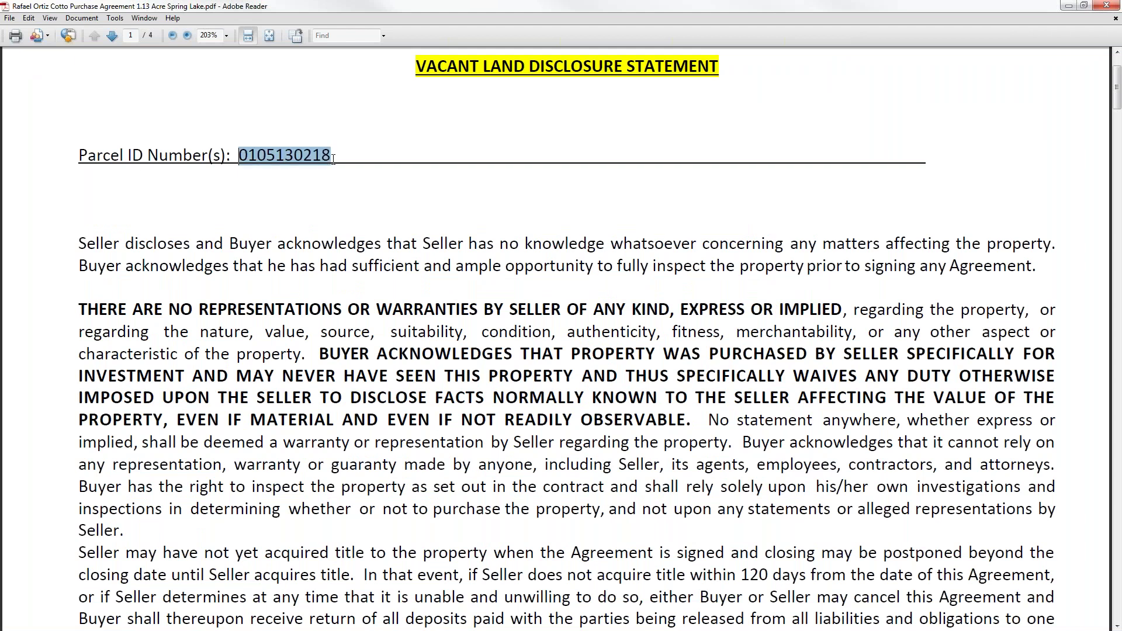
drag(1116, 94, 1116, 125)
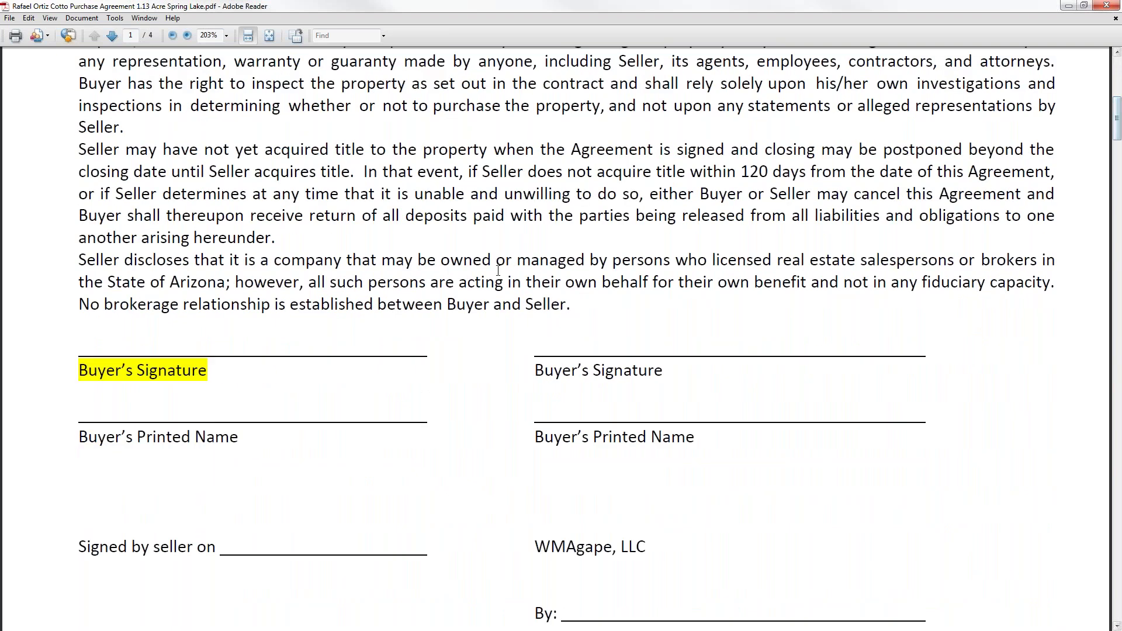
drag(203, 368, 208, 371)
drag(1117, 125, 1117, 117)
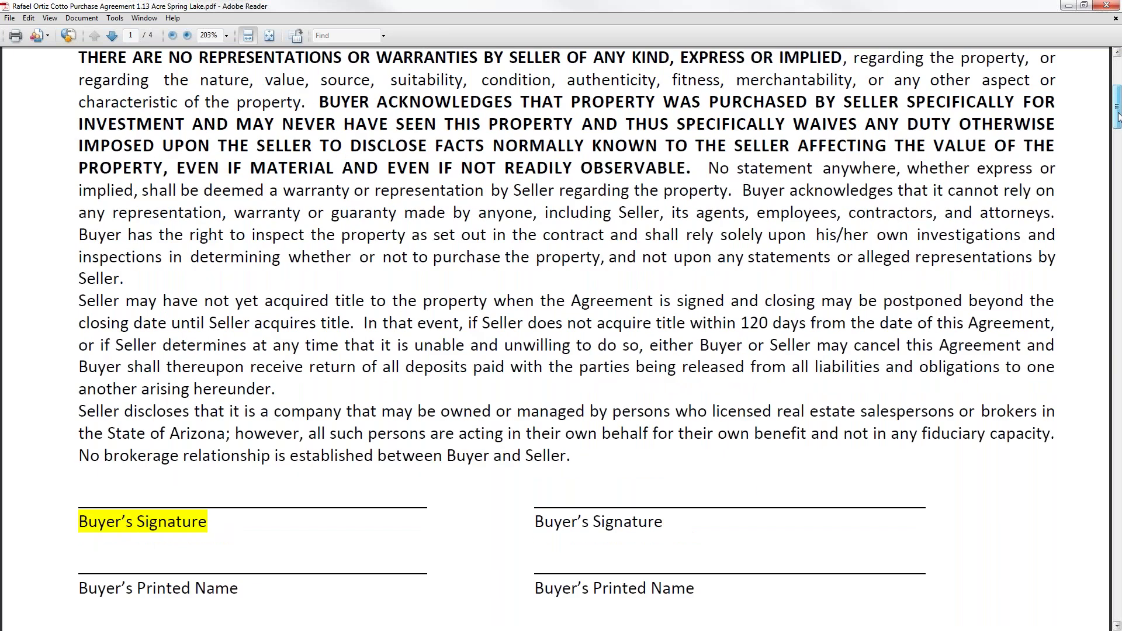
drag(1117, 116, 1117, 131)
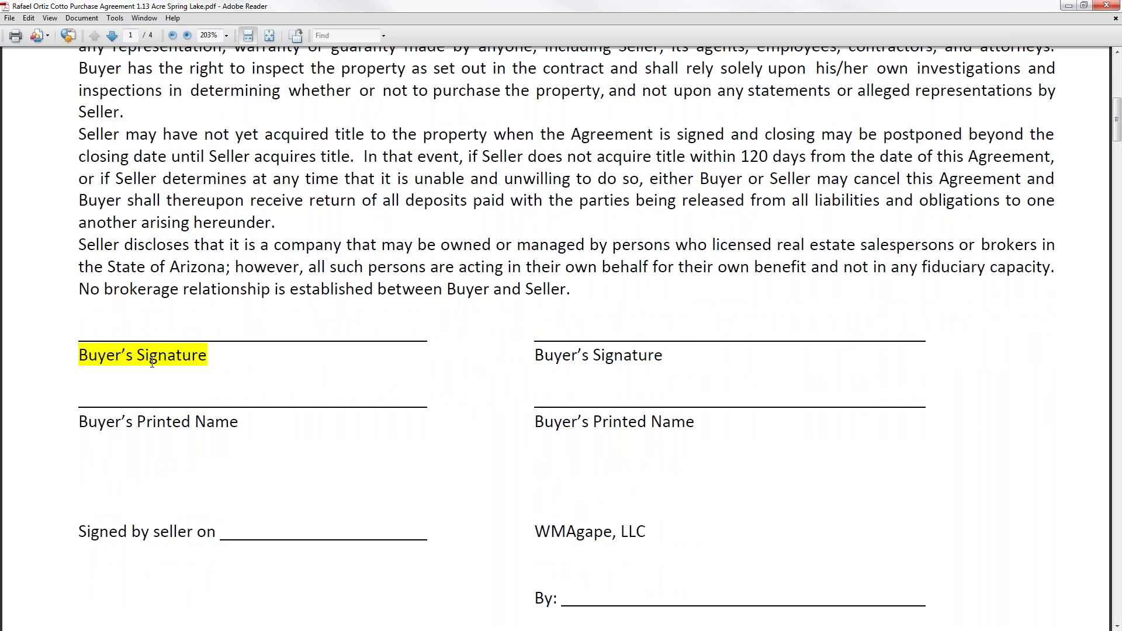
mouse_move(1117, 136)
mouse_down()
mouse_move(1110, 100)
mouse_move(1117, 136)
mouse_up()
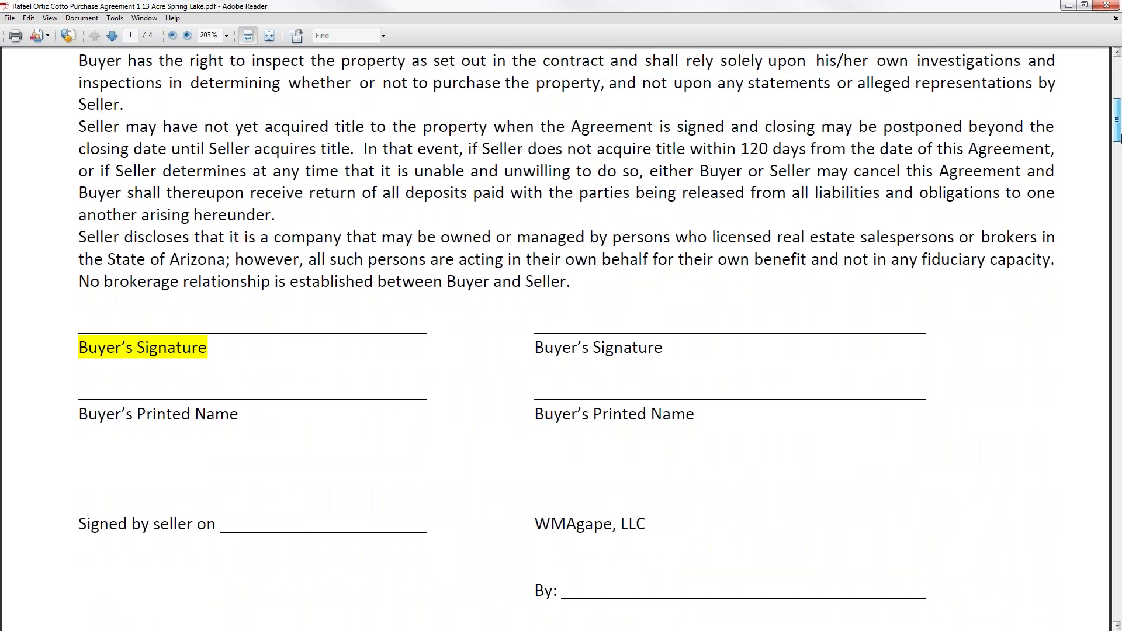
drag(1119, 136, 1120, 216)
Scroll page 2 down past the Property and Deed clauses toward the All Cash Sale section
scroll(660, 216, down, 3)
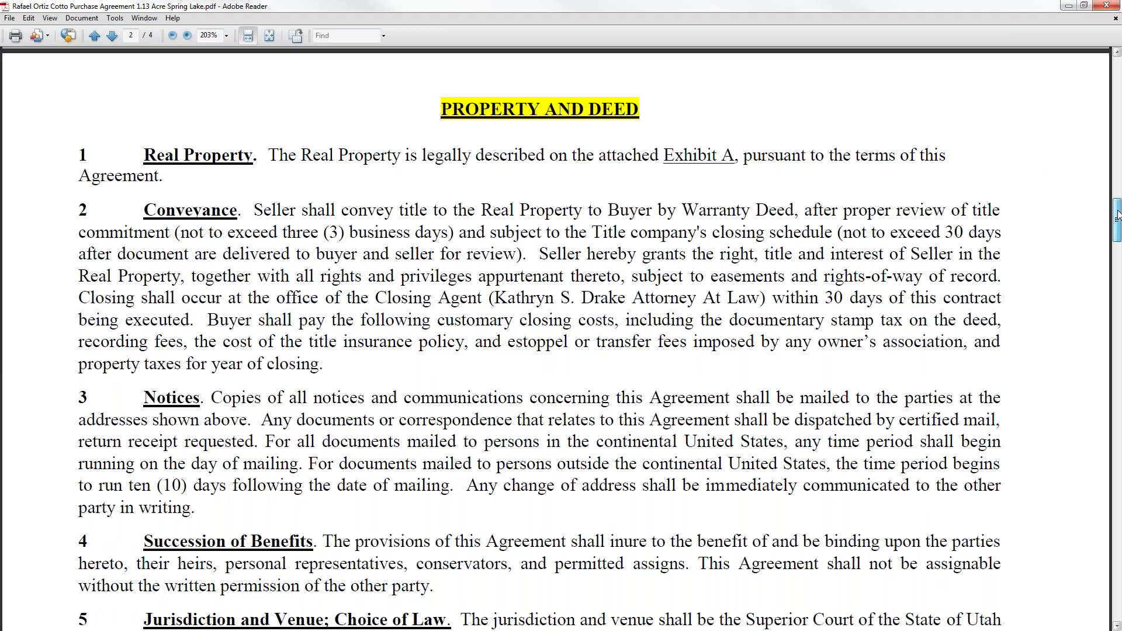
drag(1117, 214, 1116, 264)
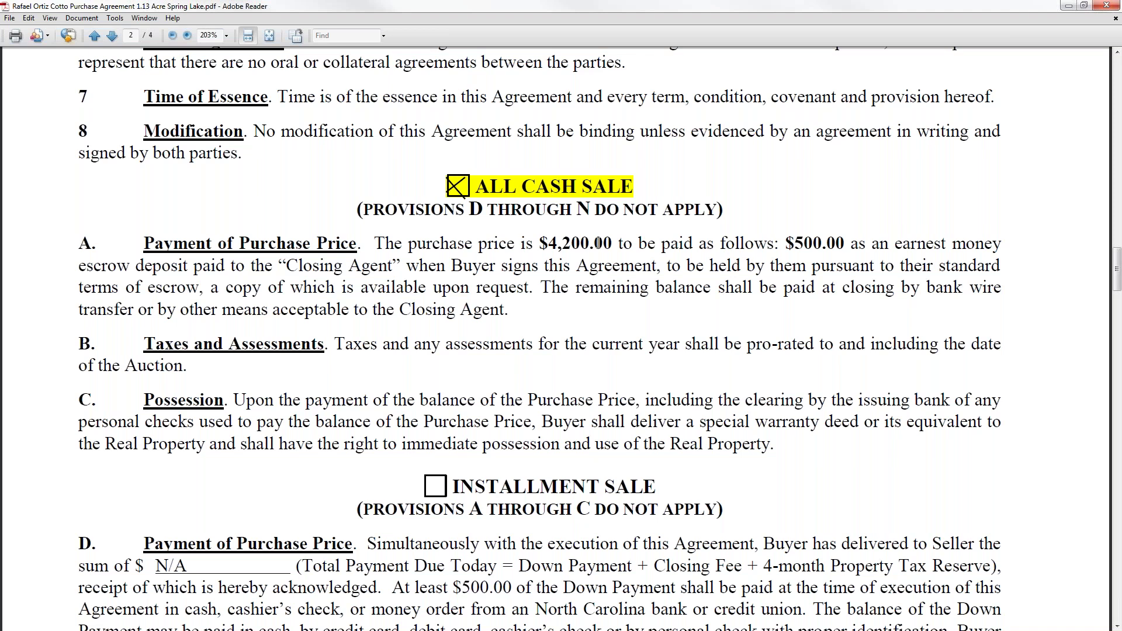
Select the $4,200.00 purchase price and $500.00 earnest money deposit amounts
drag(543, 241, 612, 242)
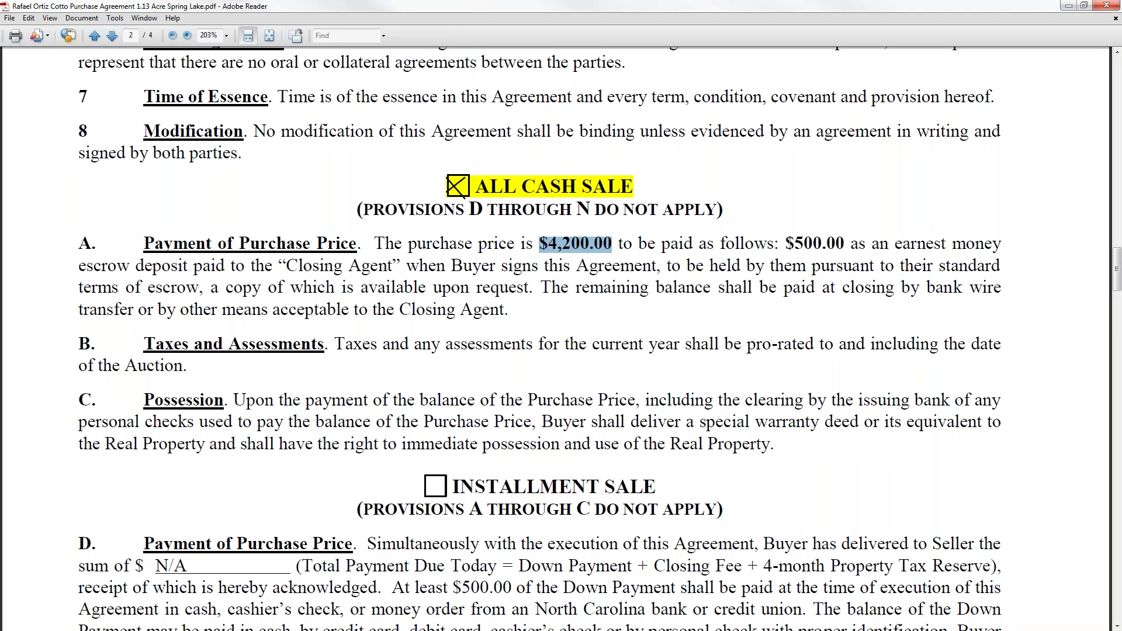
drag(785, 242, 842, 242)
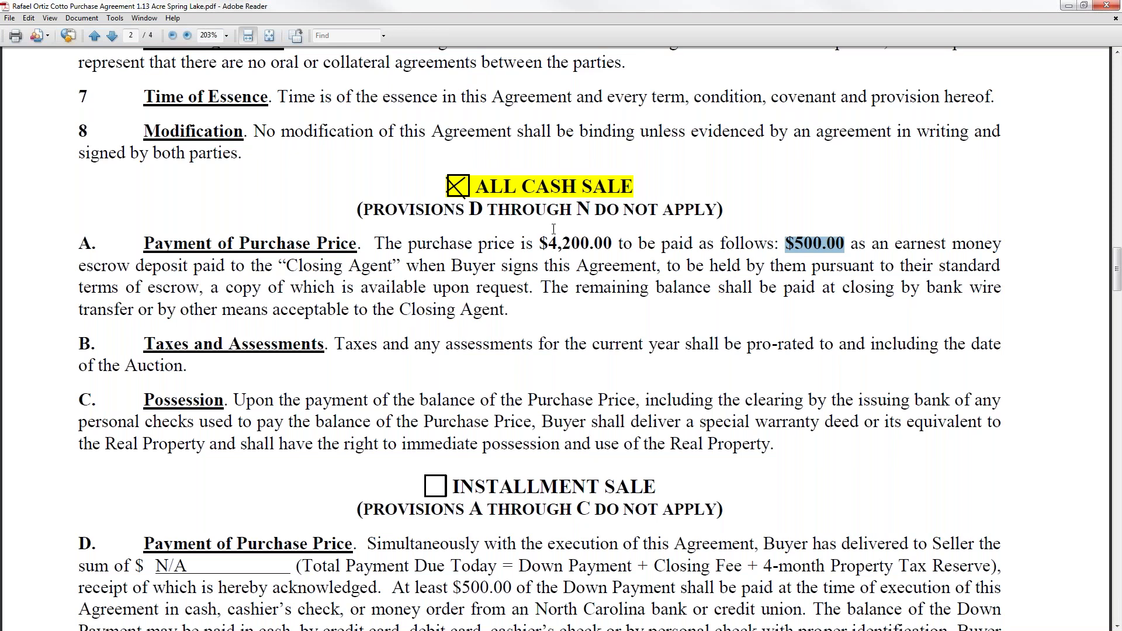
drag(541, 241, 618, 243)
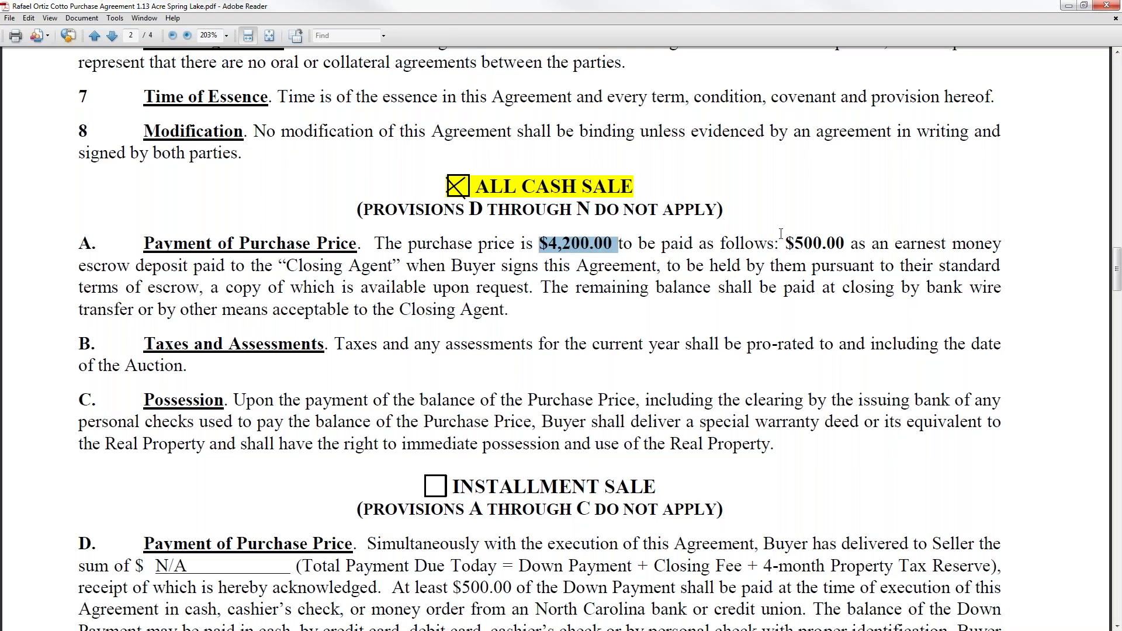
drag(786, 242, 852, 242)
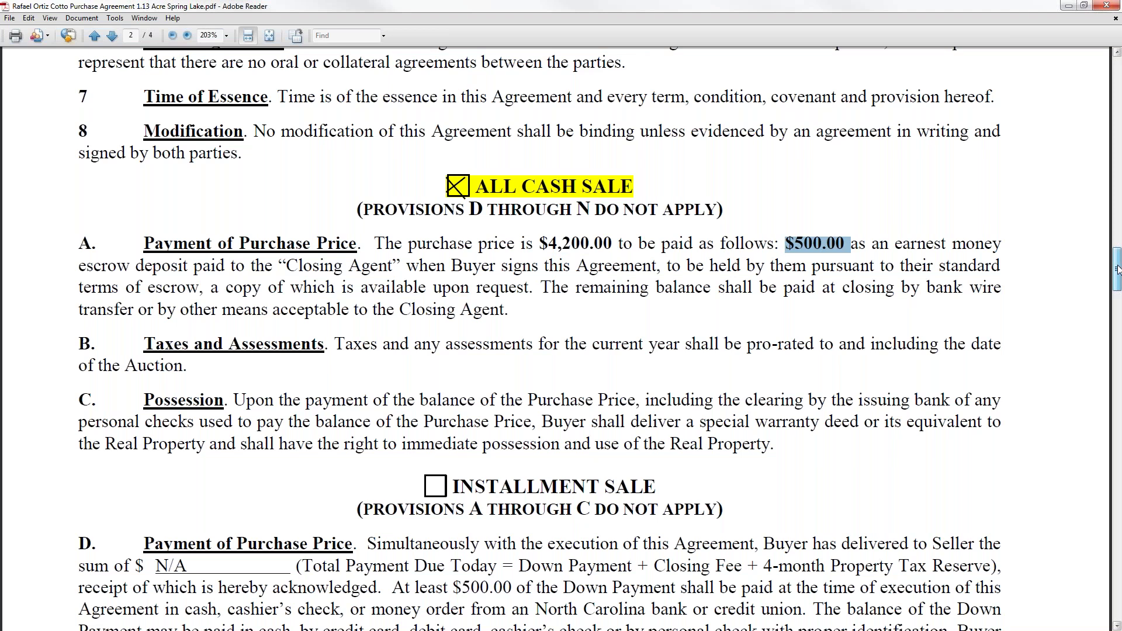
Scroll through pages 2–3 past the signature block to Exhibit "A" on page 4
drag(1117, 269, 1117, 295)
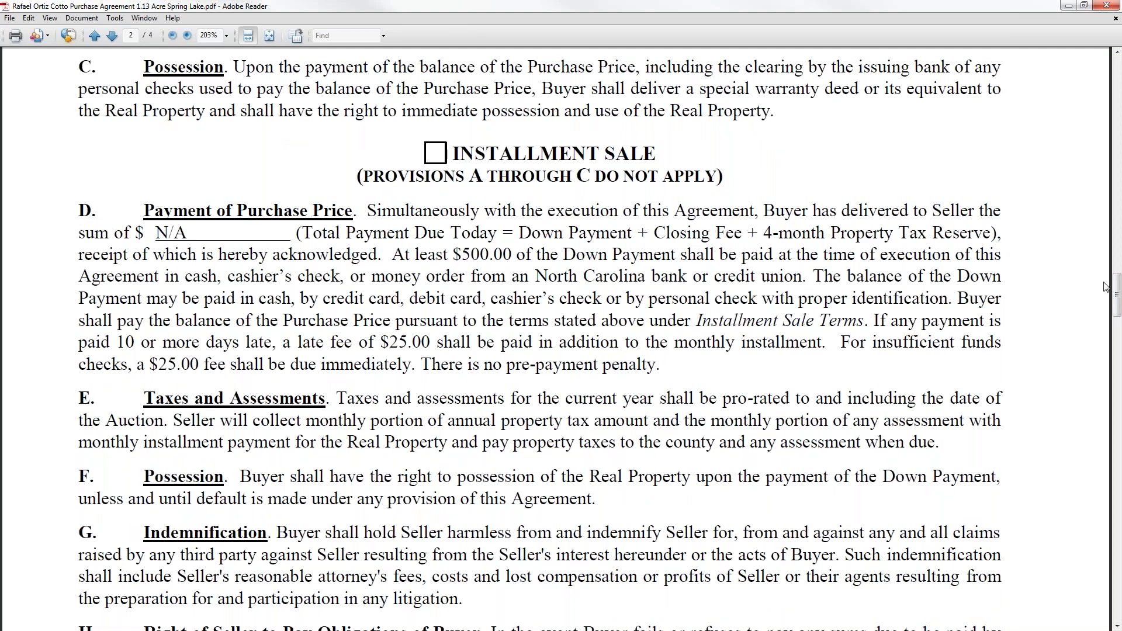
drag(1117, 292, 1117, 411)
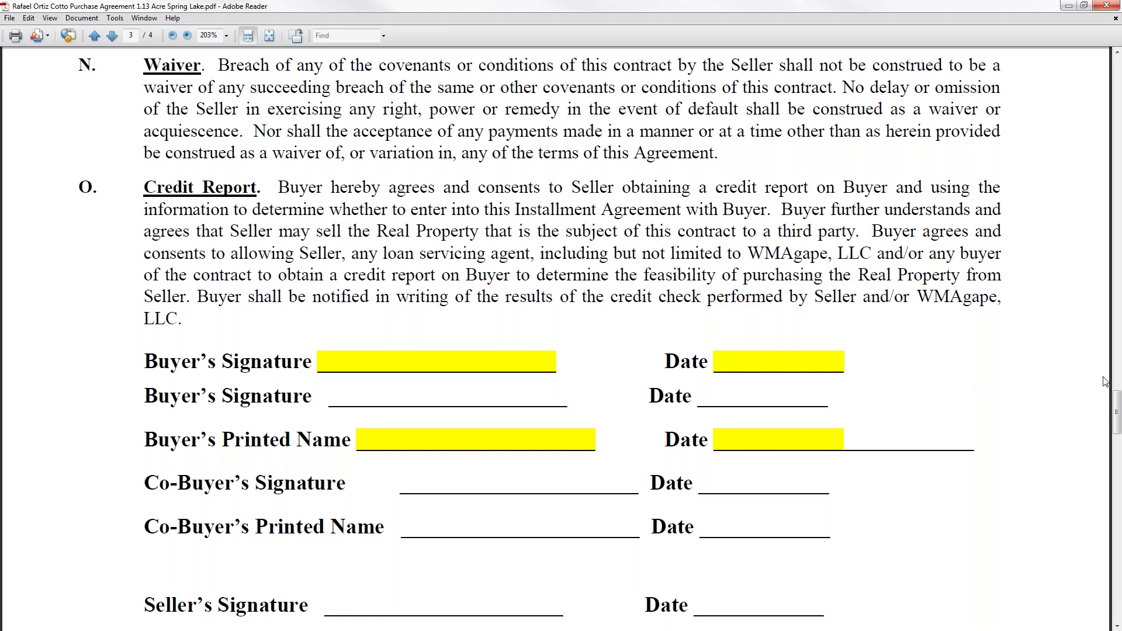
mouse_move(1116, 403)
mouse_down()
mouse_move(1118, 446)
mouse_move(1113, 412)
mouse_up()
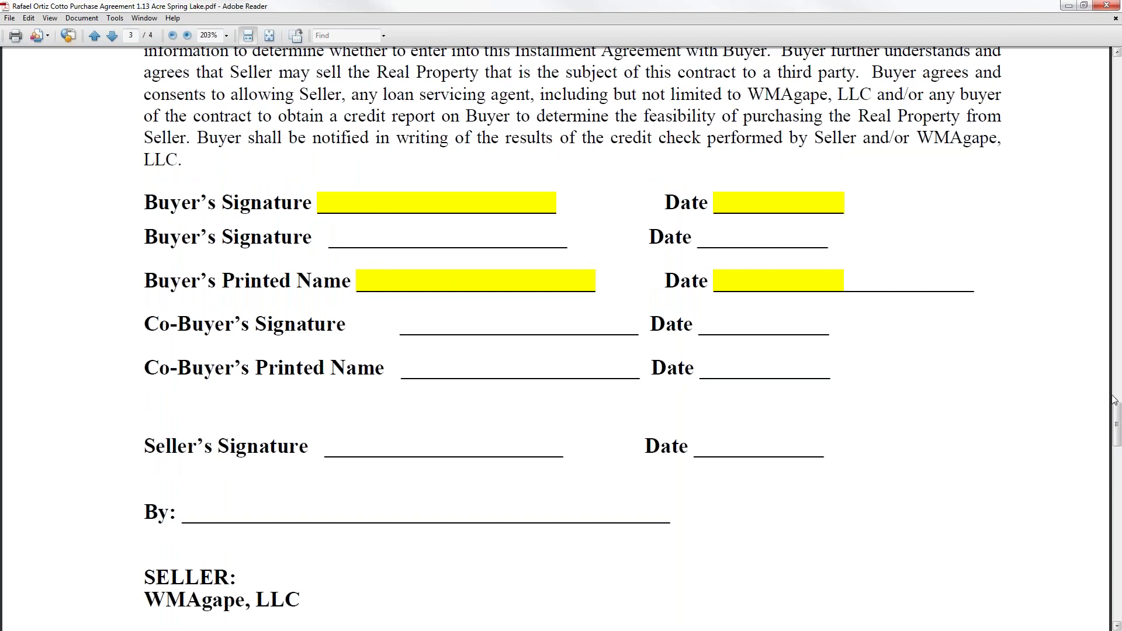
mouse_move(1117, 415)
mouse_down()
mouse_move(1118, 480)
mouse_move(1117, 412)
mouse_up()
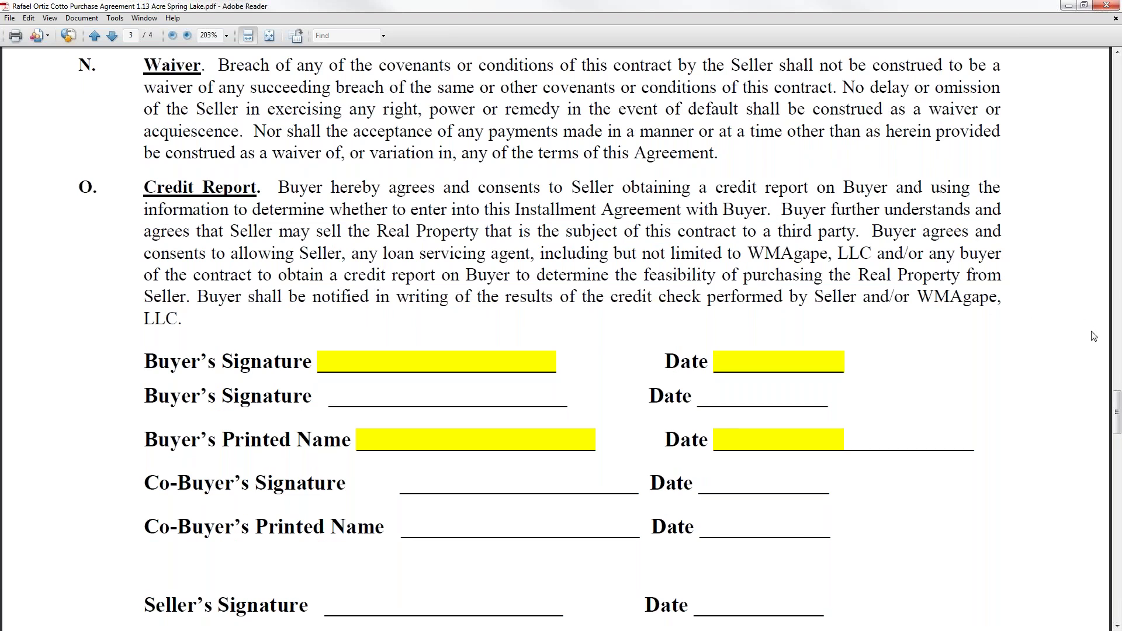
drag(1117, 409, 1116, 488)
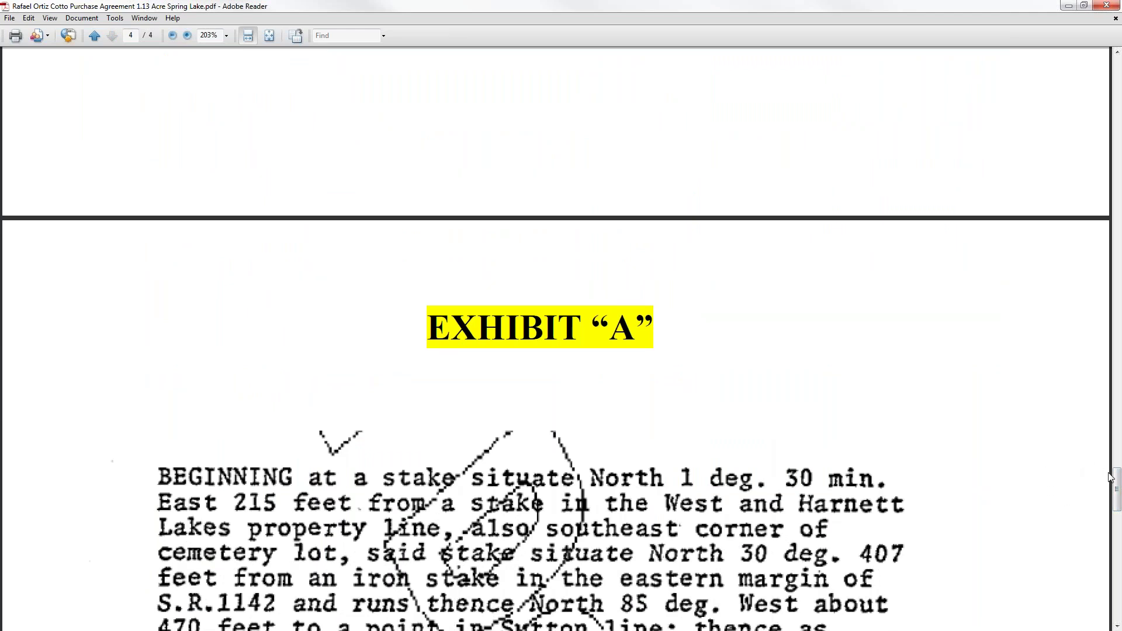
Read the Exhibit "A" legal description, then go back up to clauses H through K on page 2
drag(1117, 482, 1118, 496)
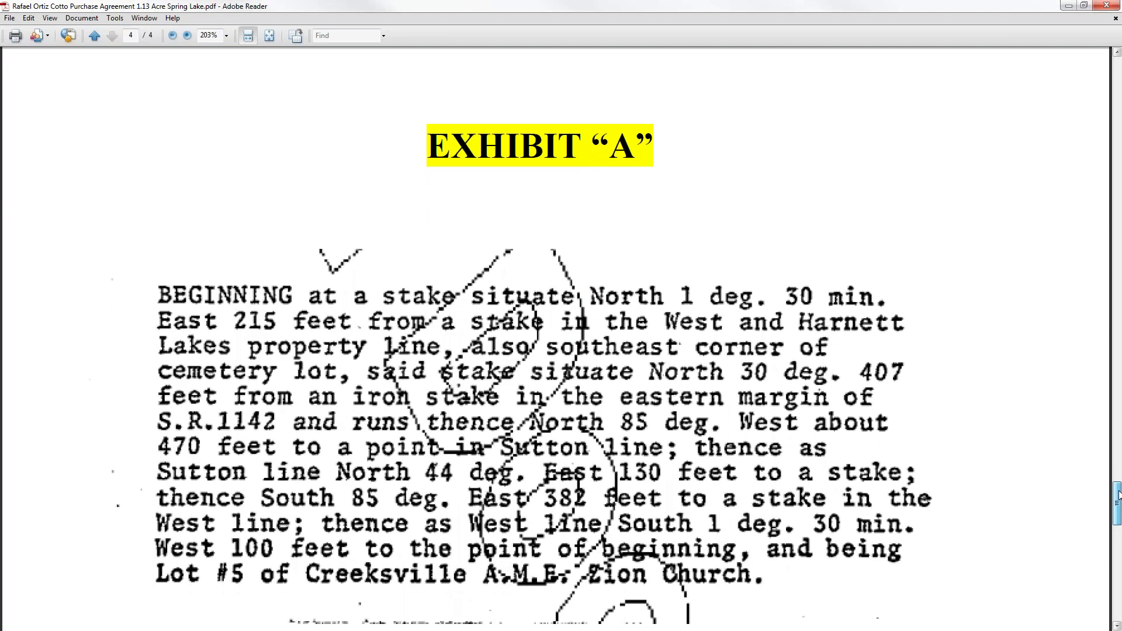
drag(1118, 495, 1118, 493)
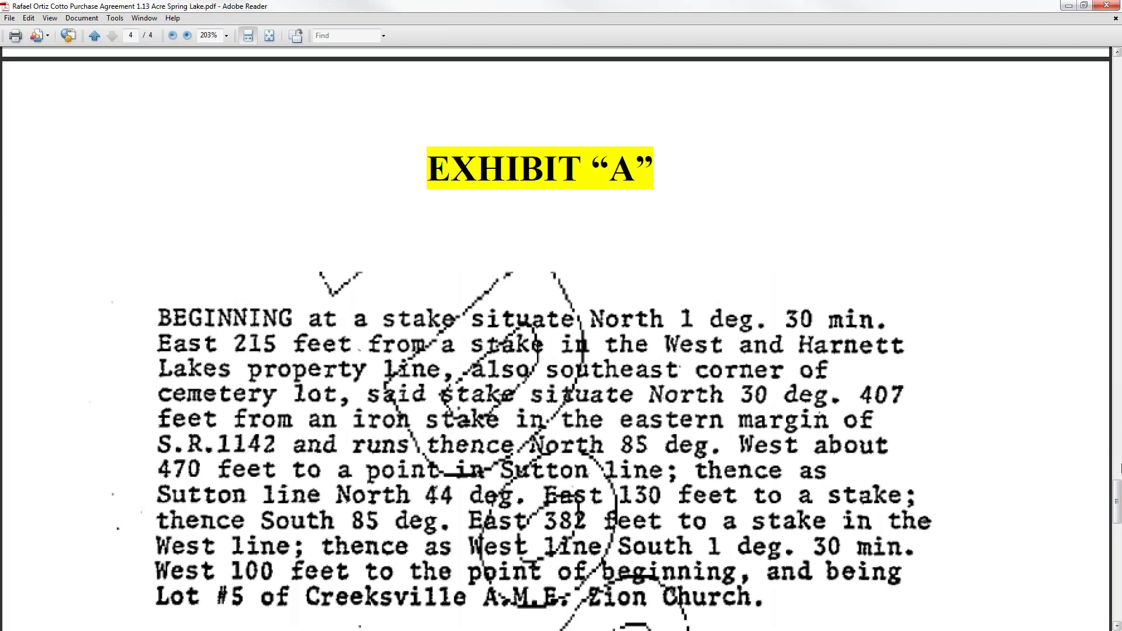
mouse_move(1117, 491)
mouse_down()
mouse_move(1118, 524)
mouse_move(1117, 458)
mouse_move(1077, 321)
mouse_up()
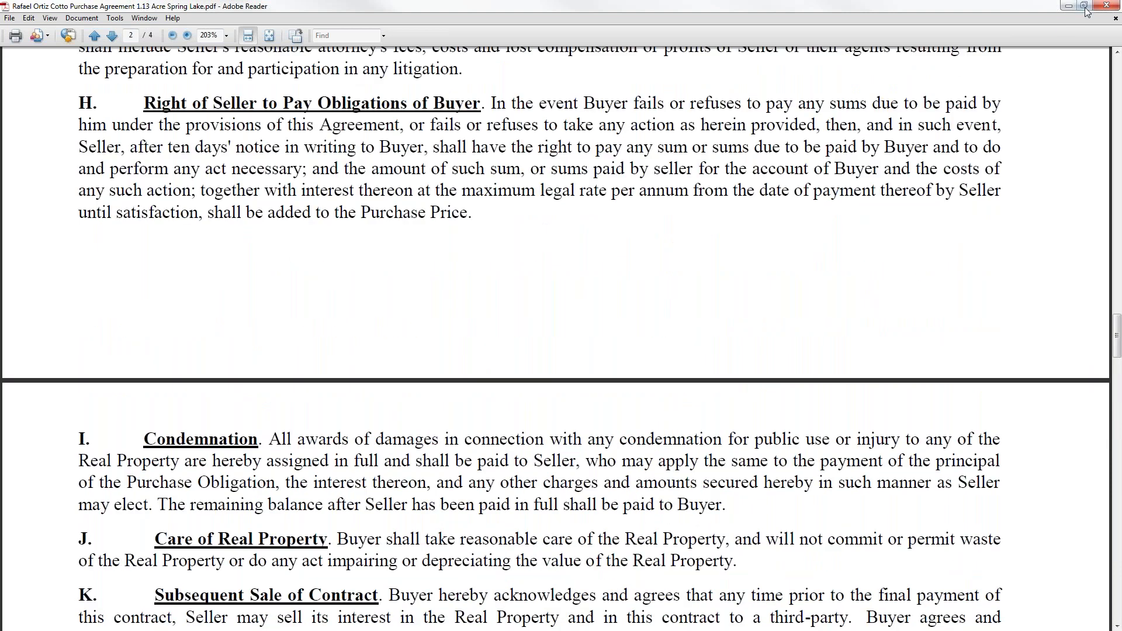
Restore and close the purchase agreement PDF, then bring the Word lease agreement into view
click(1084, 7)
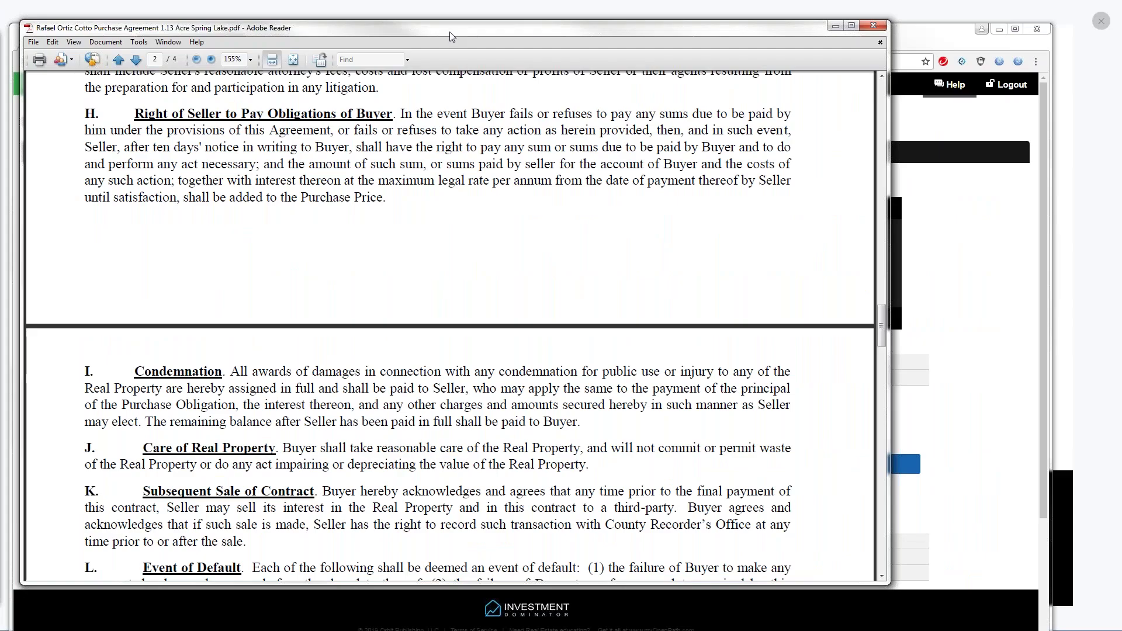
drag(882, 322, 881, 100)
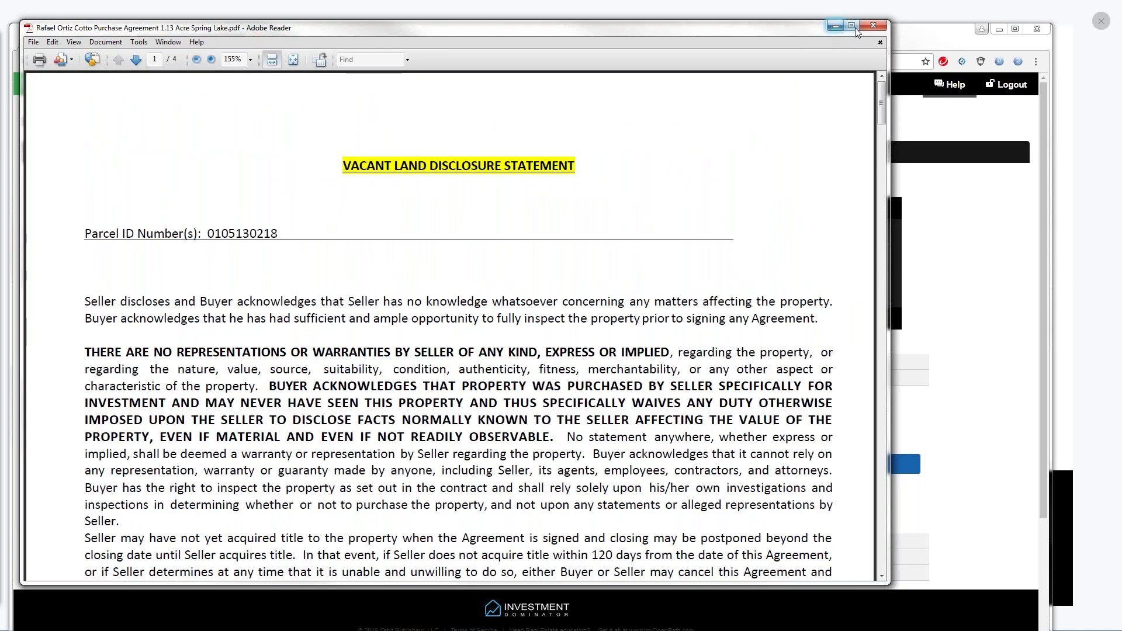
click(866, 27)
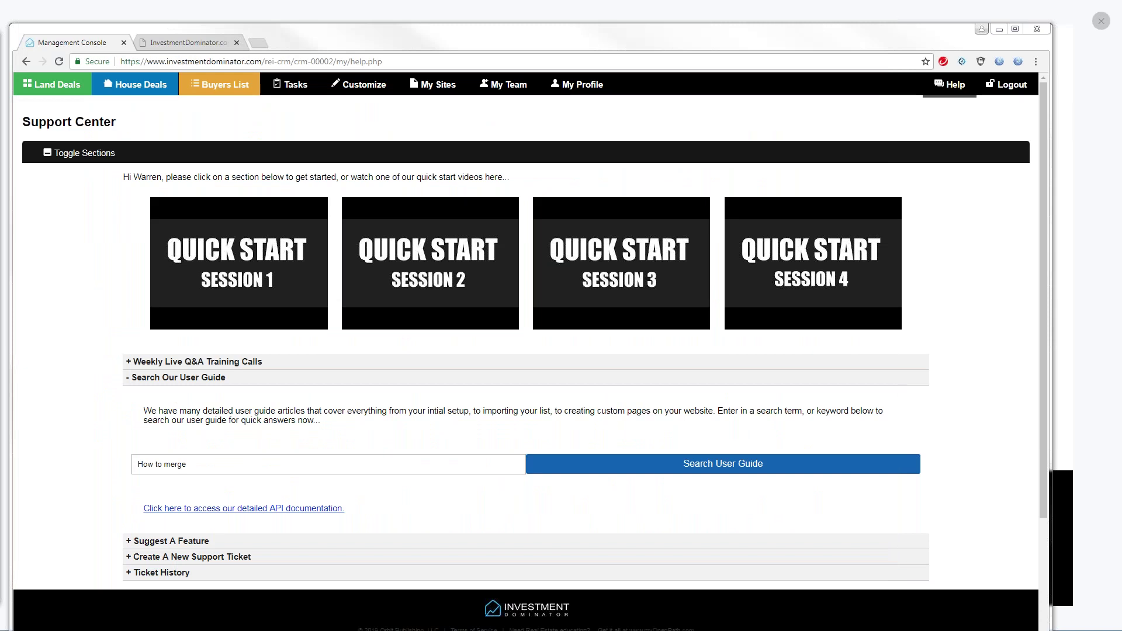
drag(0, 36, 500, 37)
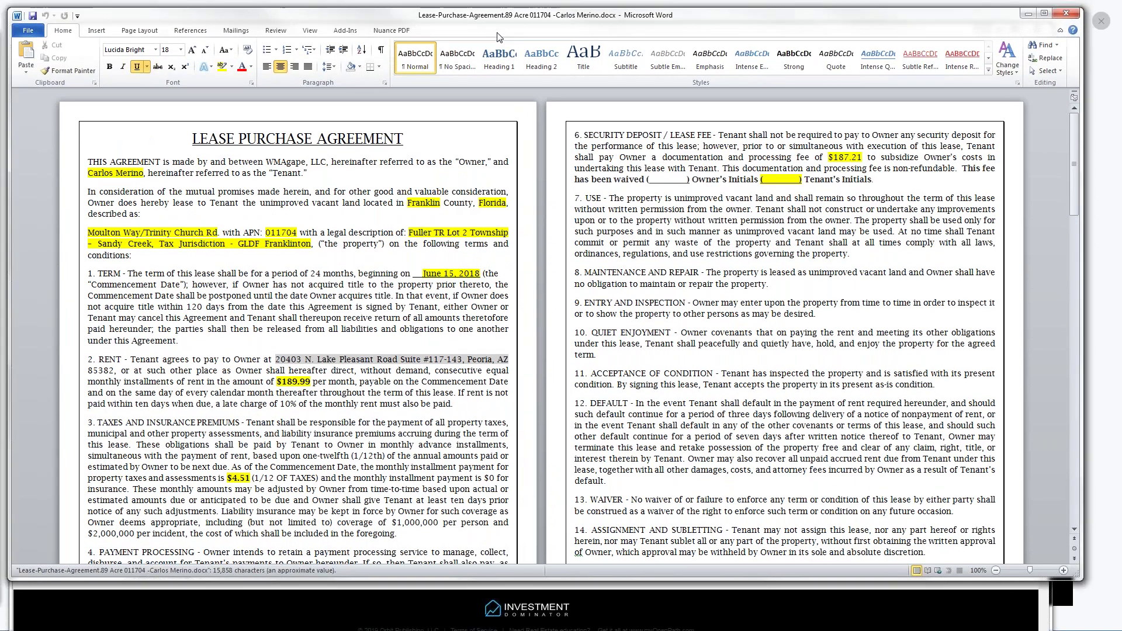
Set the lease purchase agreement's zoom to 200% from the View ribbon
click(140, 32)
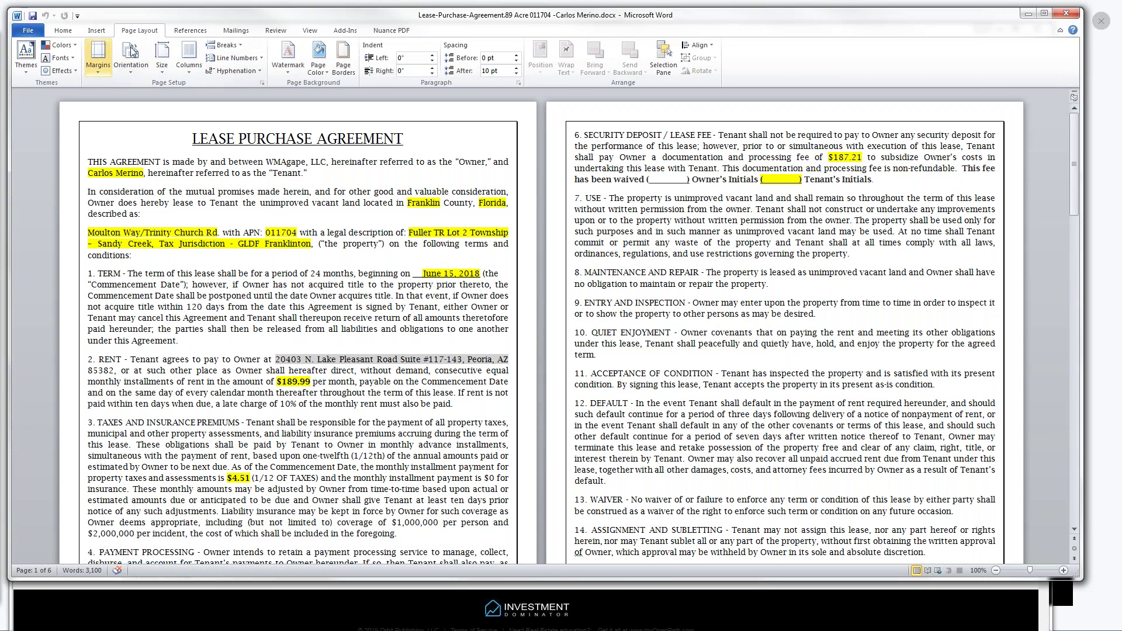
click(308, 32)
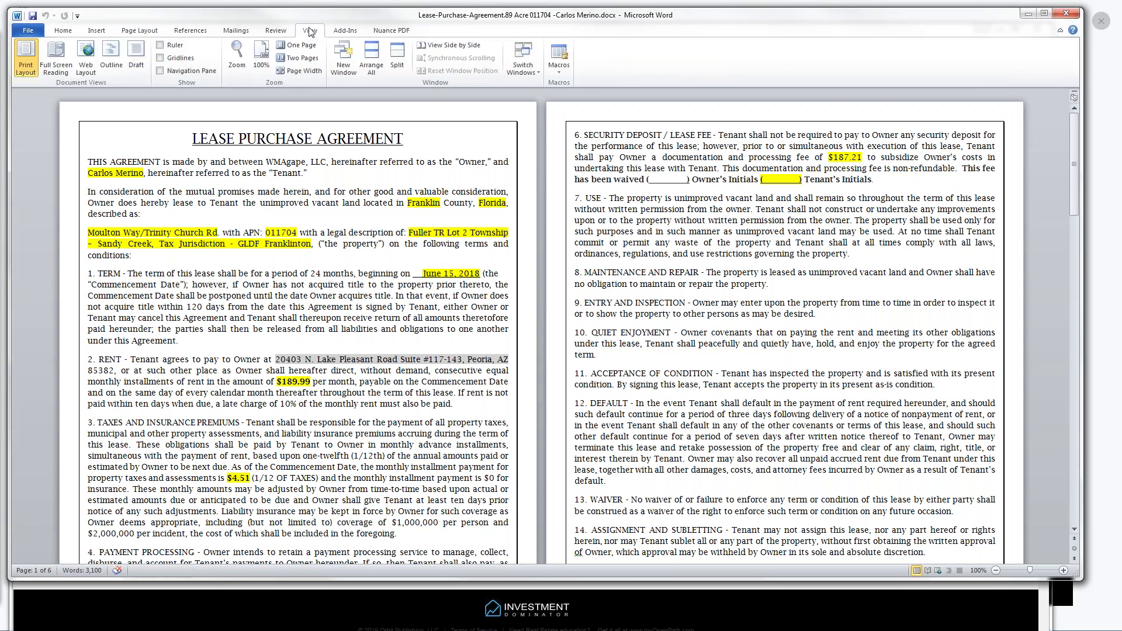
click(238, 54)
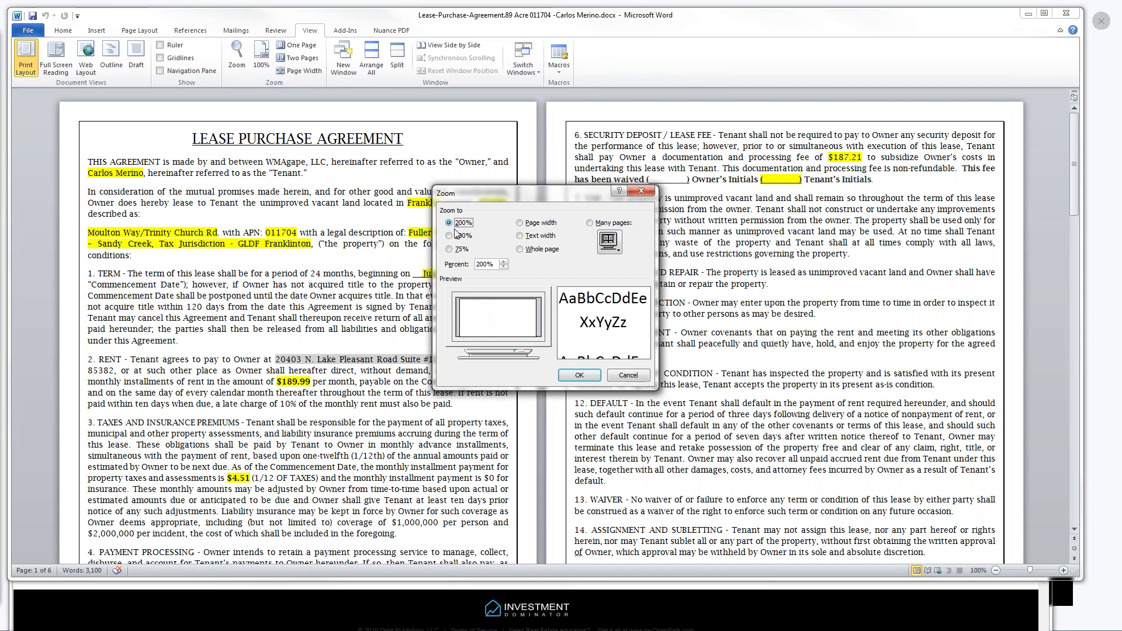
click(579, 375)
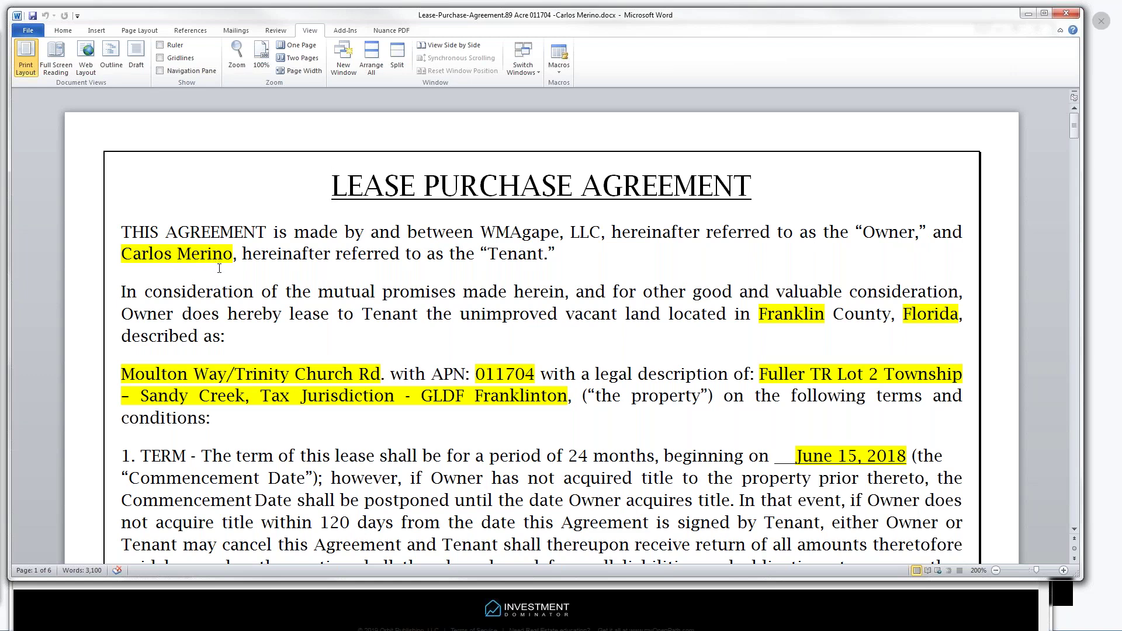
drag(232, 263, 121, 263)
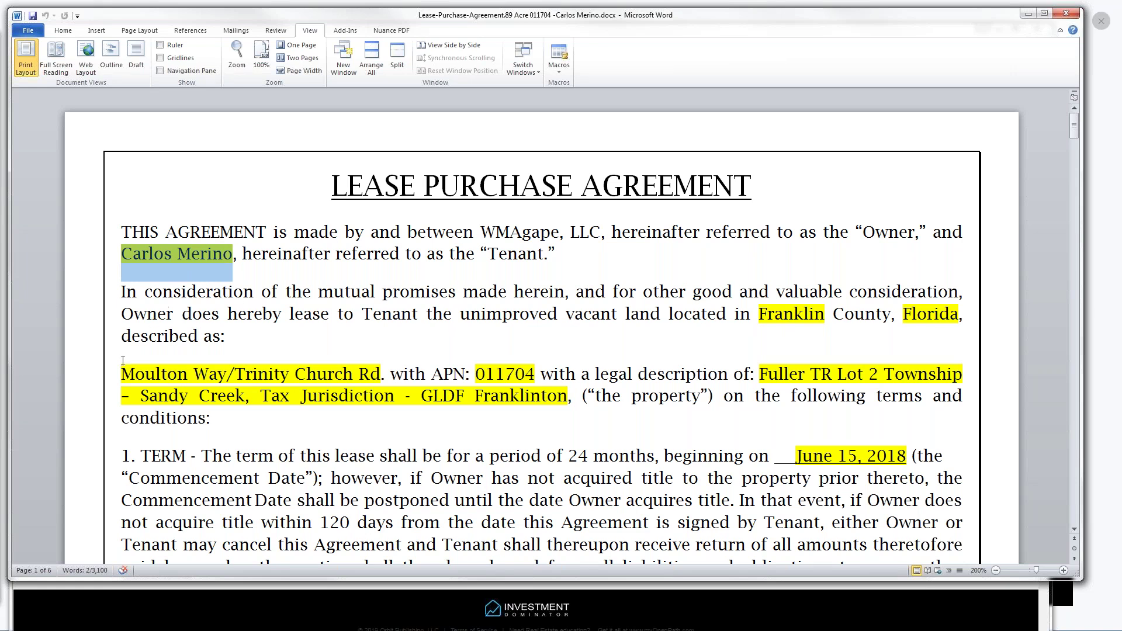
drag(125, 374, 383, 368)
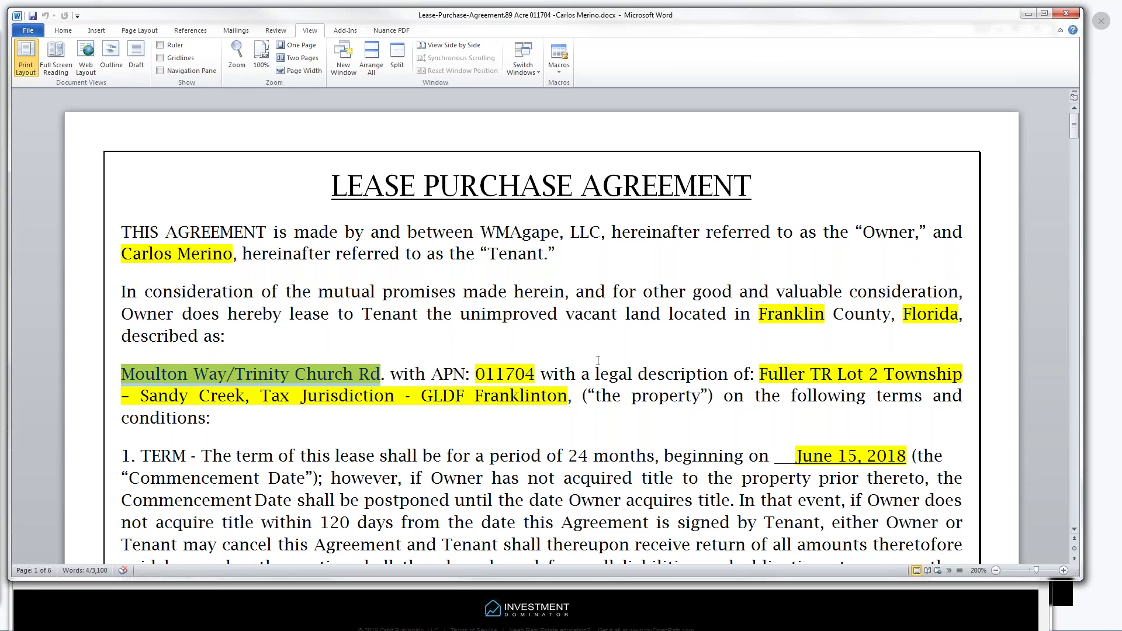
drag(1078, 136, 1081, 139)
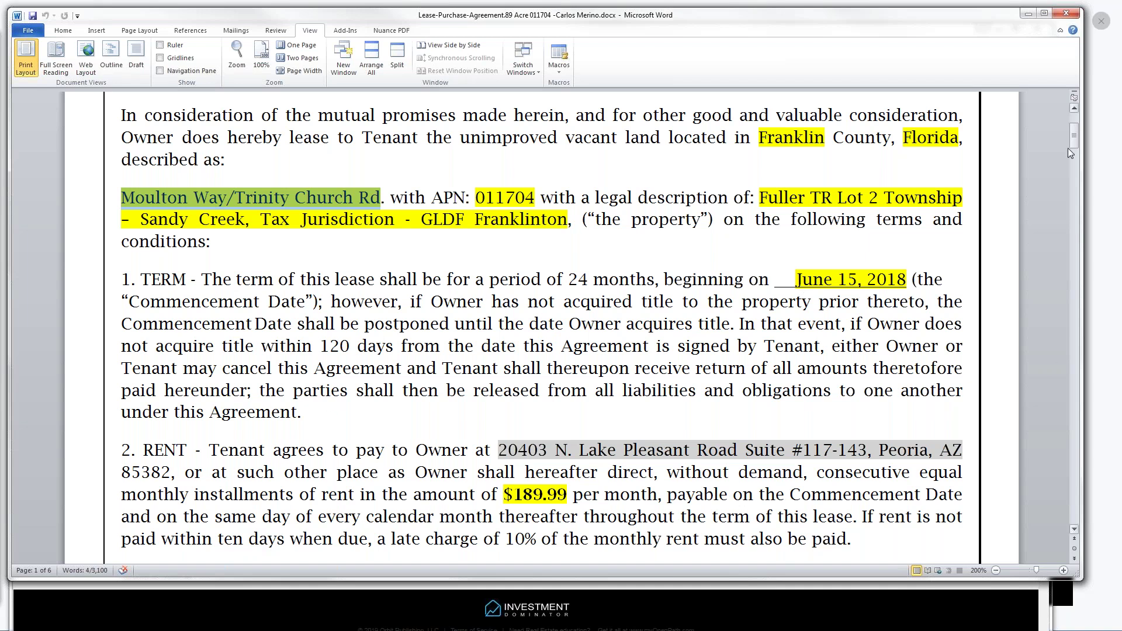
drag(1074, 137, 1076, 146)
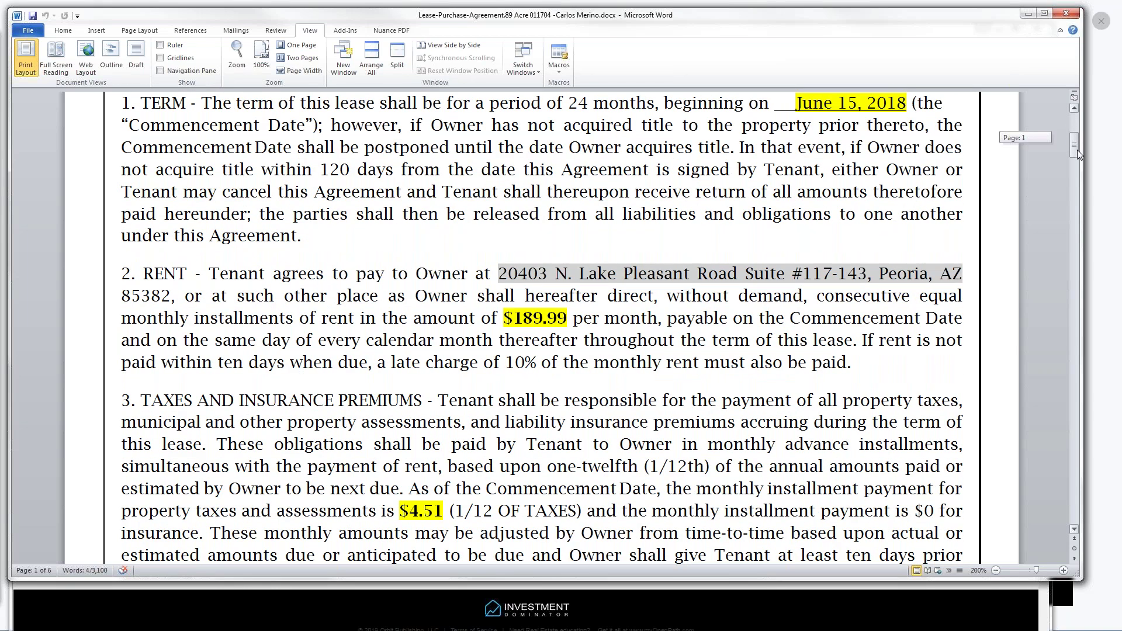
Scroll through the rent, tax and $212.50 total payment clauses to paragraph 6's $187.21 processing fee
scroll(846, 173, down, 4)
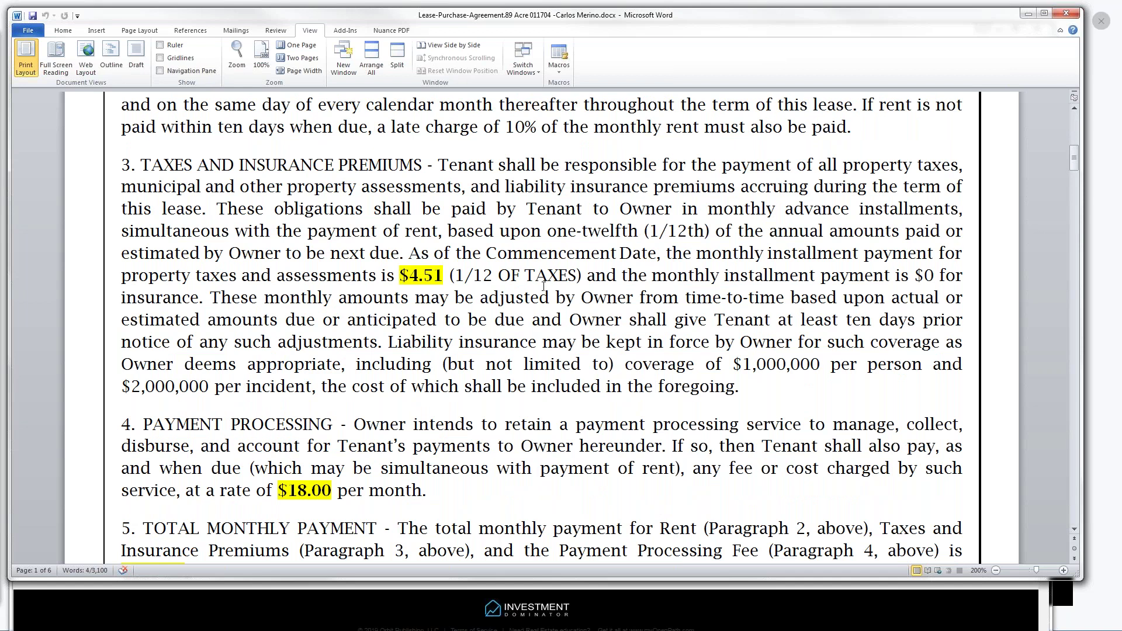
drag(1075, 156, 1074, 165)
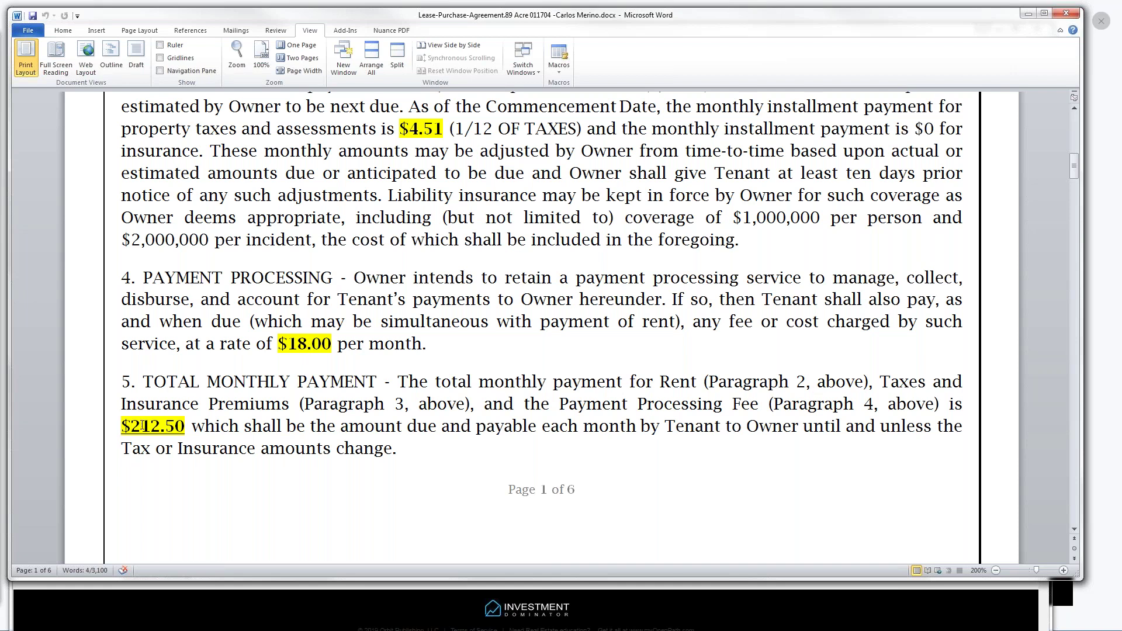
drag(1074, 171, 1081, 188)
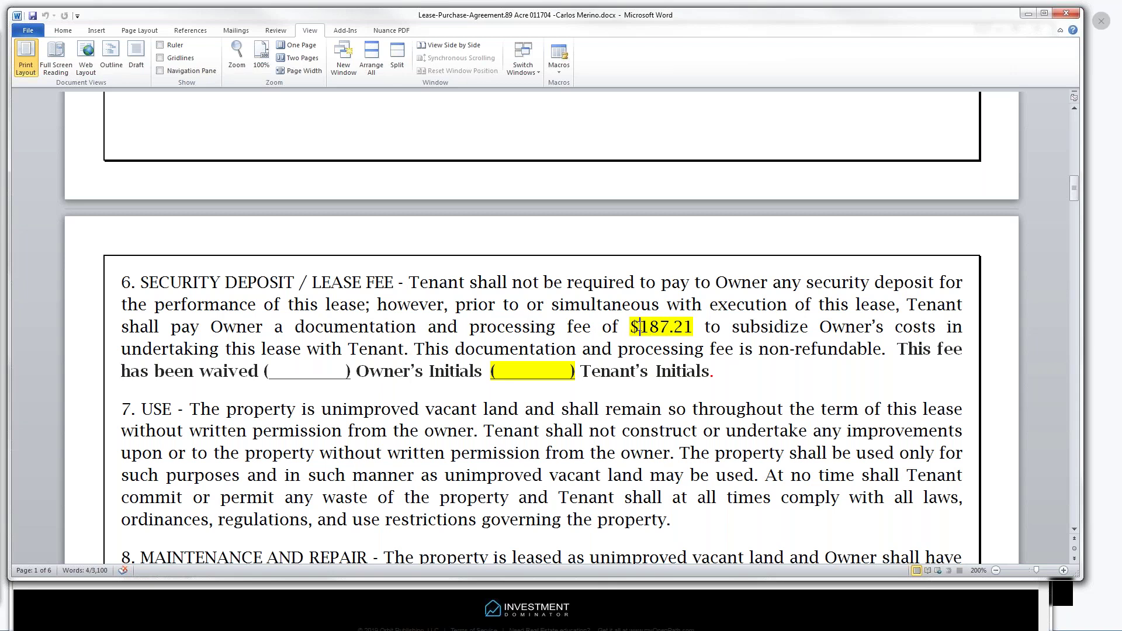
Select the 187.21 fee and scroll to clause 22's $8,000.00 purchase price terms
drag(640, 326, 688, 326)
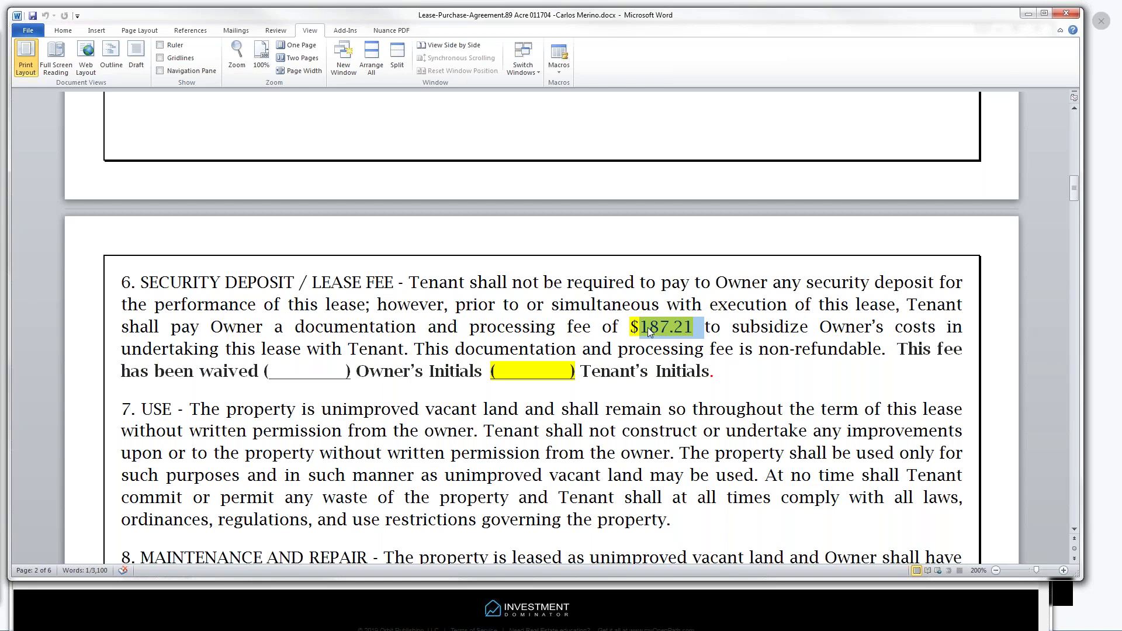
drag(1075, 195, 1118, 343)
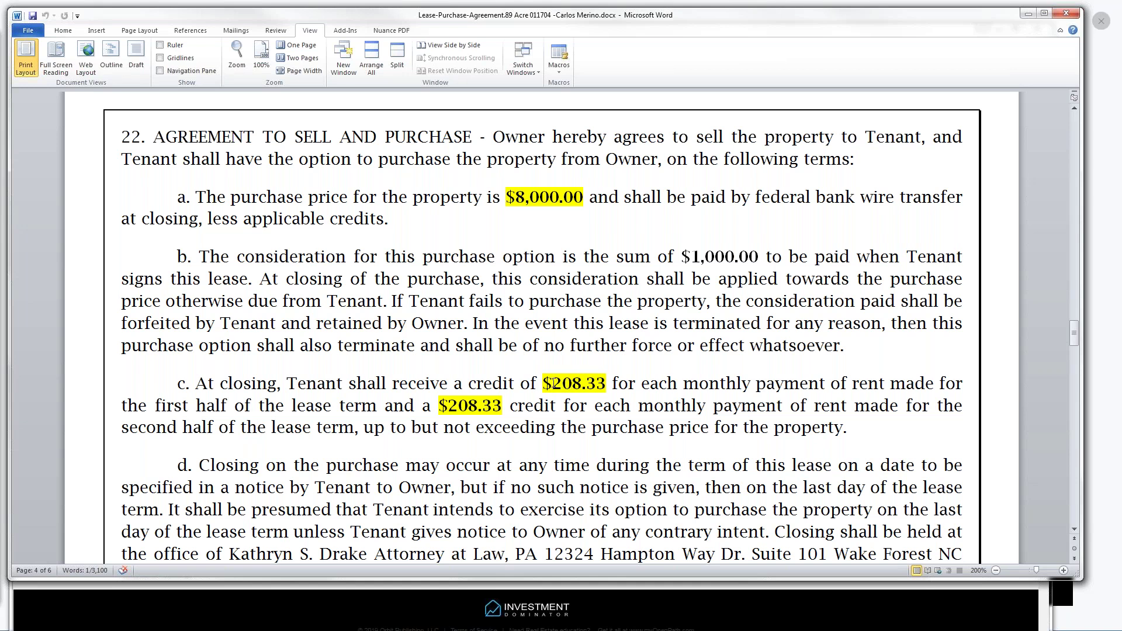
Select the $208.33 rent credit, review down to the notary section and back to page 1, then close Word
drag(543, 383, 602, 383)
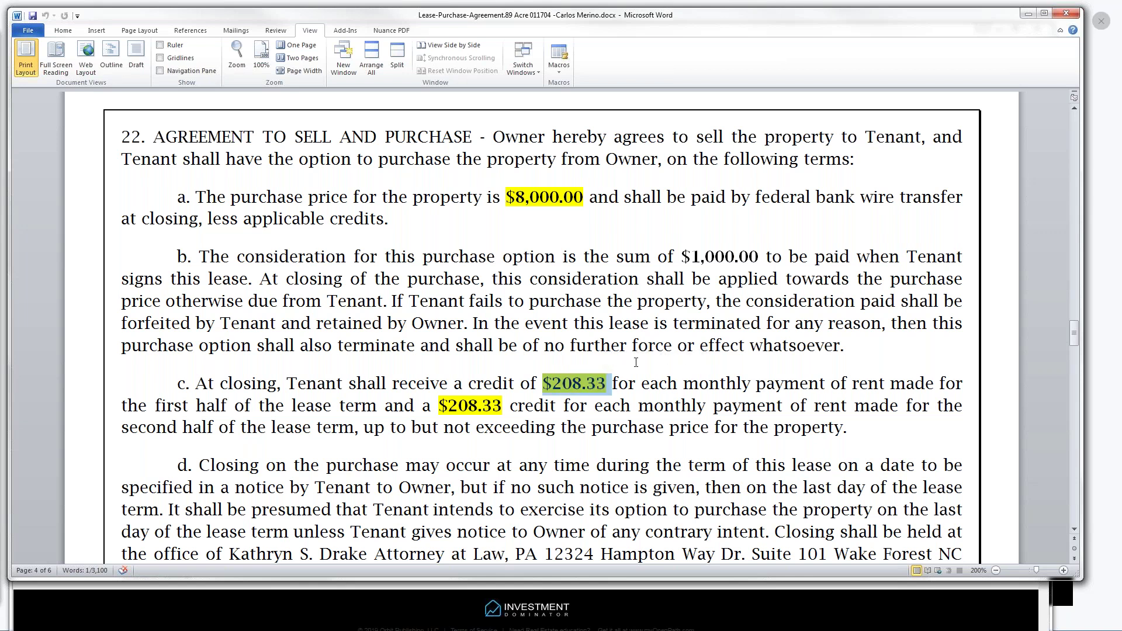
drag(1072, 330, 1074, 359)
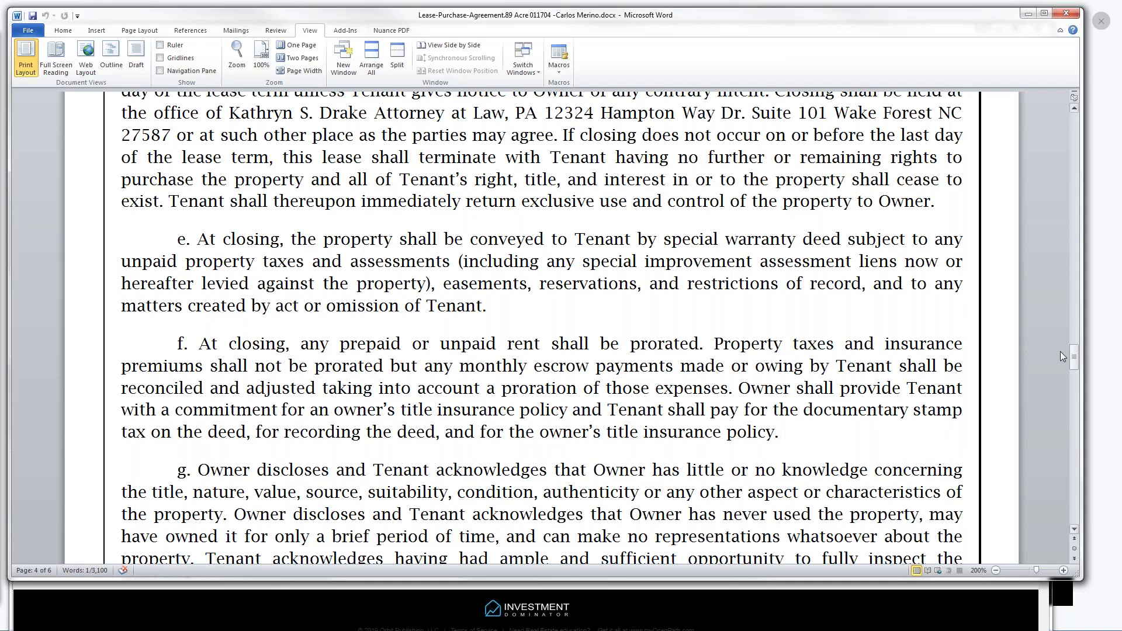
mouse_move(1075, 355)
mouse_down()
mouse_move(1074, 442)
mouse_move(1061, 393)
mouse_move(1065, 466)
mouse_up()
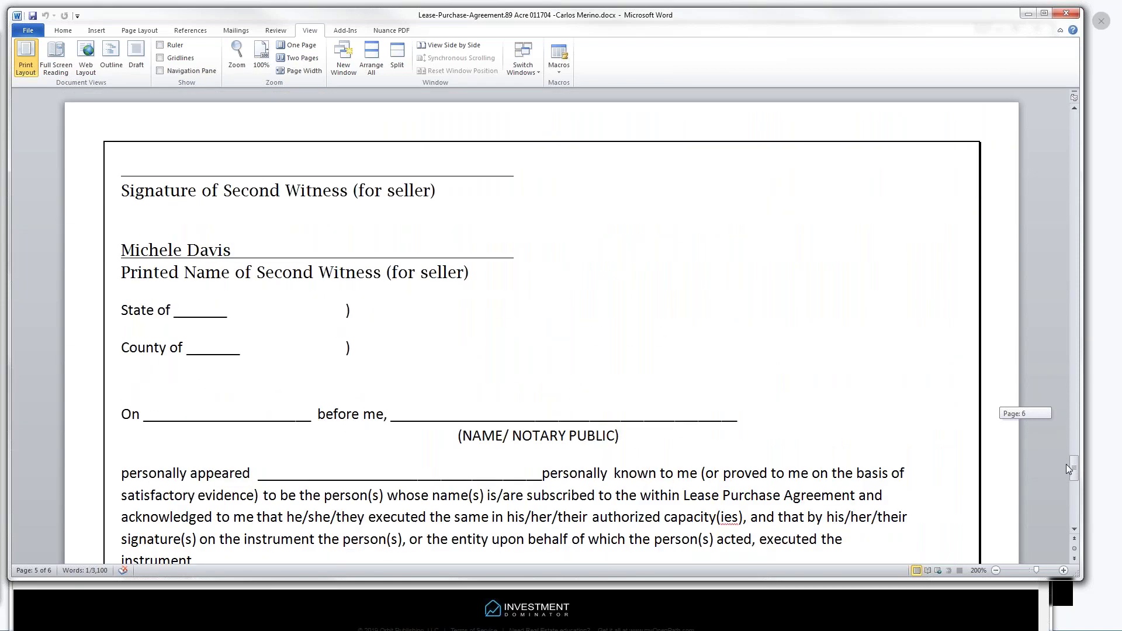
drag(1065, 464, 1066, 464)
drag(1078, 468, 1053, 121)
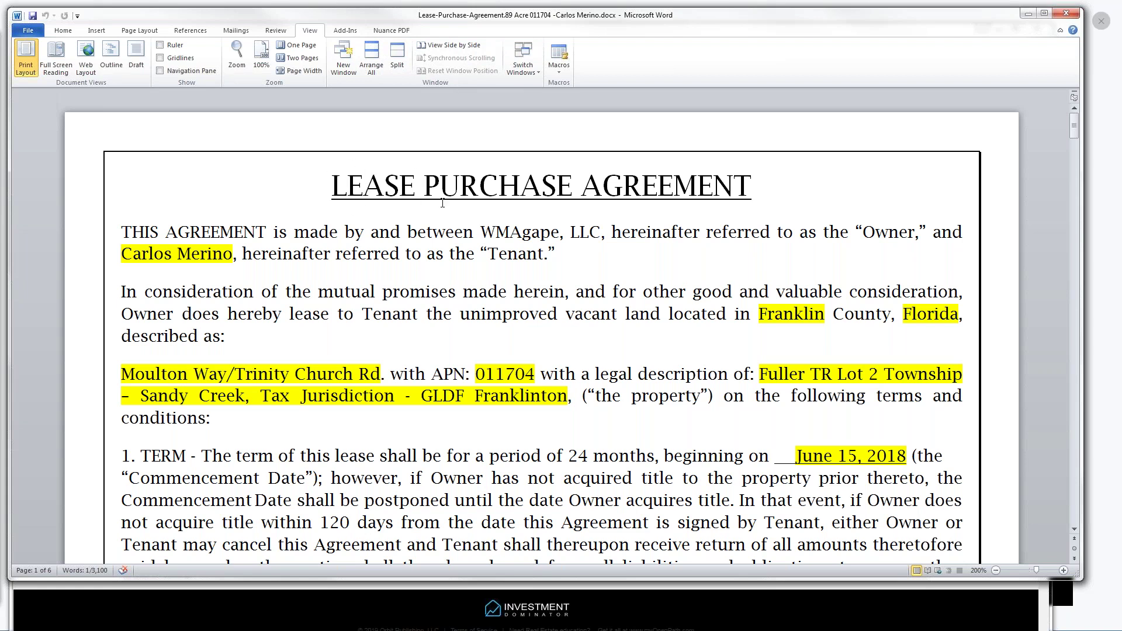
click(1066, 16)
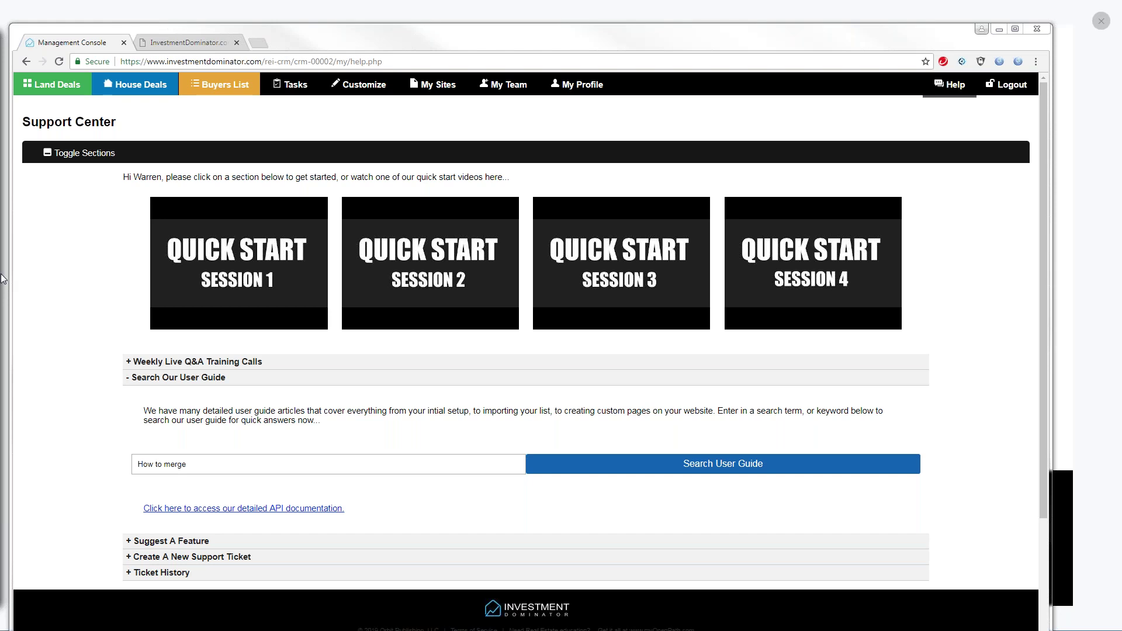
Open the Land Deals list from the Investment Dominator top menu
click(52, 87)
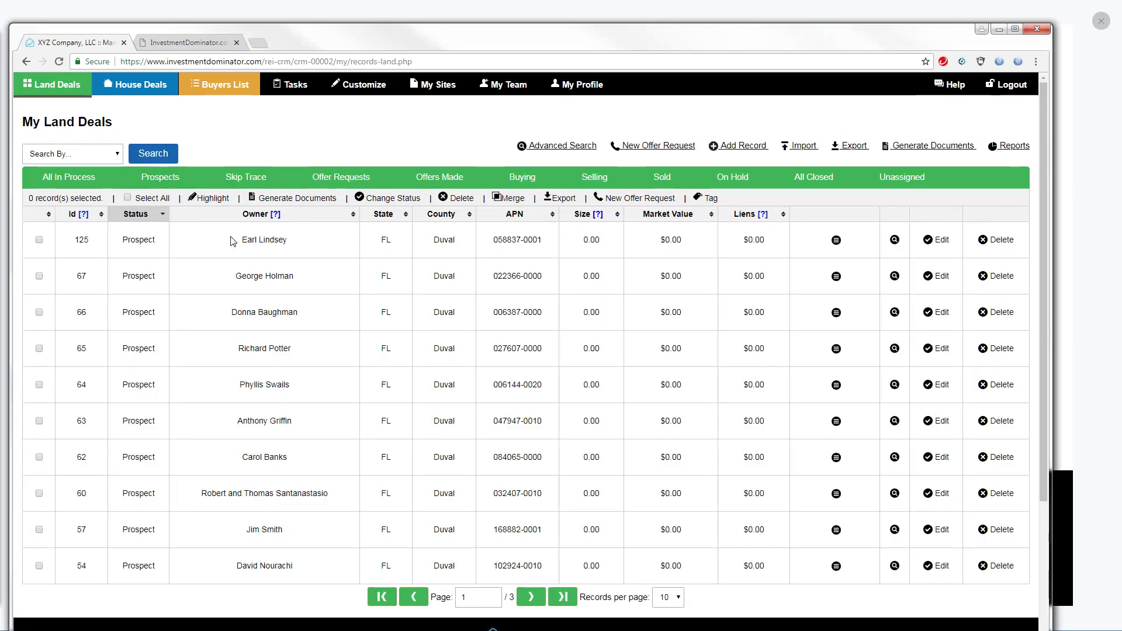
Select property 67, open it for editing and note its Owner's Id, 19
click(40, 278)
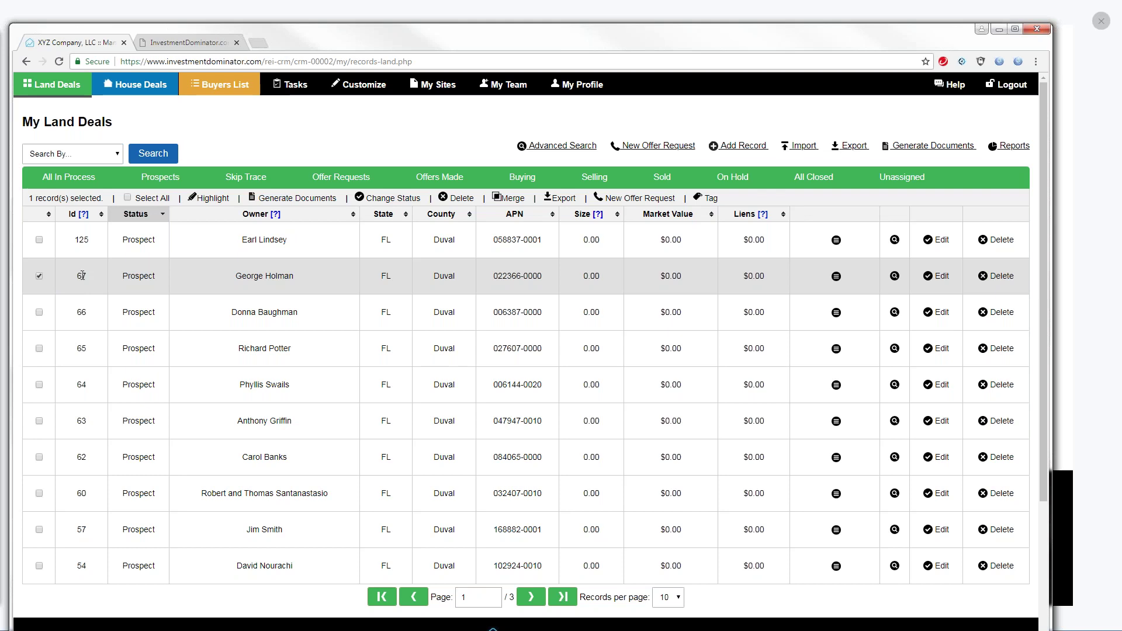
double_click(82, 275)
click(939, 278)
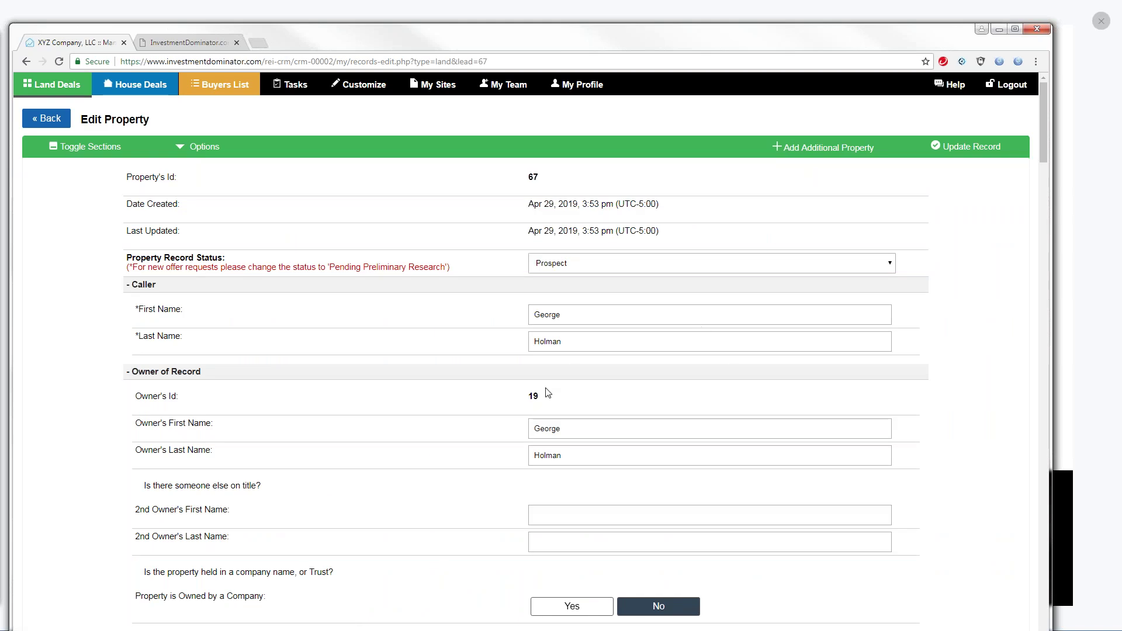
double_click(530, 397)
Return to the land deals list and start Generate Documents for record 67
click(51, 122)
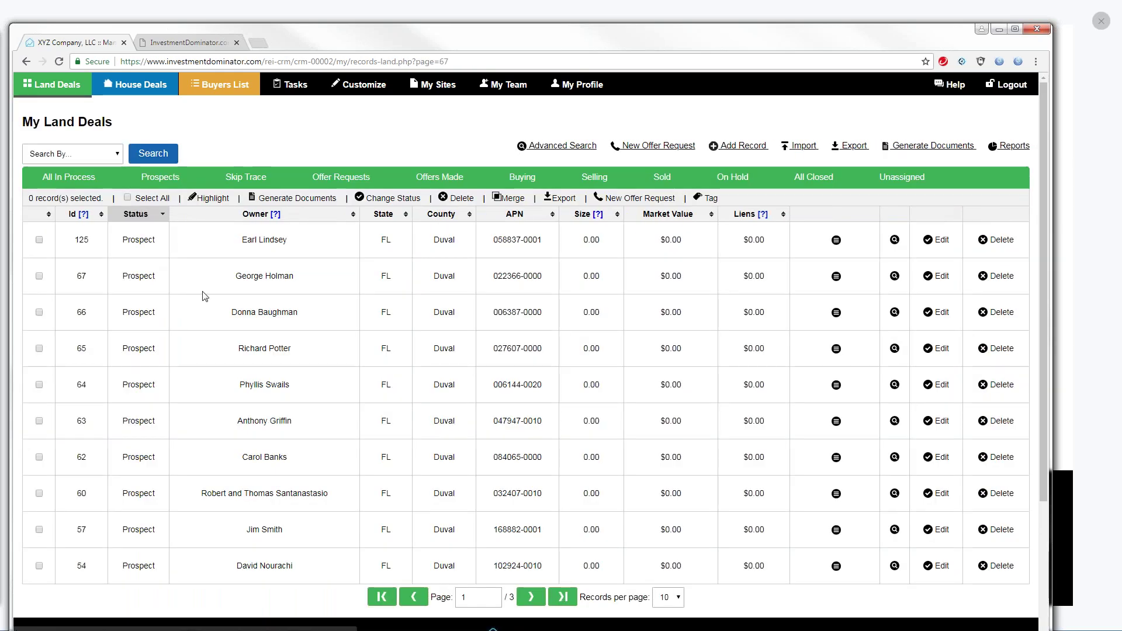
click(39, 276)
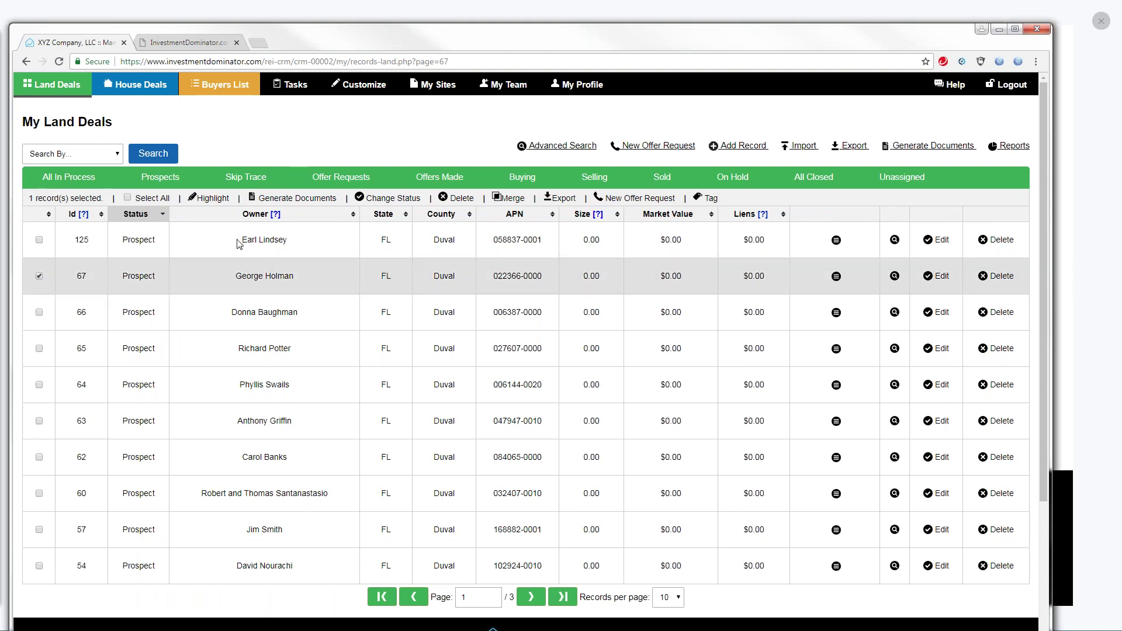
click(293, 198)
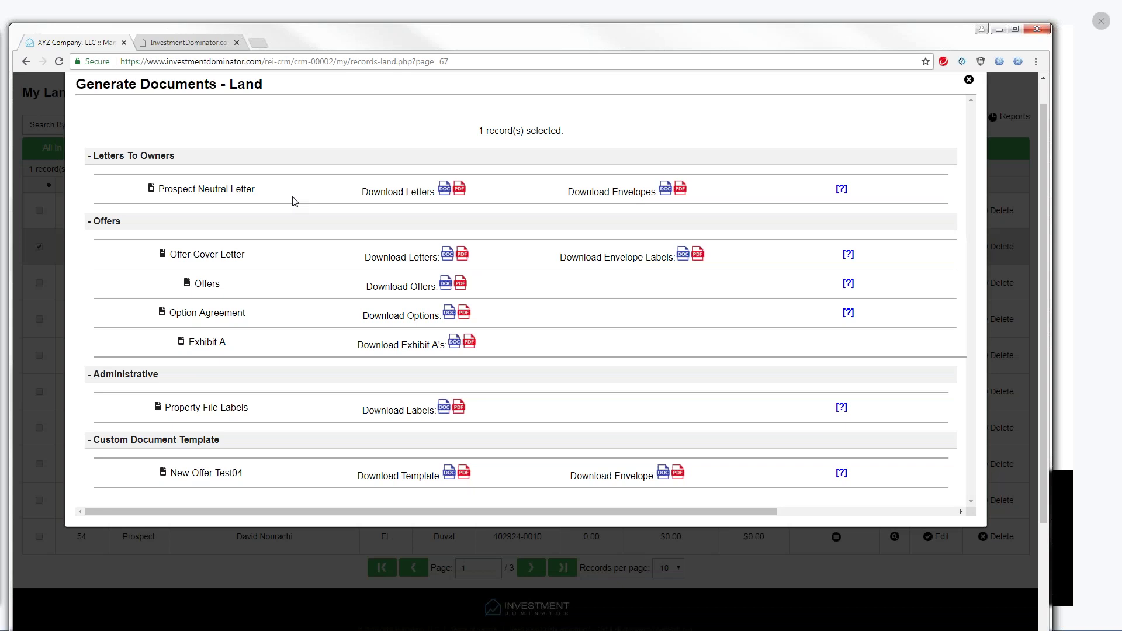
Download the Prospect Neutral Letter as a DOC file and open it in Word
click(446, 191)
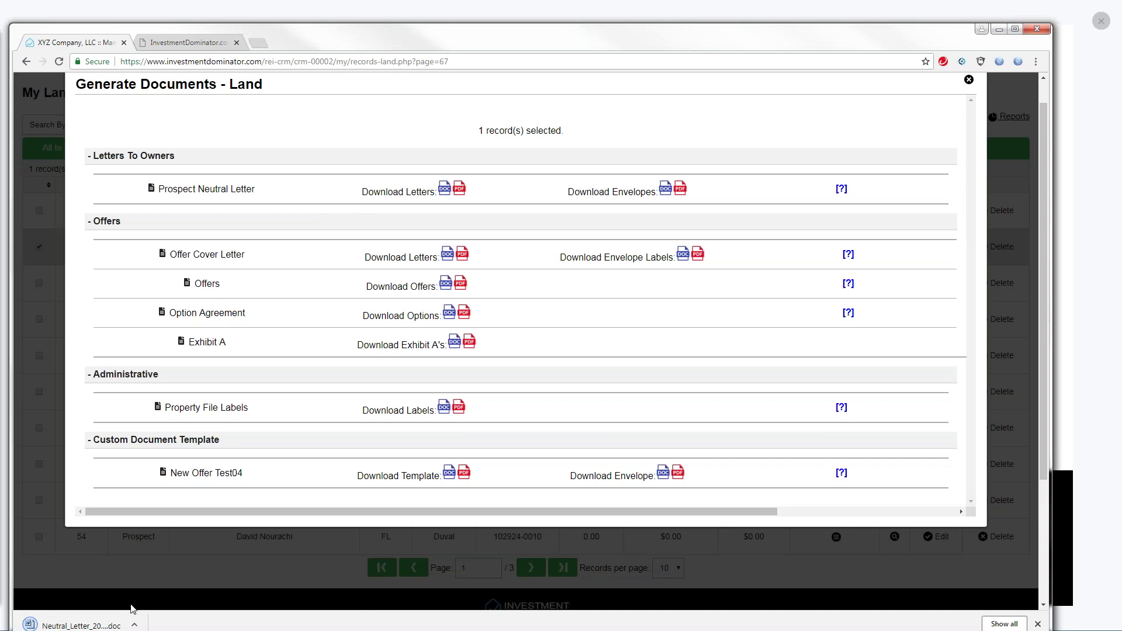
click(134, 626)
click(154, 548)
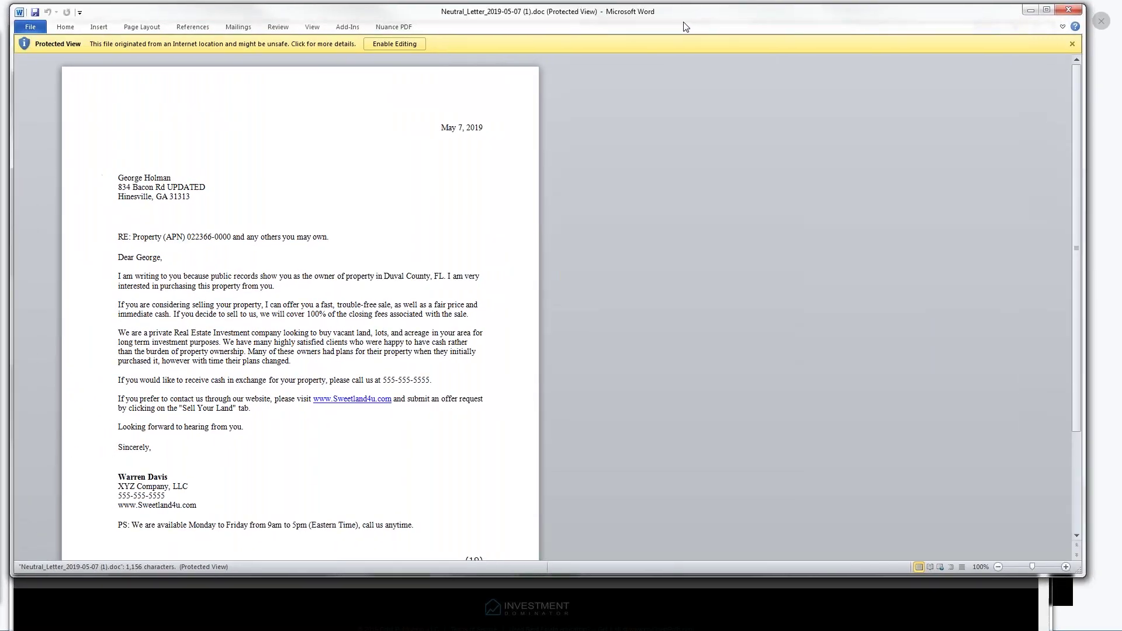
Check the letter's (19) owner code, then minimize Word and close Generate Documents
drag(1078, 163, 1079, 210)
double_click(472, 490)
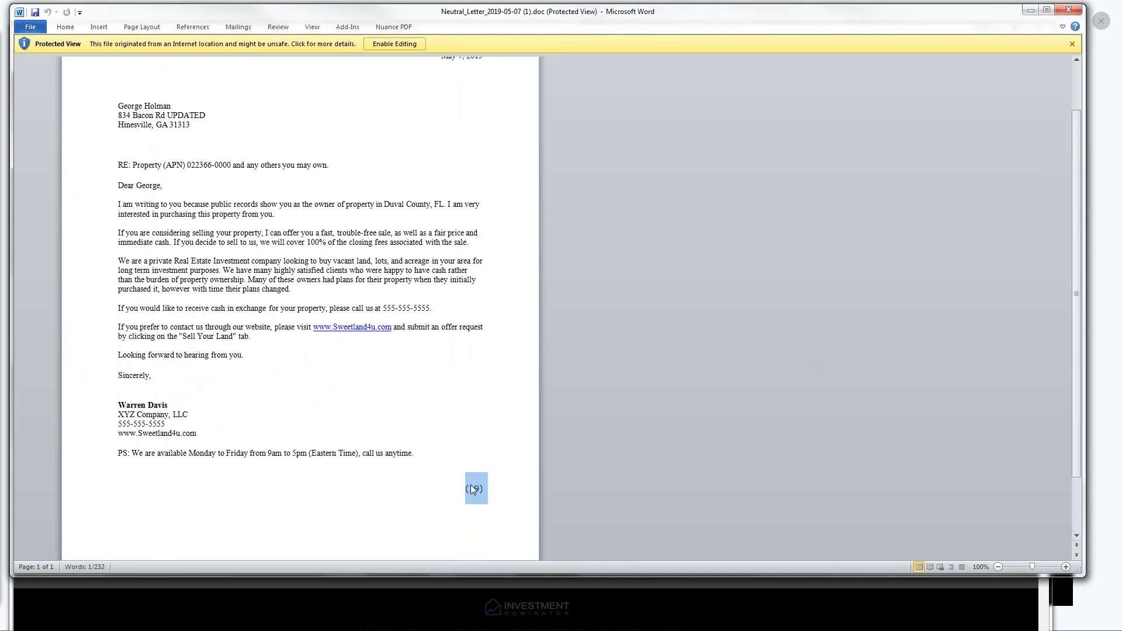
click(1026, 12)
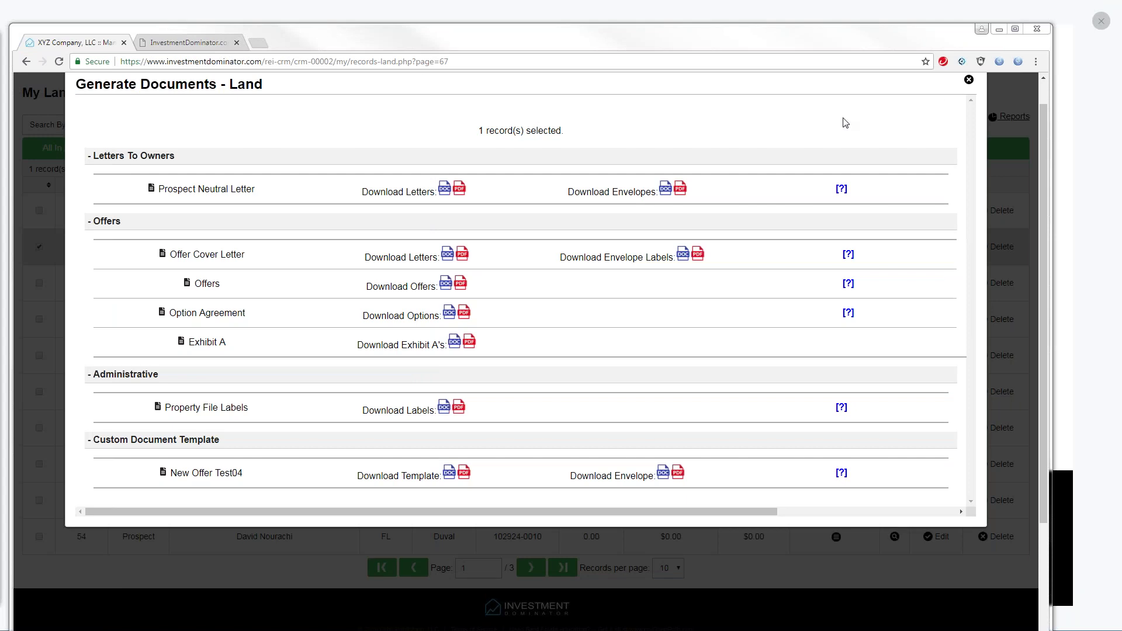
click(968, 80)
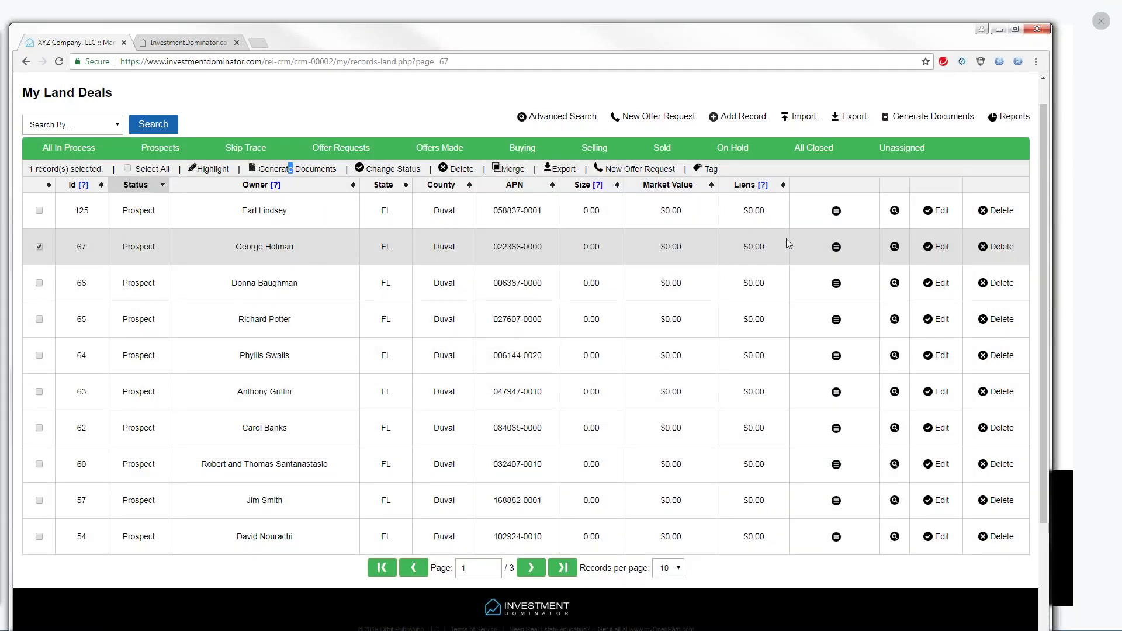
Open property 67 in Edit Property and highlight Owner's Id 19
click(946, 248)
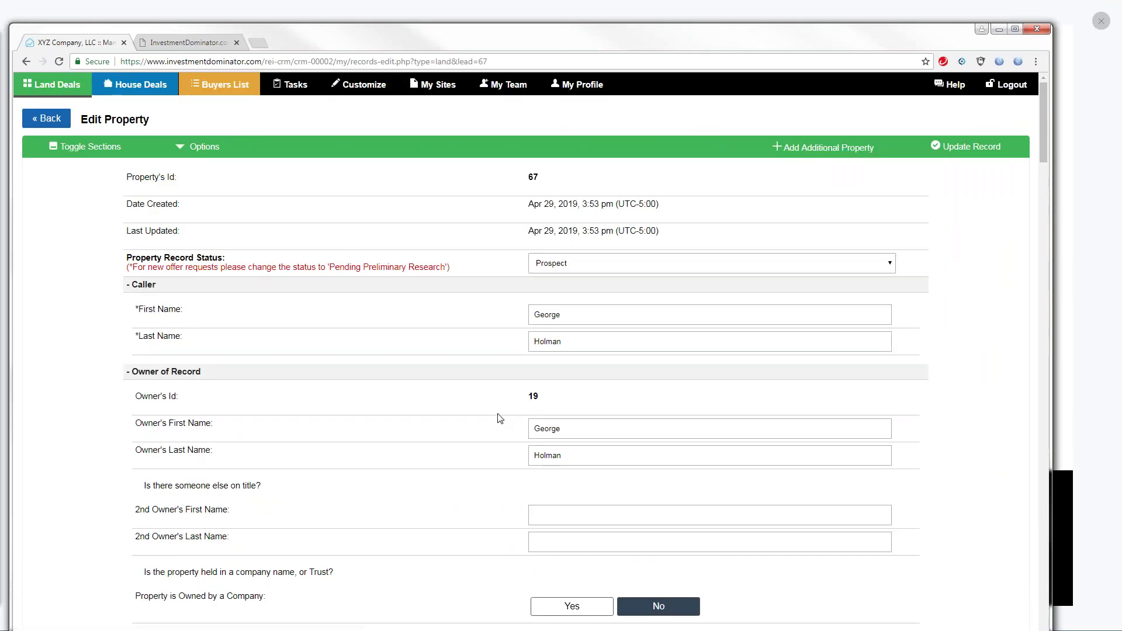
drag(180, 398, 134, 396)
double_click(532, 396)
Compare owner id 19 with the Word letter, then return to the list and tick row 67
drag(0, 222, 599, 46)
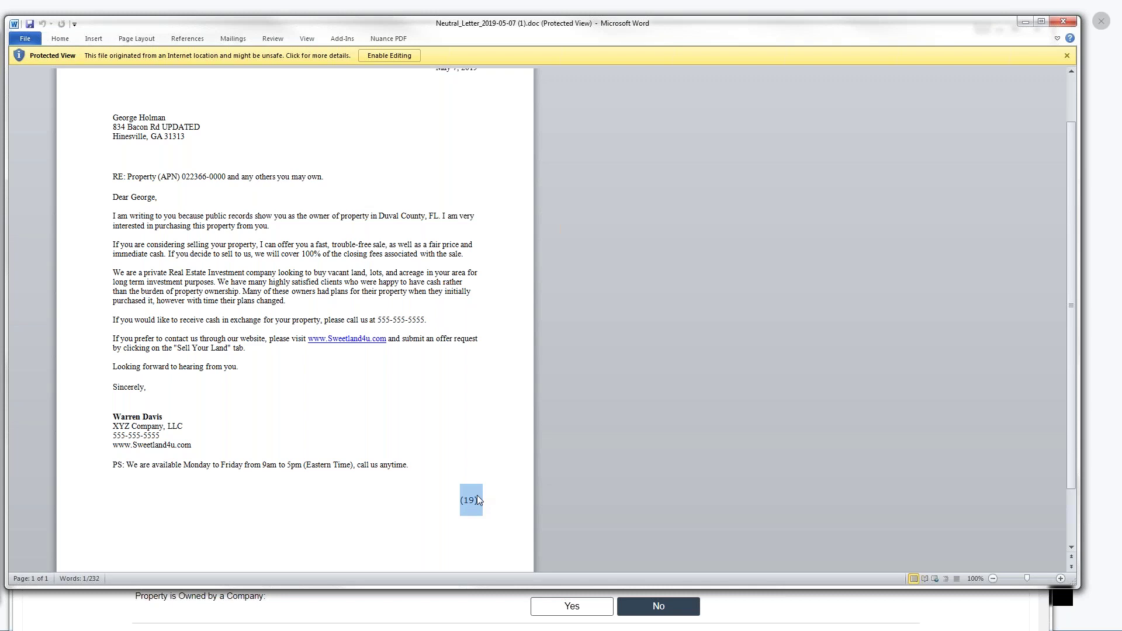
key(alt+Tab)
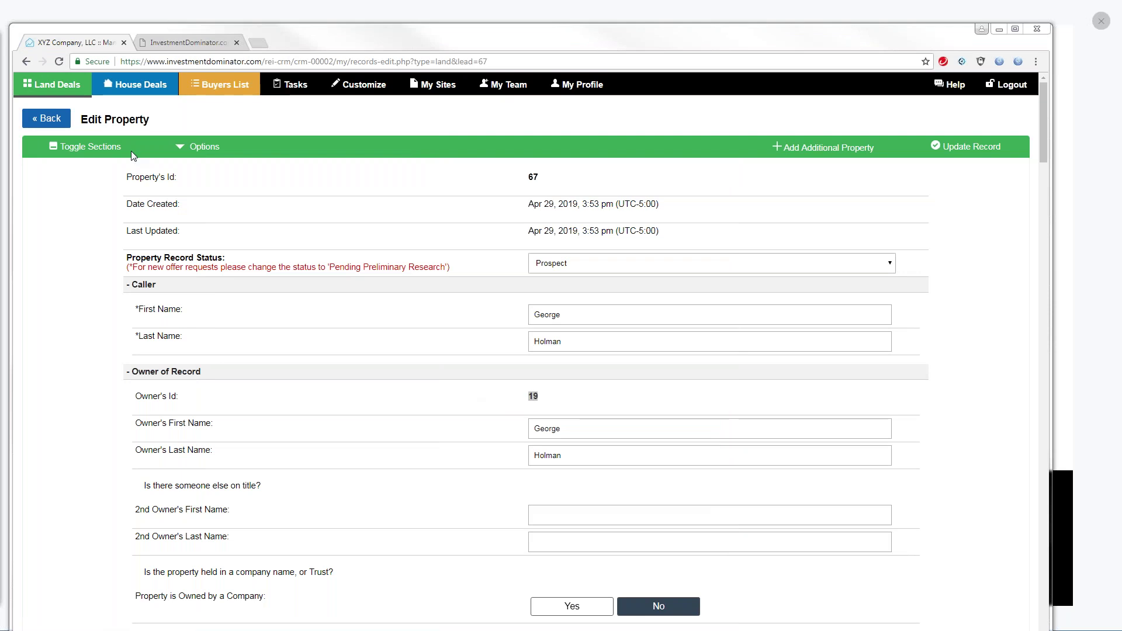
click(36, 111)
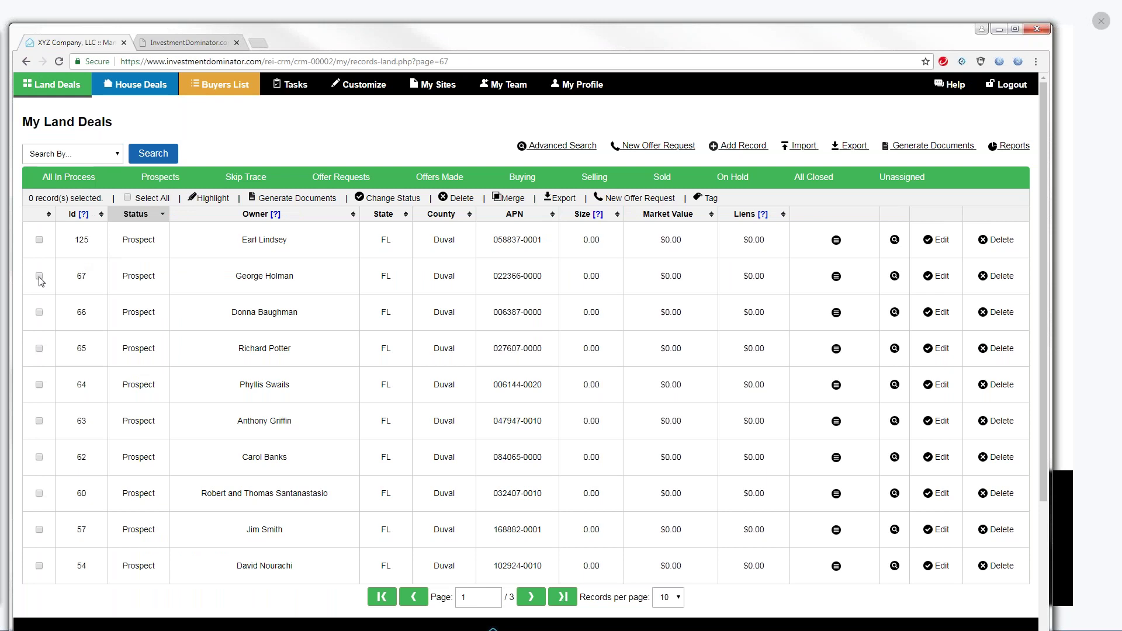
click(39, 276)
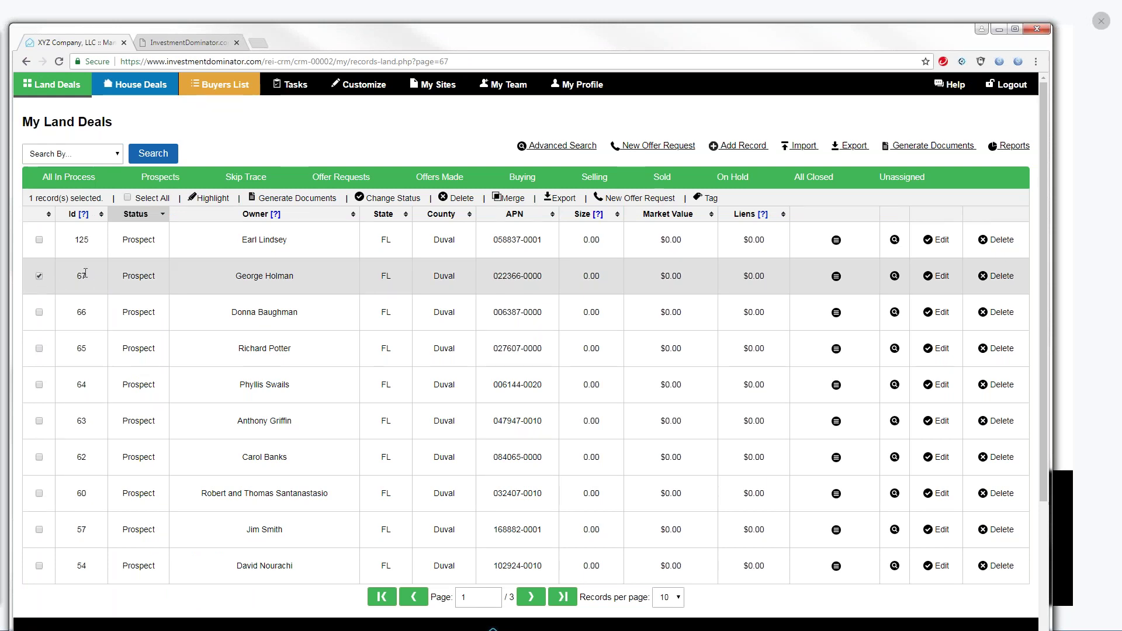
double_click(86, 276)
drag(545, 279, 492, 278)
click(92, 279)
drag(92, 279, 78, 276)
drag(495, 275, 548, 283)
drag(100, 314, 79, 312)
drag(490, 313, 540, 314)
drag(532, 46, 533, 49)
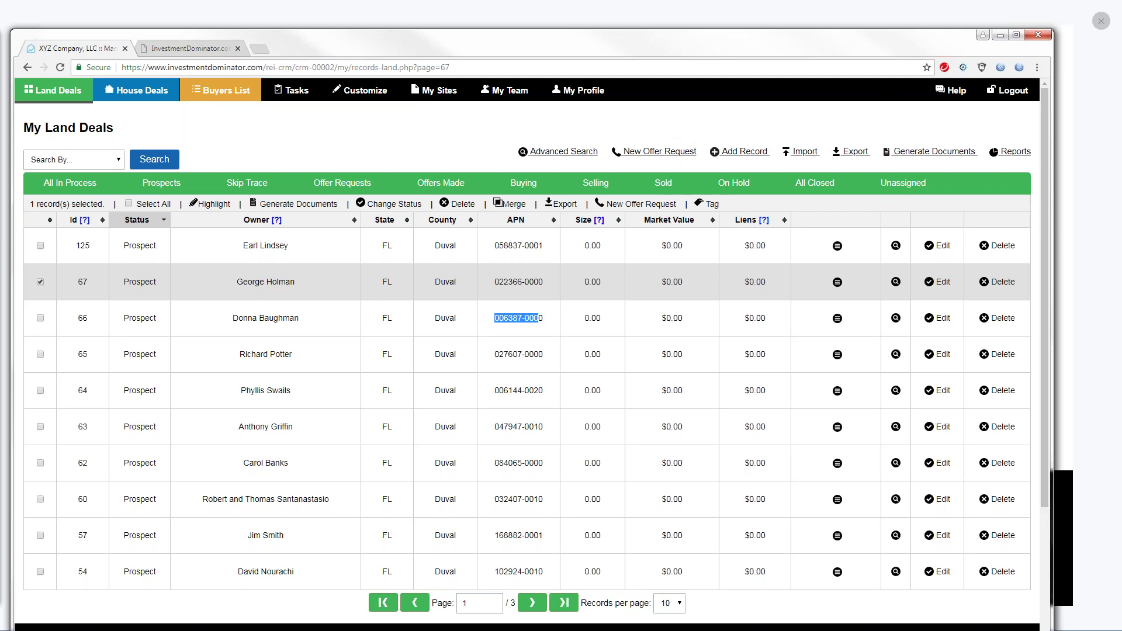
Position the rep's login browser window over the admin's CRM window
click(2, 297)
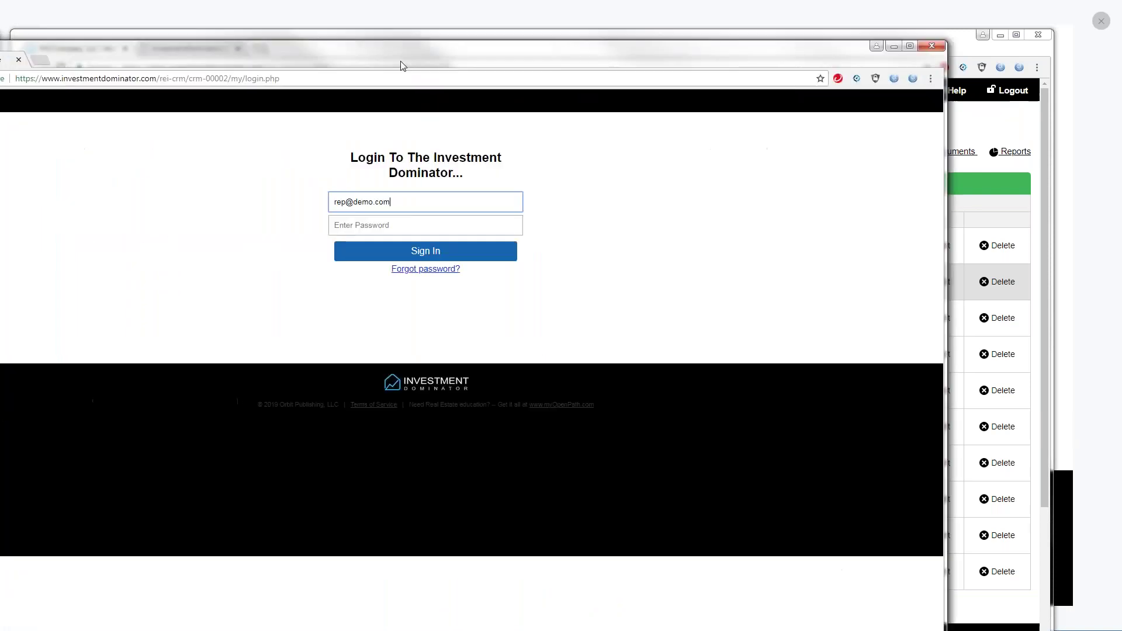
drag(401, 60, 545, 33)
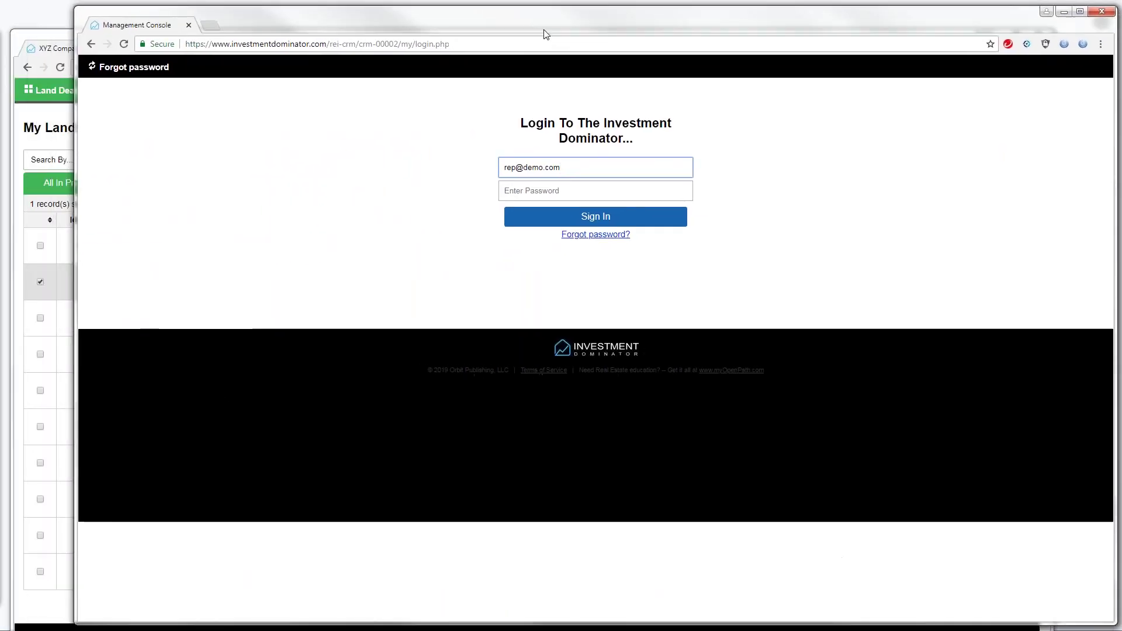
Sign in as the rep by entering the account password
click(515, 187)
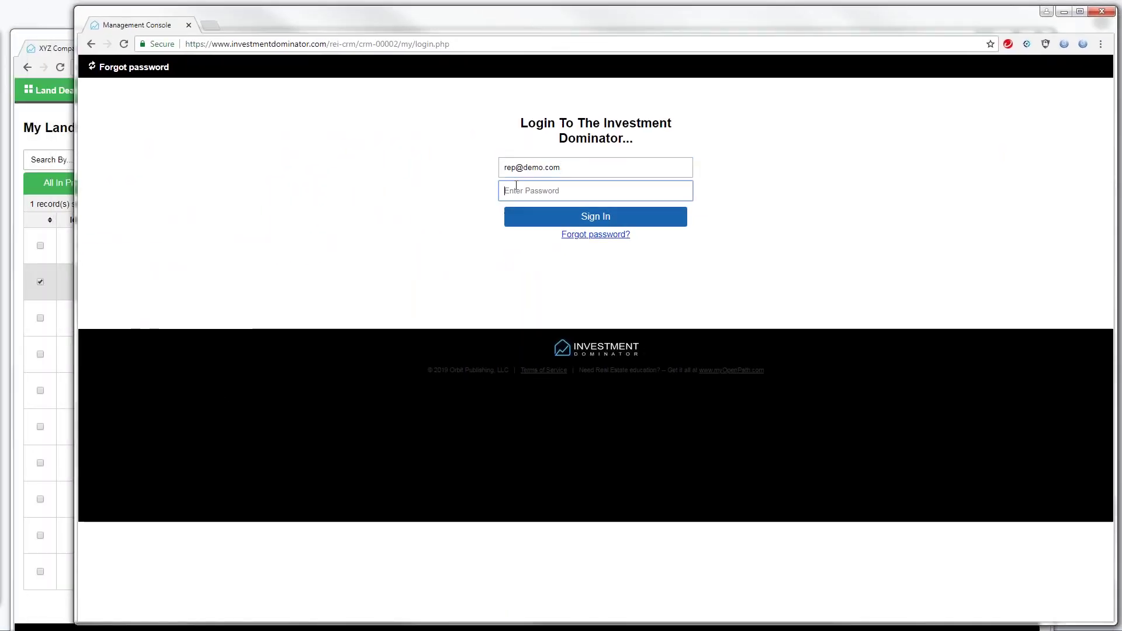
text(de)
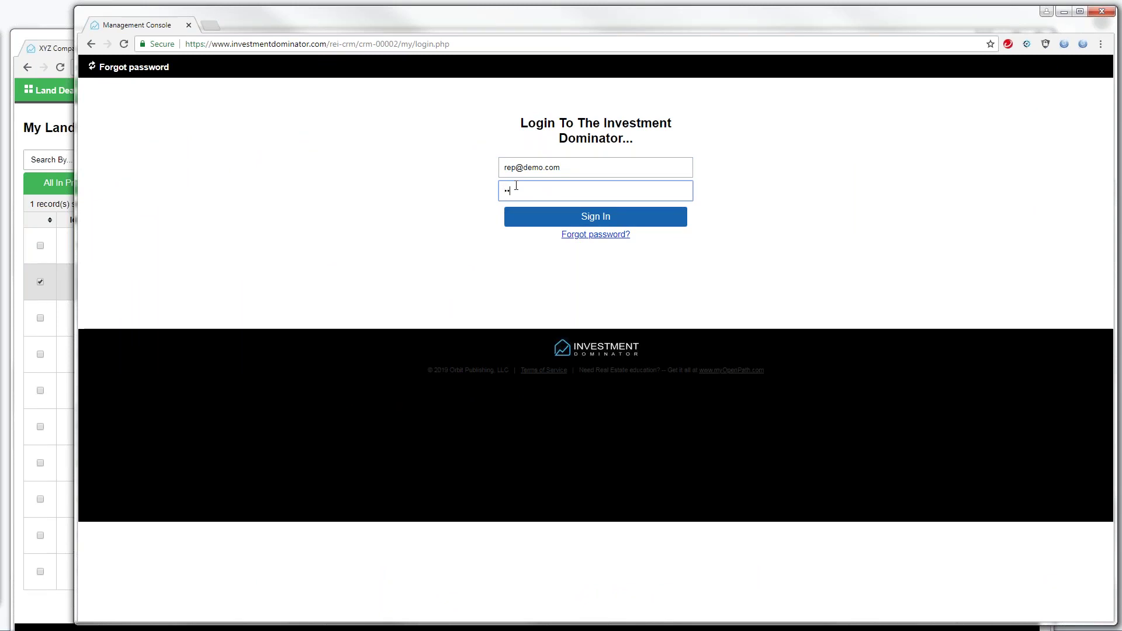
text(mo)
key(Return)
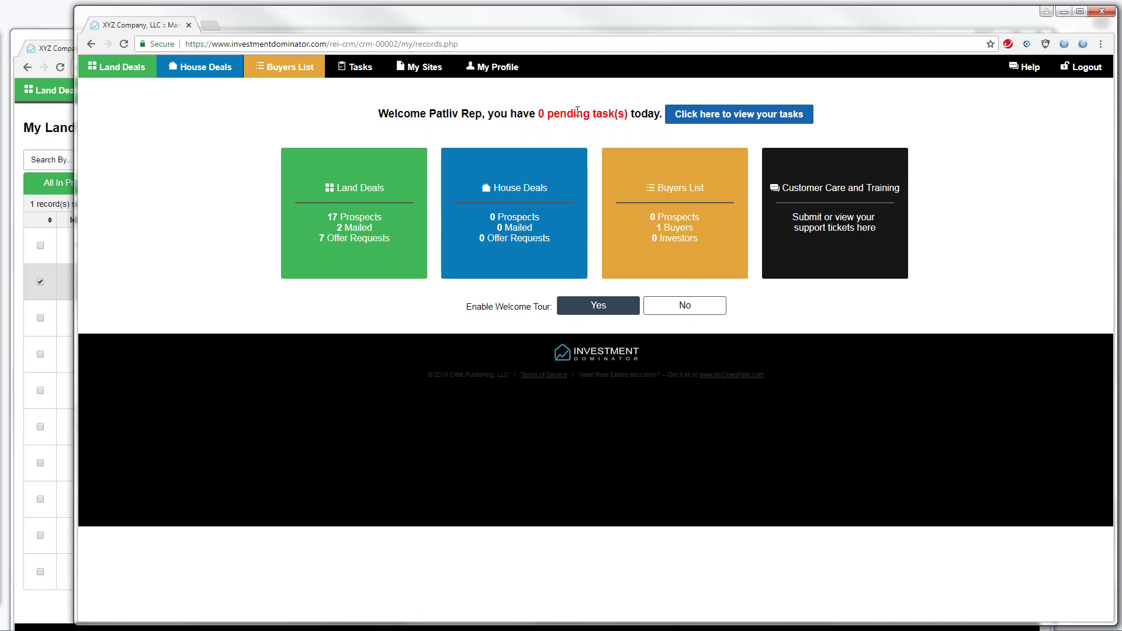
As the rep, open top land deal 125 for editing and collapse all form sections
click(131, 70)
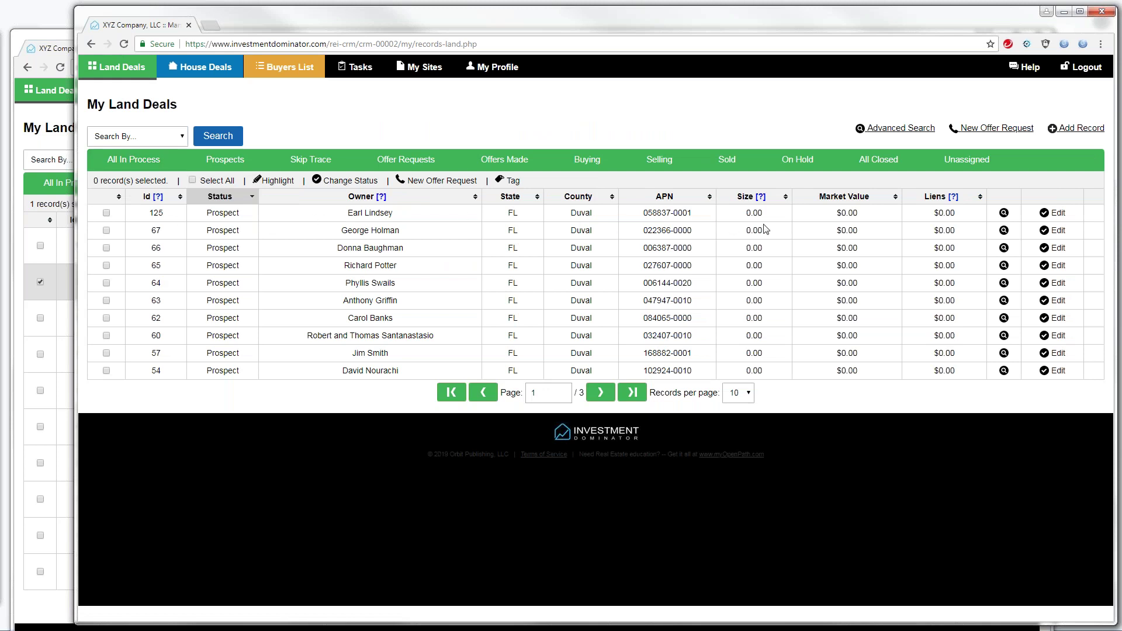
click(1057, 214)
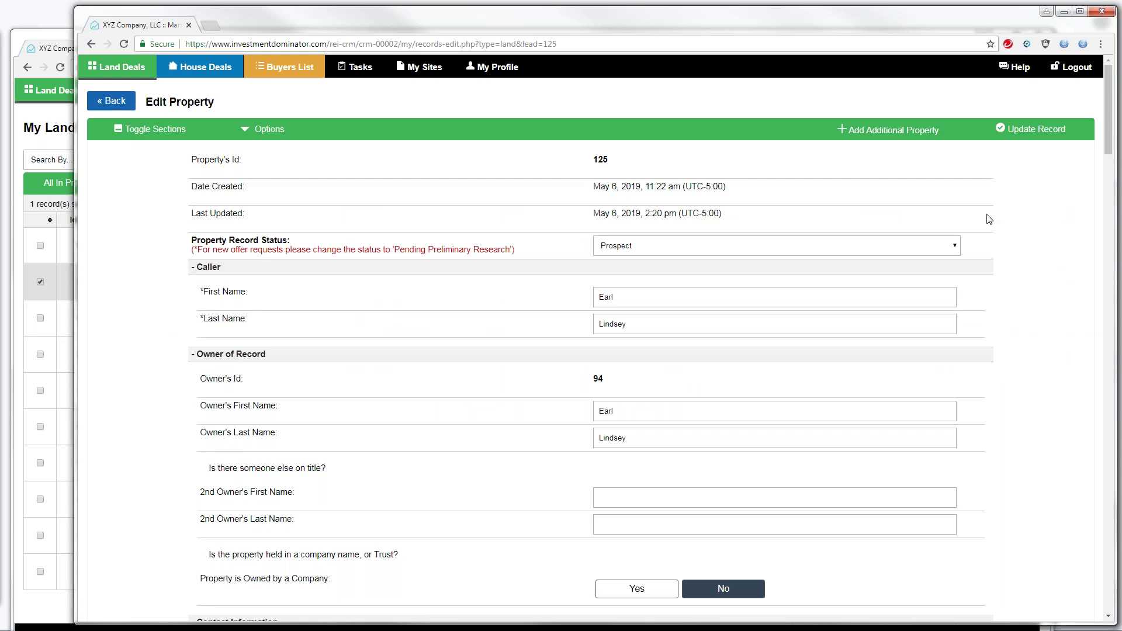
click(140, 128)
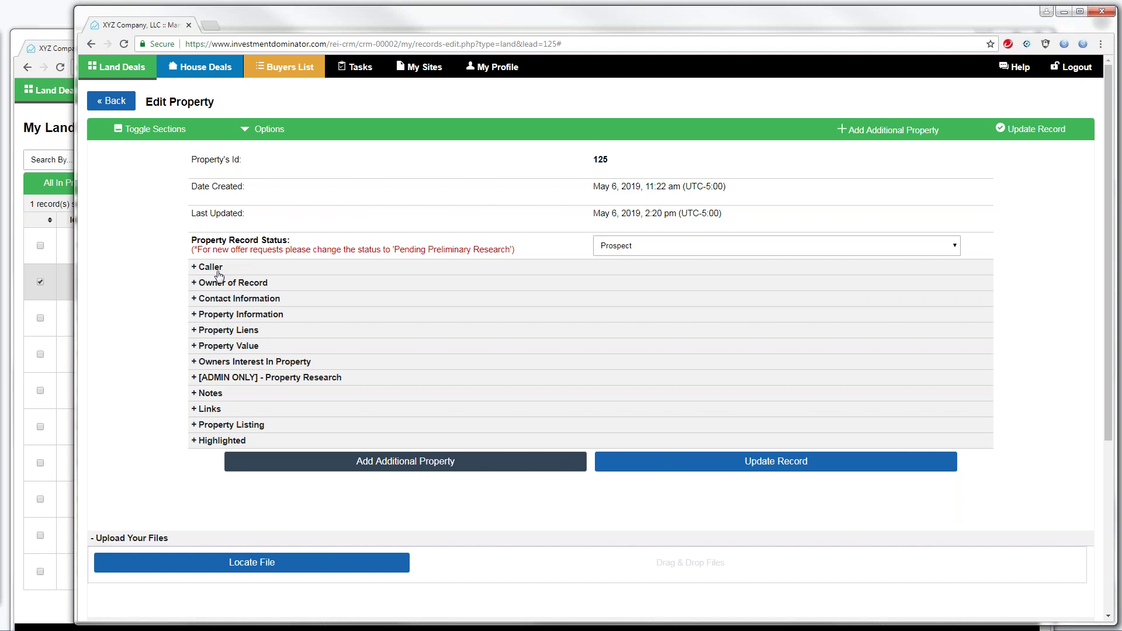
Expand and collapse the Caller section, then bring the admin's window forward
drag(219, 270, 204, 270)
click(195, 270)
click(56, 121)
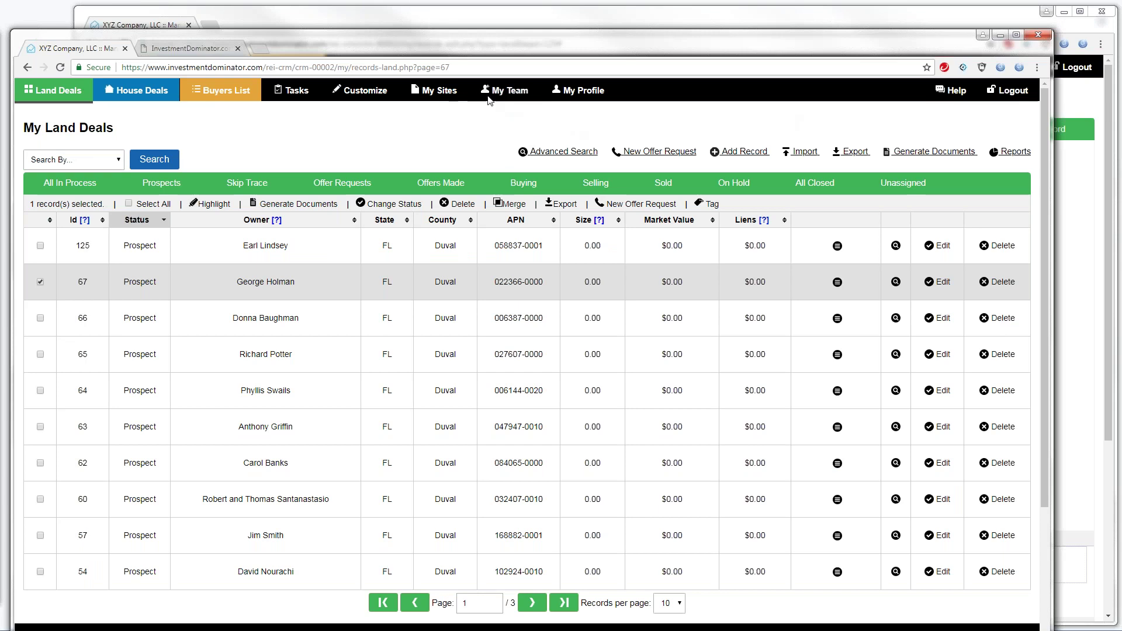
Try My Team, reopen Land Deals, then log the rep's window out
click(496, 92)
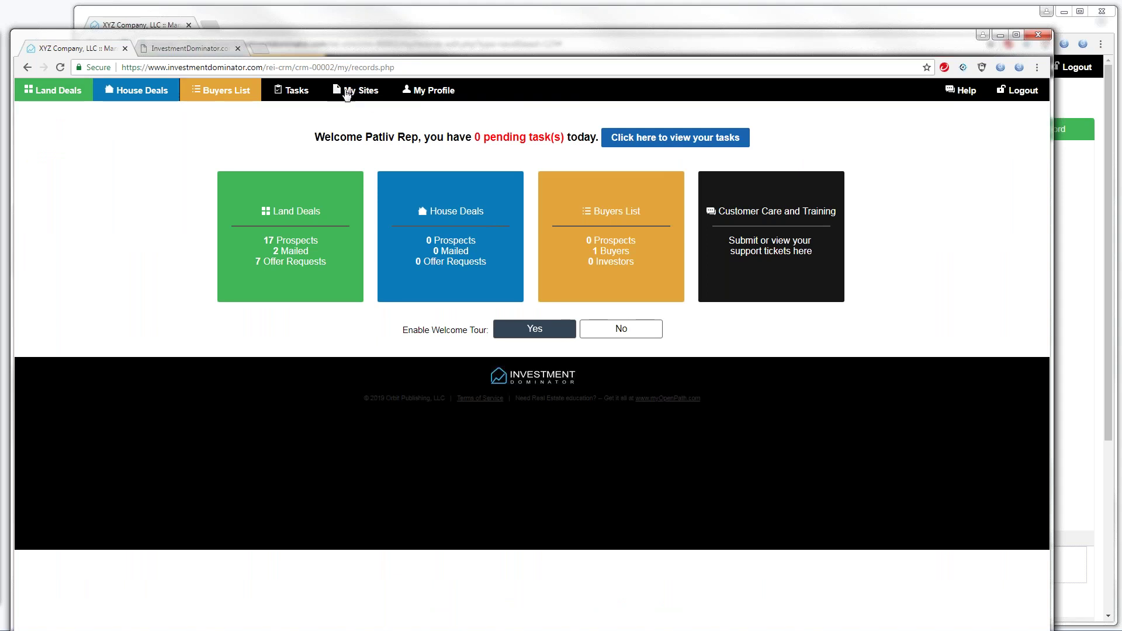
click(62, 97)
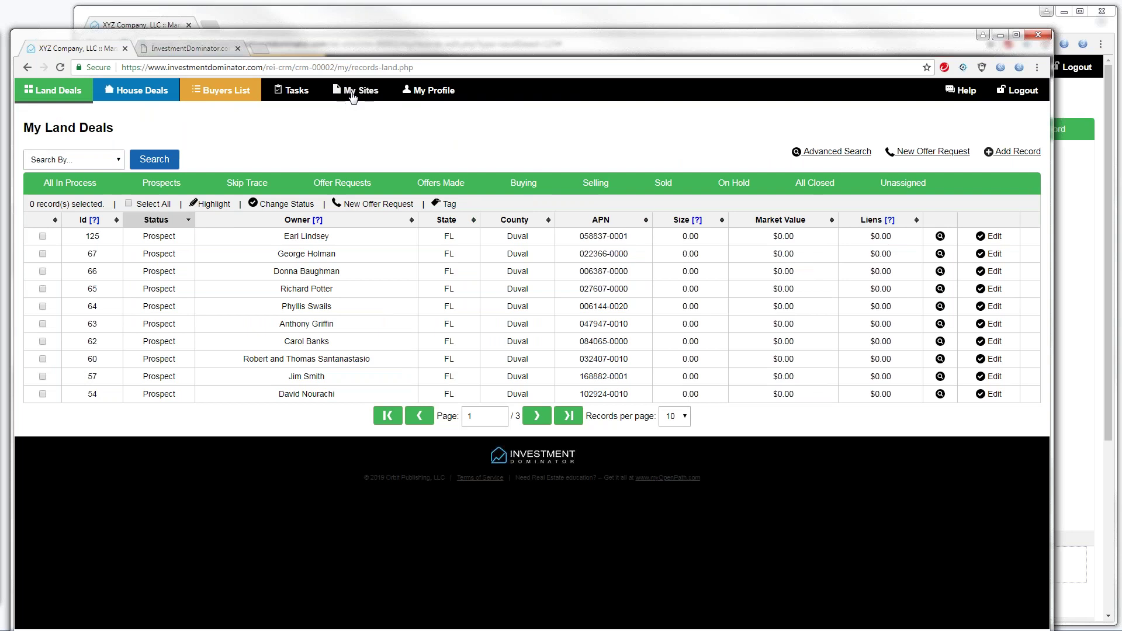
drag(374, 55, 374, 161)
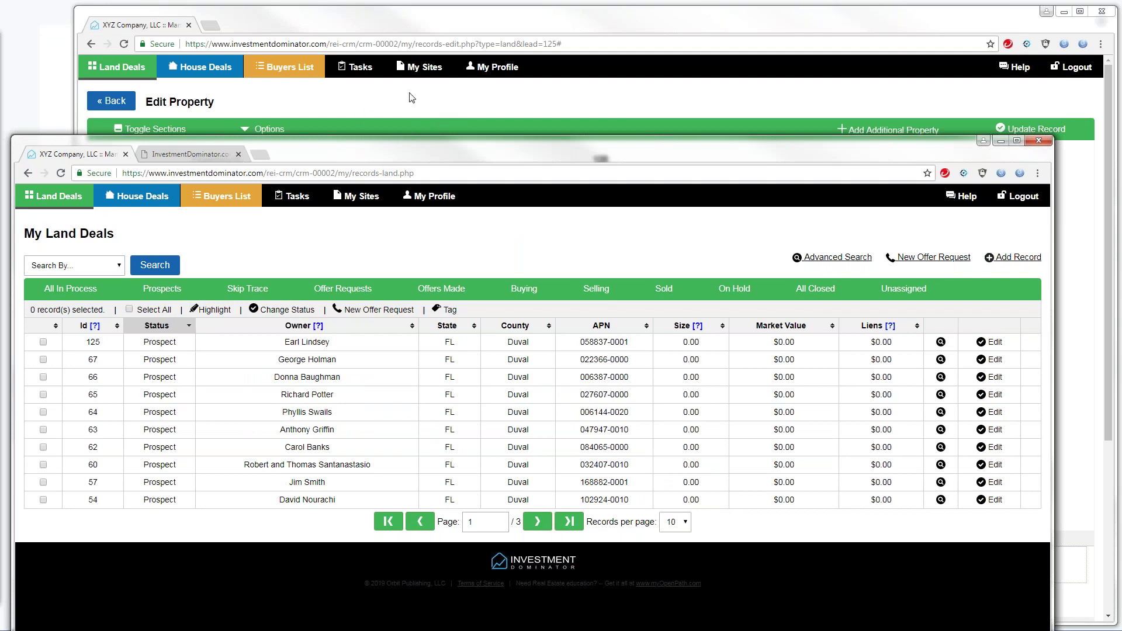
drag(418, 93, 422, 101)
click(1077, 66)
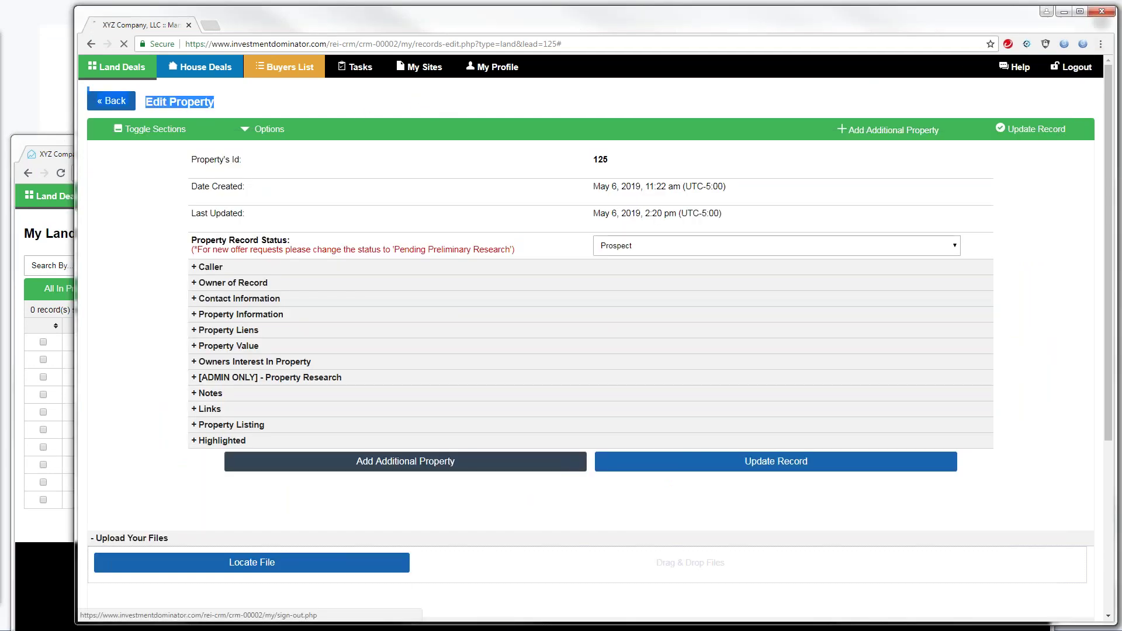
Bring the admin's My Land Deals window forward and log it out too
click(54, 231)
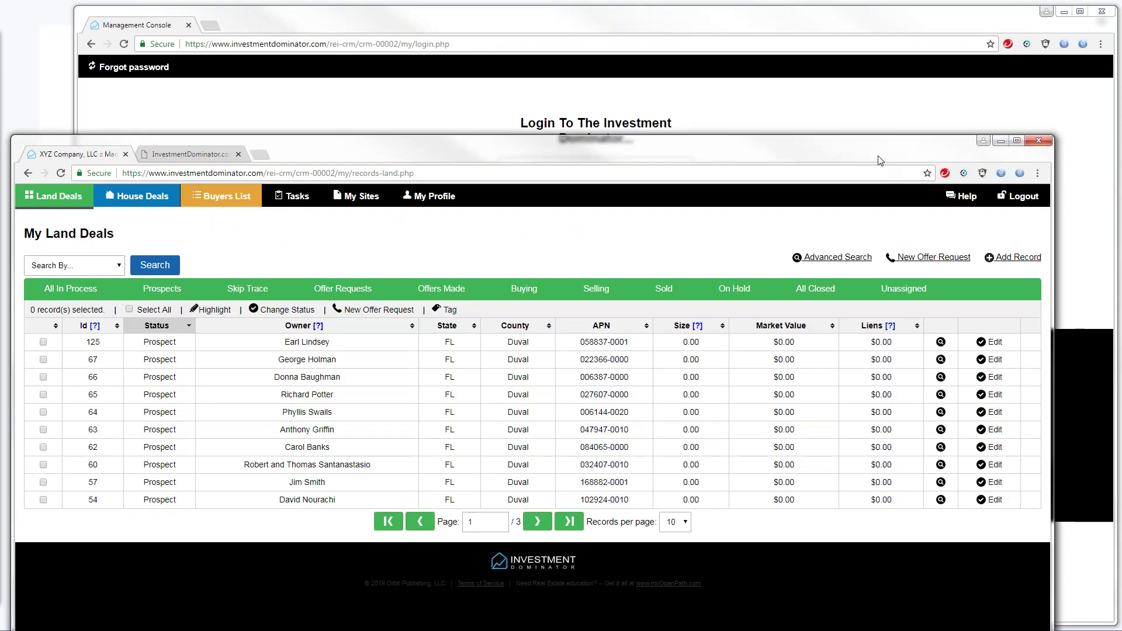
drag(880, 157, 910, 79)
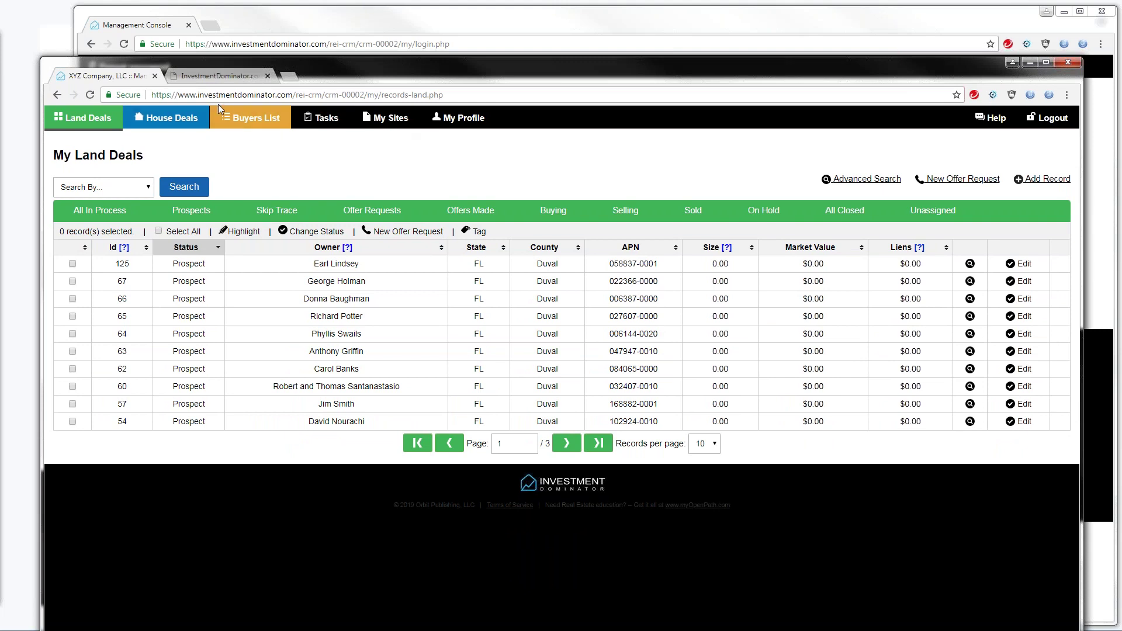
click(1050, 120)
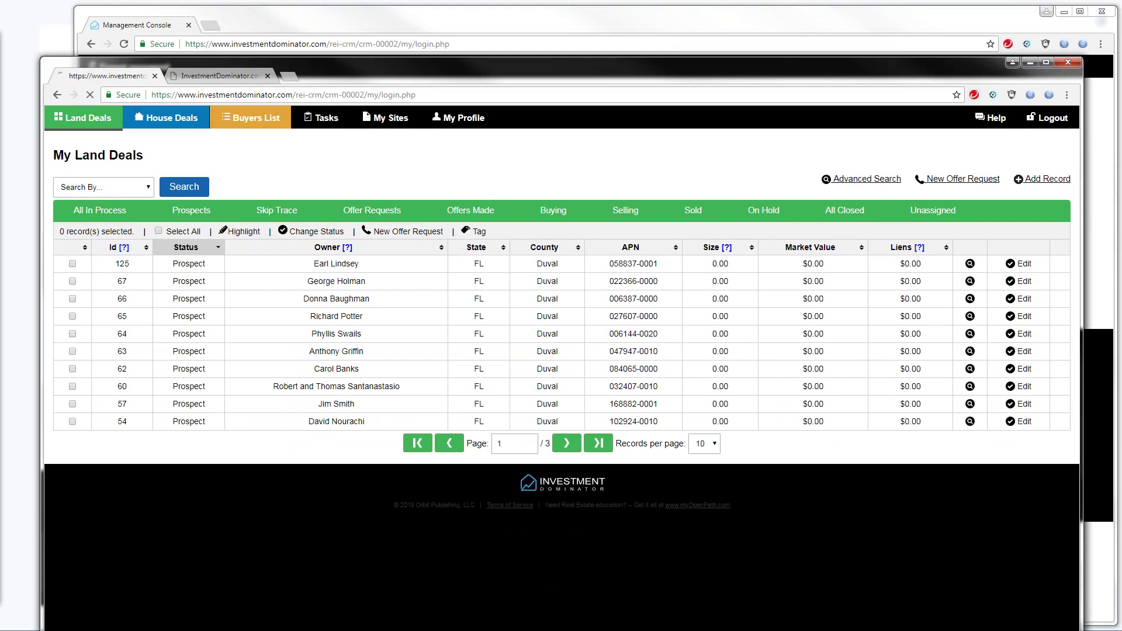
Close the extra tab, sign in with the admin username and password, and view My Team
click(268, 76)
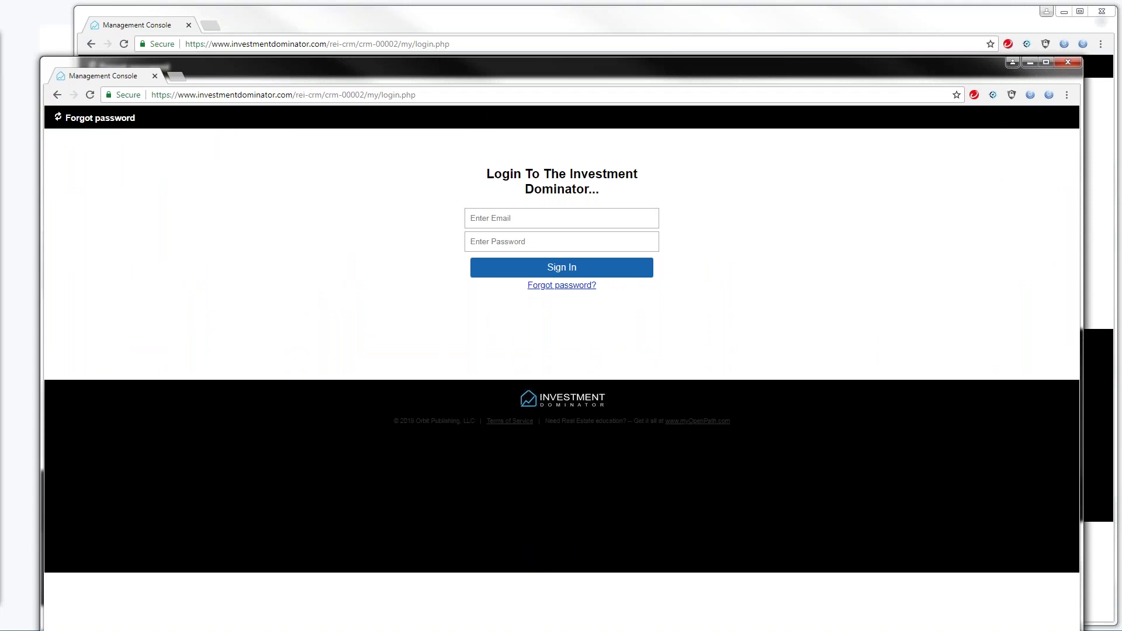
click(473, 216)
text(warrend)
key(Tab)
text(•)
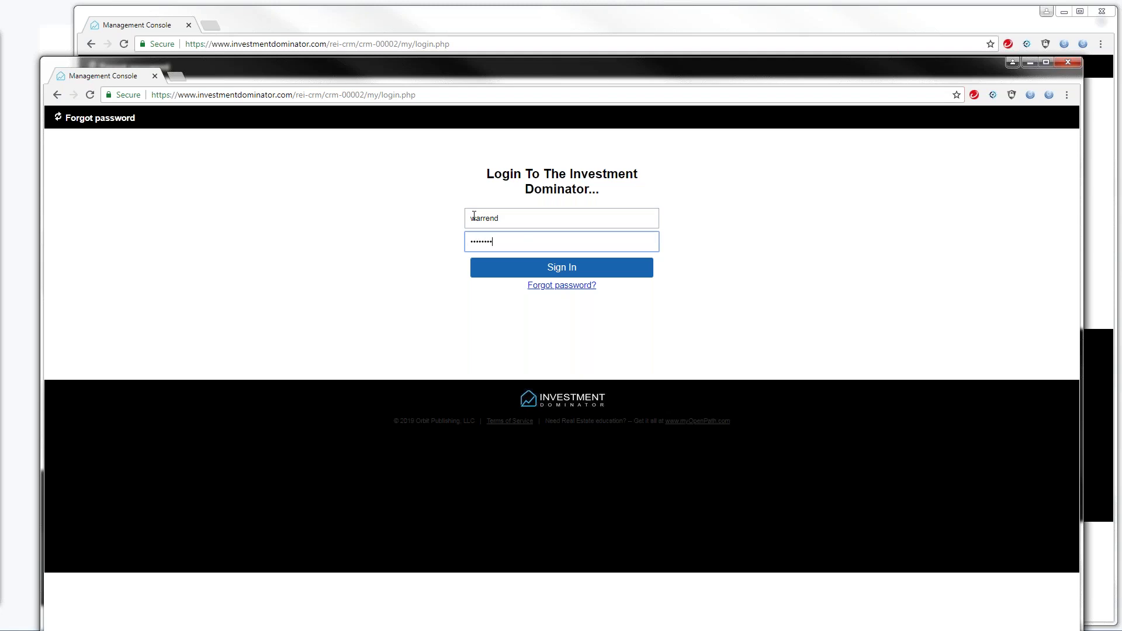
key(Return)
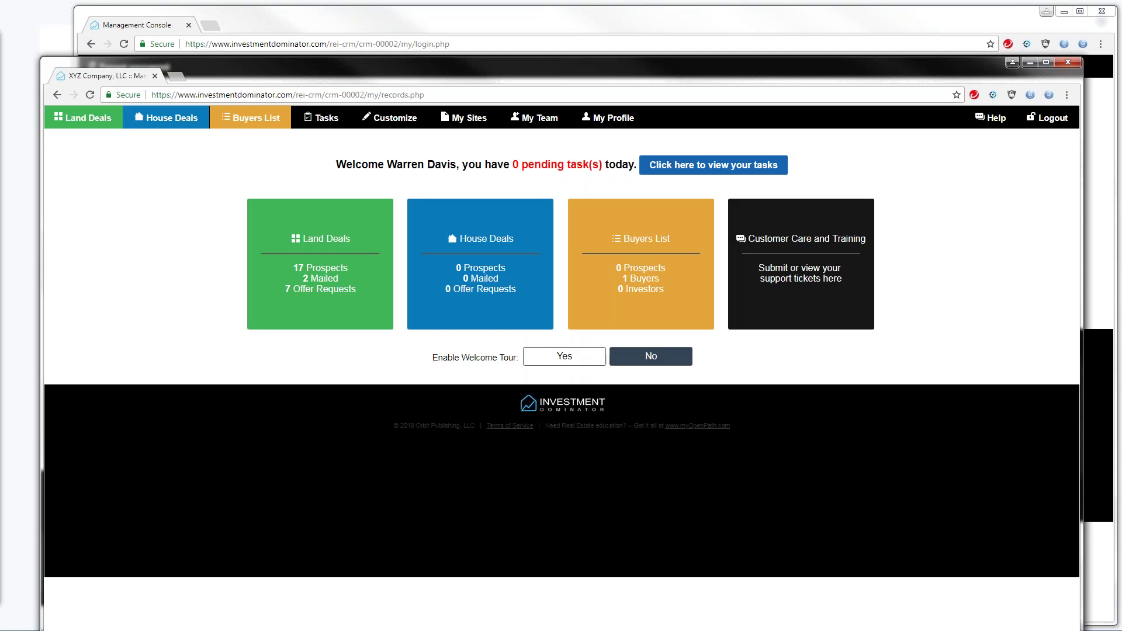
click(529, 124)
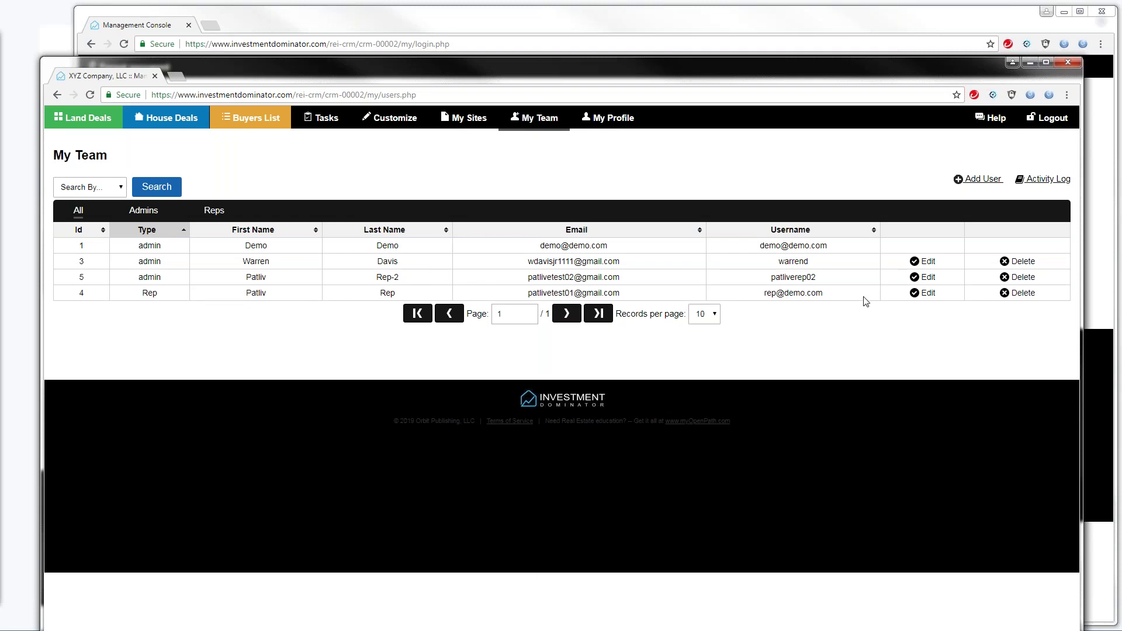
Set the Rep user's View Seller Information to No, update the user, and open Land Deals
click(928, 294)
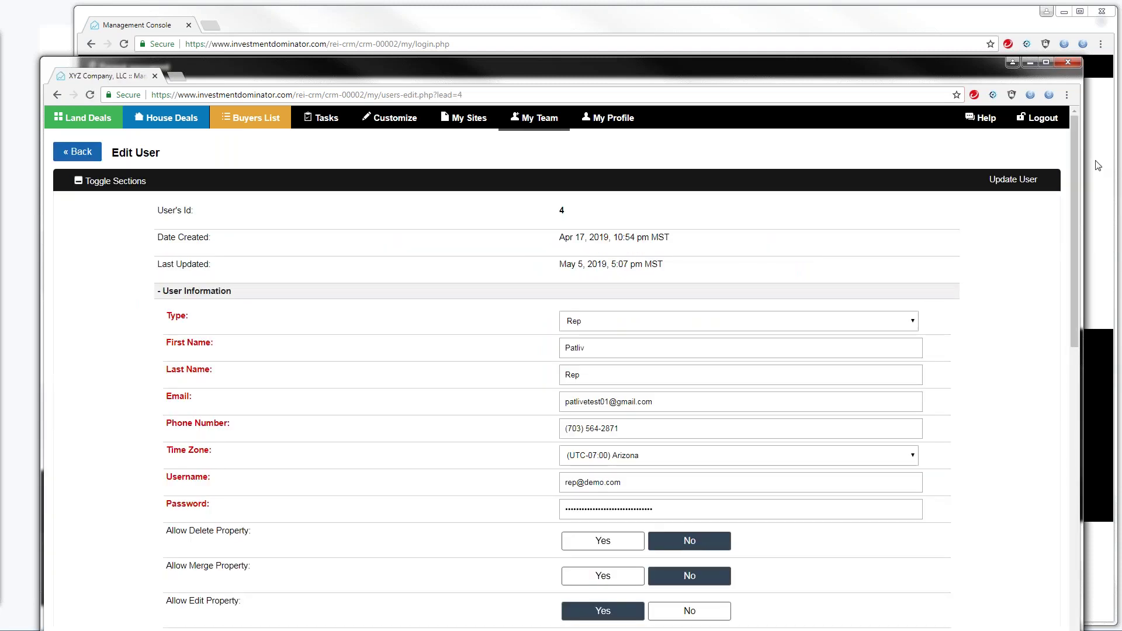
drag(1076, 160, 1075, 371)
drag(166, 512, 255, 517)
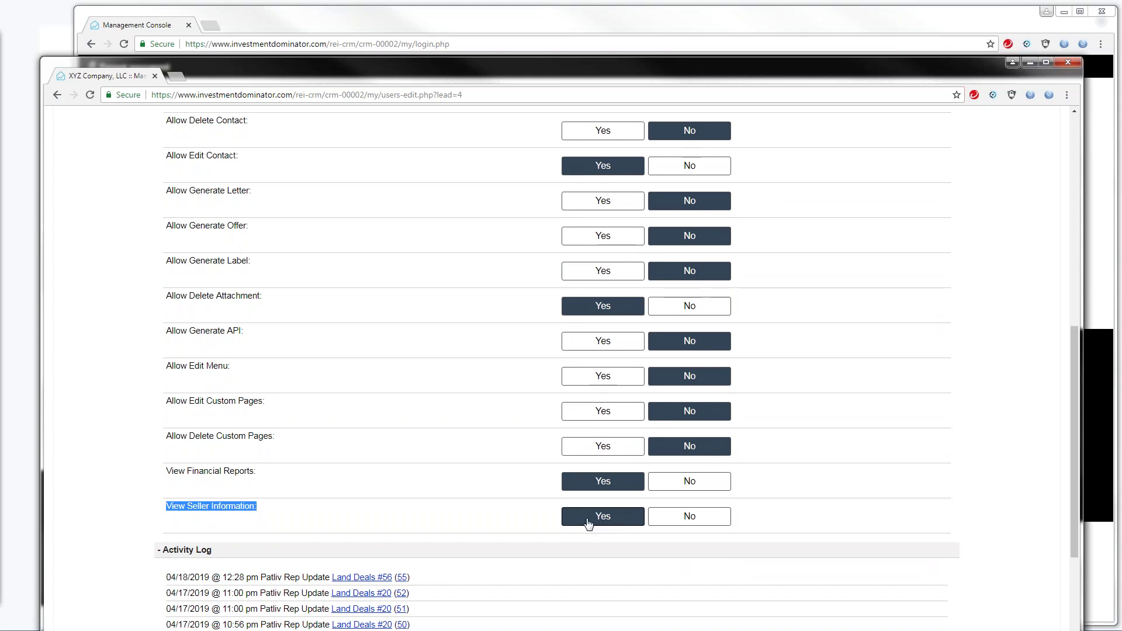
click(687, 520)
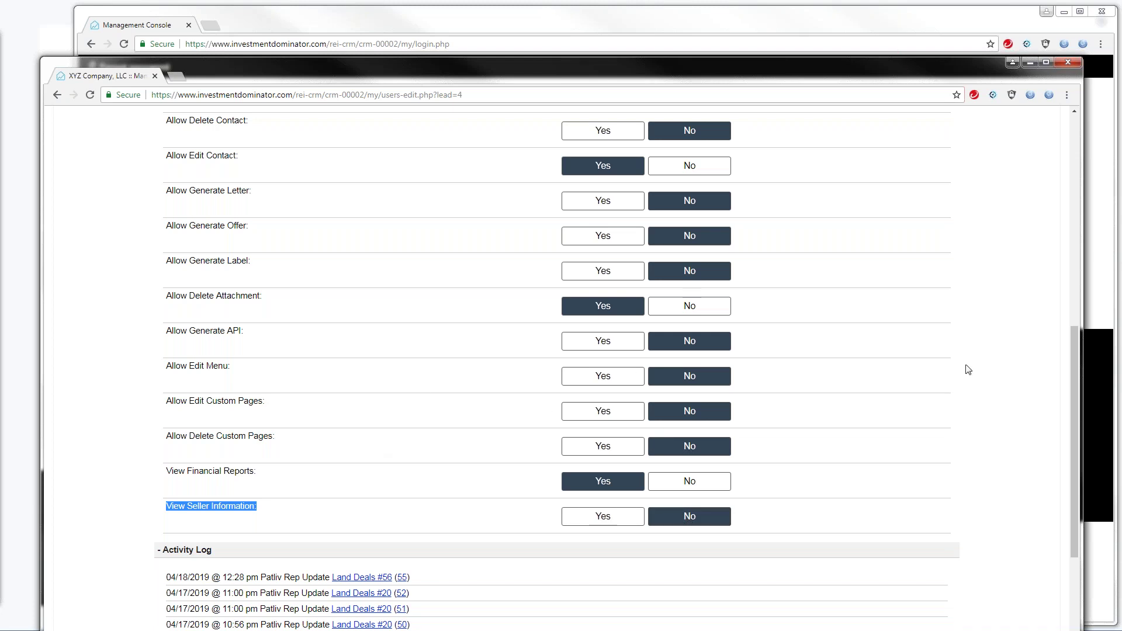
scroll(1072, 359, down, 3)
click(542, 511)
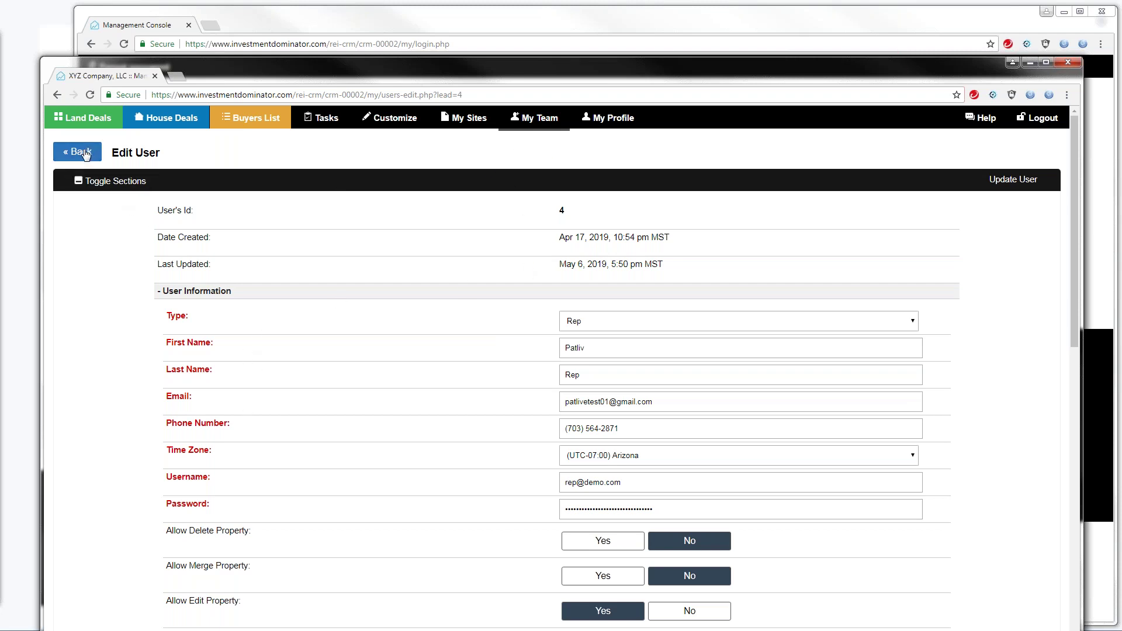
click(85, 127)
Open land deal 125 for editing, collapse its sections, and bring the signed-out login window forward
click(967, 273)
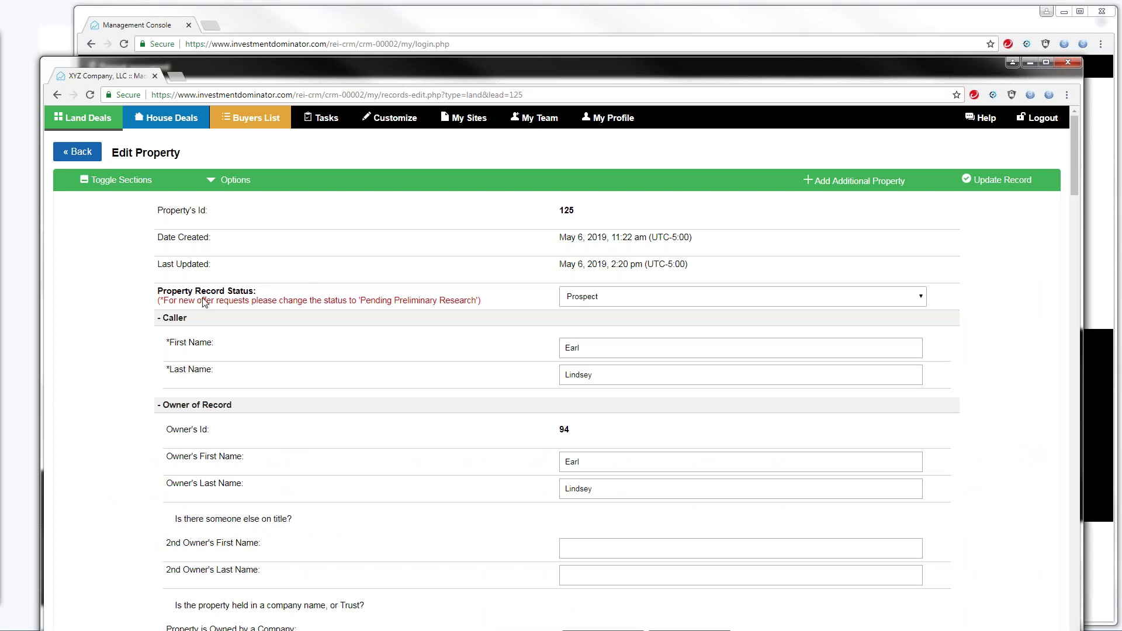
click(124, 181)
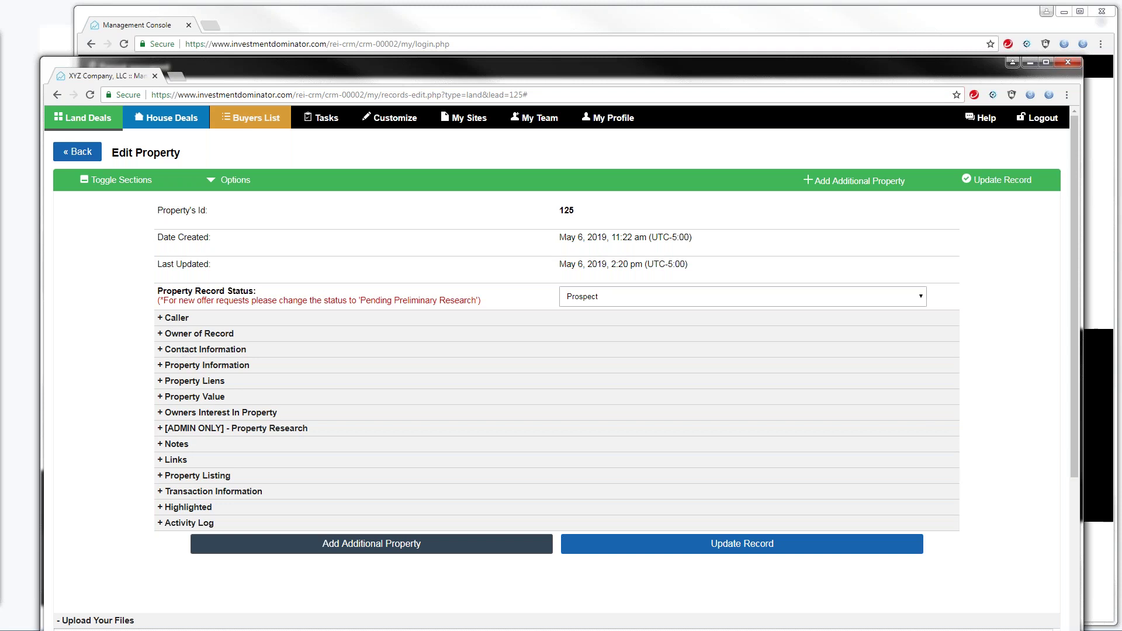
drag(250, 71, 223, 124)
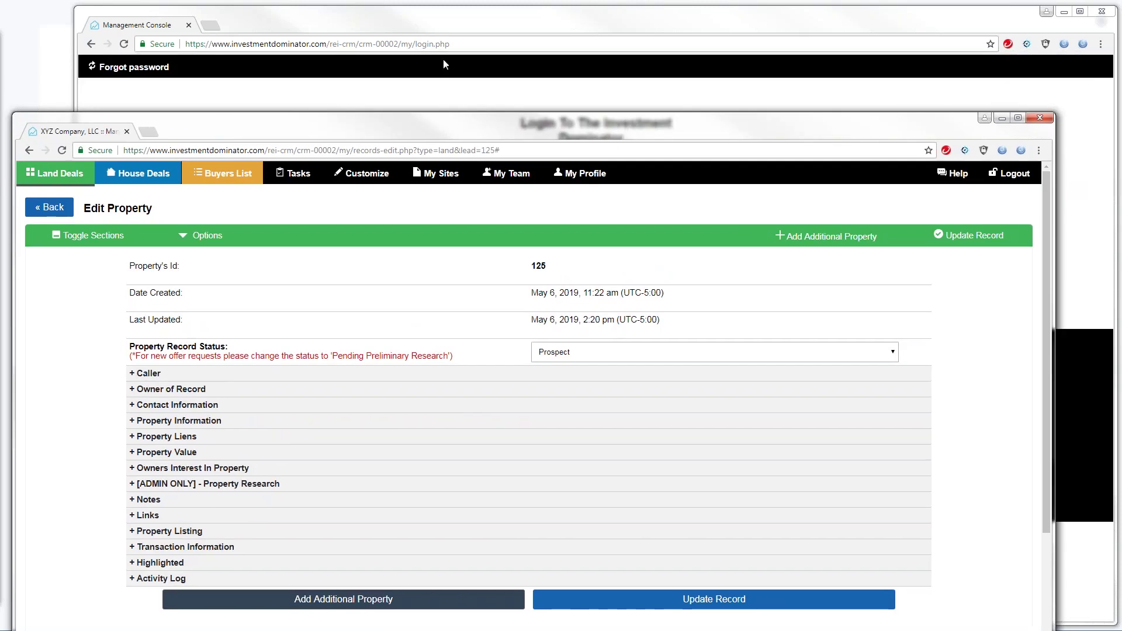
click(352, 75)
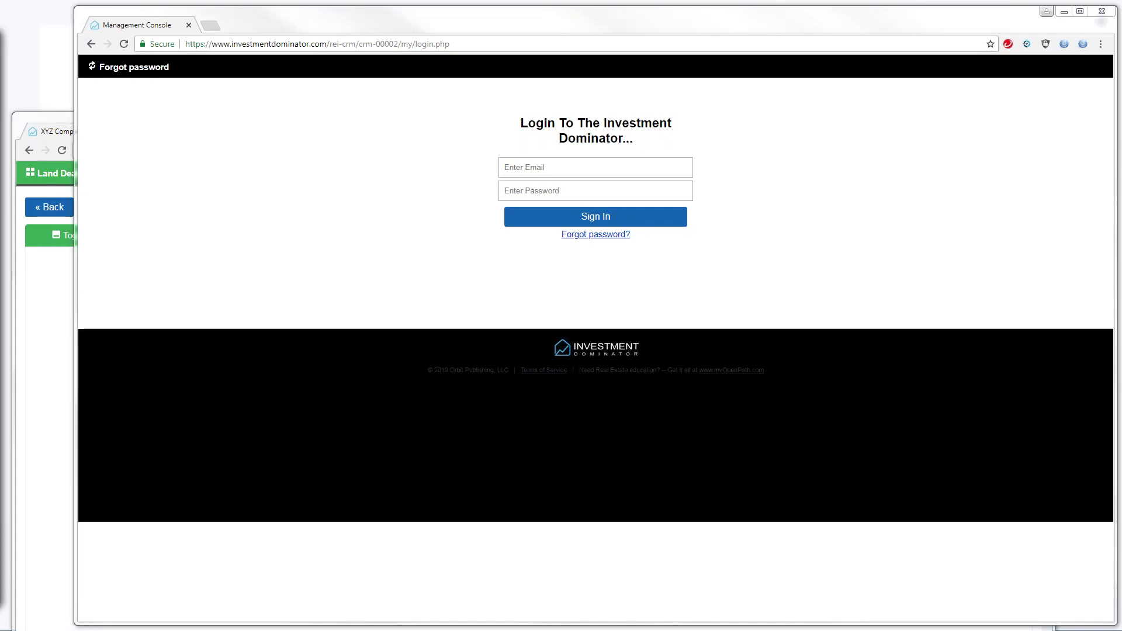
Sign in as the rep by pasting the rep's e-mail and entering the account password
right_click(512, 169)
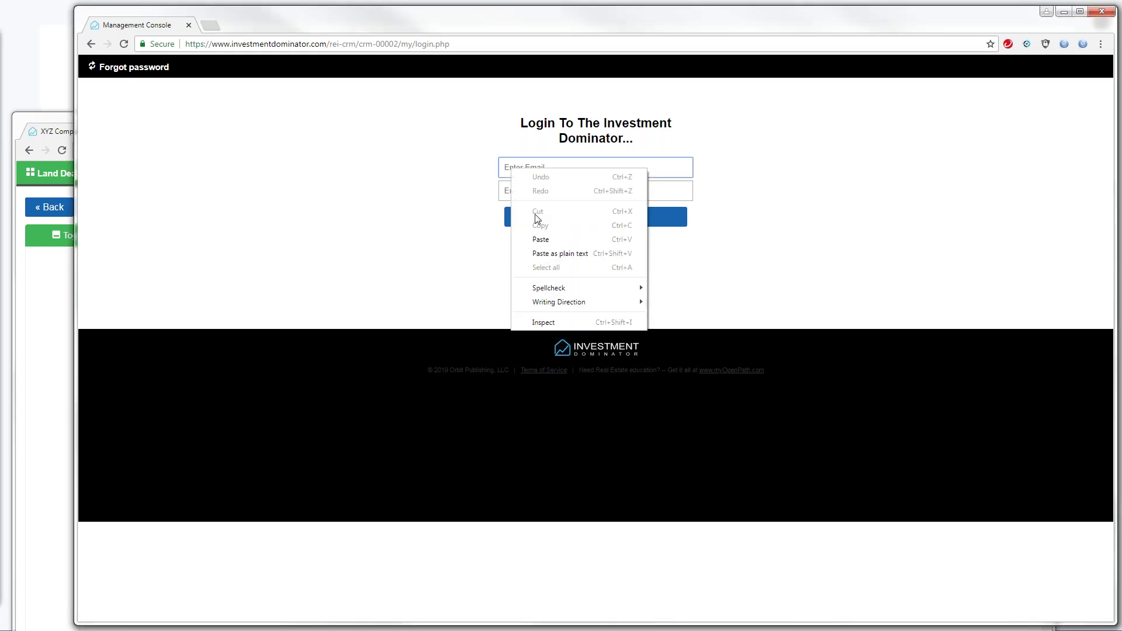
click(539, 236)
click(522, 193)
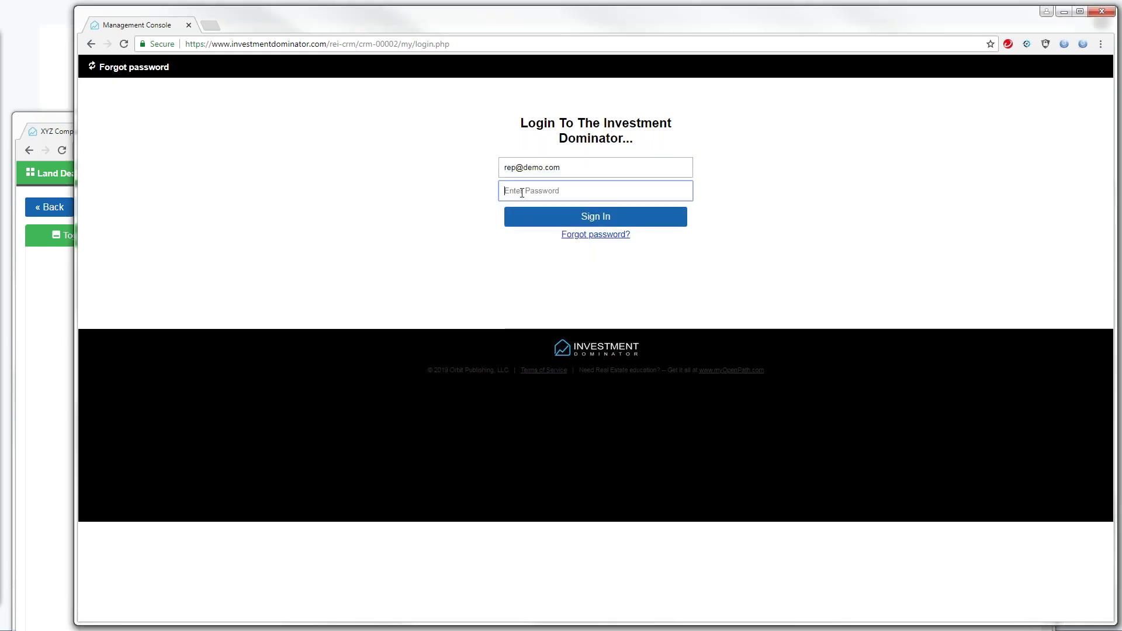
text(d)
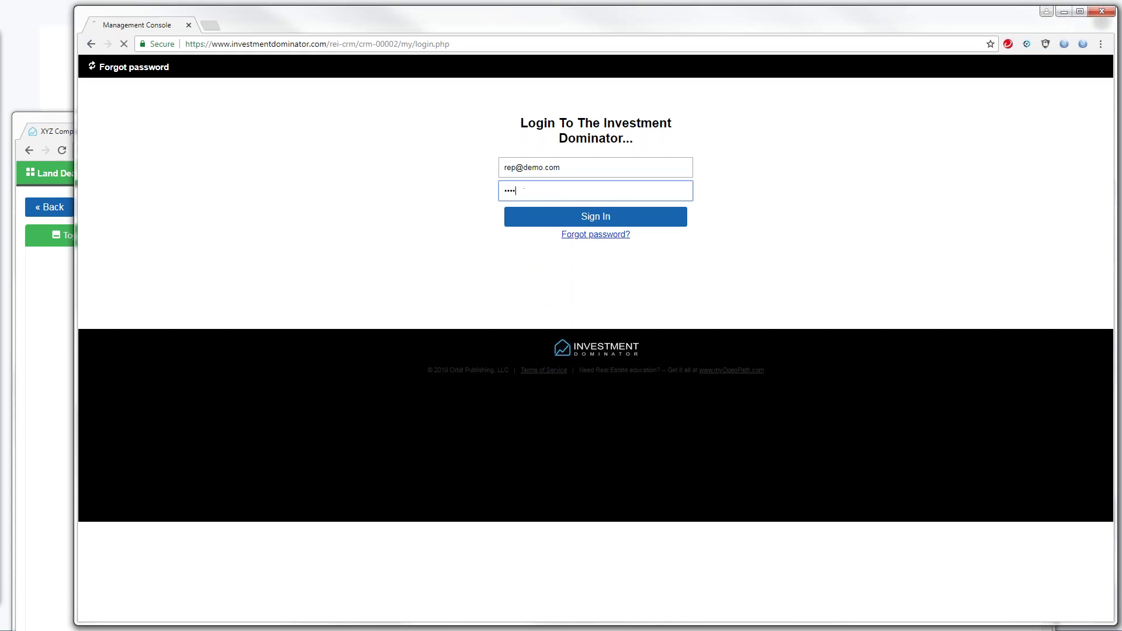
key(Return)
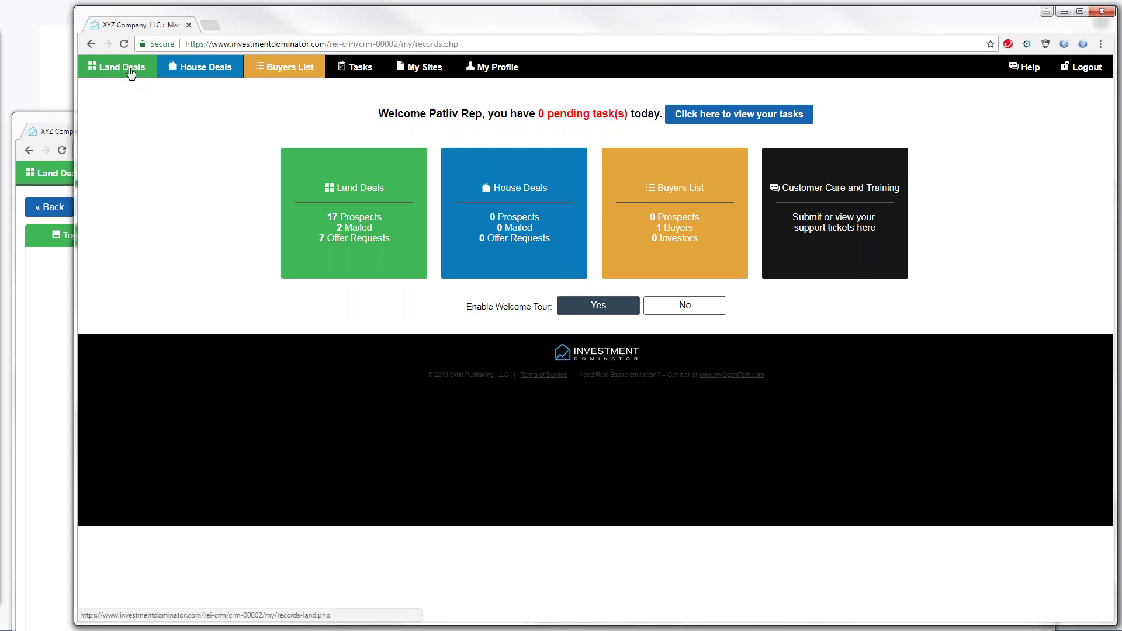
click(131, 71)
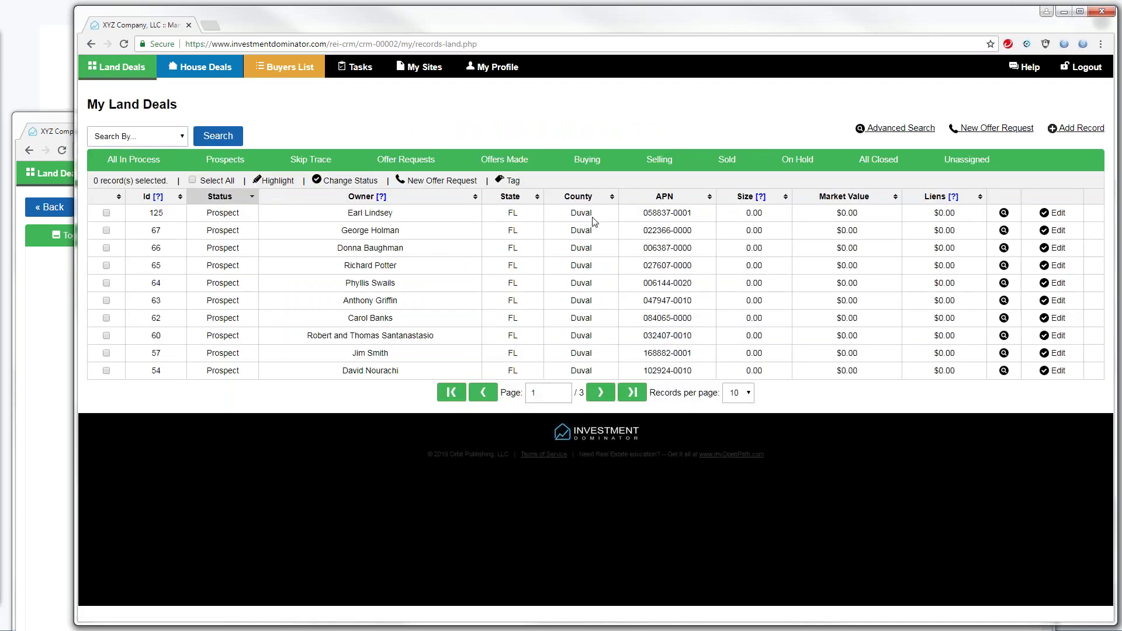
click(1058, 213)
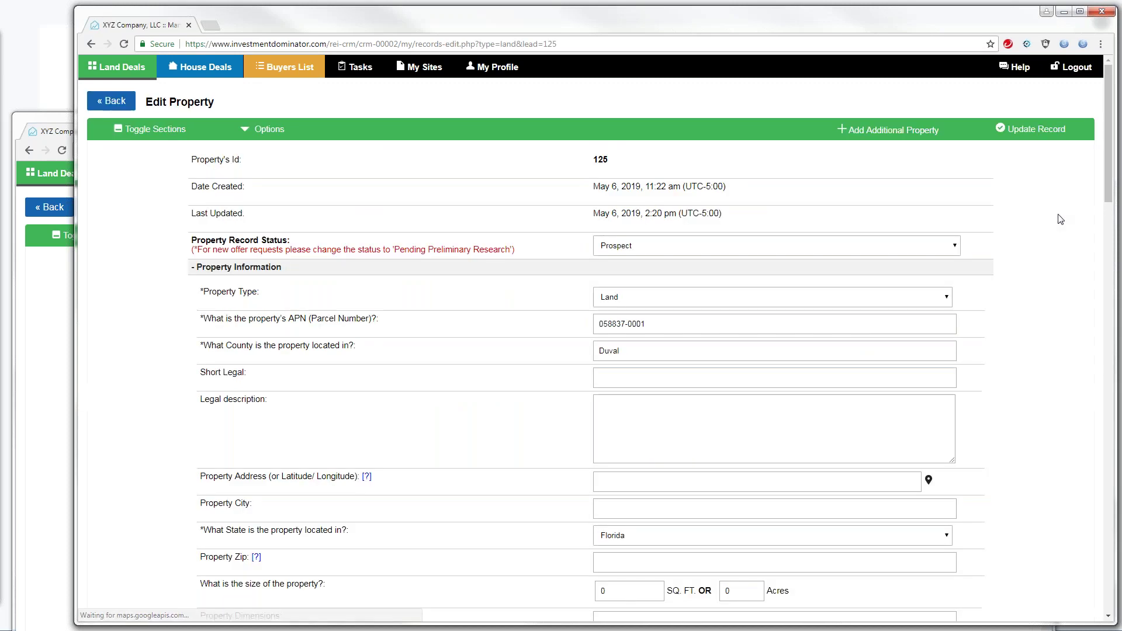
click(141, 129)
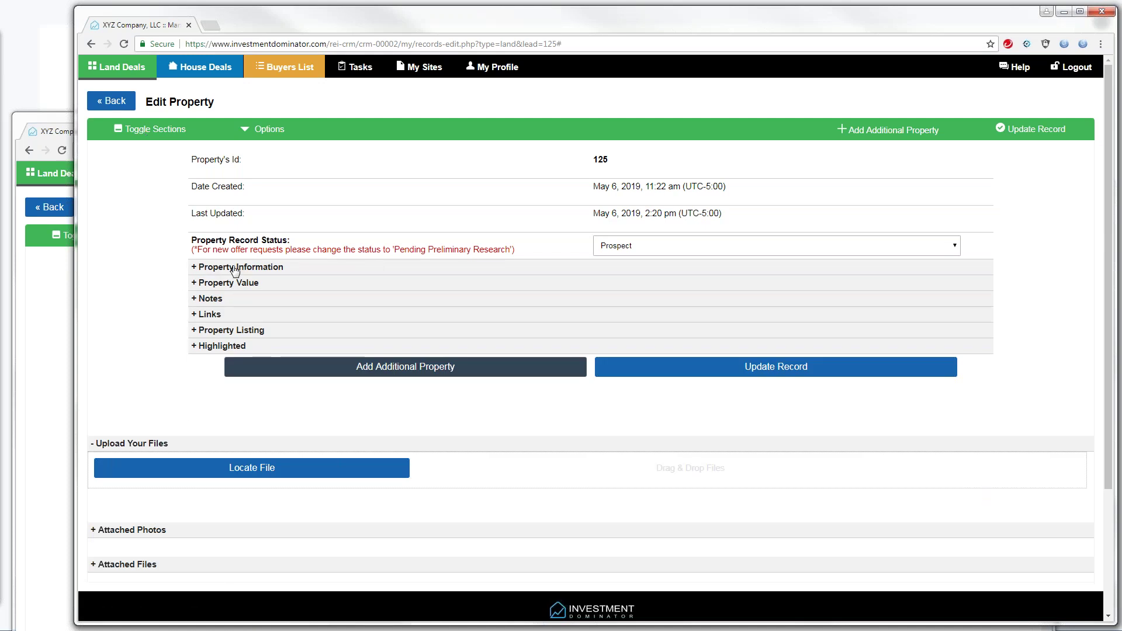
click(196, 269)
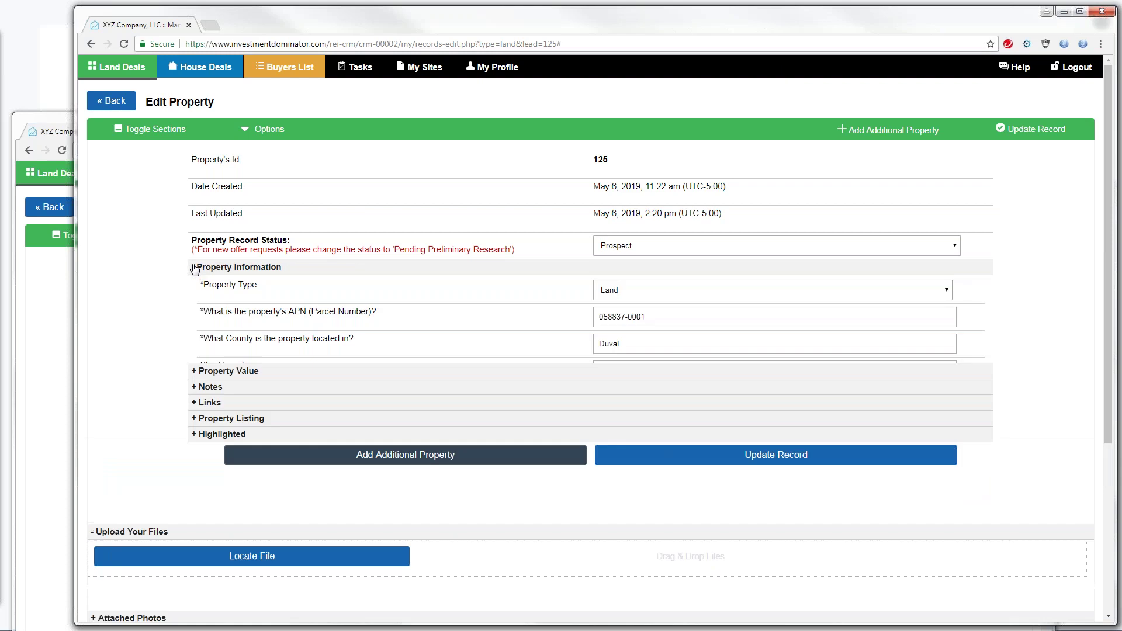
click(195, 268)
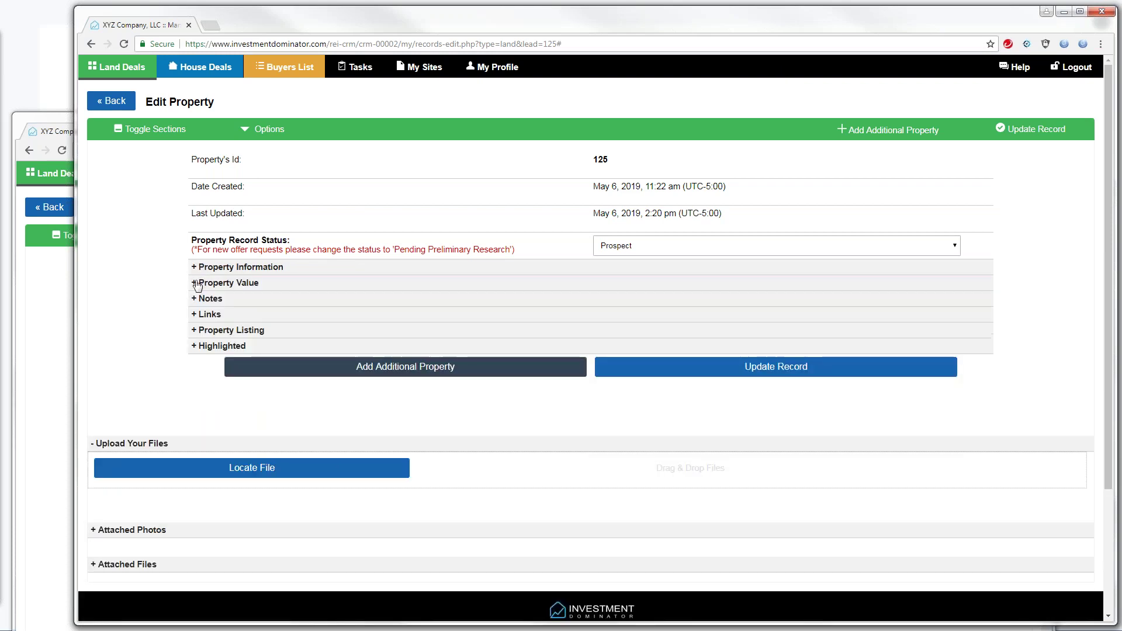
click(195, 284)
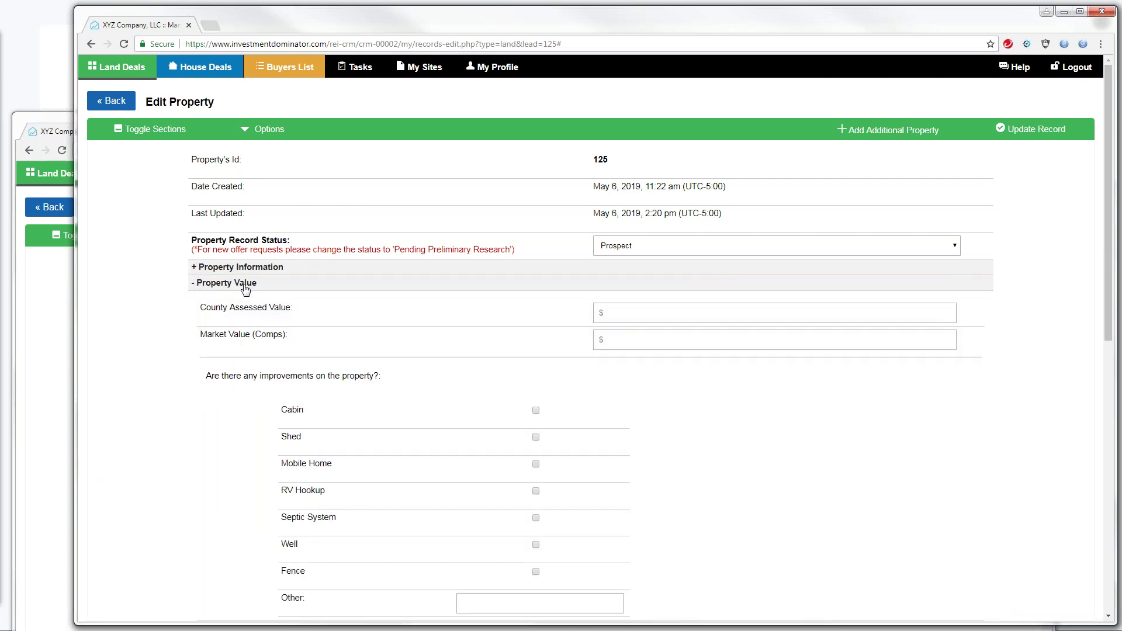
click(197, 283)
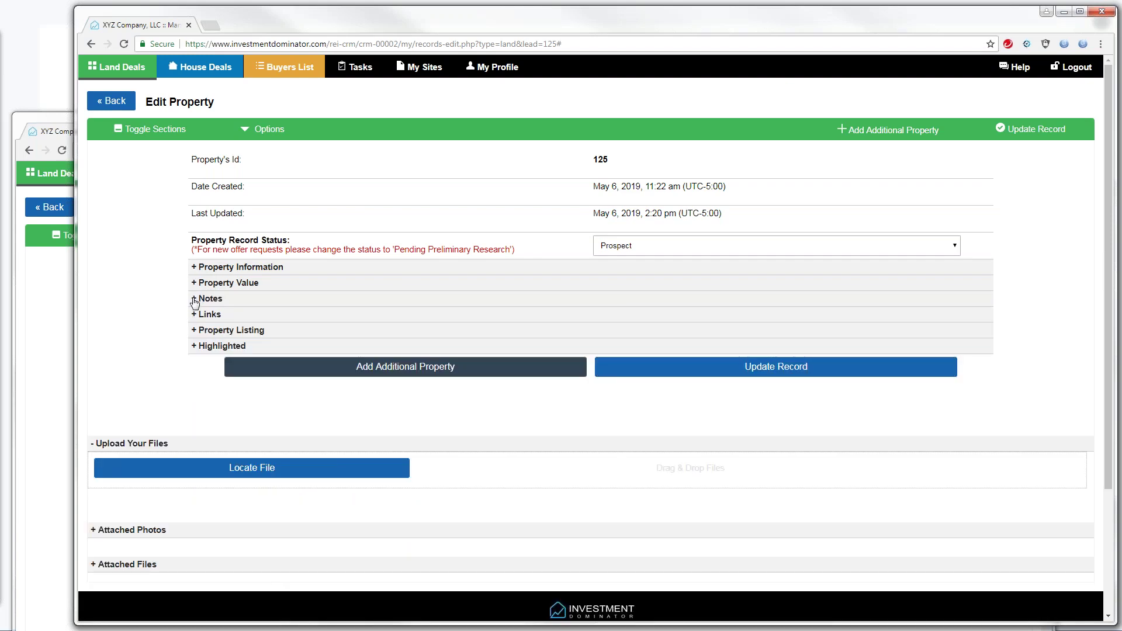
click(194, 317)
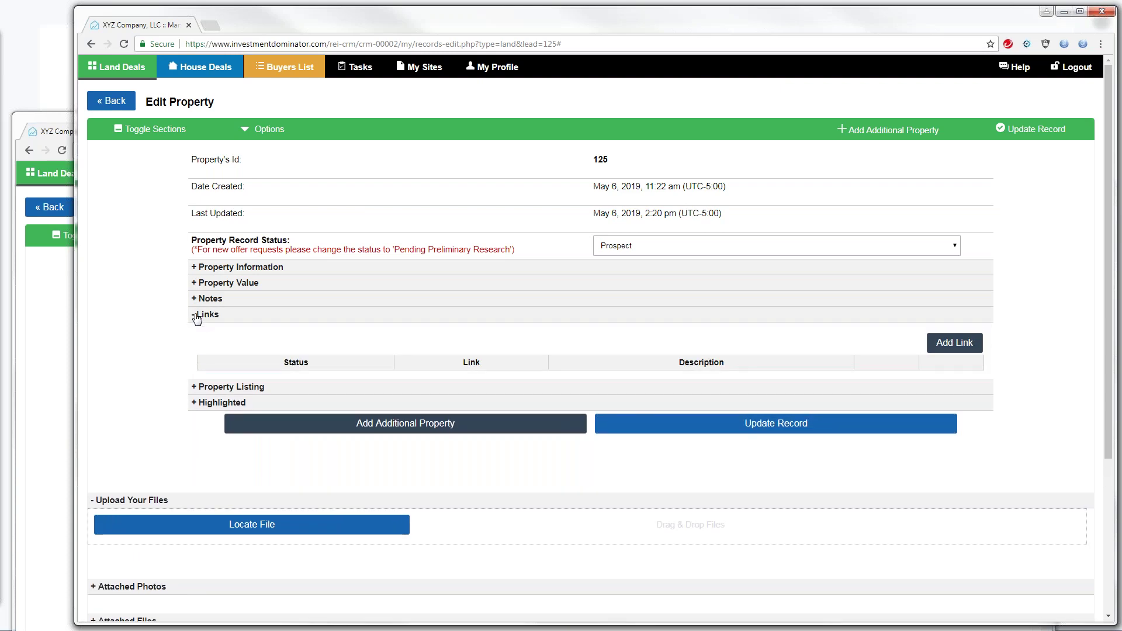
click(195, 317)
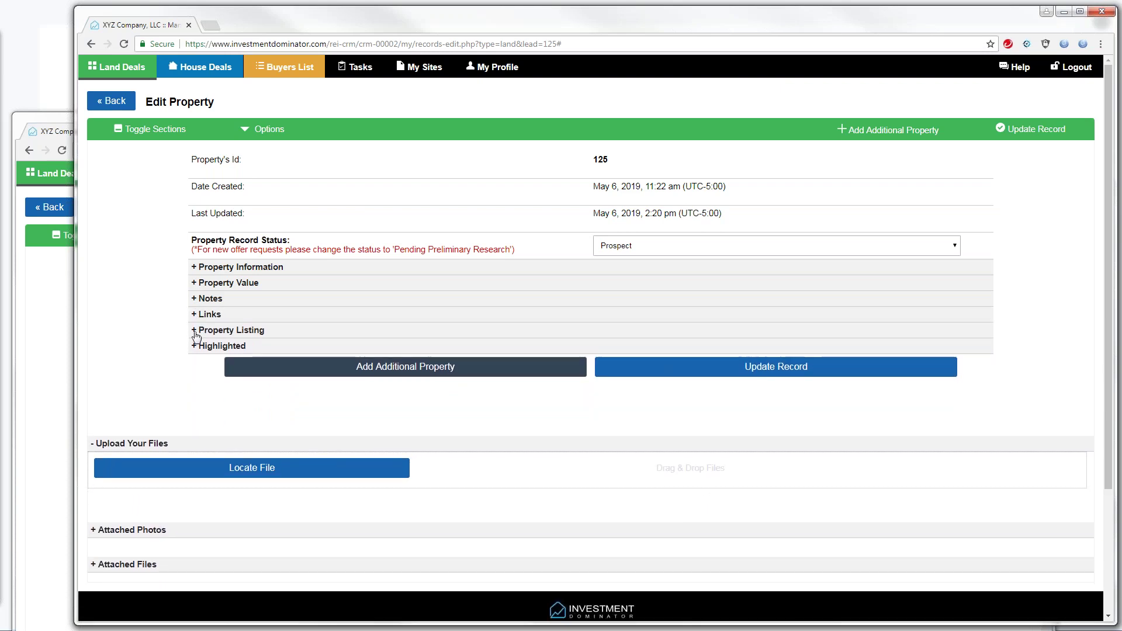
click(195, 330)
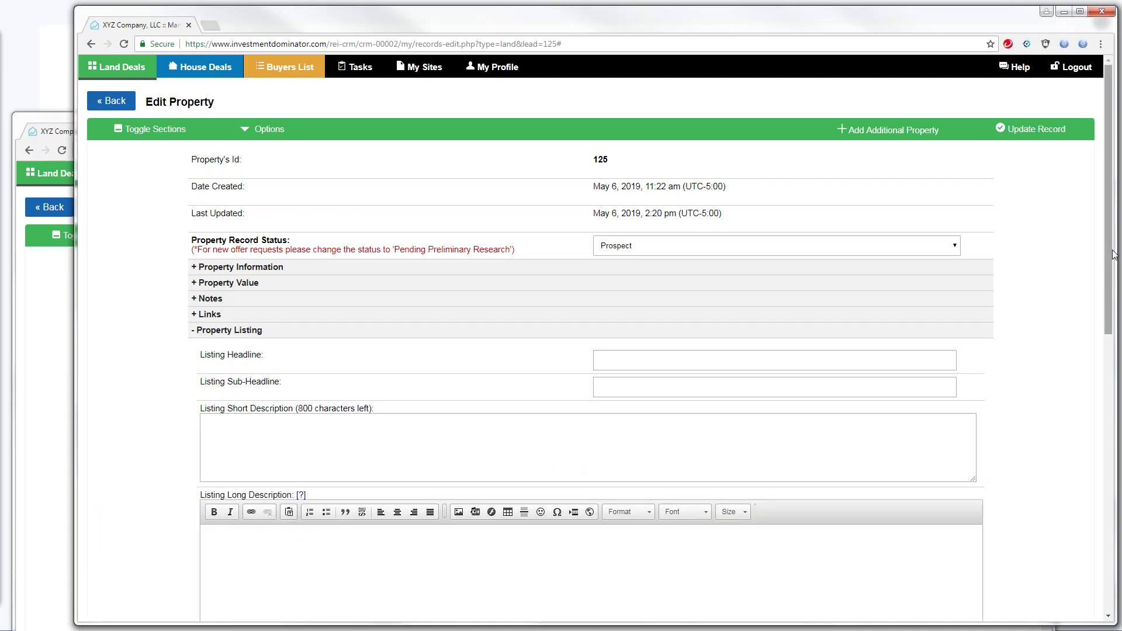
drag(1113, 255, 1110, 348)
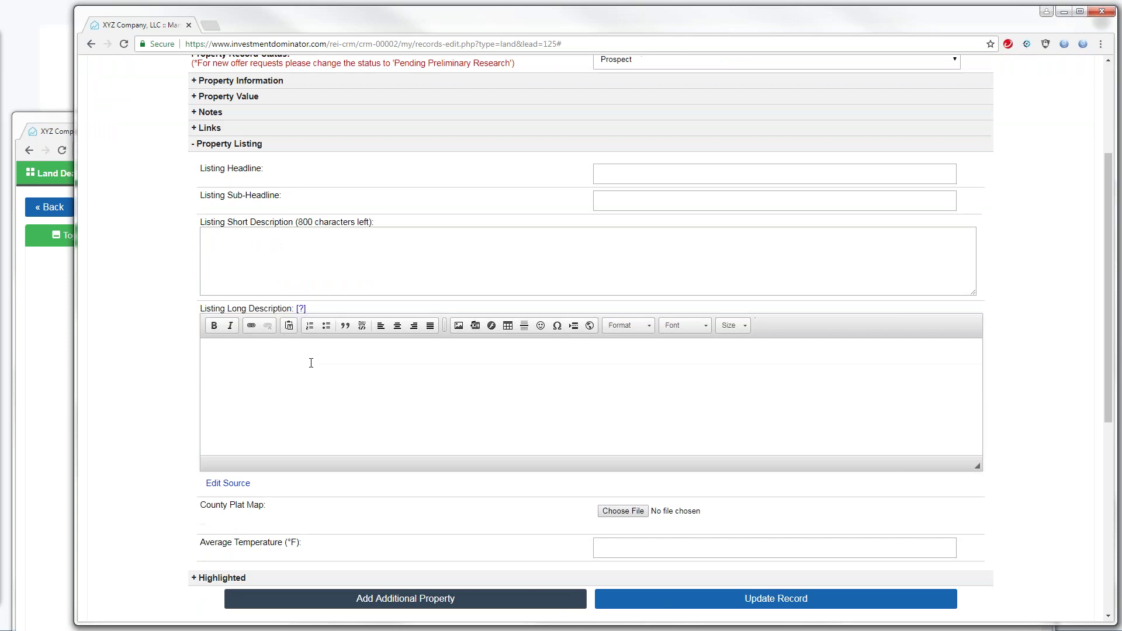
click(195, 146)
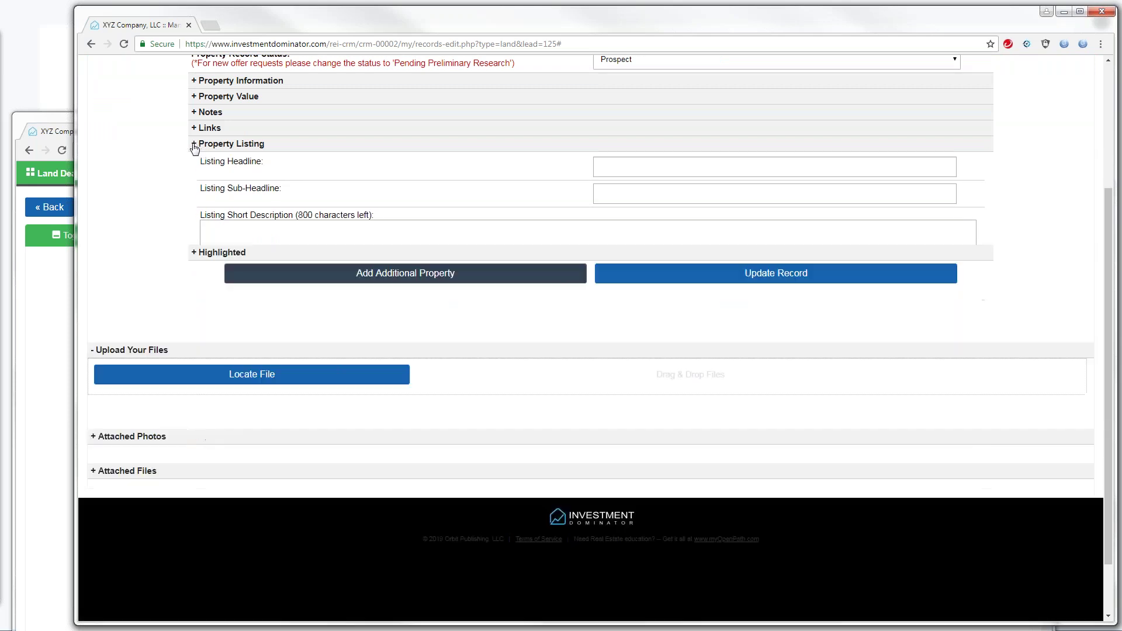
drag(308, 30, 526, 328)
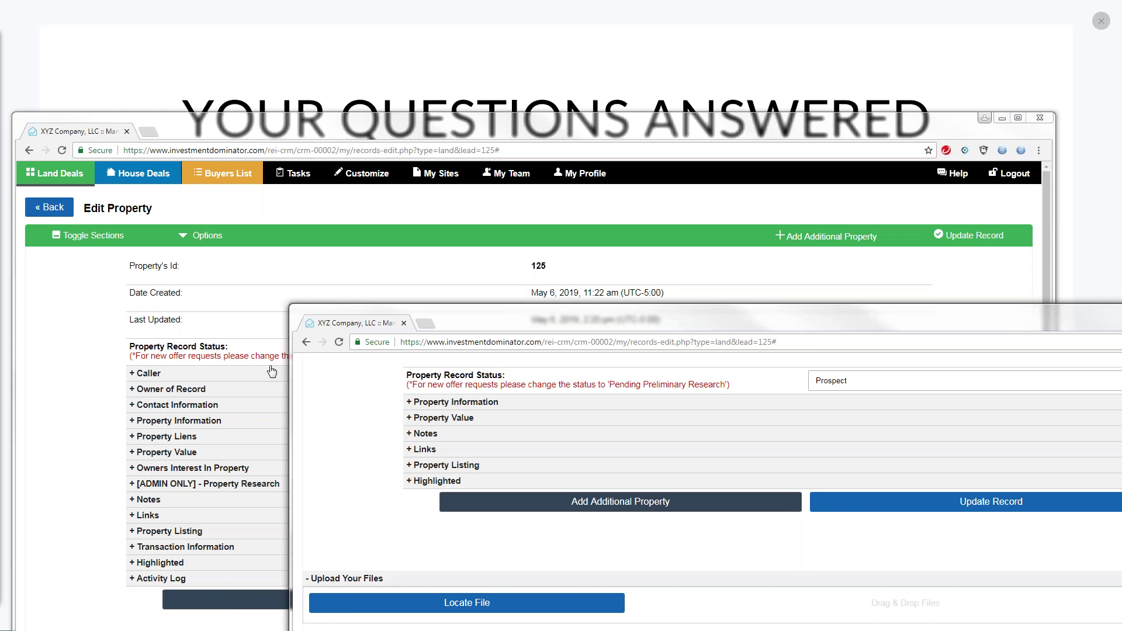
drag(449, 315, 391, 239)
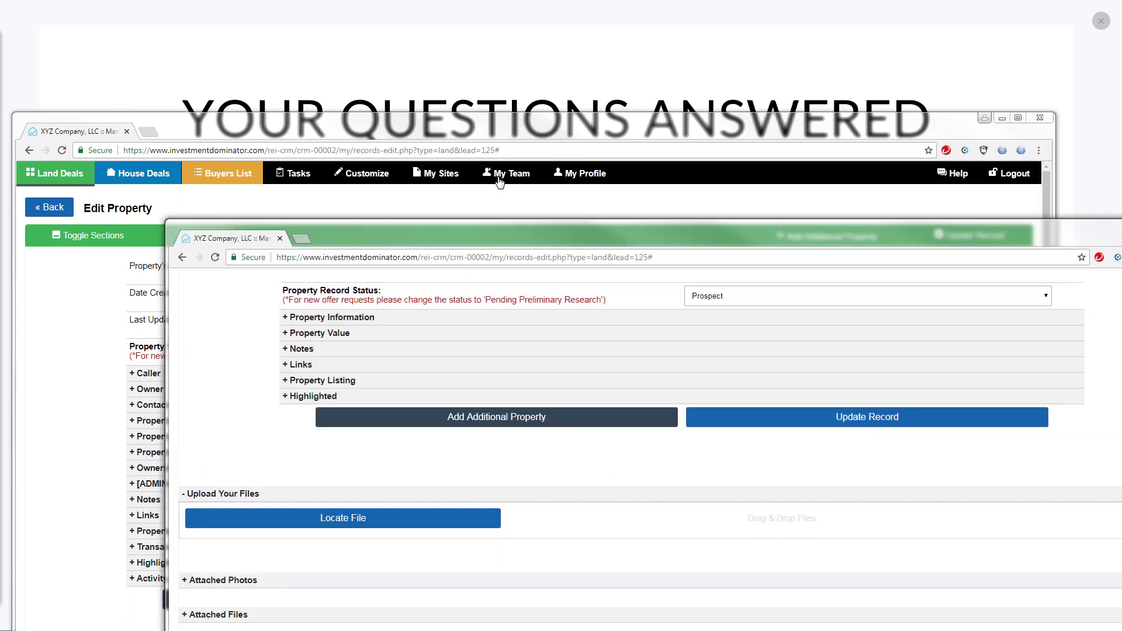
click(499, 182)
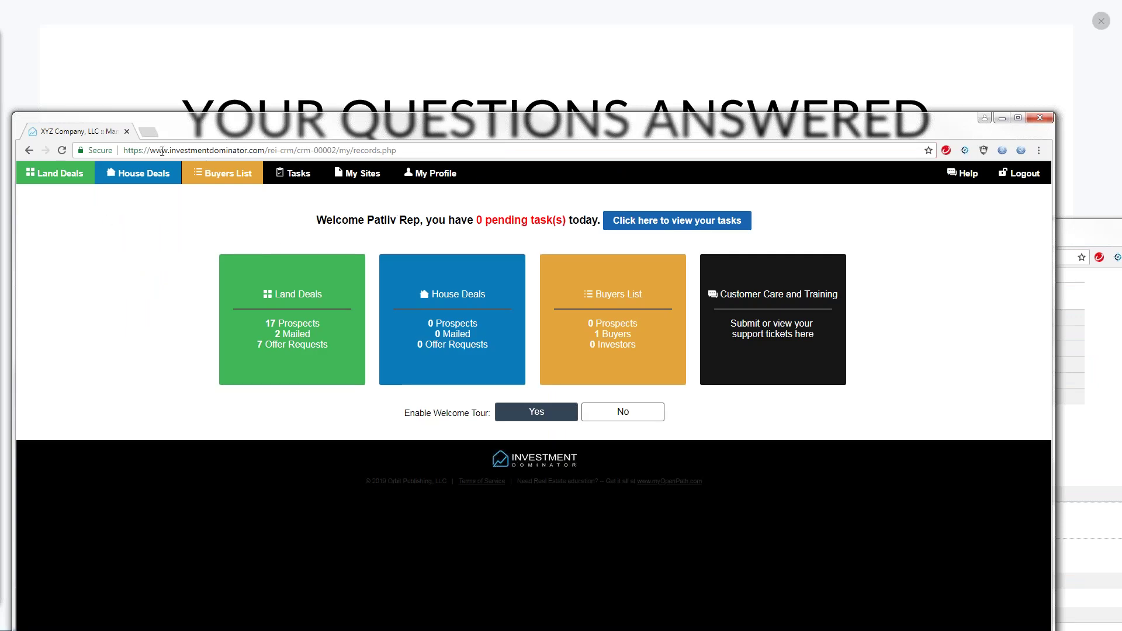
click(71, 183)
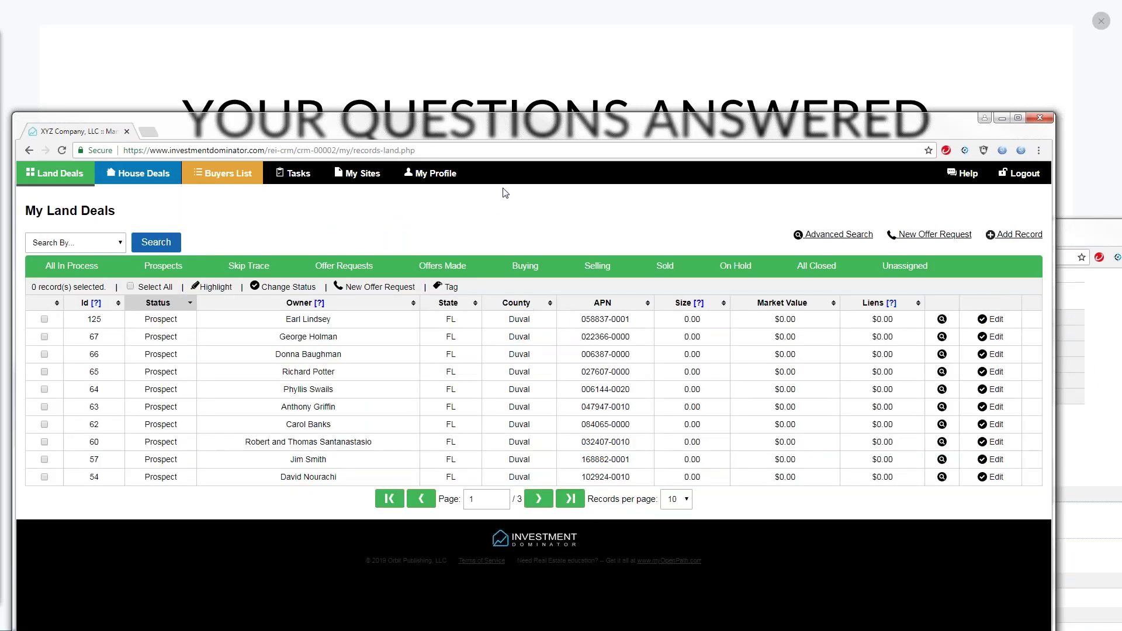
click(1024, 174)
click(461, 275)
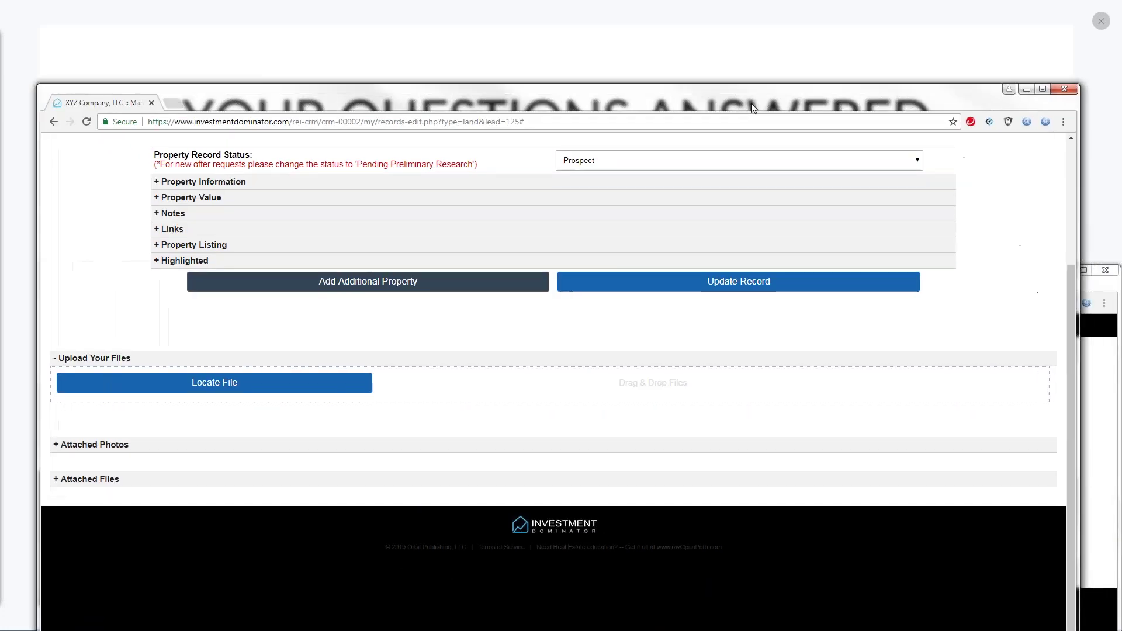
drag(1068, 287, 1085, 118)
Log out of the rep account and sign back in with the admin's e-mail and password
click(1044, 150)
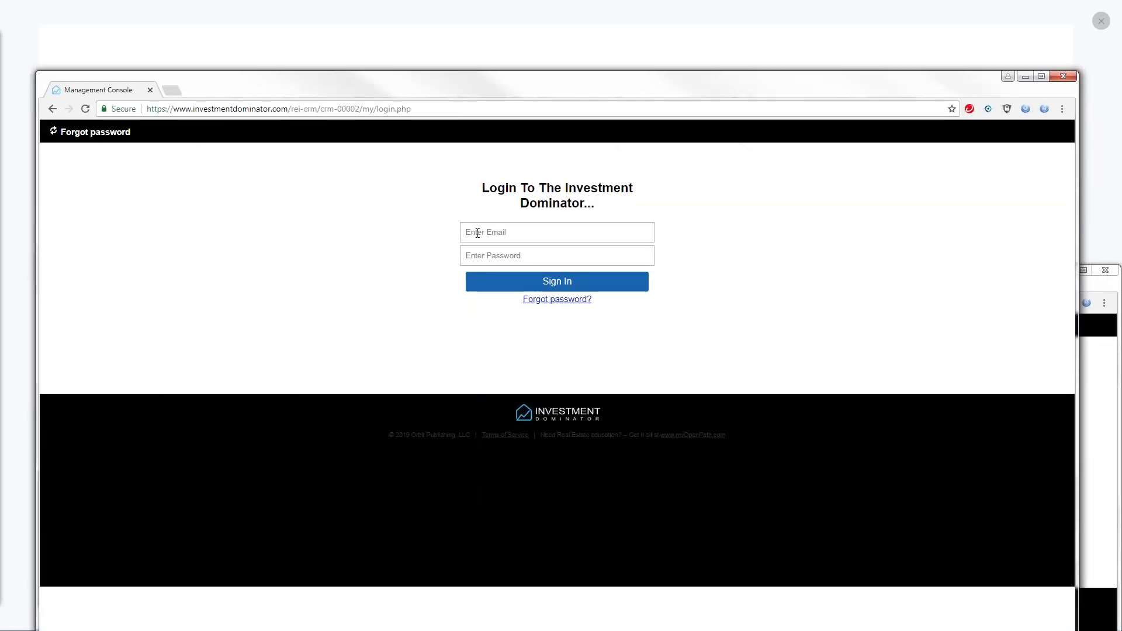
click(487, 334)
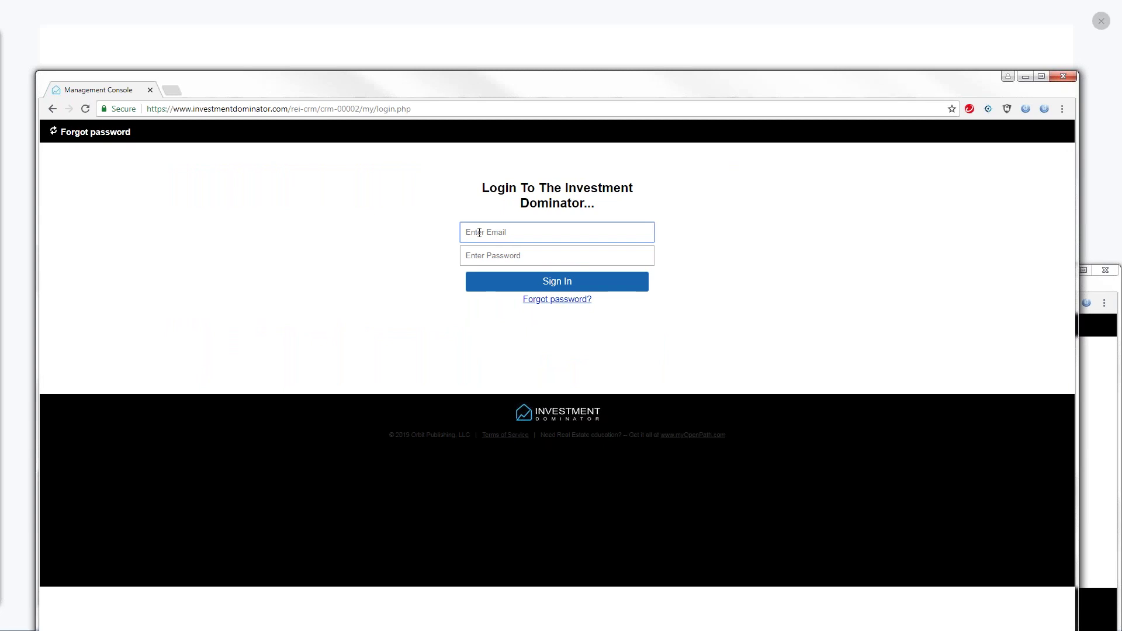
text(warend)
key(Tab)
text(••••)
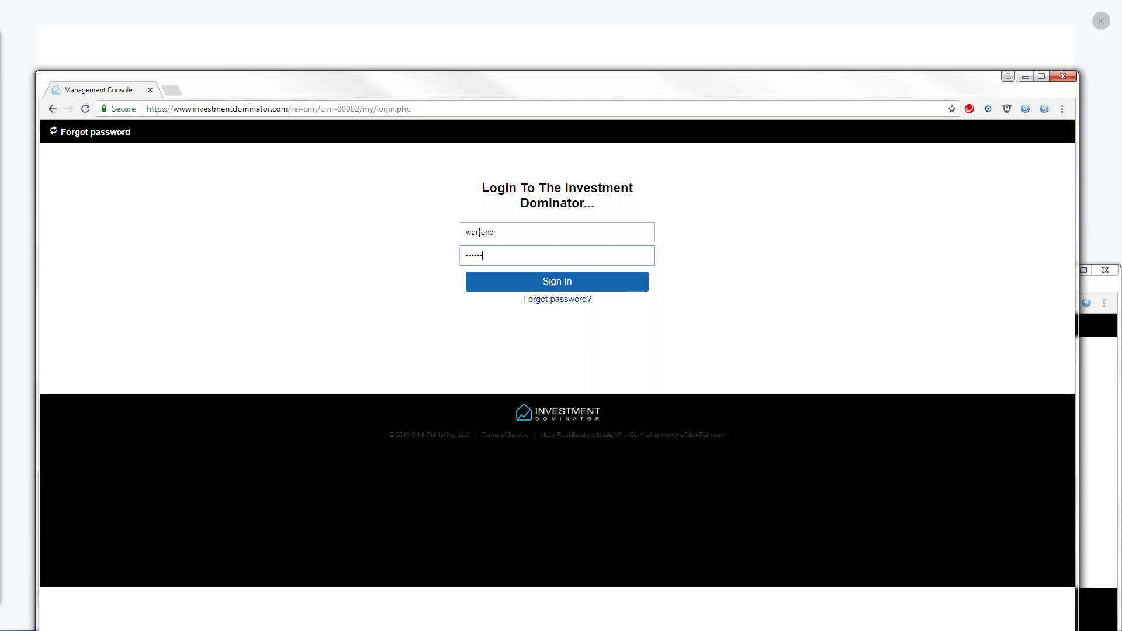
key(Return)
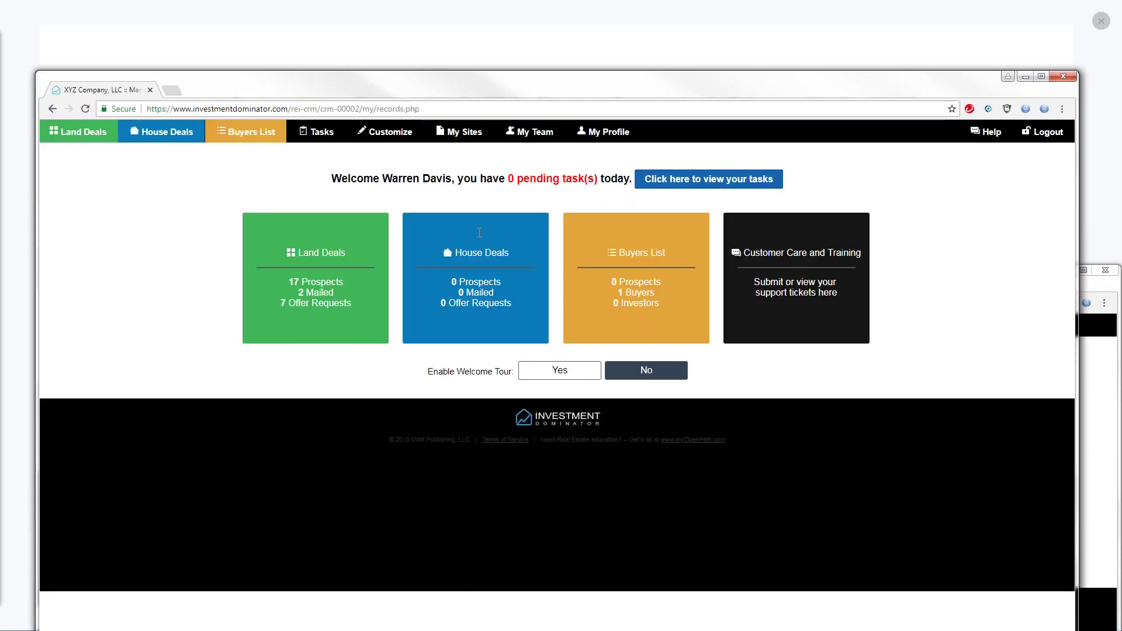
Open the Rep user's Edit User page from My Team and scroll through its permission settings
click(529, 133)
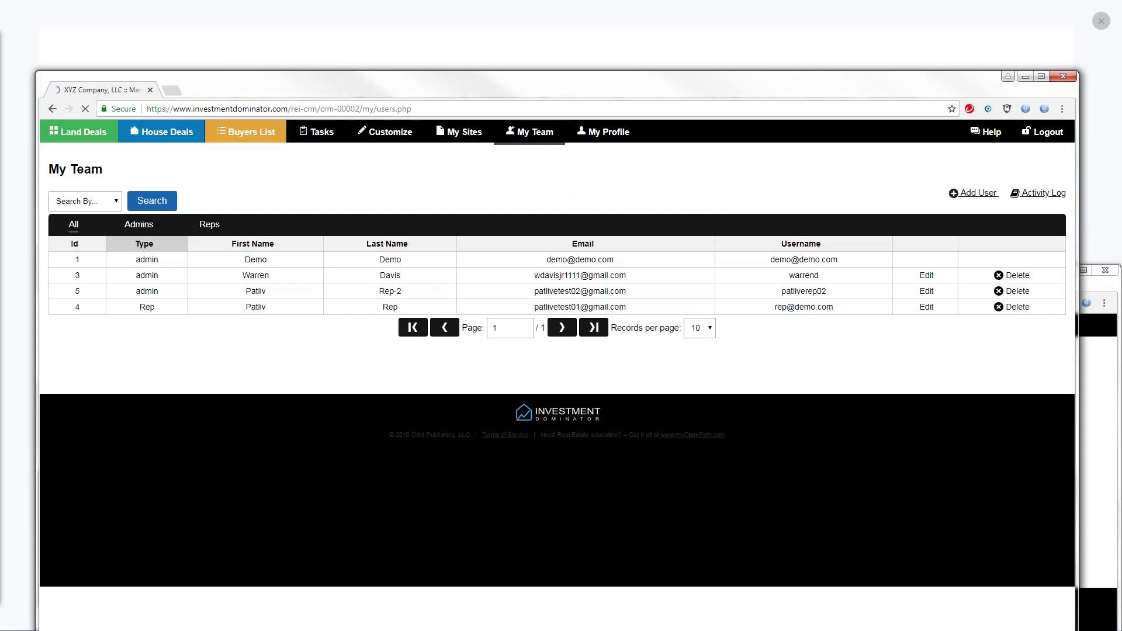
click(921, 308)
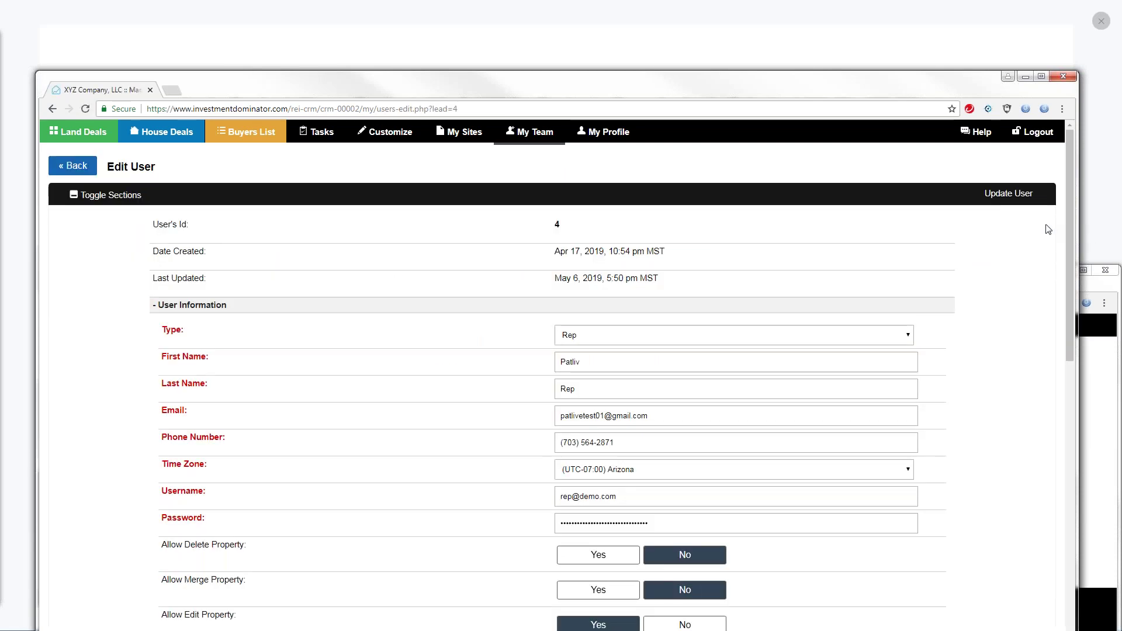
drag(1078, 214, 1109, 298)
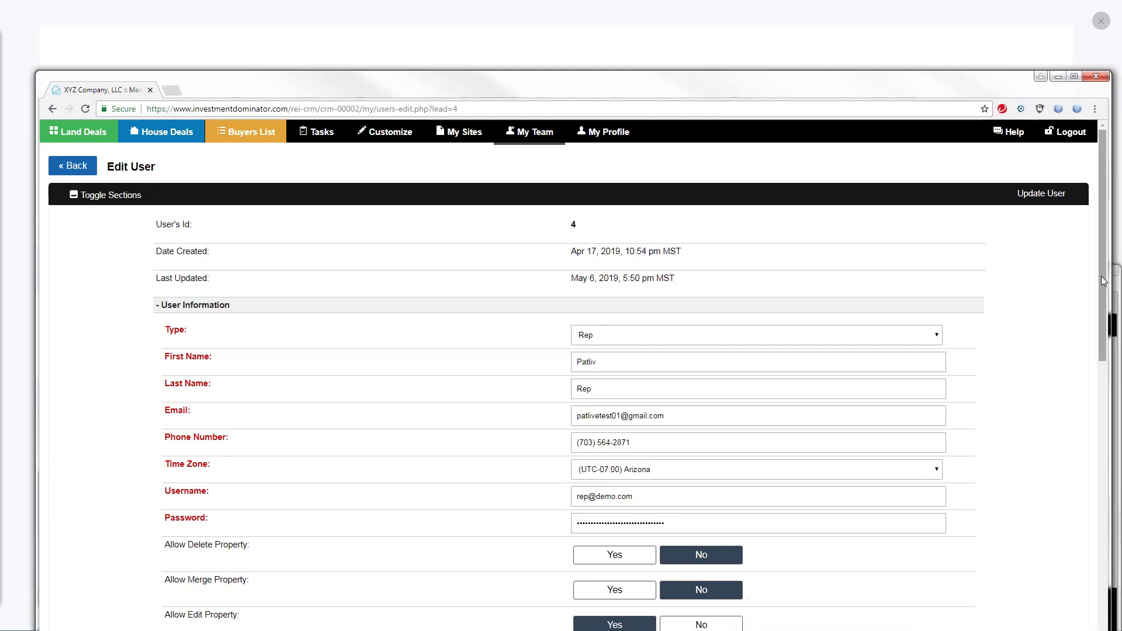
scroll(1080, 413, down, 5)
scroll(1079, 412, down, 5)
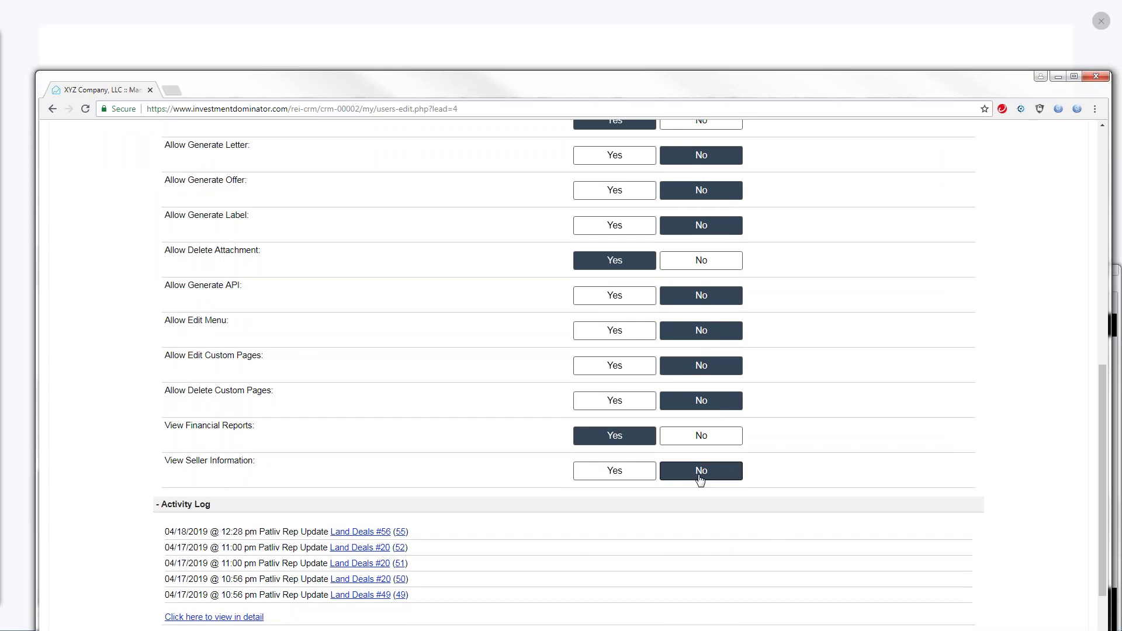
drag(1099, 417, 1061, 181)
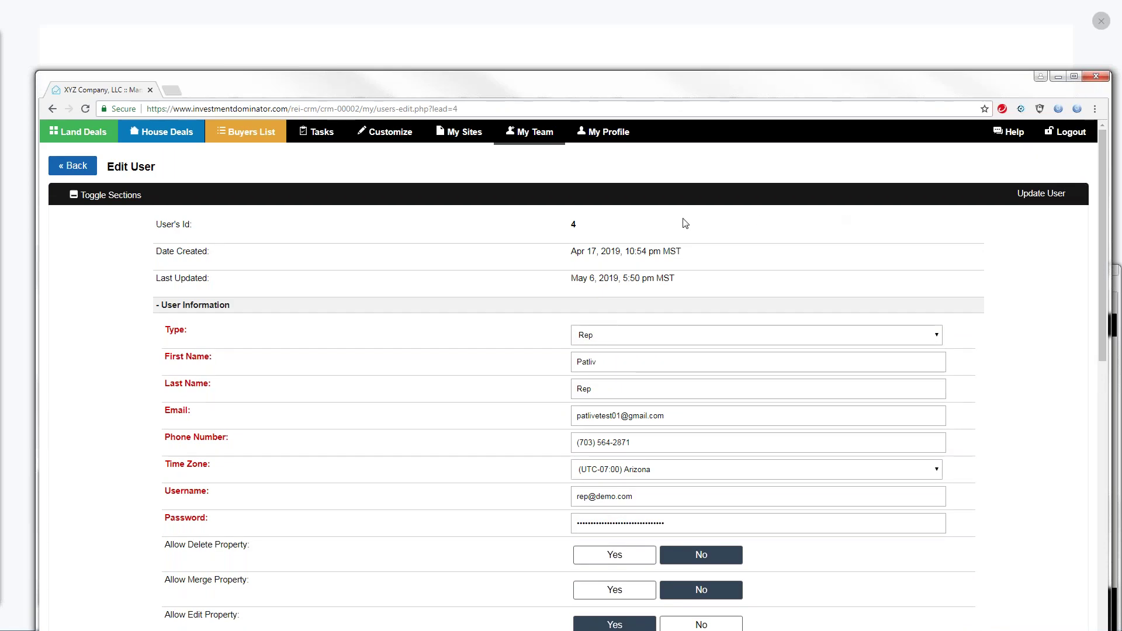
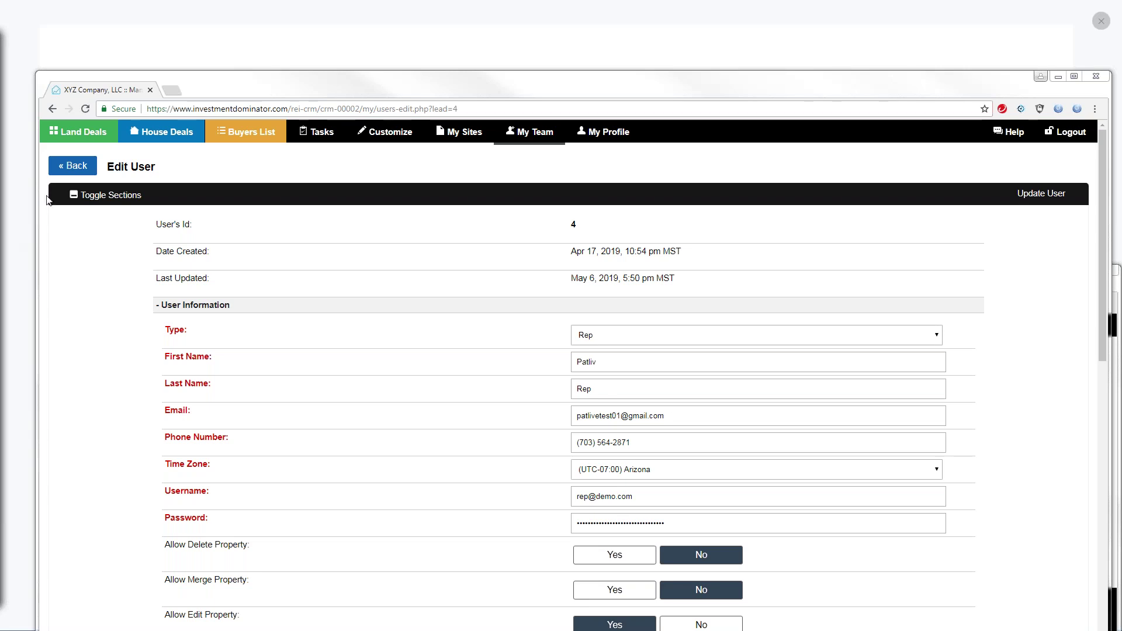
Move the browser window and open the My Land Deals list, scrolling down the Duval County records
drag(446, 90, 422, 28)
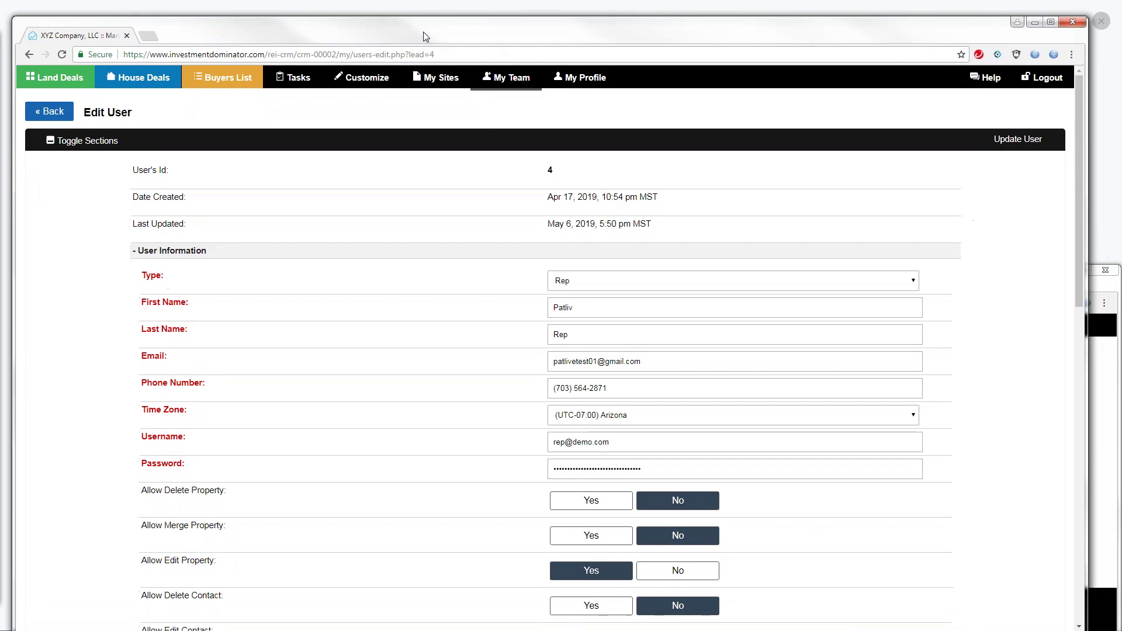
click(65, 82)
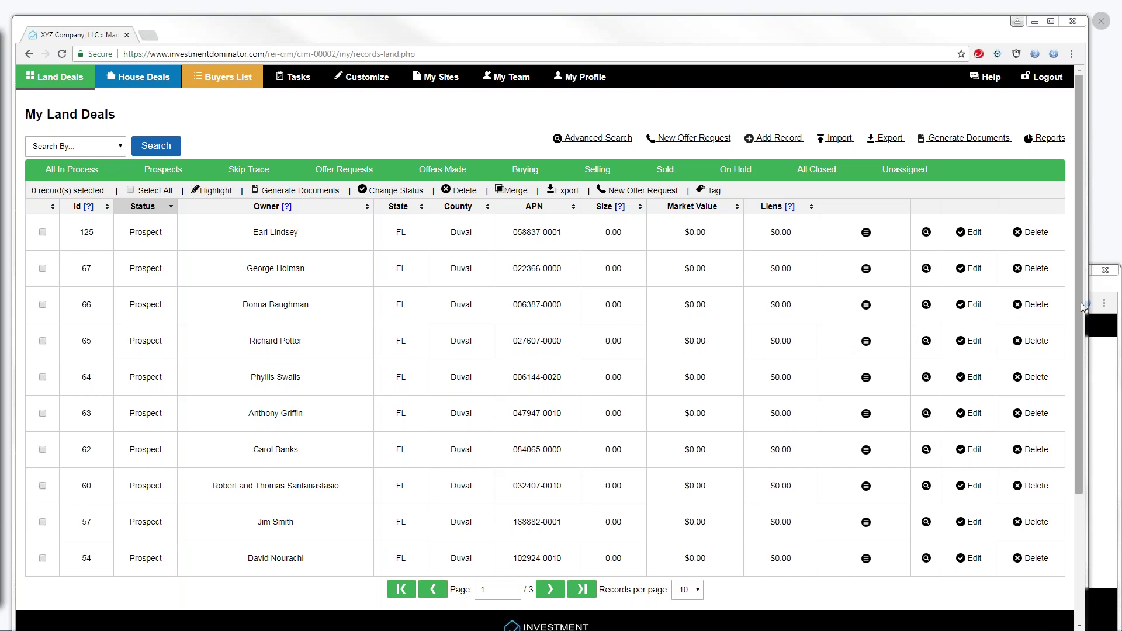
scroll(1082, 307, down, 1)
Open land deal record 56 for editing from the second page of the list
click(550, 544)
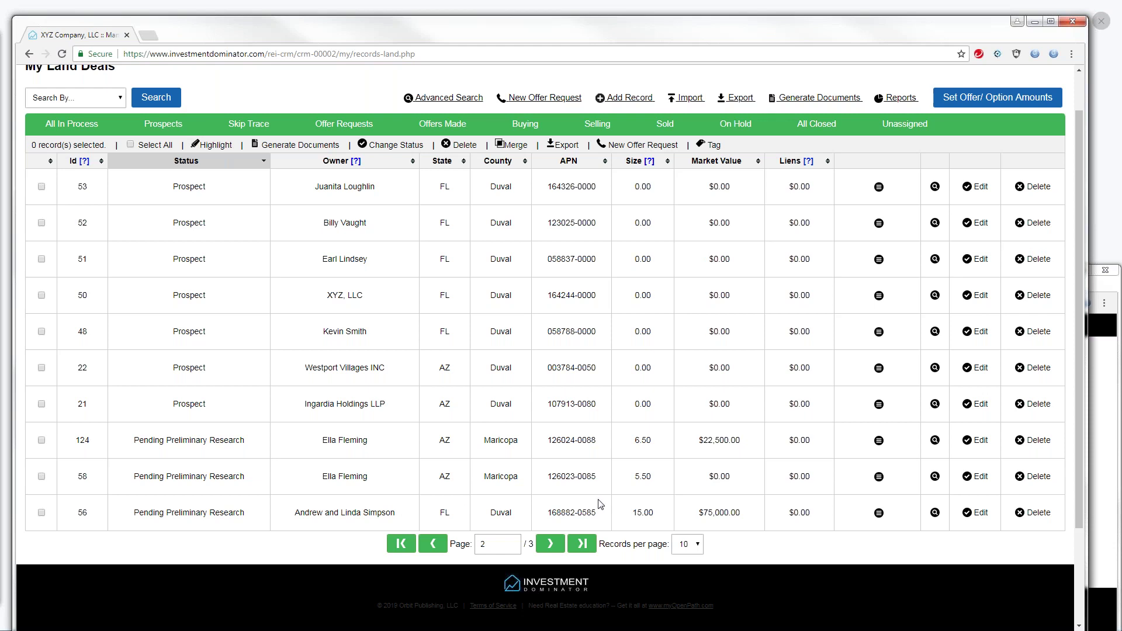
click(980, 513)
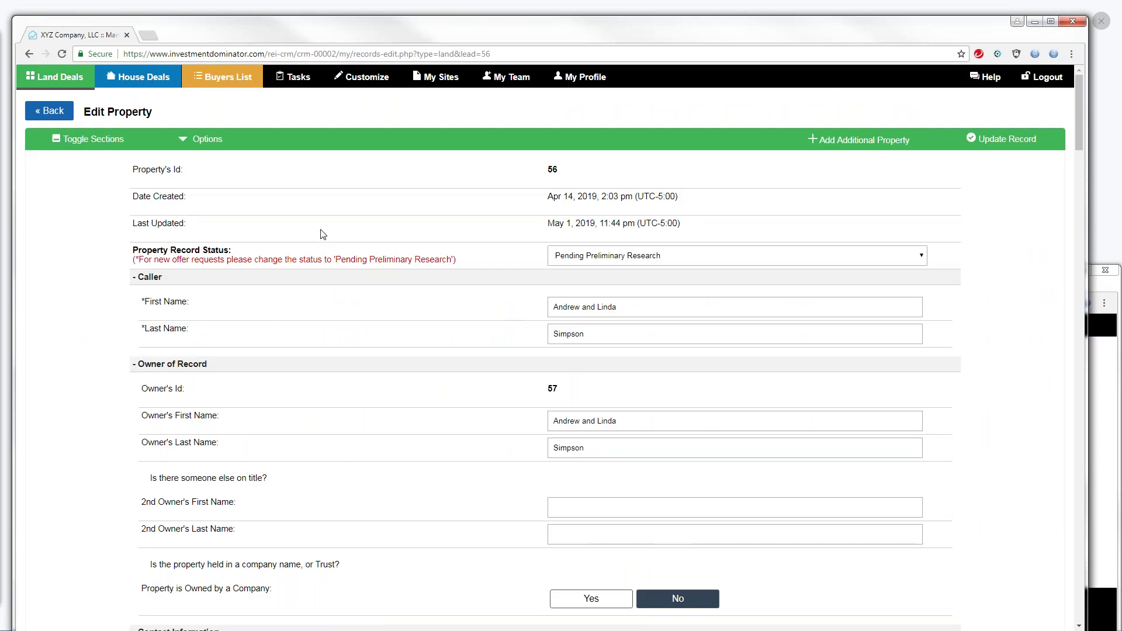
click(184, 144)
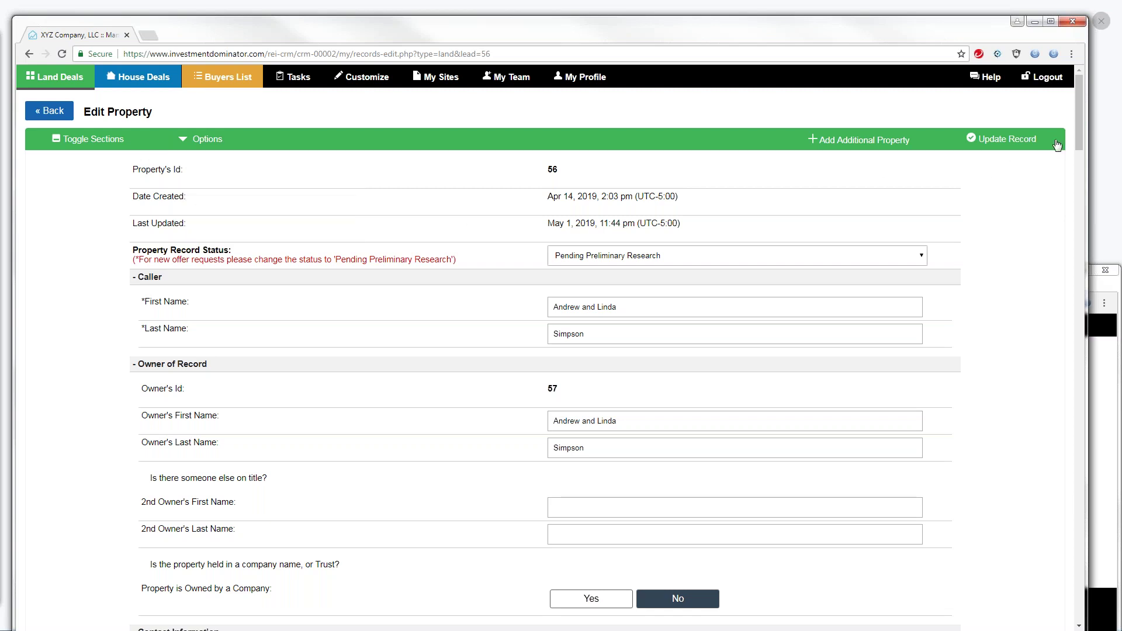
Enter 135.23 as the record's Annual Base Taxes
scroll(1079, 136, down, 1)
drag(1084, 158, 1084, 282)
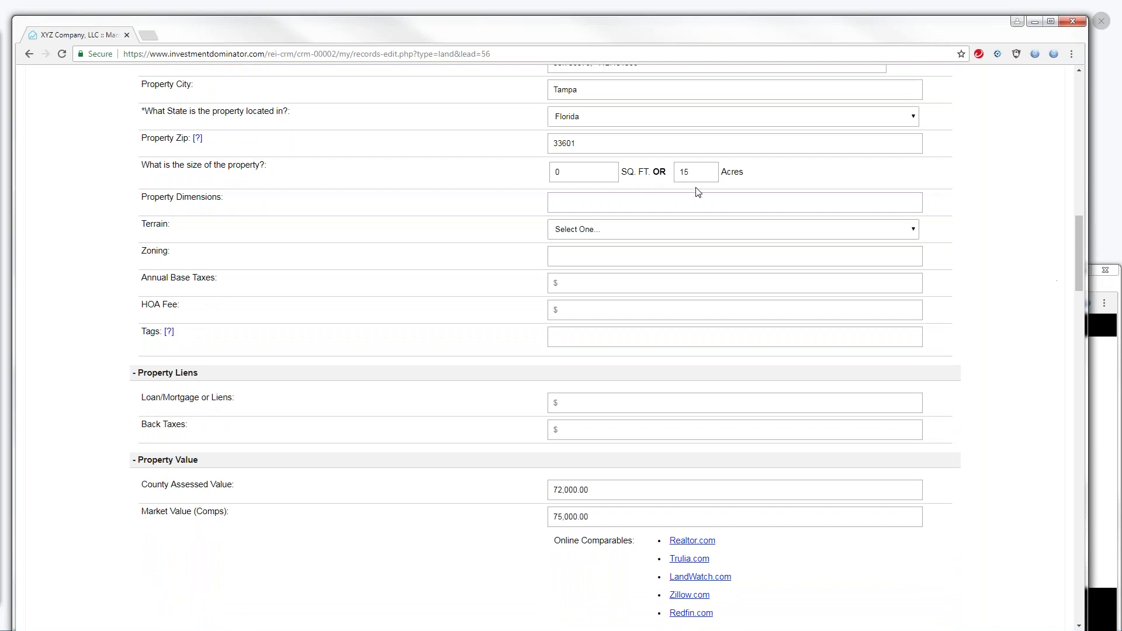
click(571, 284)
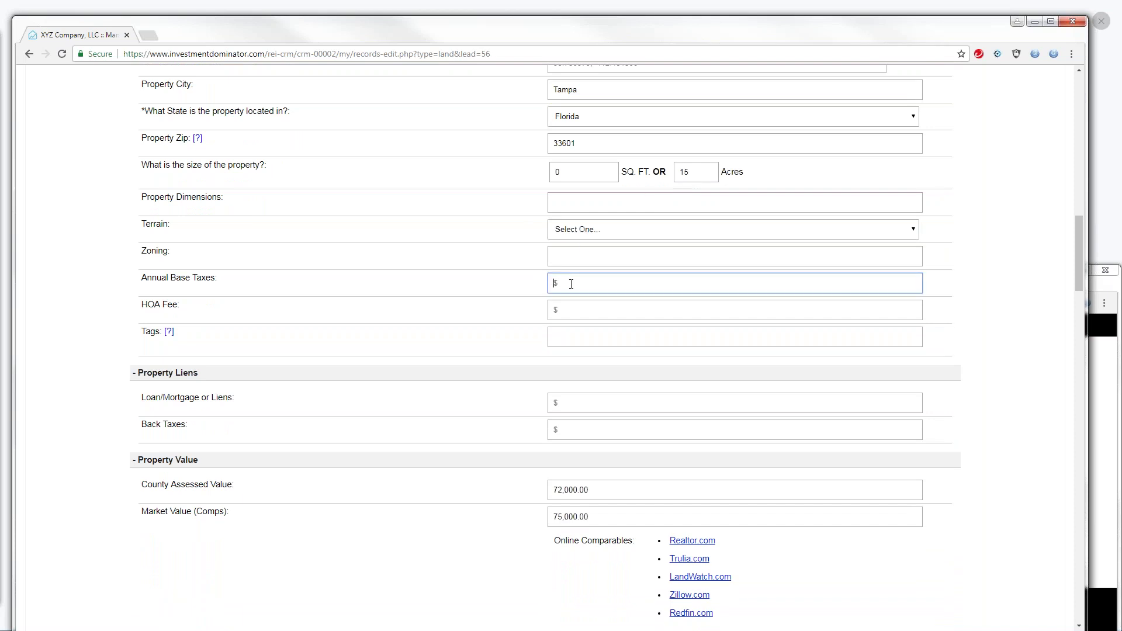
text(13)
text(5.23)
drag(1078, 224, 1071, 85)
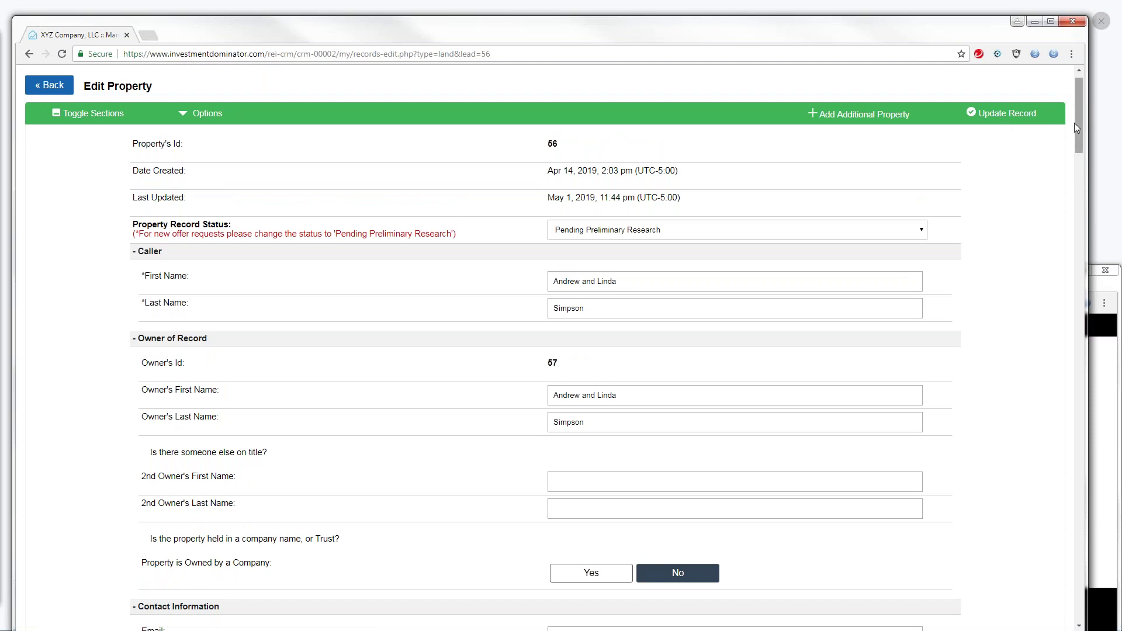
Locate Offer Amount under [ADMIN ONLY] Property Research and open its offer calculator
drag(1078, 129, 1035, 296)
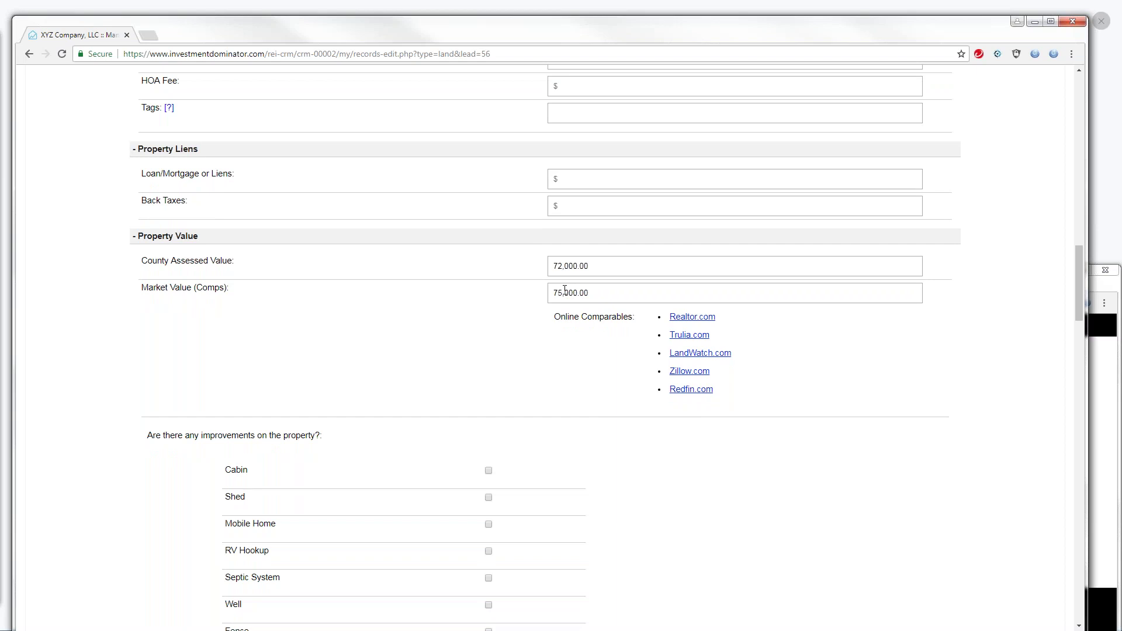
drag(1079, 277, 1050, 378)
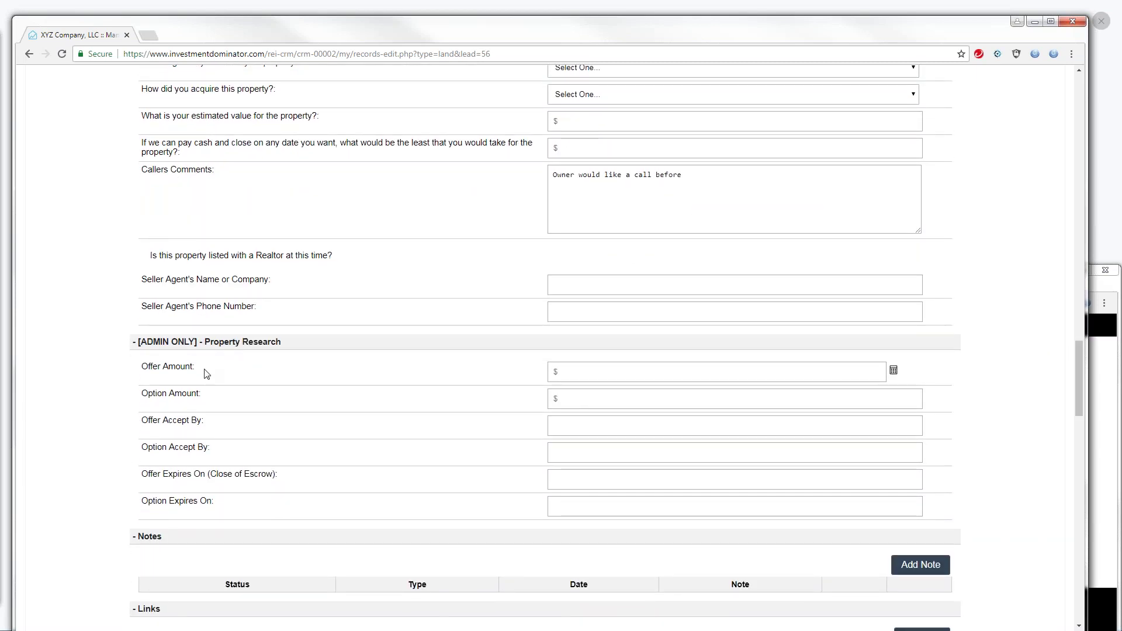
drag(198, 369, 132, 374)
drag(1080, 367, 1051, 103)
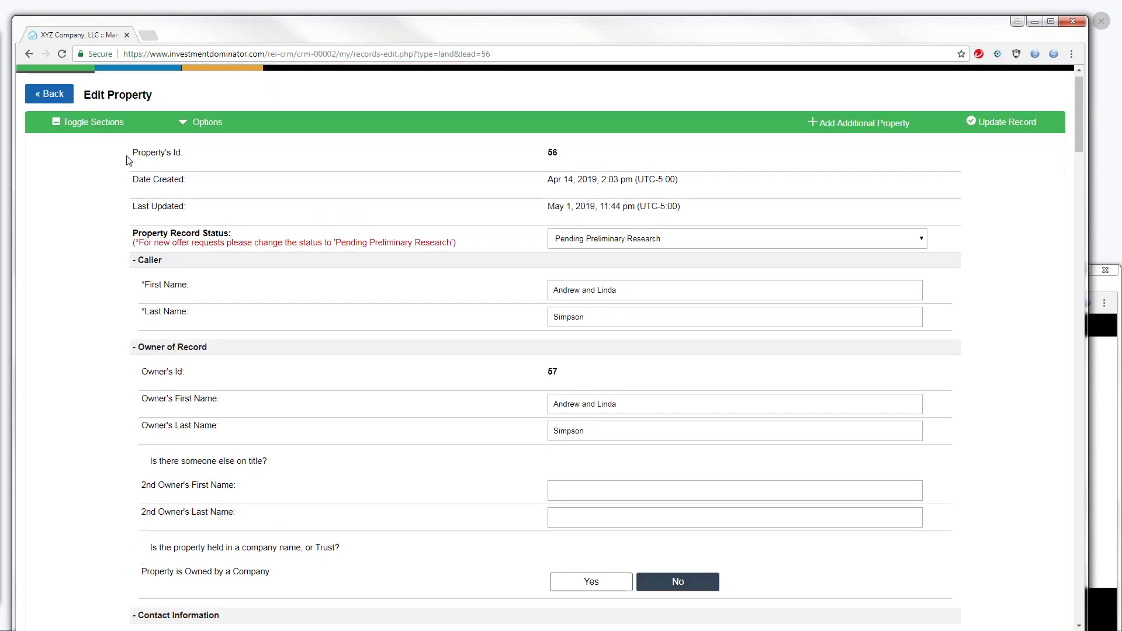
click(180, 122)
drag(1079, 101, 1051, 304)
scroll(806, 290, up, 3)
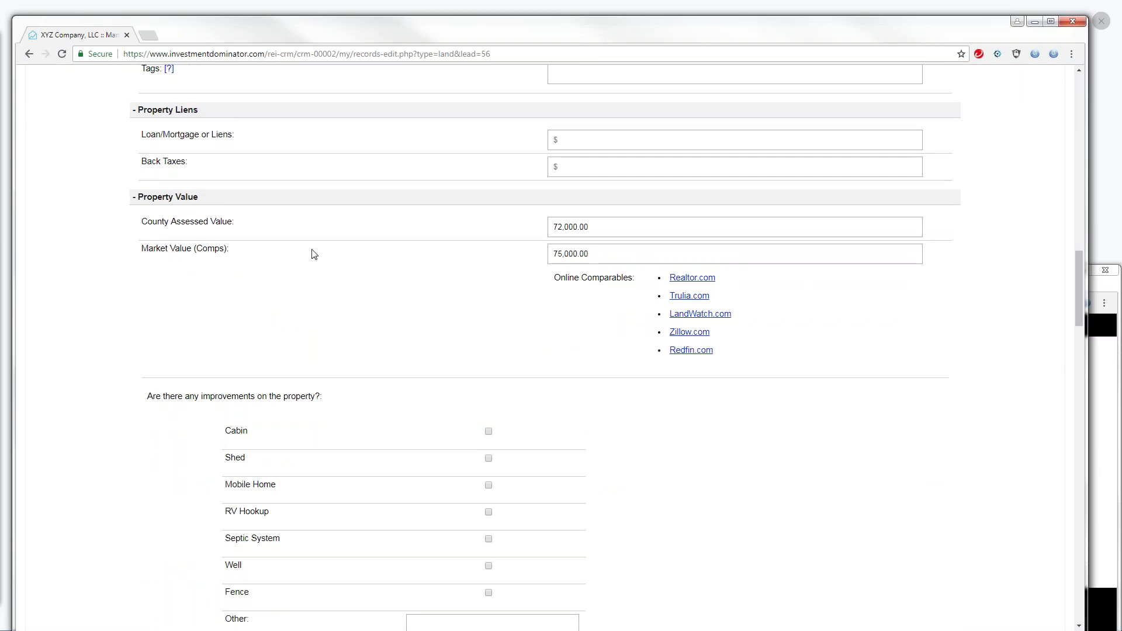
drag(1074, 271, 1068, 353)
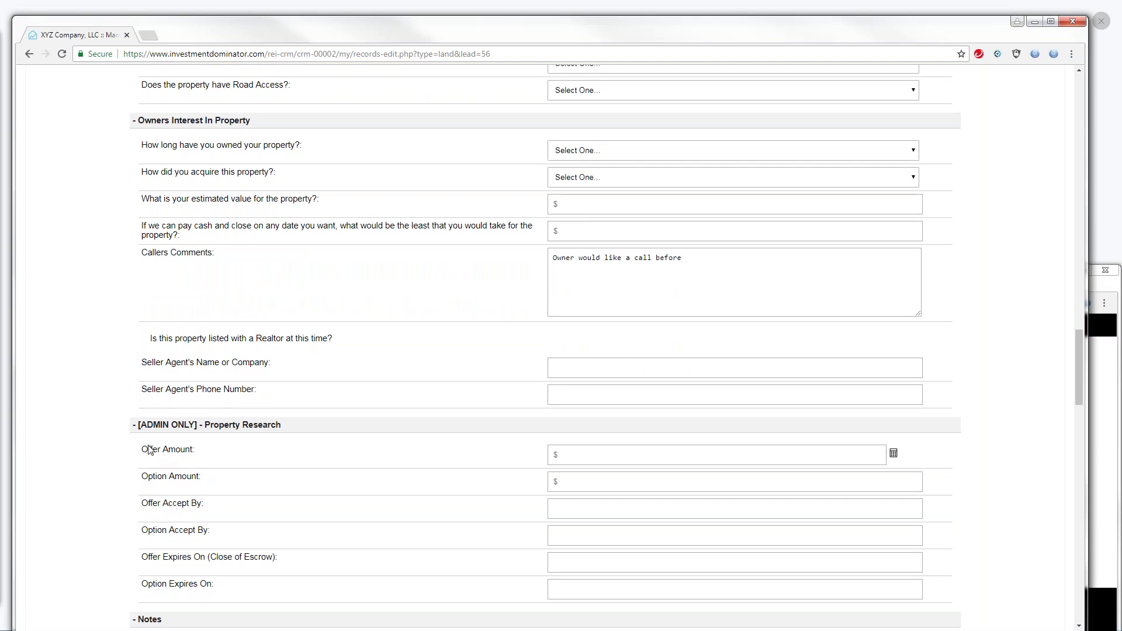
click(894, 455)
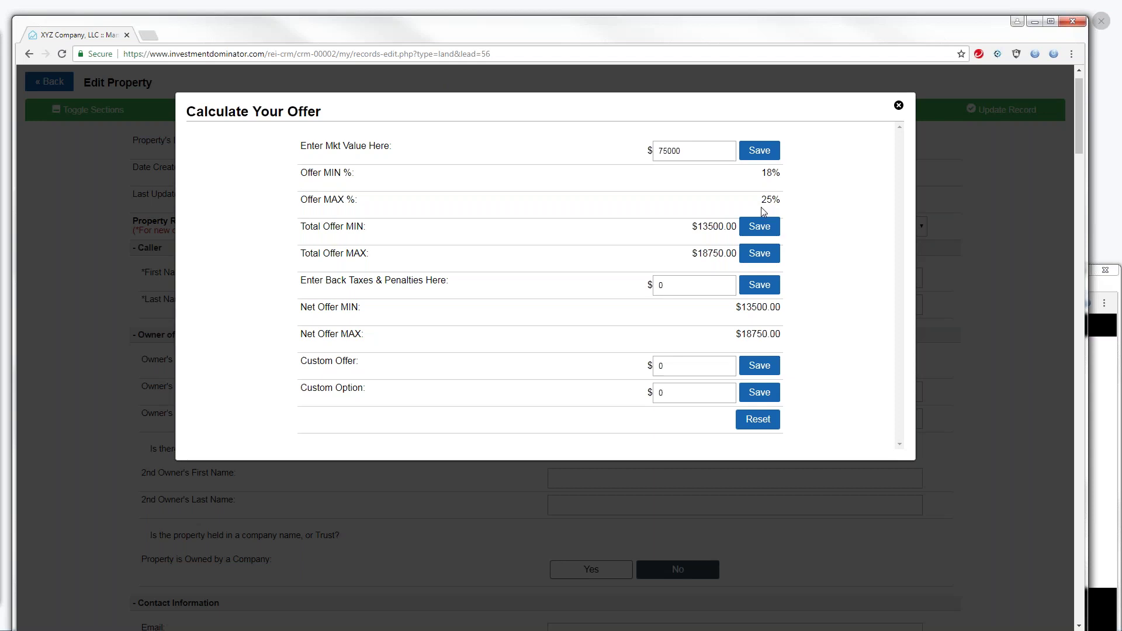
Save a 15,979.82 custom offer as the Offer Amount and close the calculator
click(672, 371)
key(BackSpace)
text(979.82)
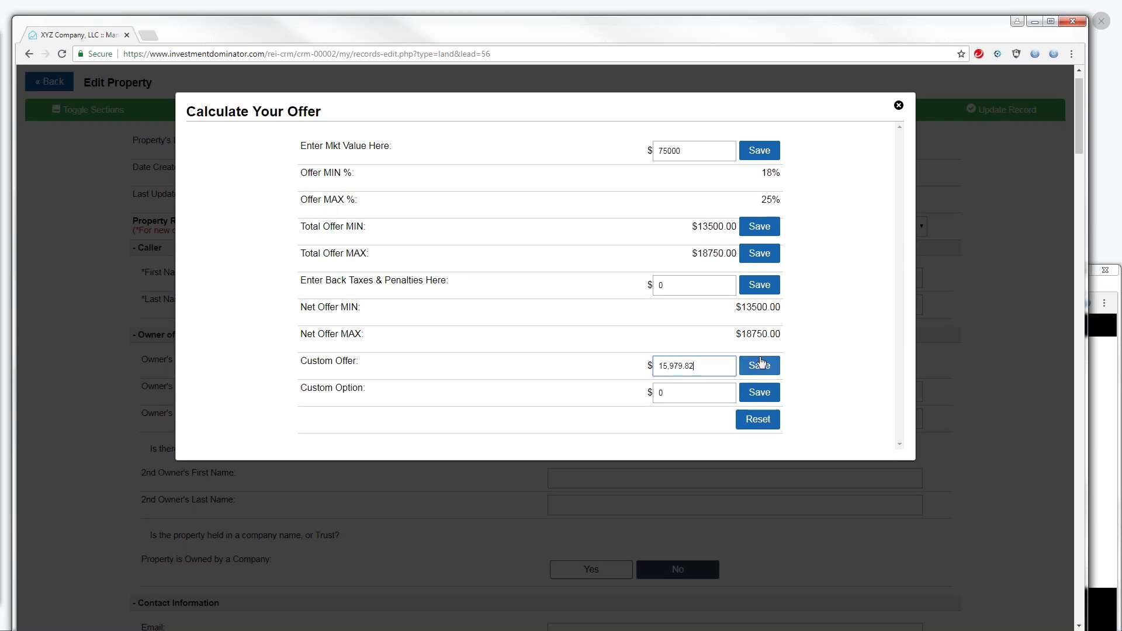
click(760, 366)
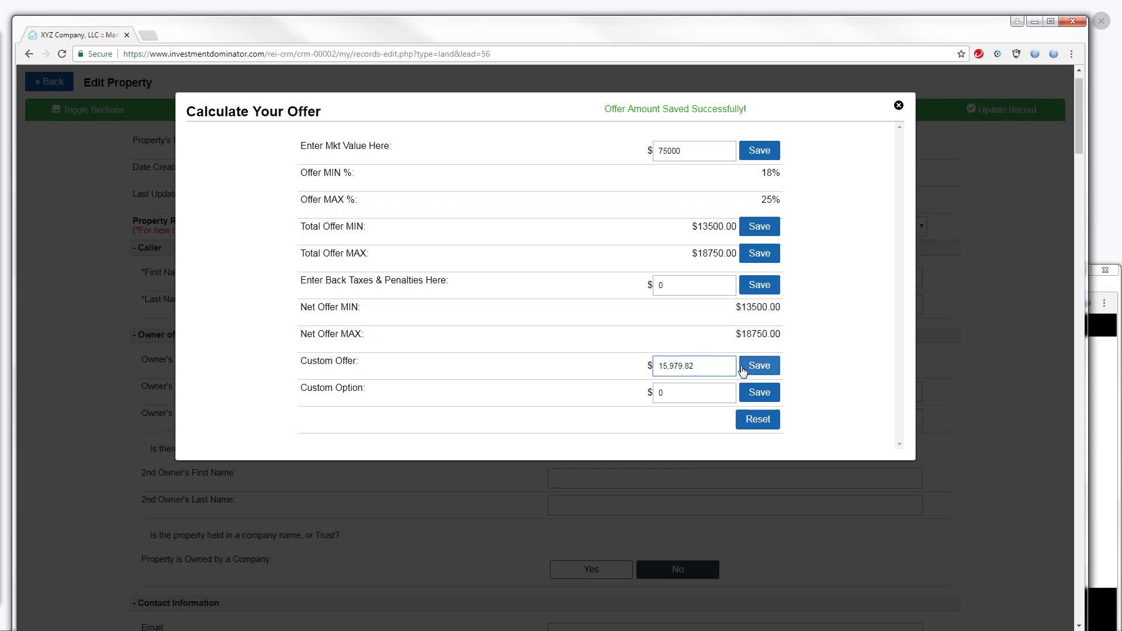
click(899, 106)
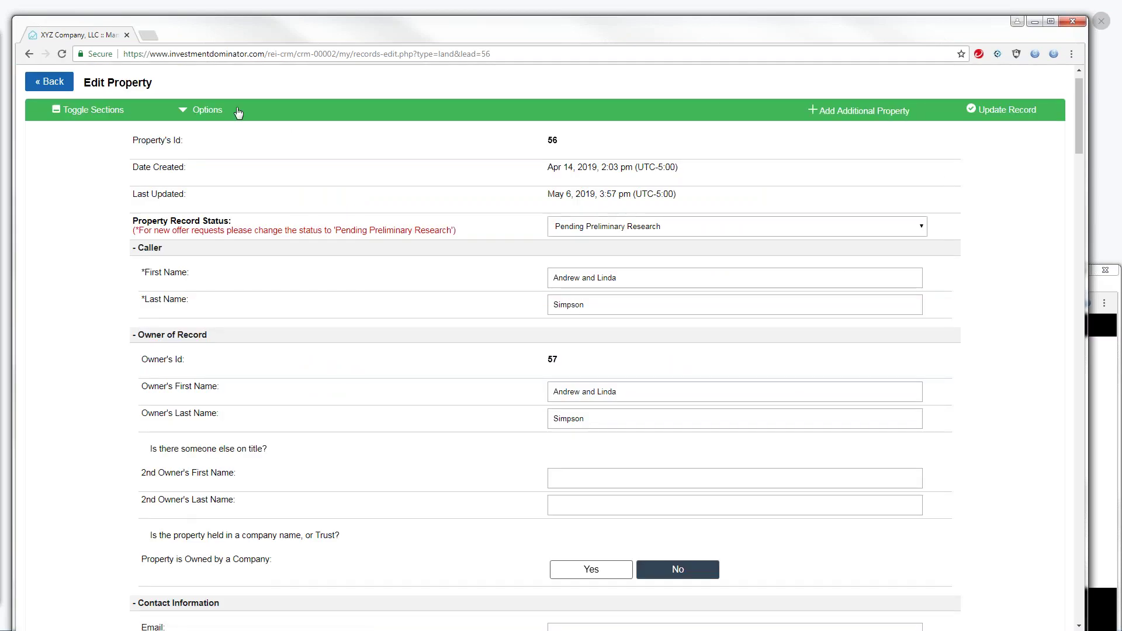
Open Calculate Offer/Option Amount from the Options menu, then close it
click(186, 113)
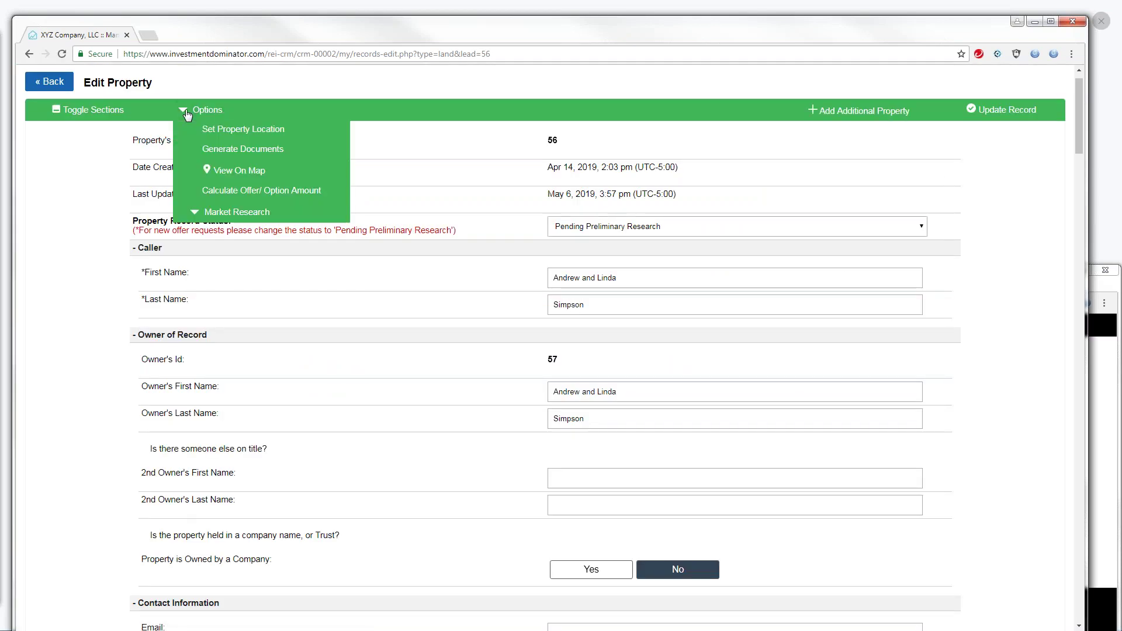
click(230, 195)
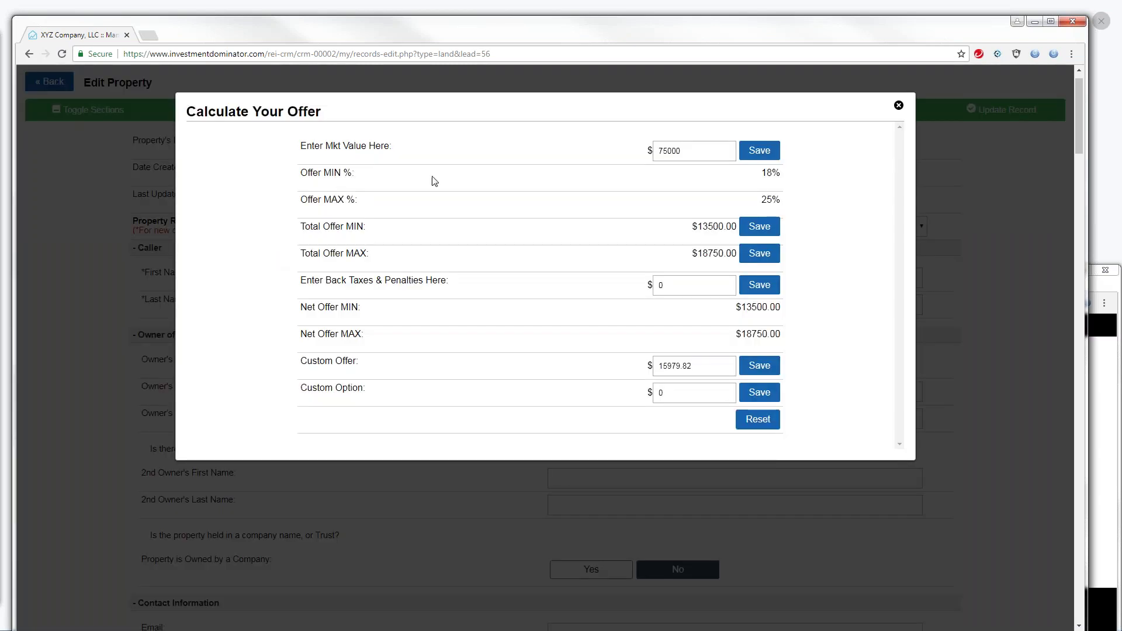
click(899, 107)
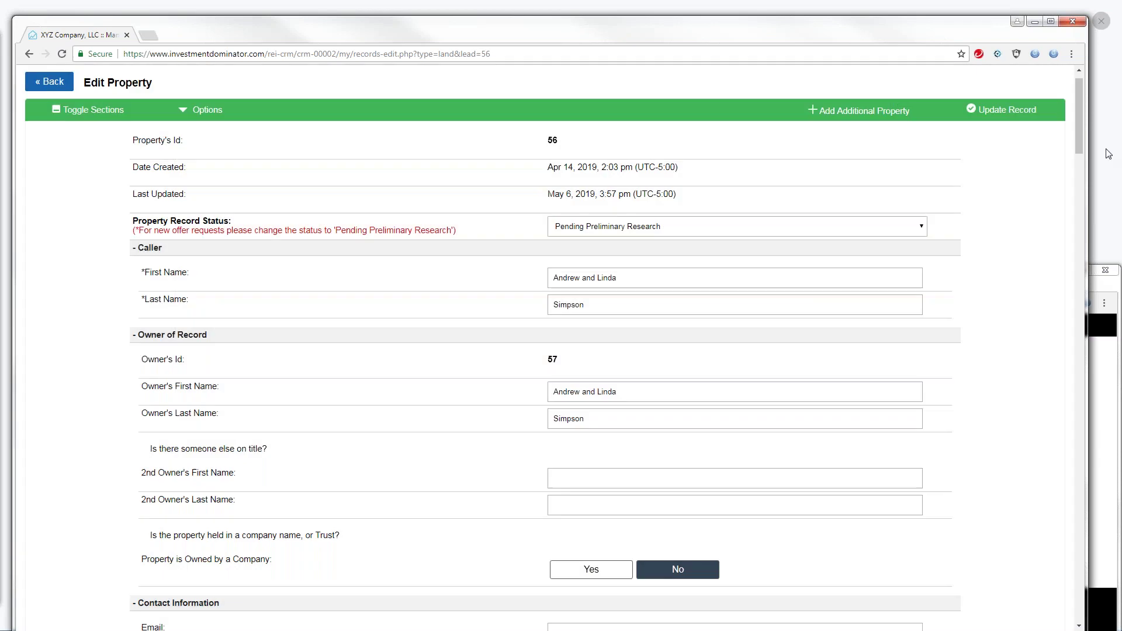
Check that Offer Amount shows 15,979.82 and review the same custom offer in the calculator
drag(1079, 136, 1082, 415)
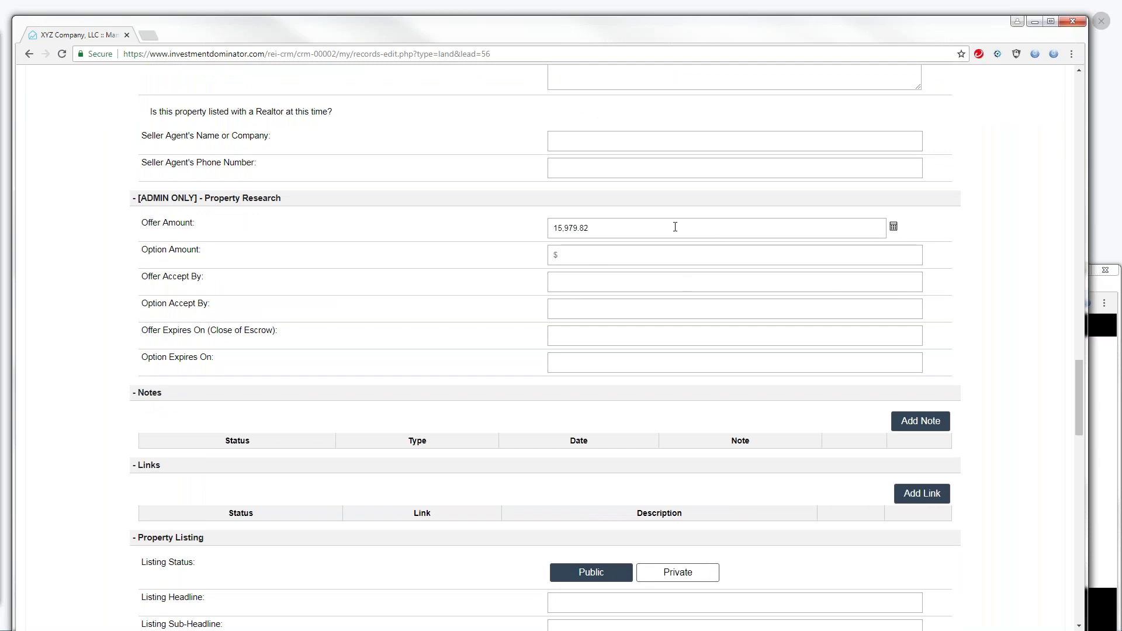
click(892, 228)
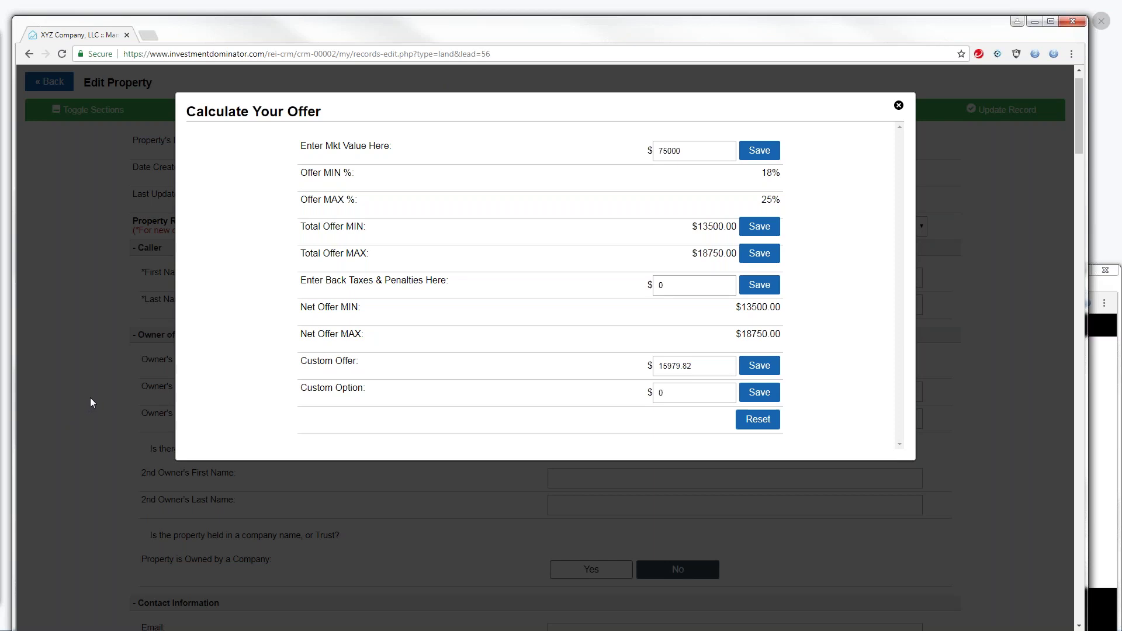
click(898, 105)
Open Market Research and follow the Realtor.com Online Comparables link for sold 33601 land
drag(1078, 139, 1104, 323)
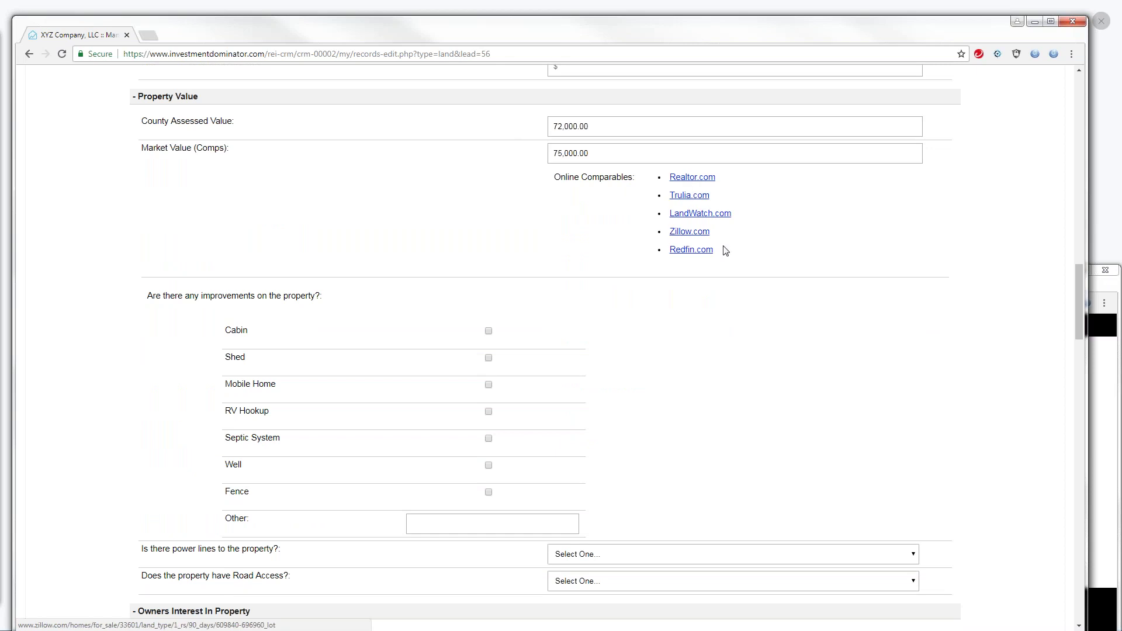
drag(1081, 309, 1079, 119)
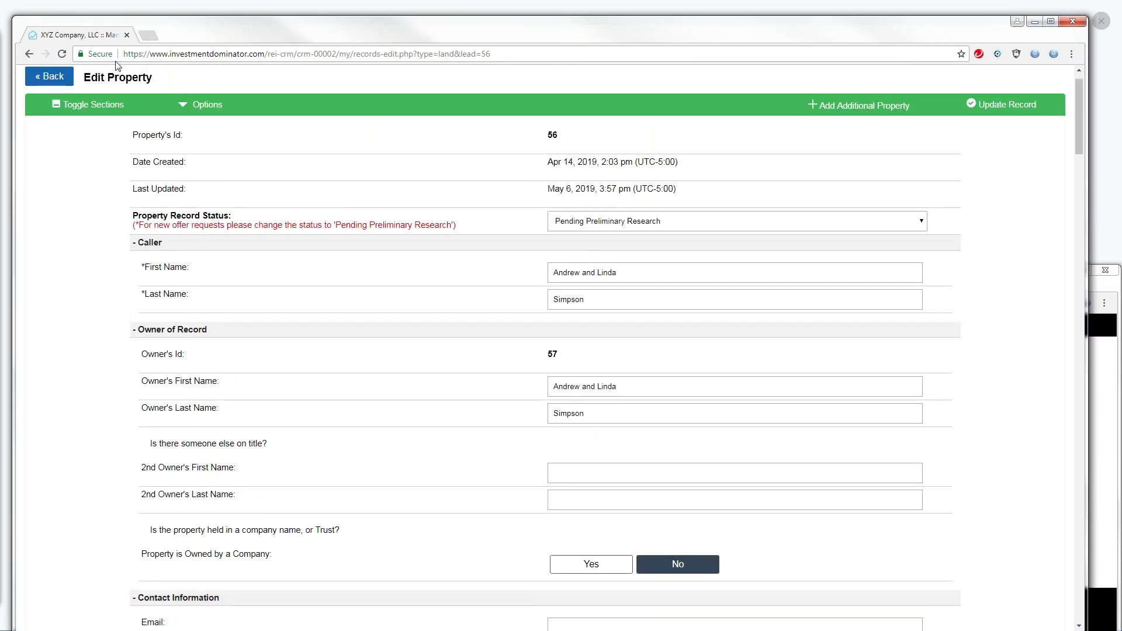
click(184, 105)
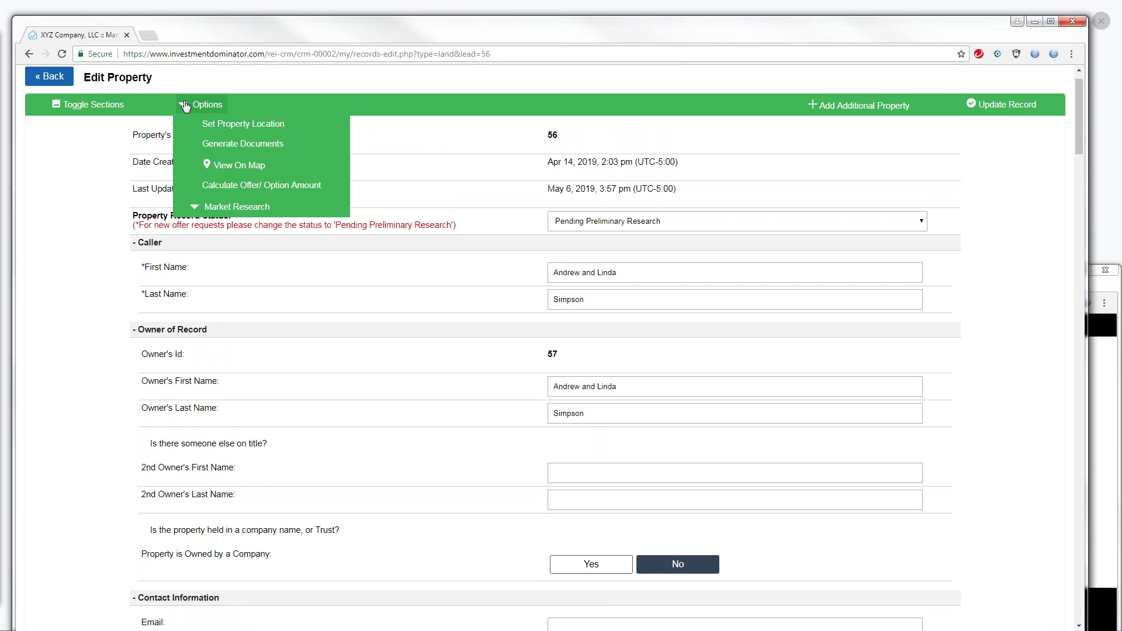
click(196, 208)
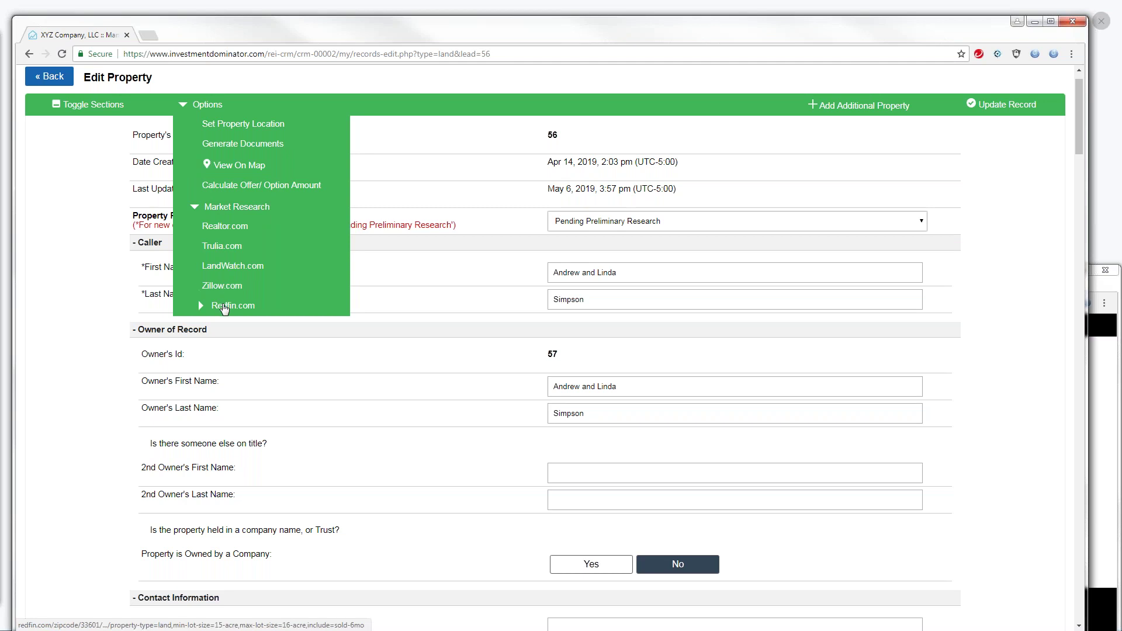
drag(1073, 145, 1071, 316)
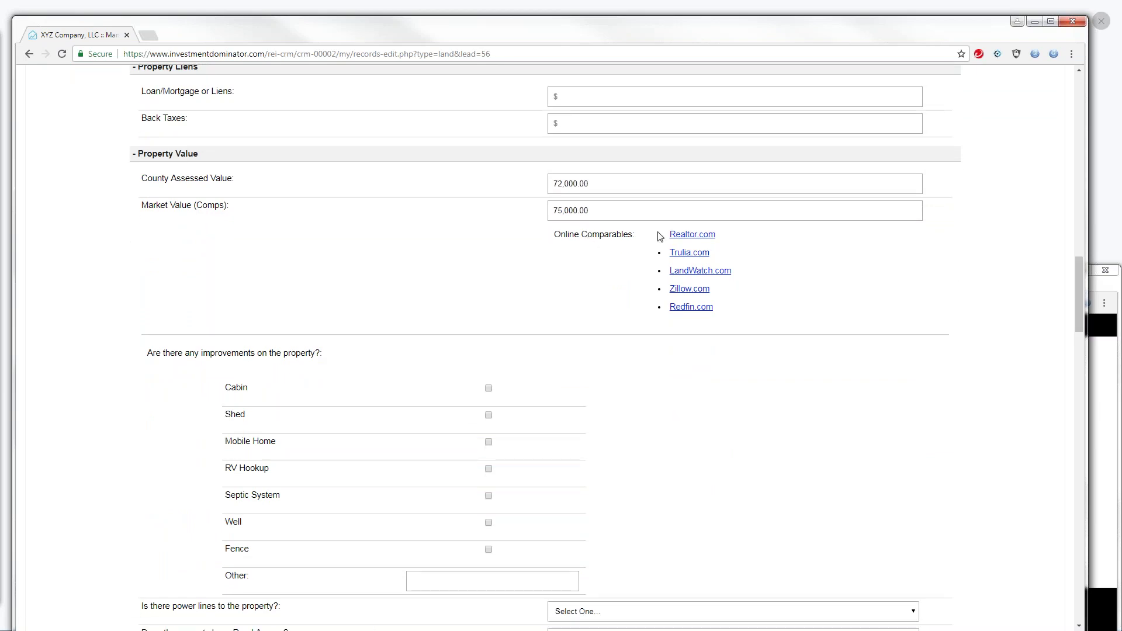
drag(638, 234, 560, 238)
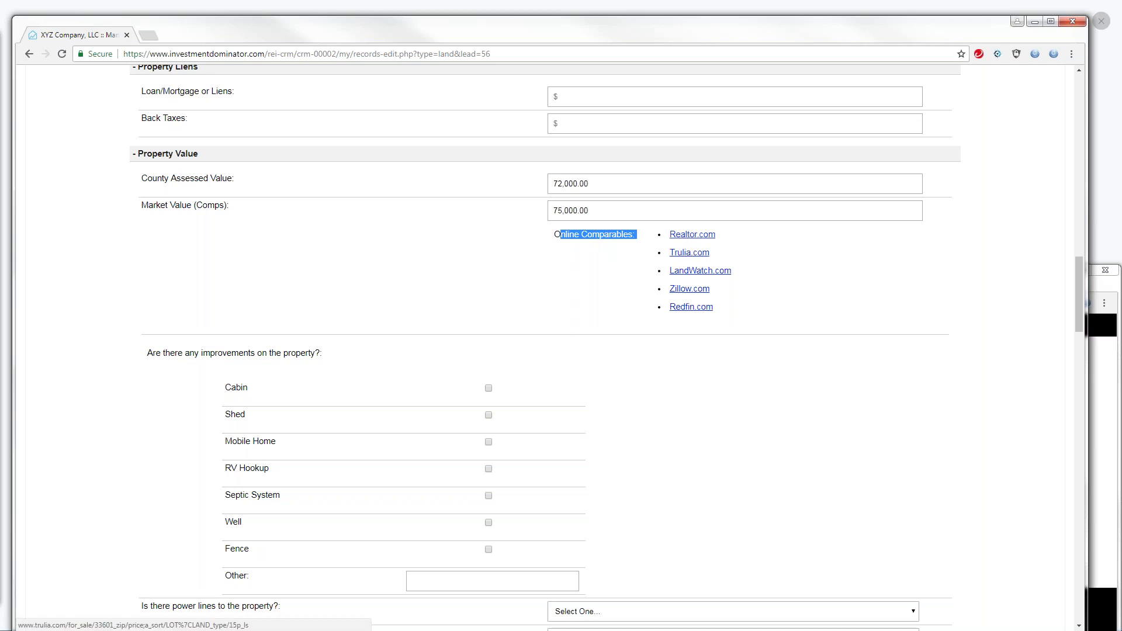
click(687, 239)
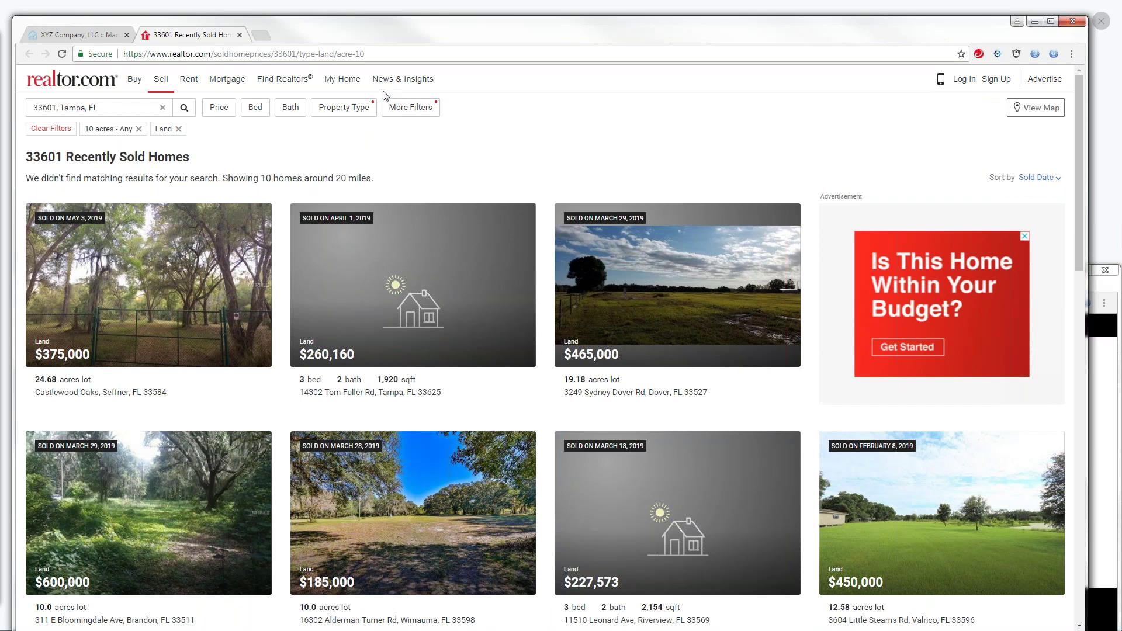
Return to the XYZ Company CRM property record after reviewing Realtor.com's sold land
click(111, 36)
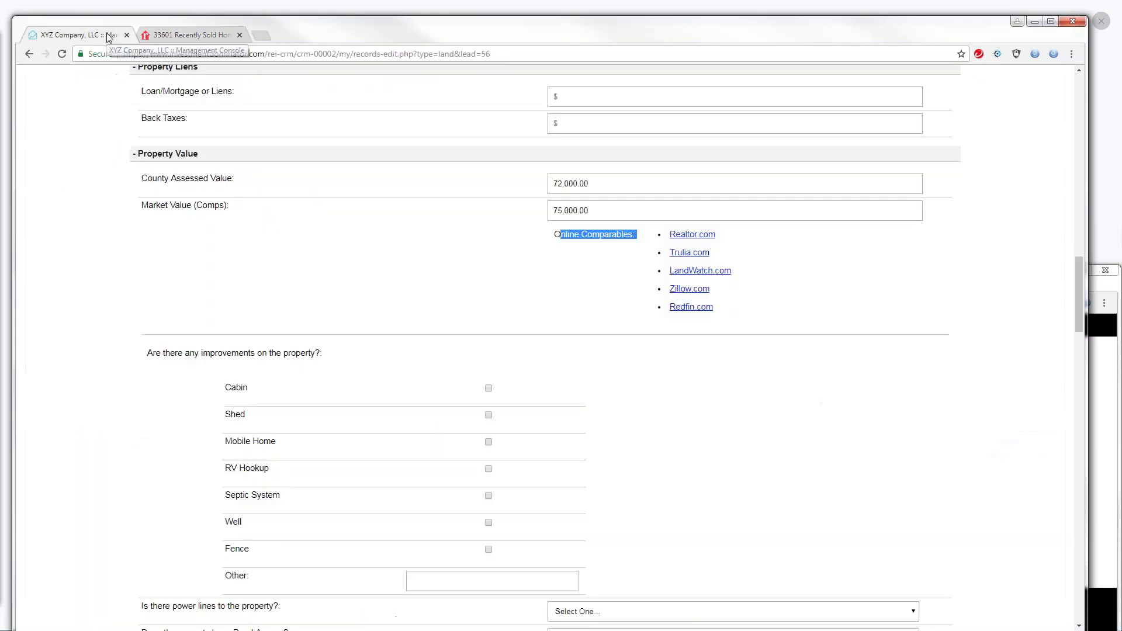
drag(1078, 282, 1044, 192)
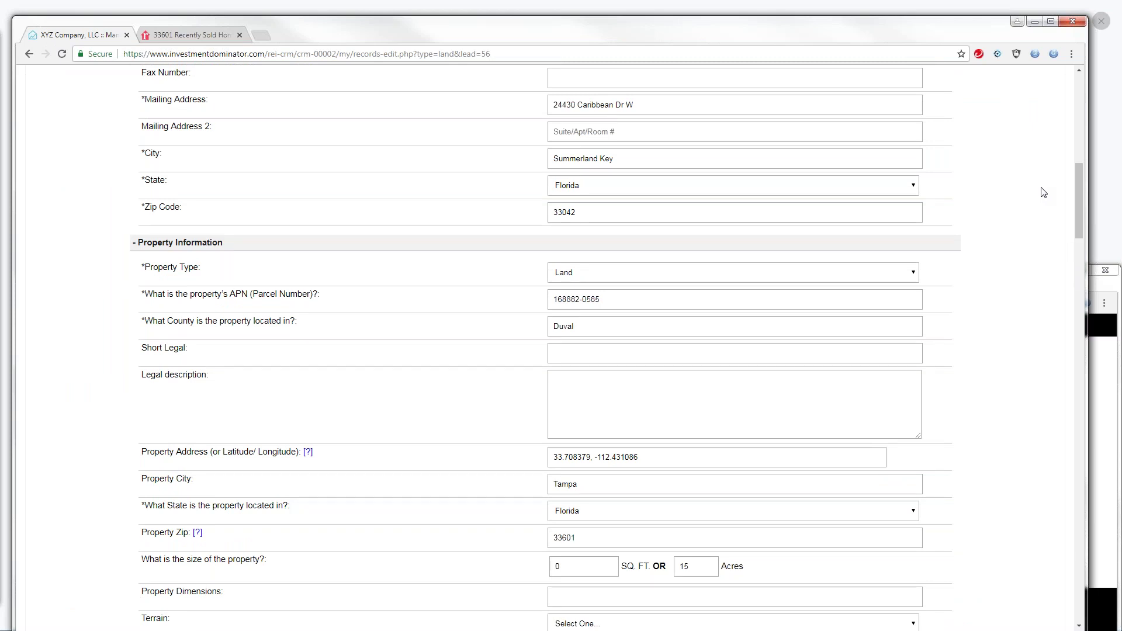
drag(1072, 206, 1071, 198)
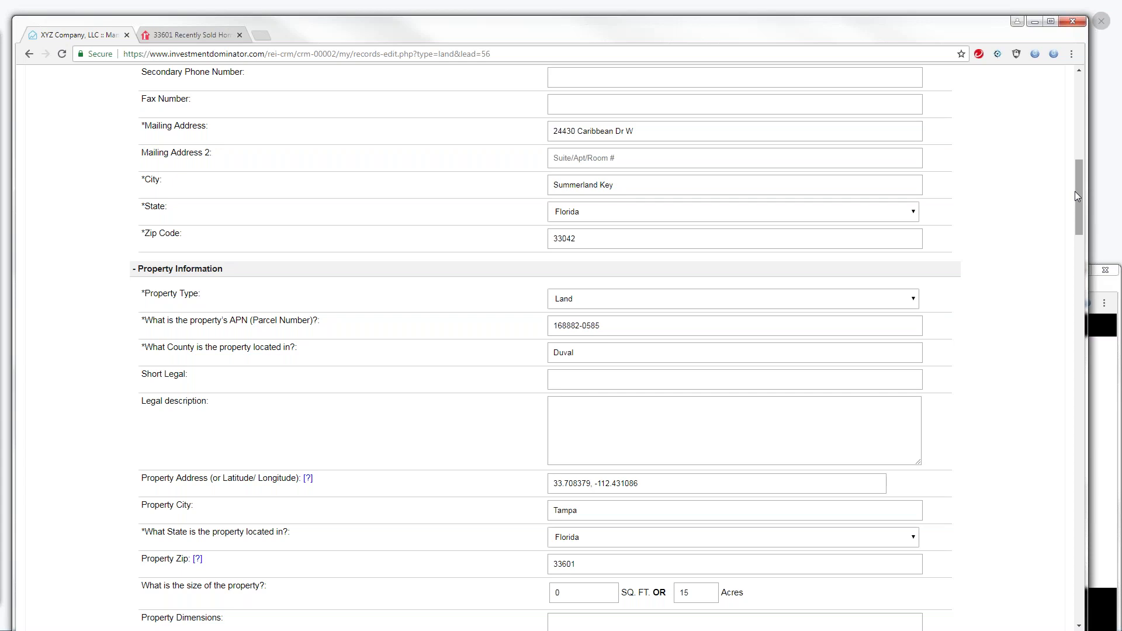
drag(1079, 194, 1079, 163)
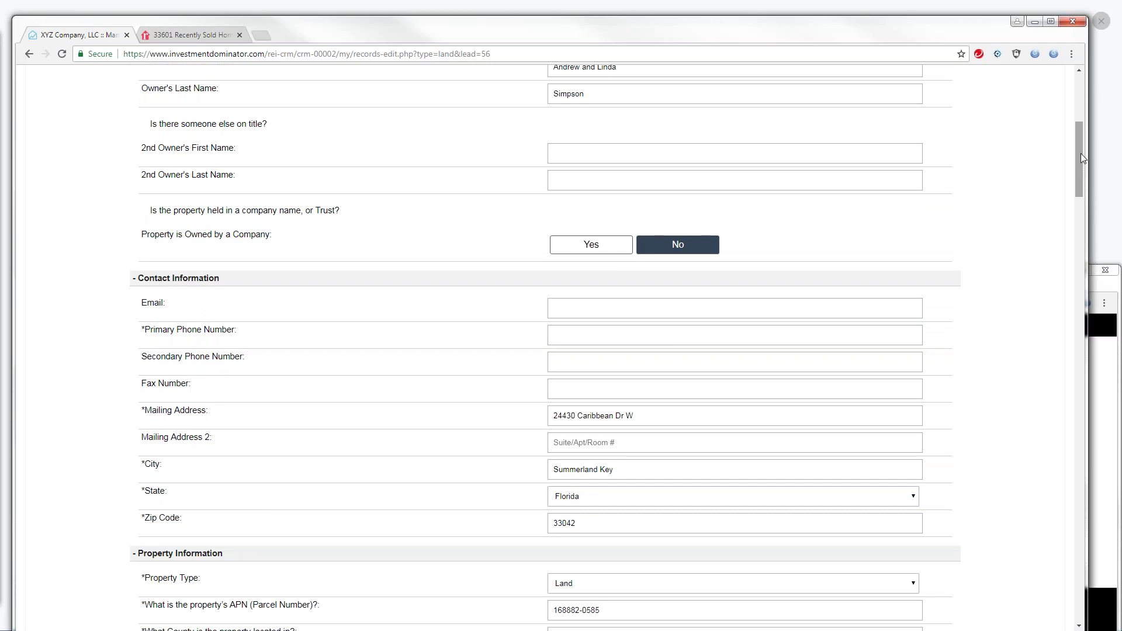